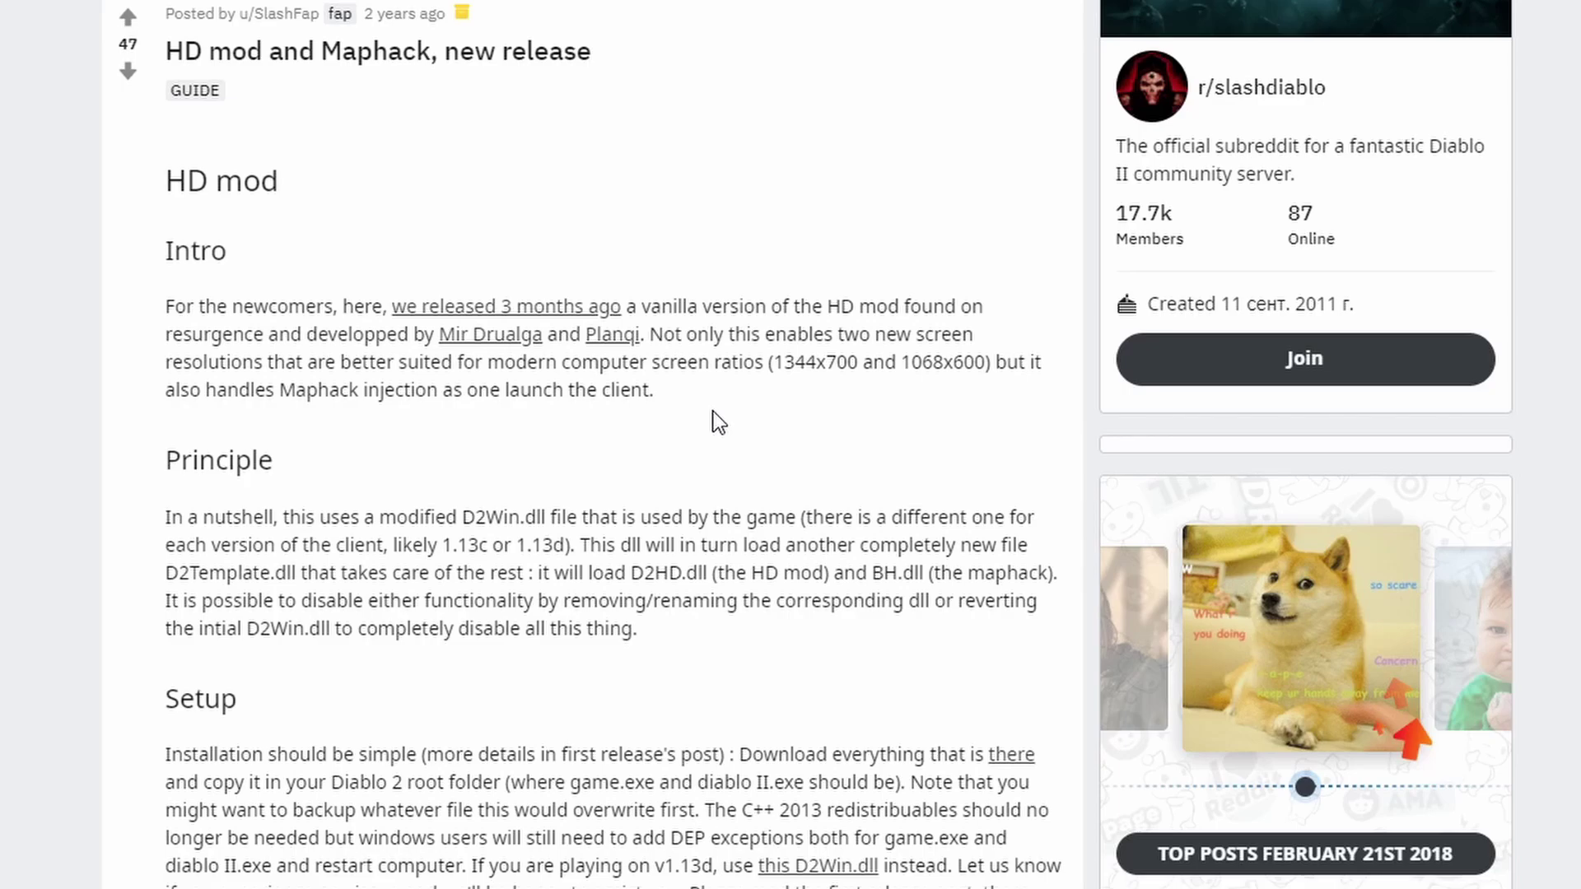
- Read the Principle and Setup sections of the HD mod and Maphack post, focusing on the role of D2Template.dll
{"action": "scroll", "coordinate": [471, 612], "scroll_direction": "down", "scroll_amount": 3}
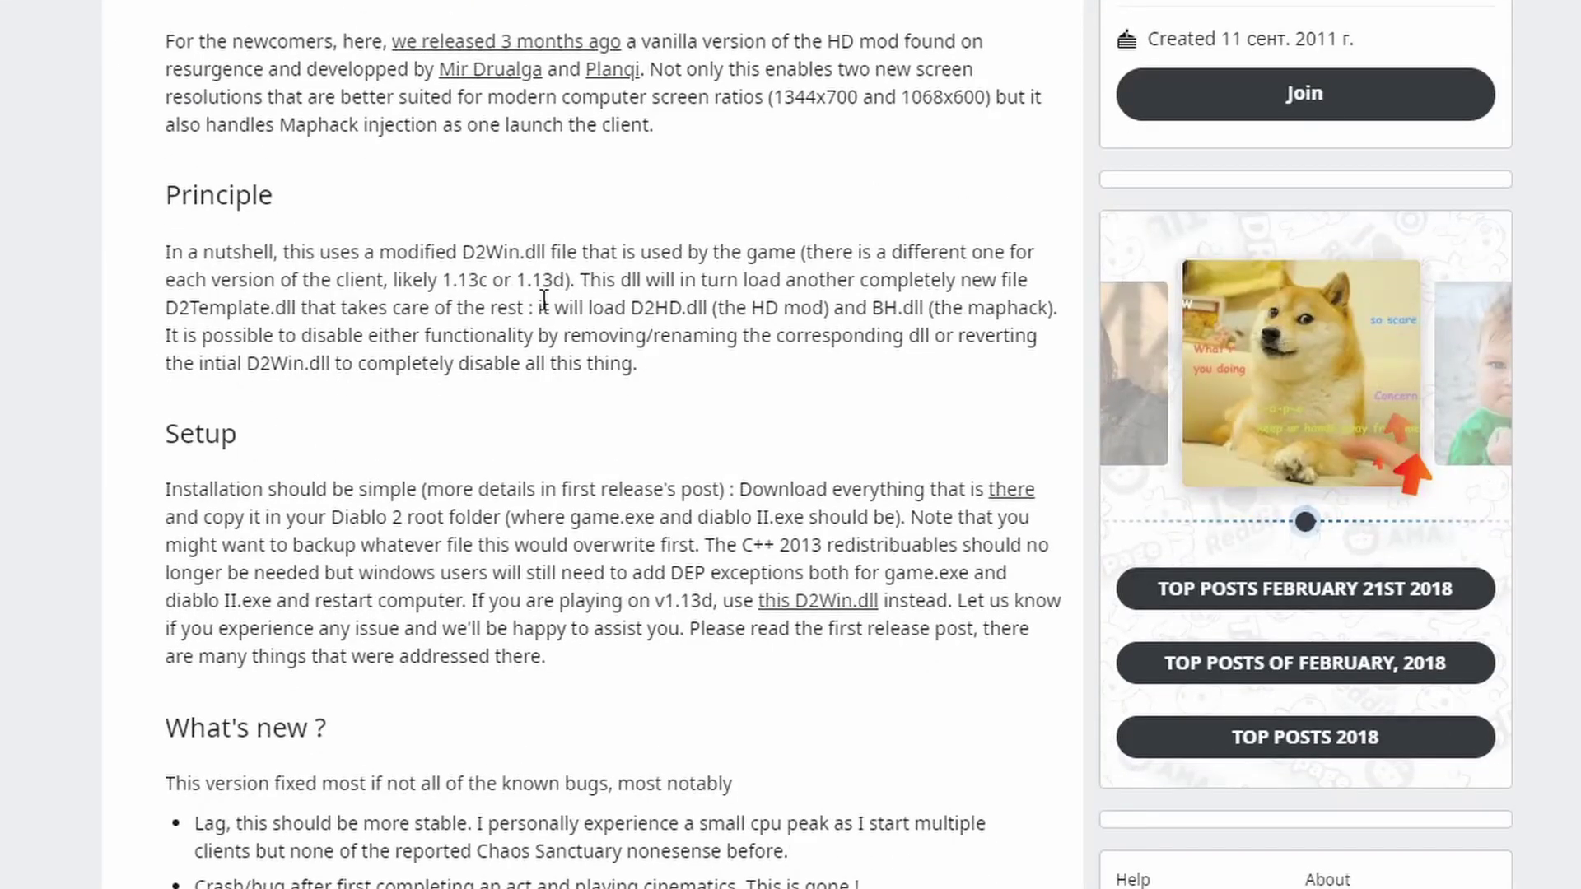
{"action": "left_click_drag", "start_coordinate": [150, 252], "coordinate": [667, 370]}
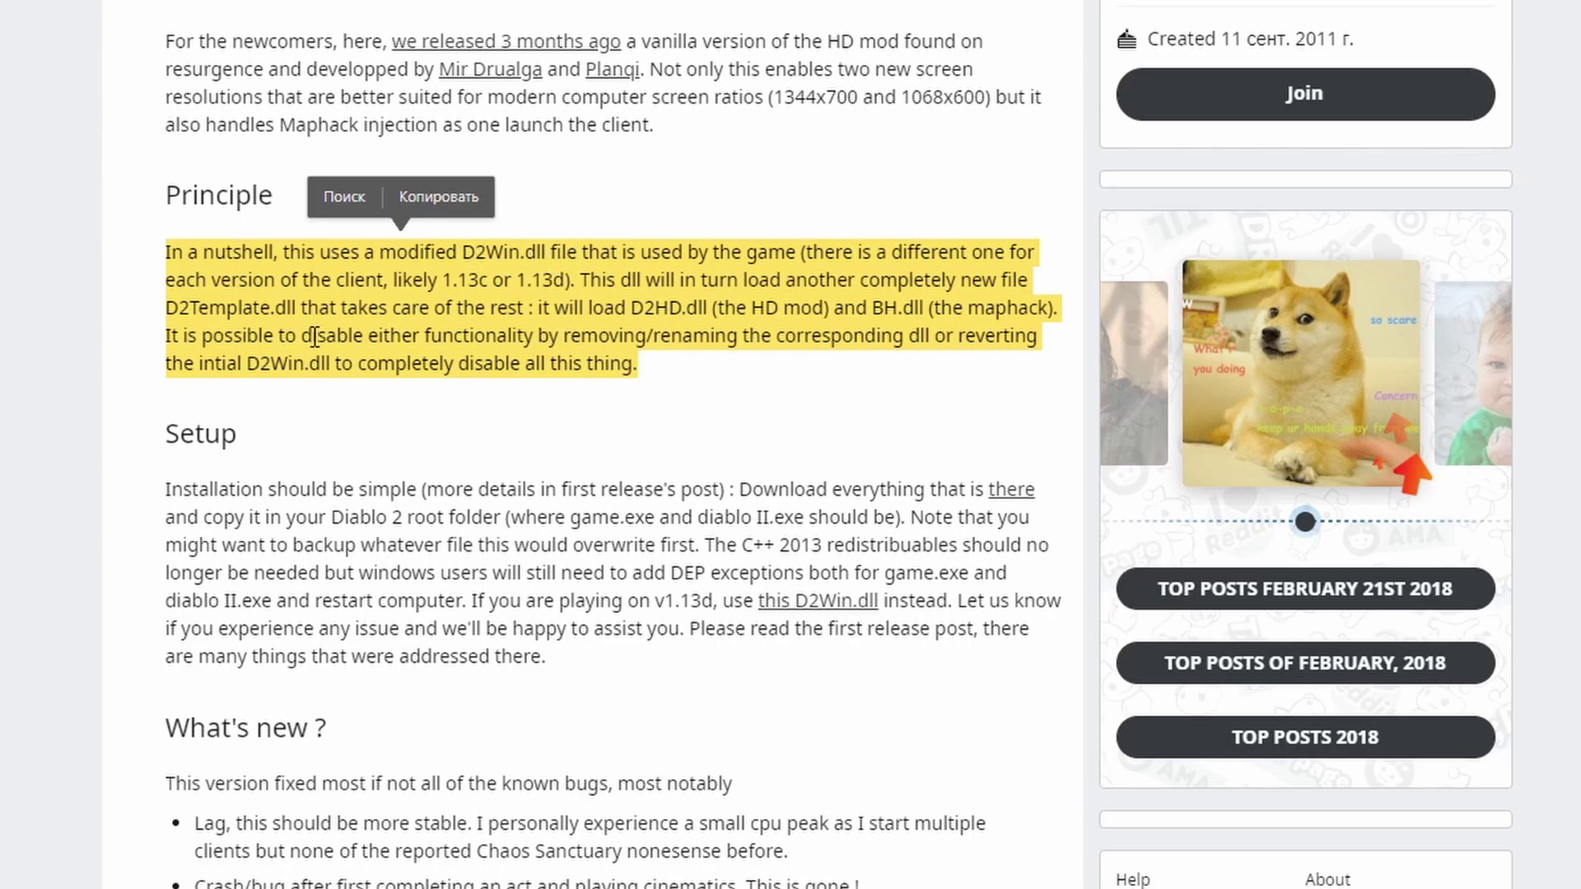
{"action": "left_click", "coordinate": [199, 301]}
{"action": "left_click_drag", "start_coordinate": [161, 310], "coordinate": [298, 312]}
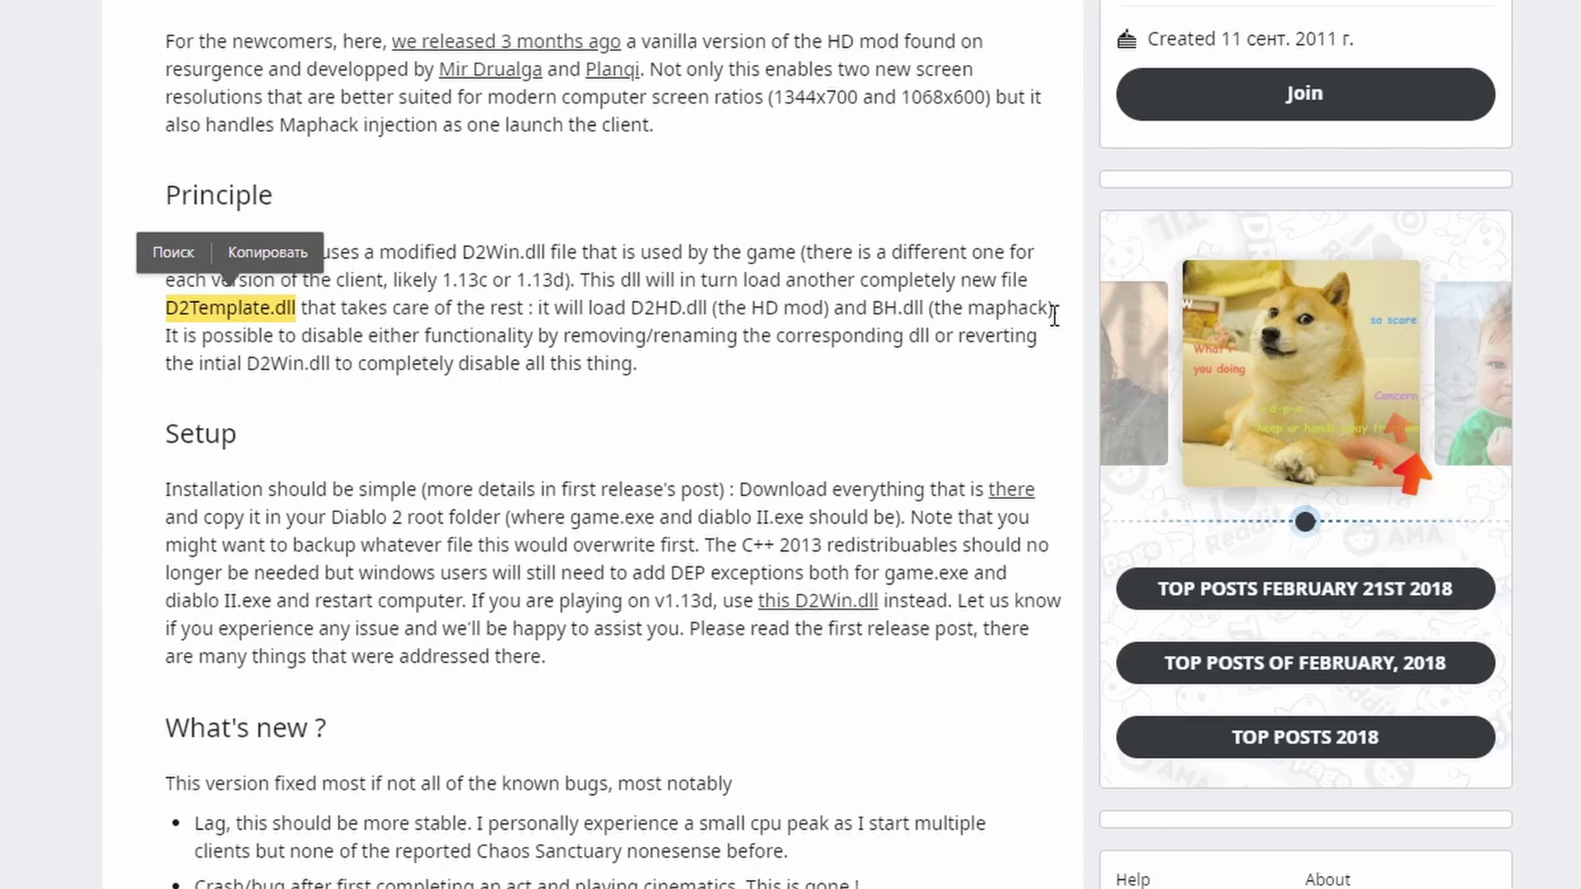
{"action": "left_click", "coordinate": [787, 355]}
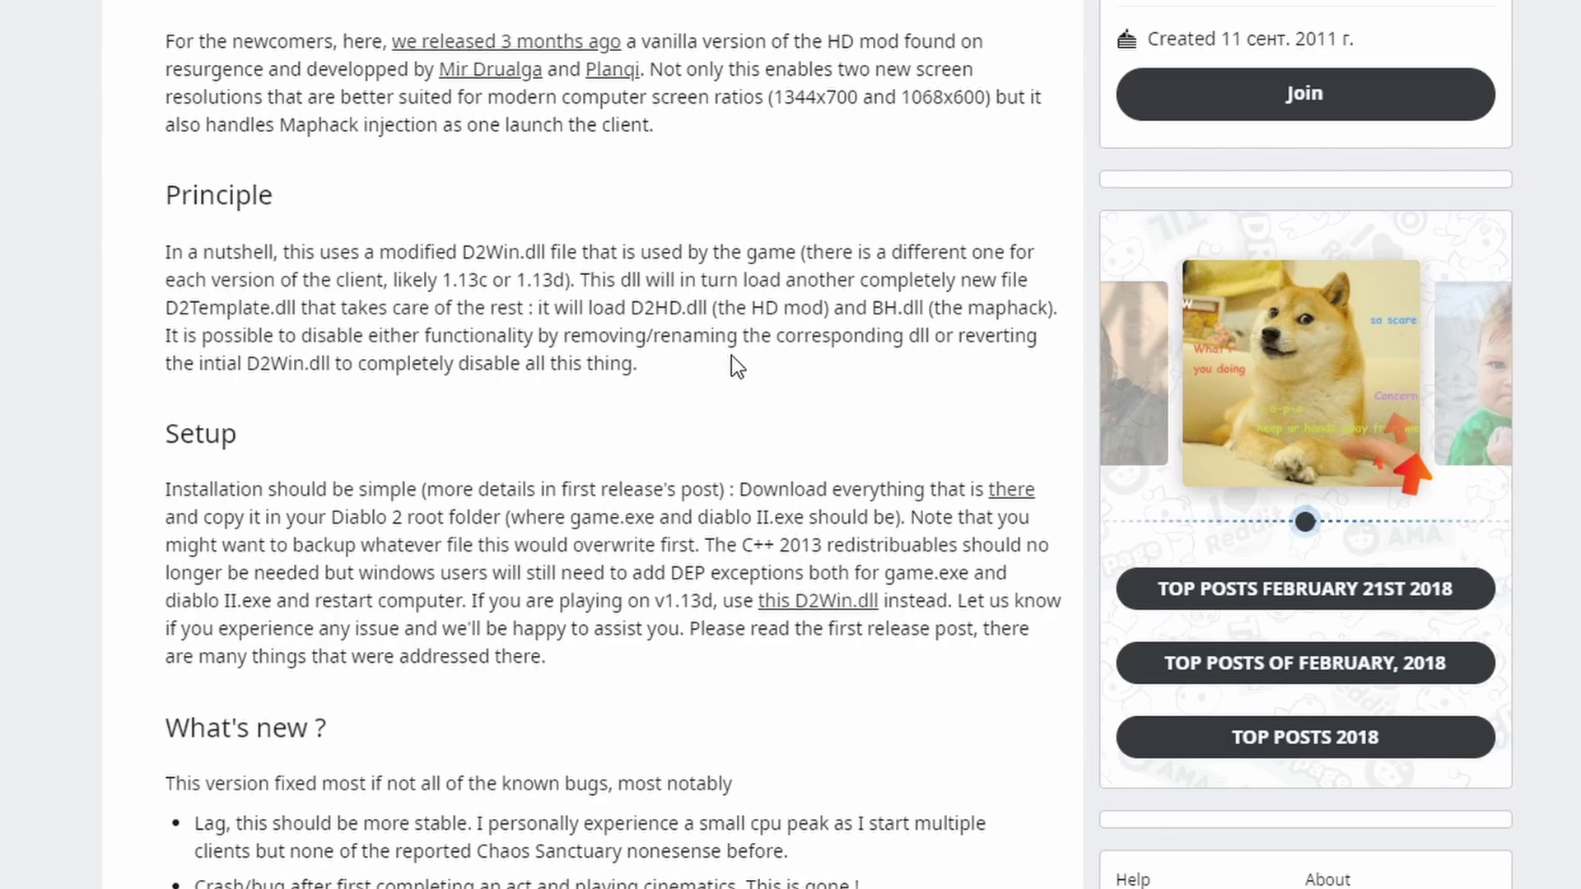
{"action": "scroll", "coordinate": [628, 267], "scroll_direction": "down", "scroll_amount": 2}
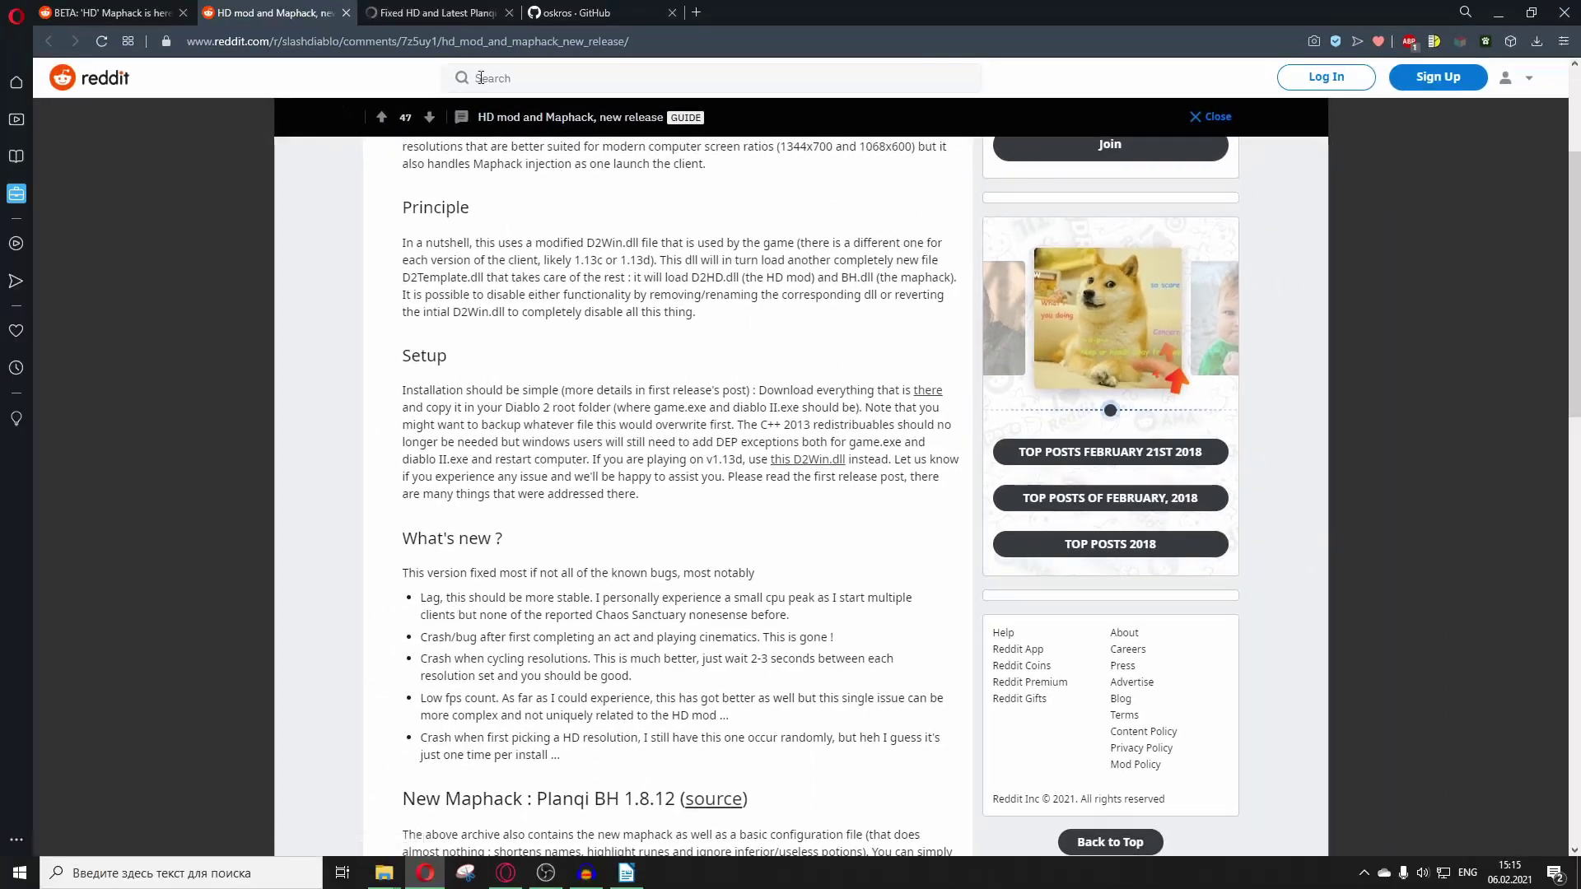
- Open the shared Fixed HD and Latest Planqi BH folder linked in the post and download the whole folder
{"action": "left_click", "coordinate": [1011, 357]}
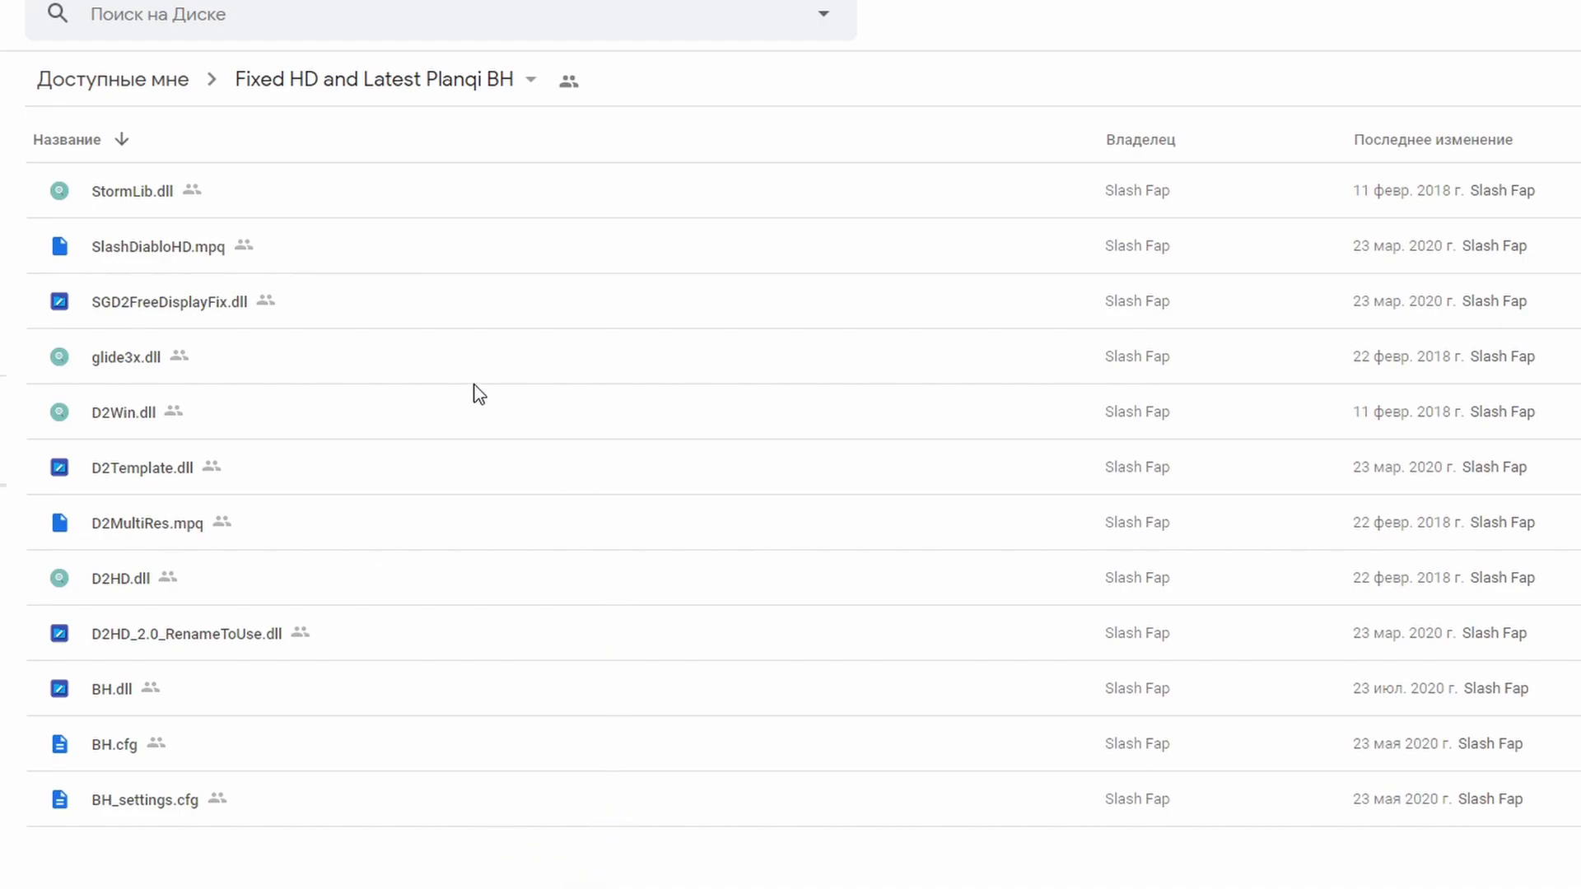
{"action": "left_click", "coordinate": [527, 83]}
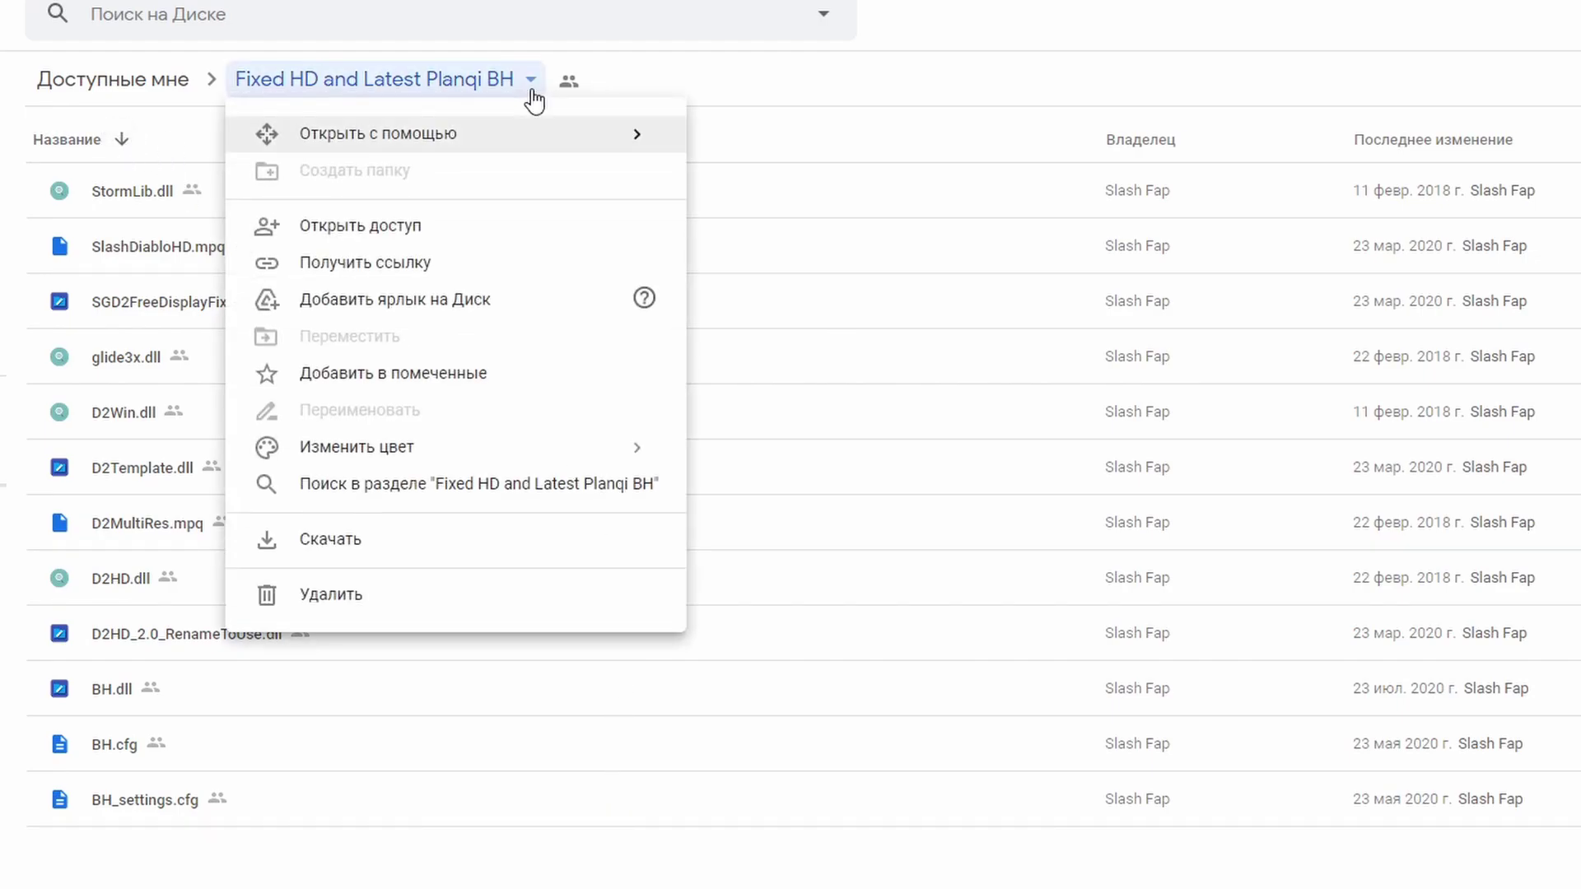
{"action": "left_click", "coordinate": [352, 543]}
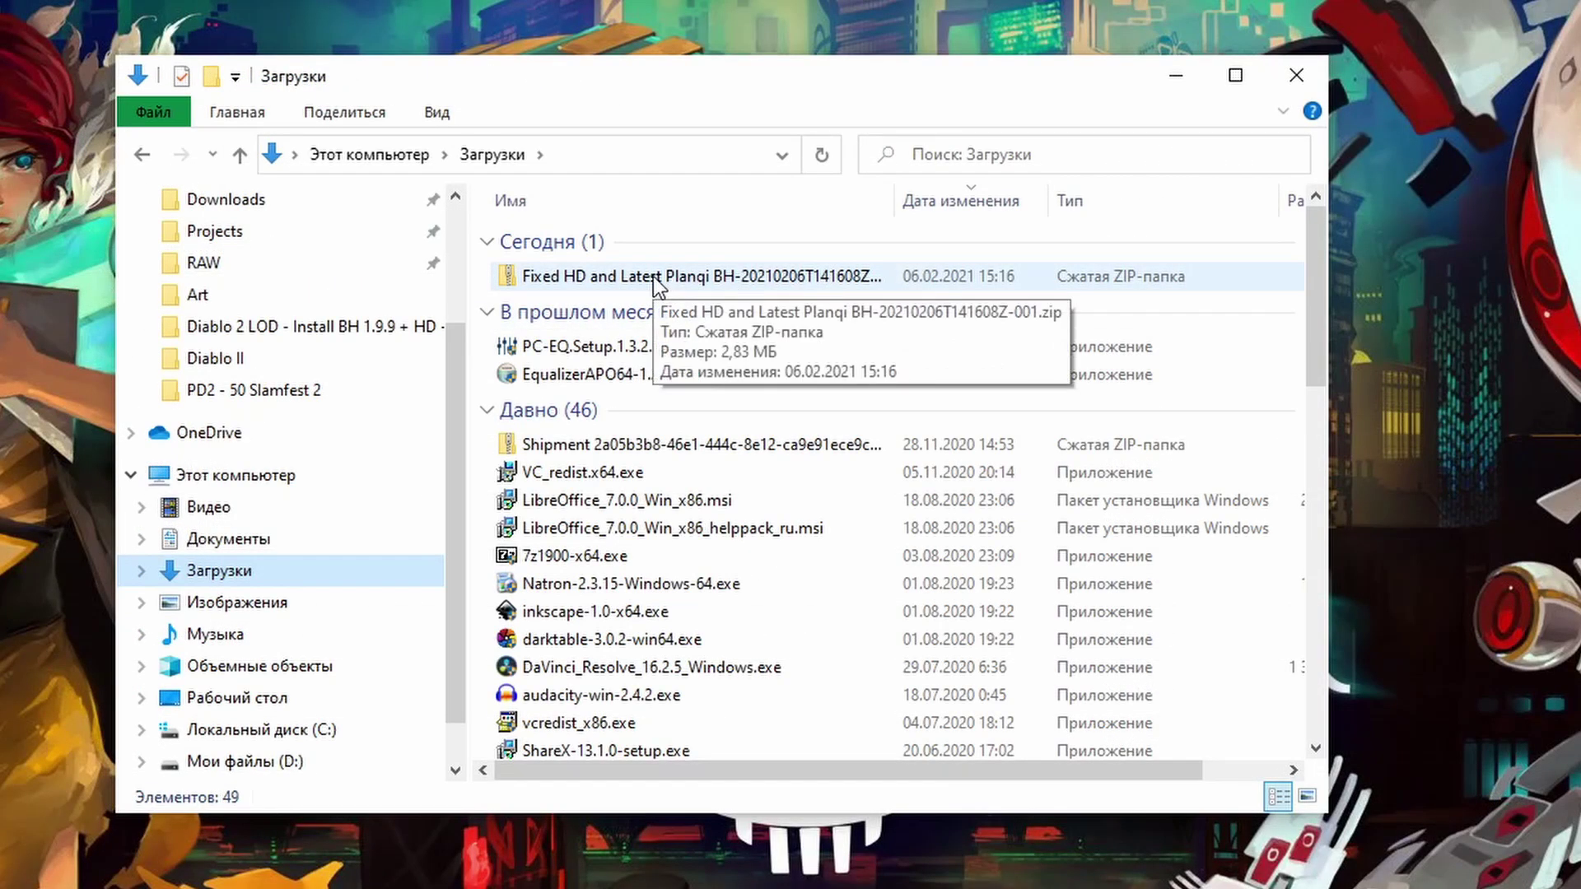
- Open the Fixed HD and Latest Planqi BH folder inside the downloaded archive and examine its files from BH.cfg to SGD2FreeDisplayFix.dll
{"action": "double_click", "coordinate": [654, 276]}
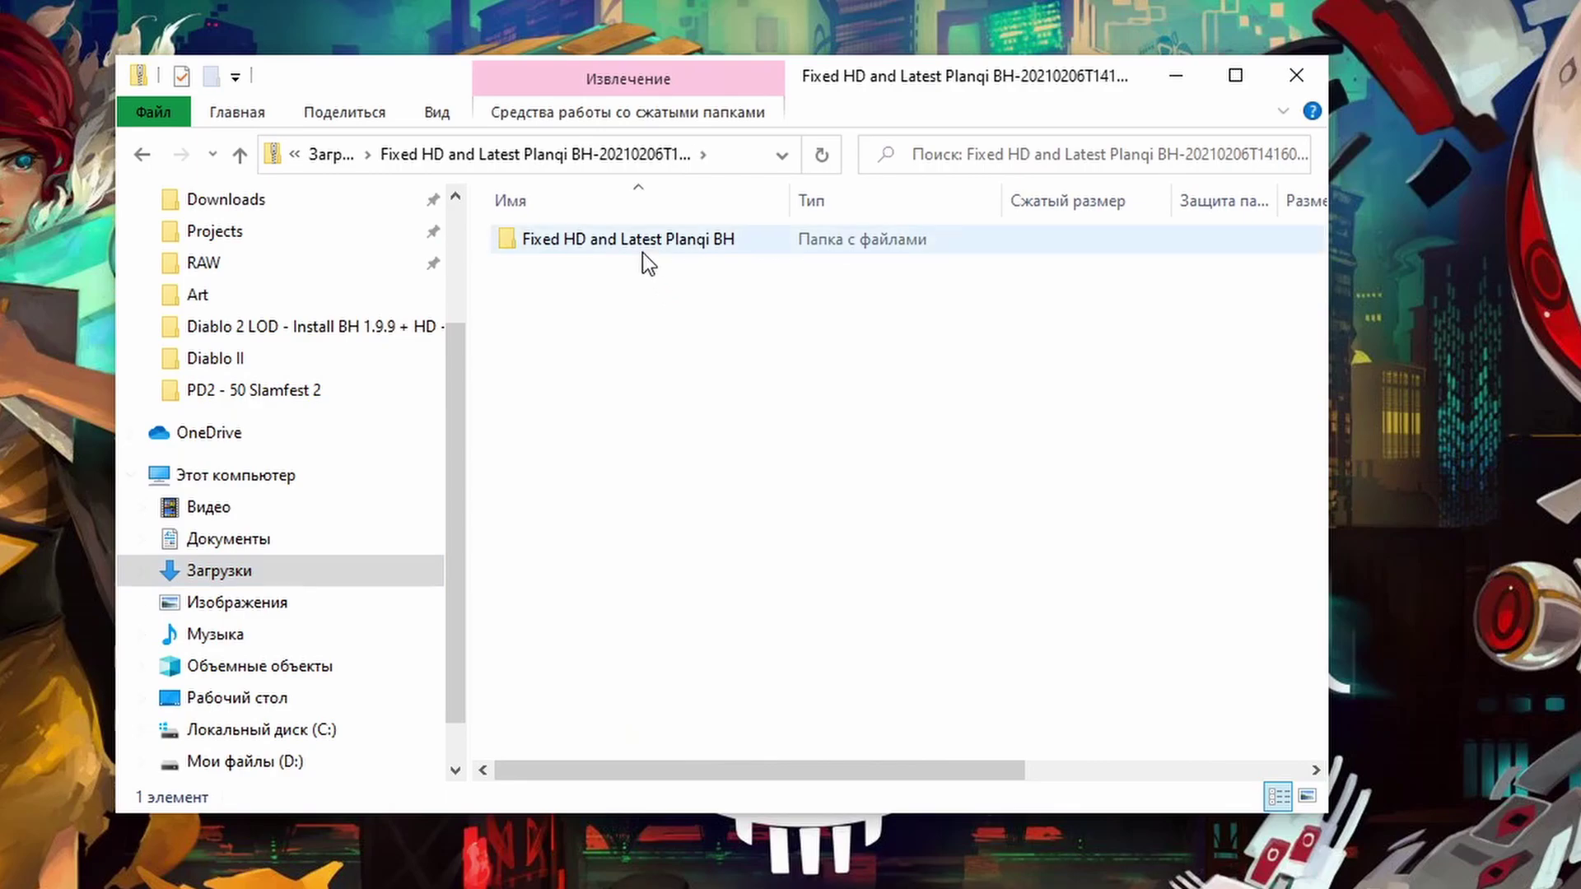
{"action": "double_click", "coordinate": [643, 247]}
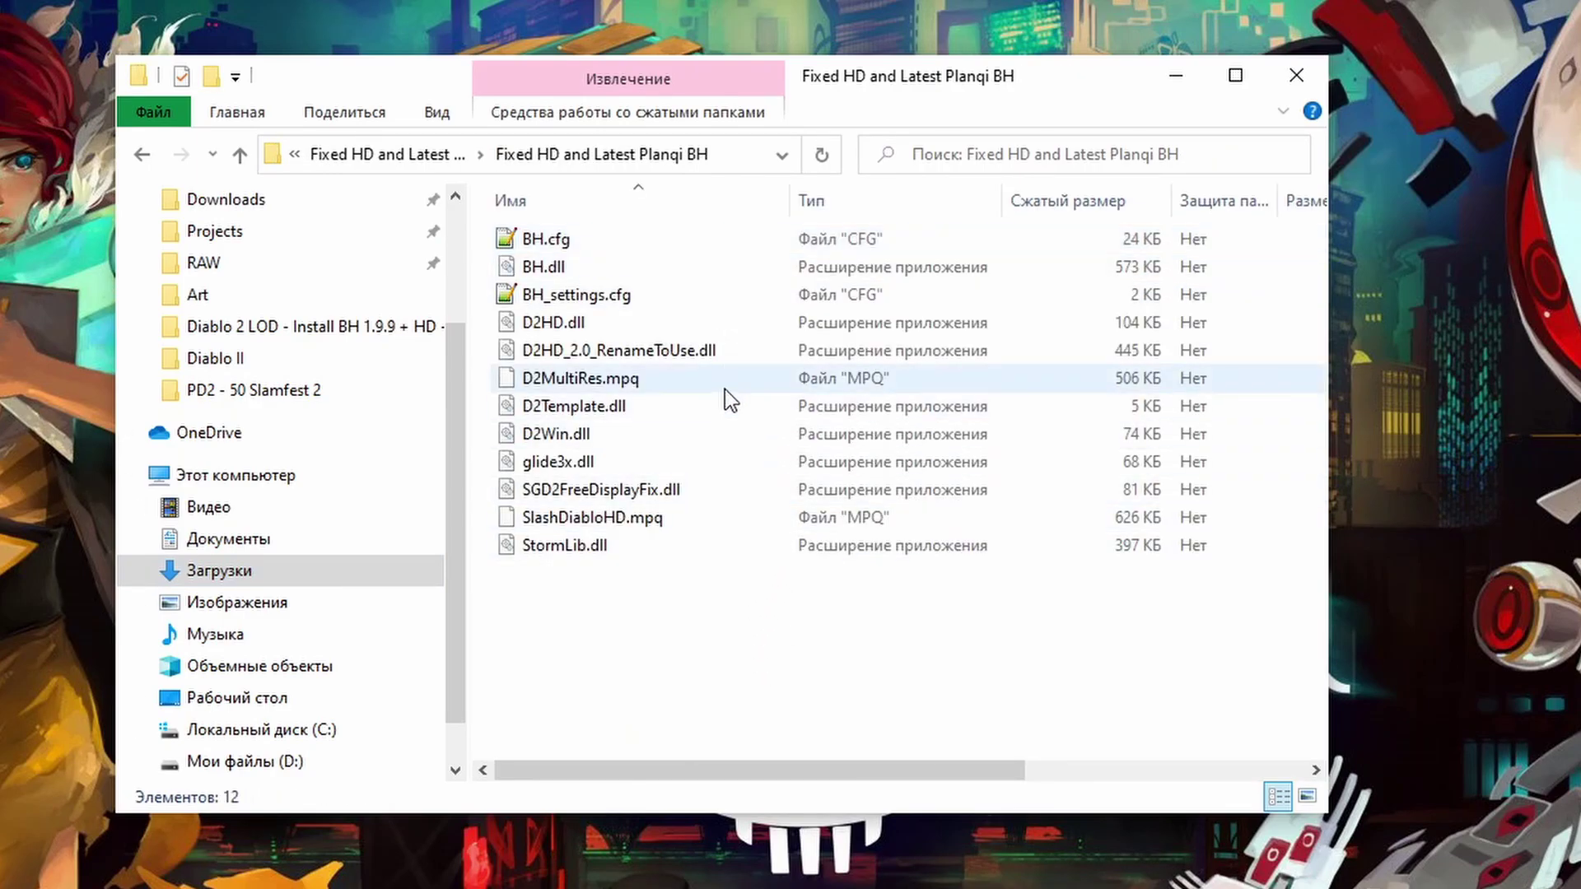
{"action": "left_click", "coordinate": [675, 242]}
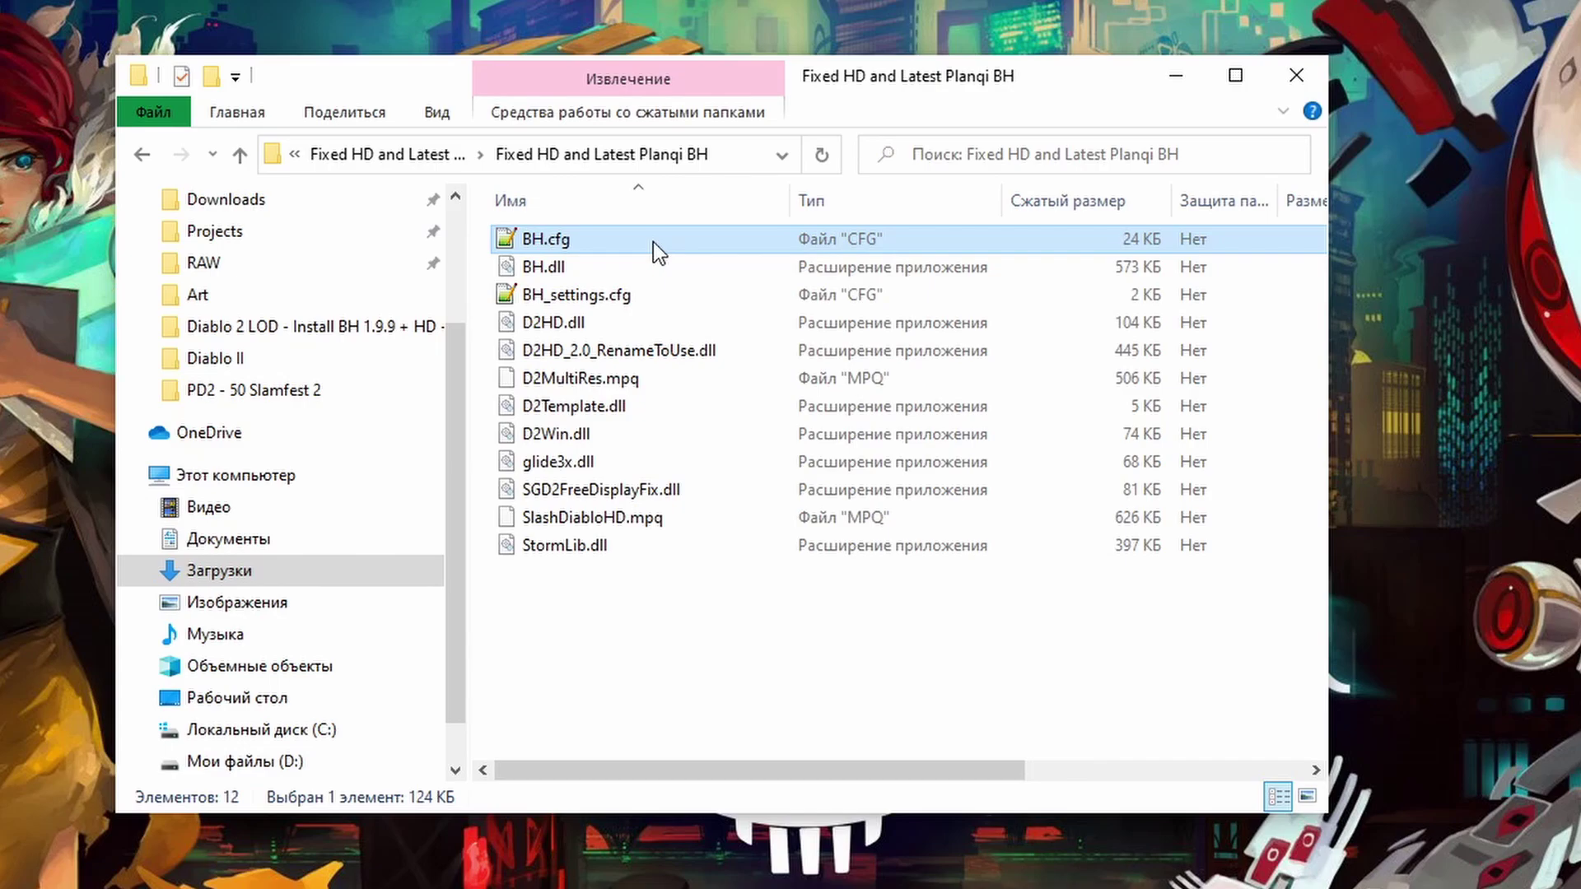
{"action": "left_click", "coordinate": [631, 269]}
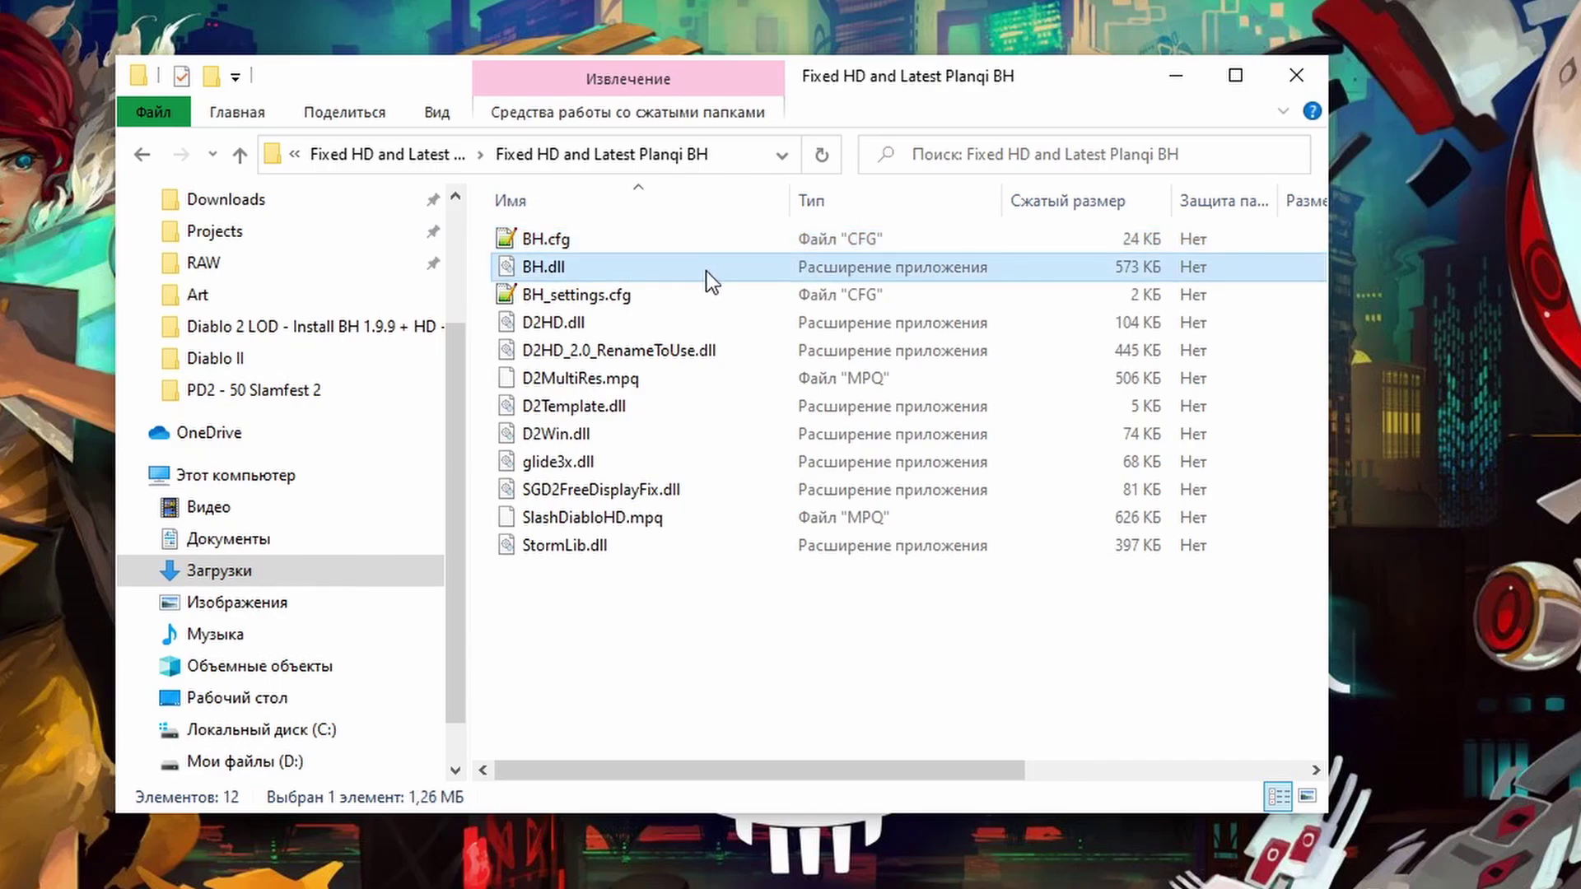
{"action": "left_click", "coordinate": [611, 294]}
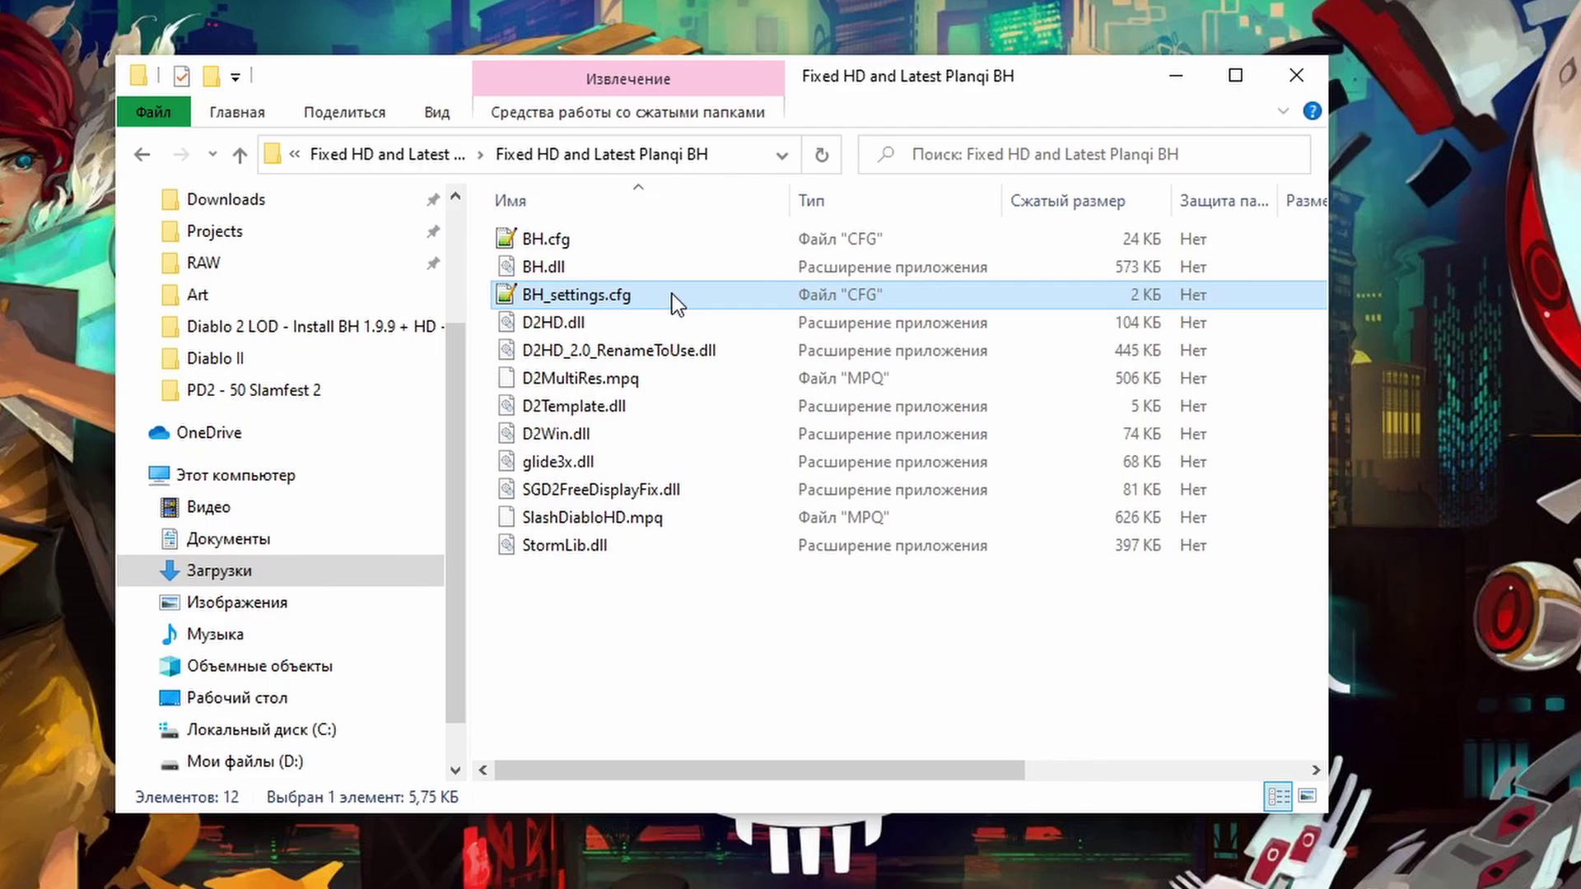
{"action": "left_click", "coordinate": [643, 326]}
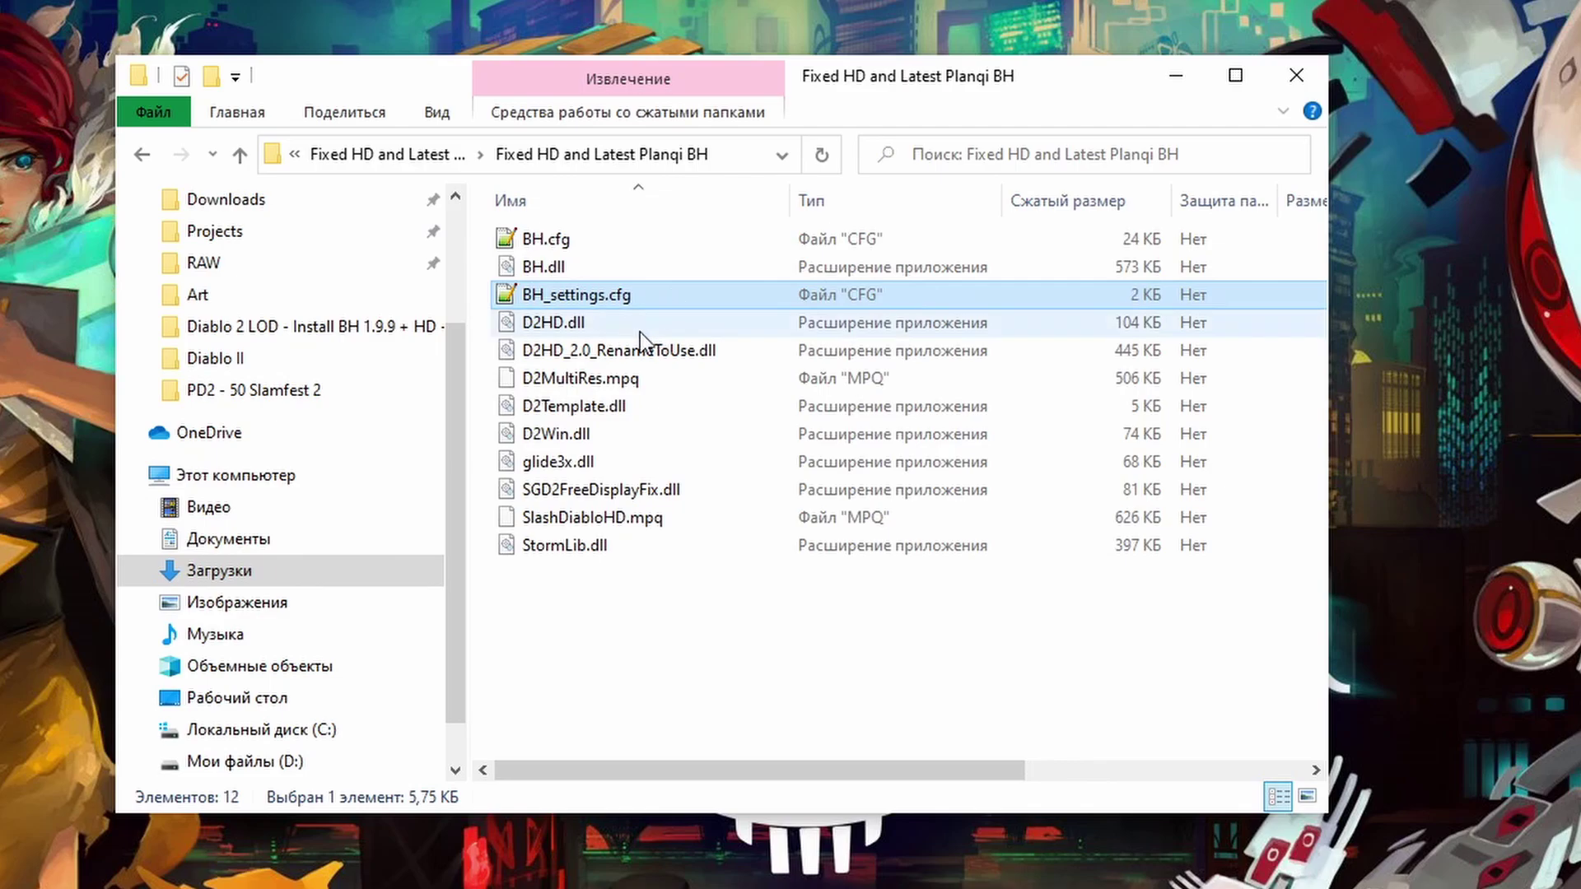
{"action": "left_click", "coordinate": [687, 354]}
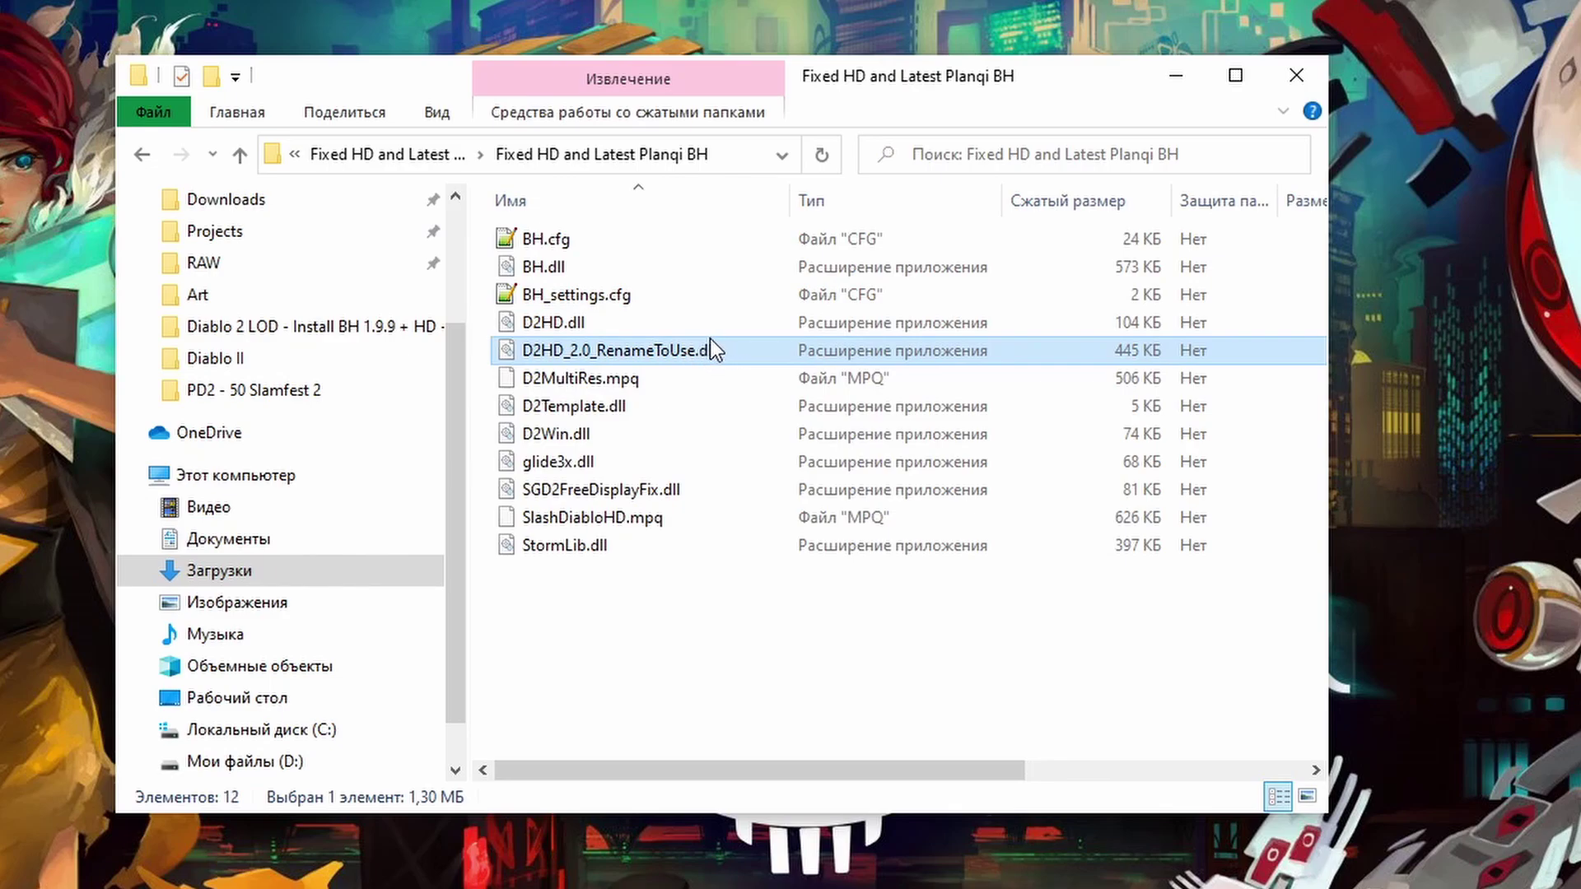
{"action": "left_click", "coordinate": [624, 329]}
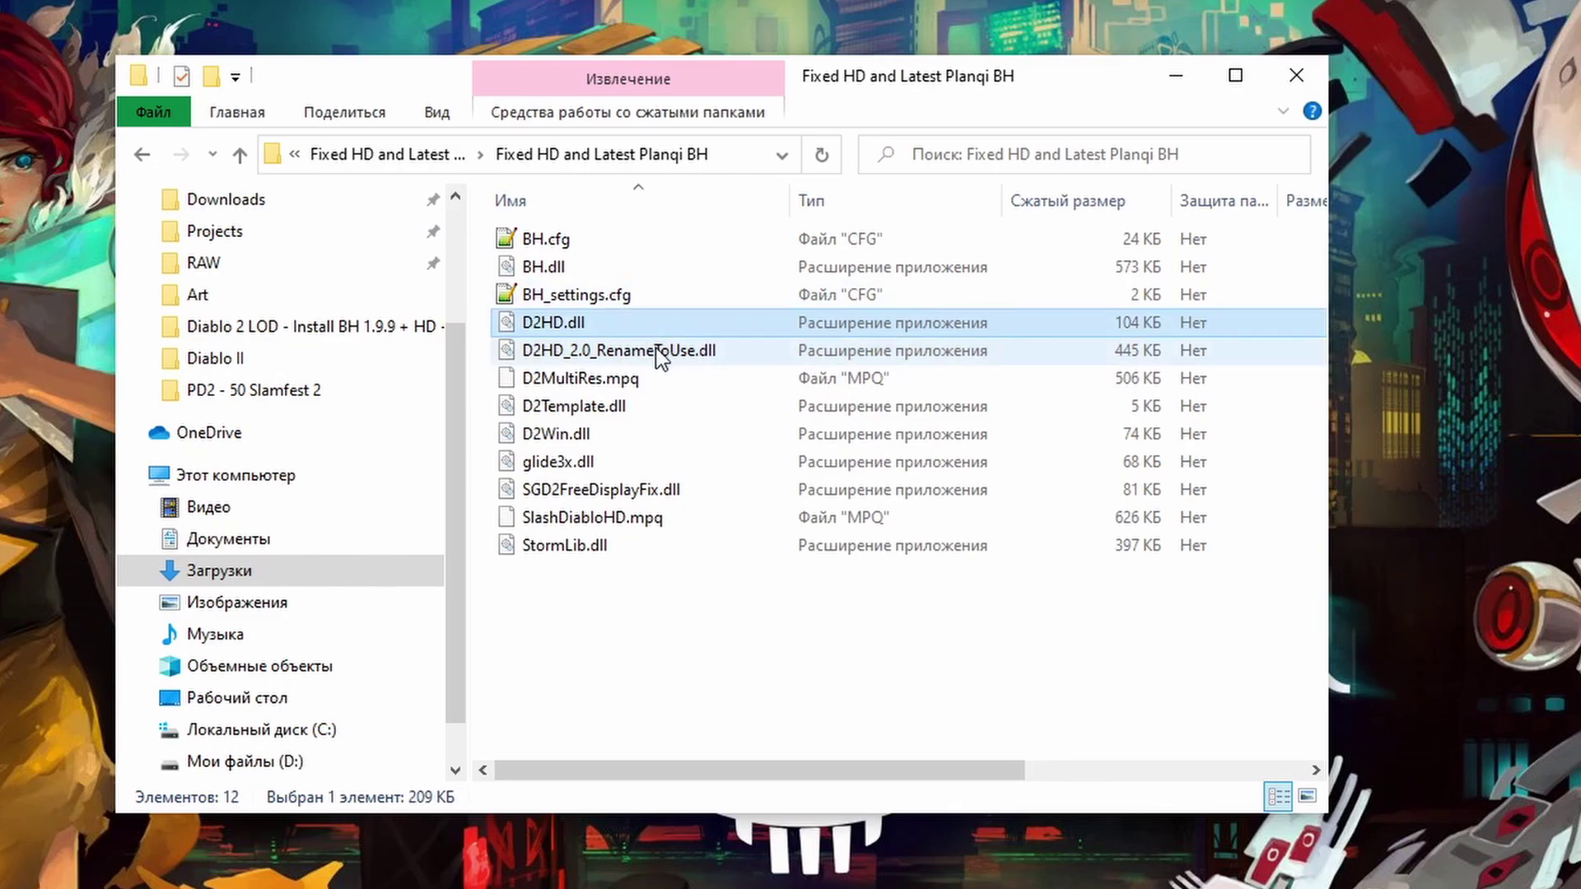
{"action": "left_click", "coordinate": [656, 347]}
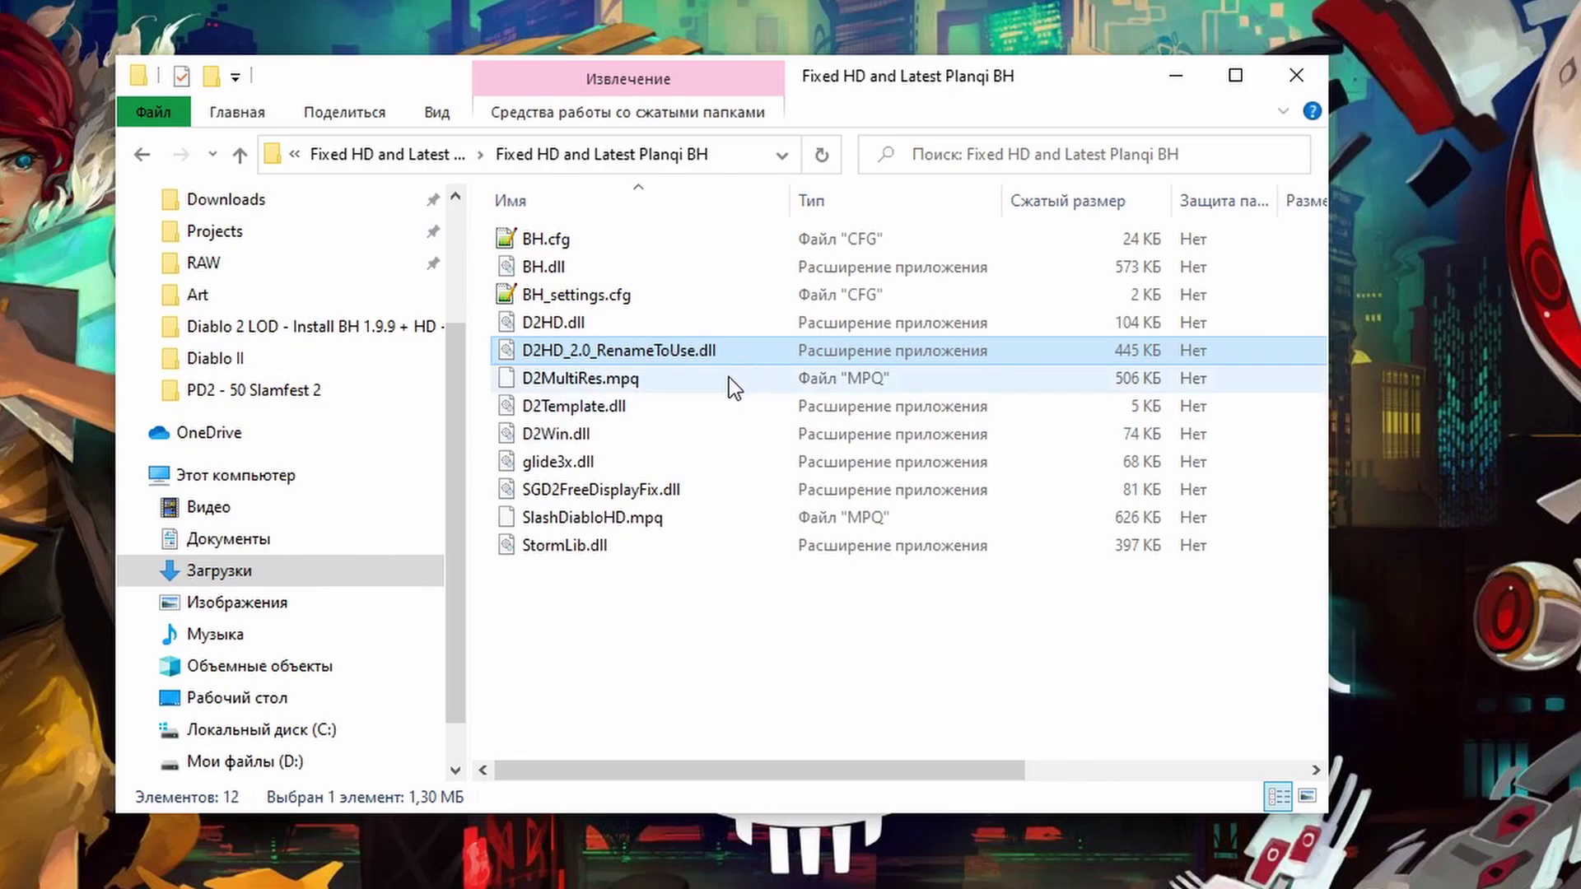
{"action": "left_click", "coordinate": [672, 380]}
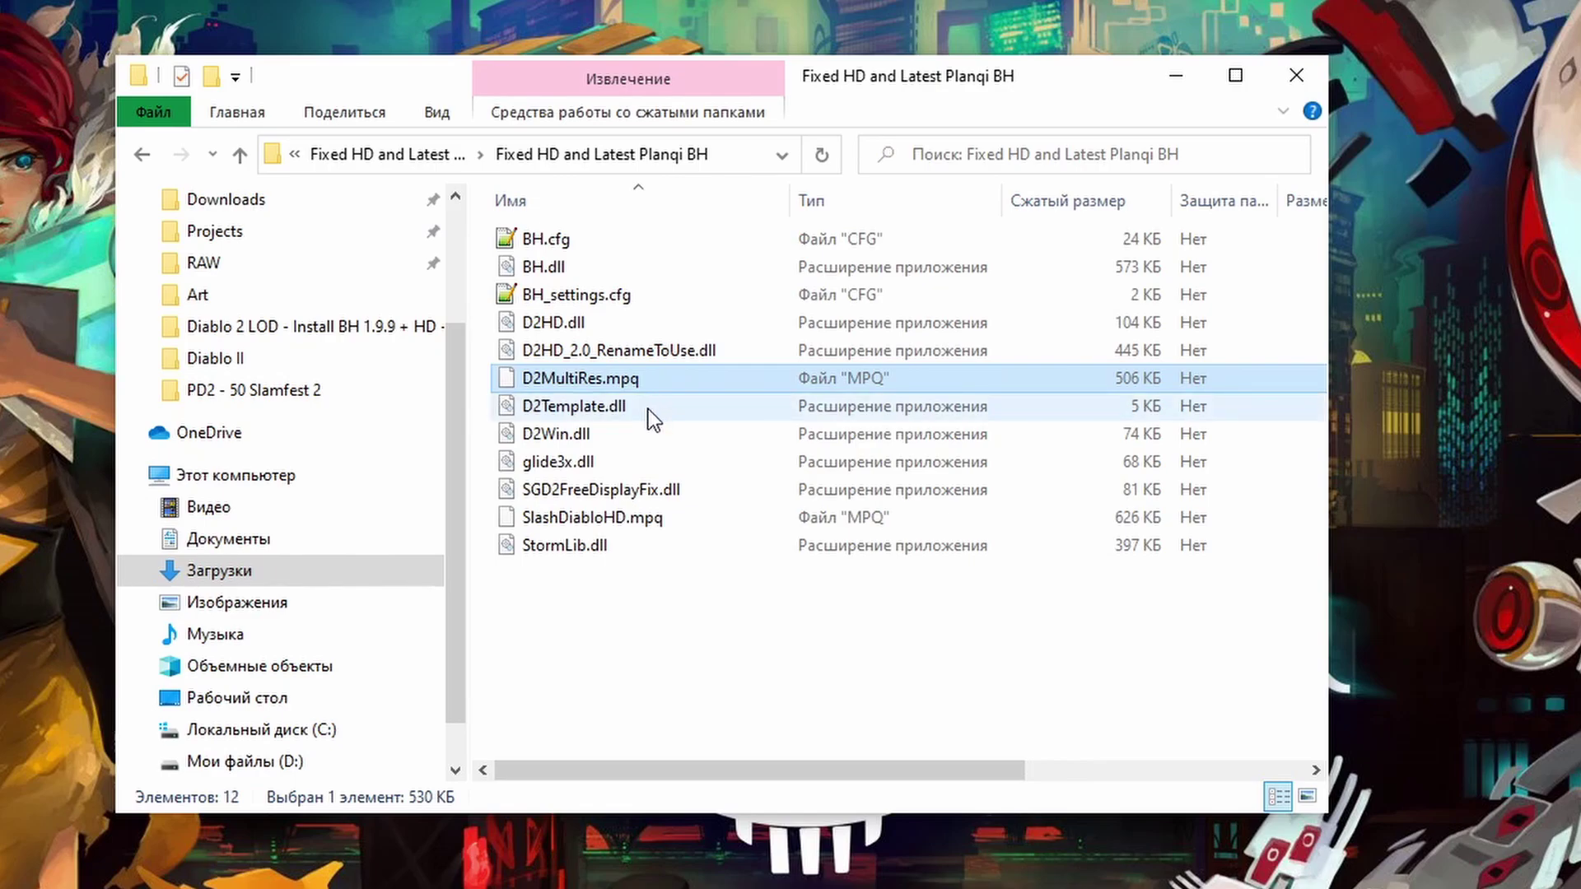
{"action": "left_click", "coordinate": [652, 407]}
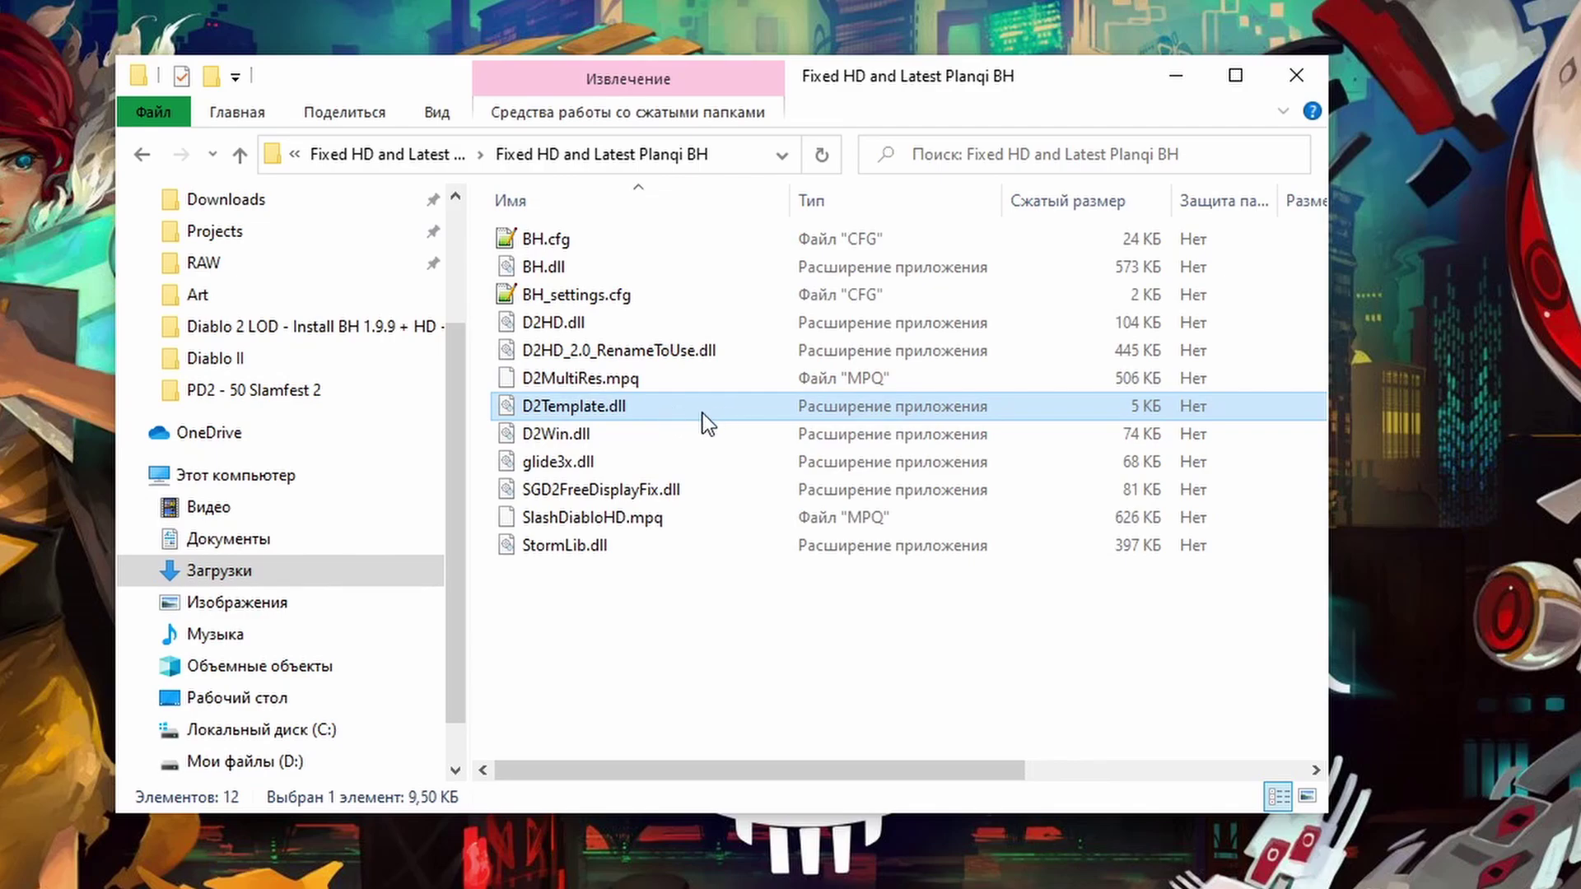
{"action": "left_click", "coordinate": [639, 433]}
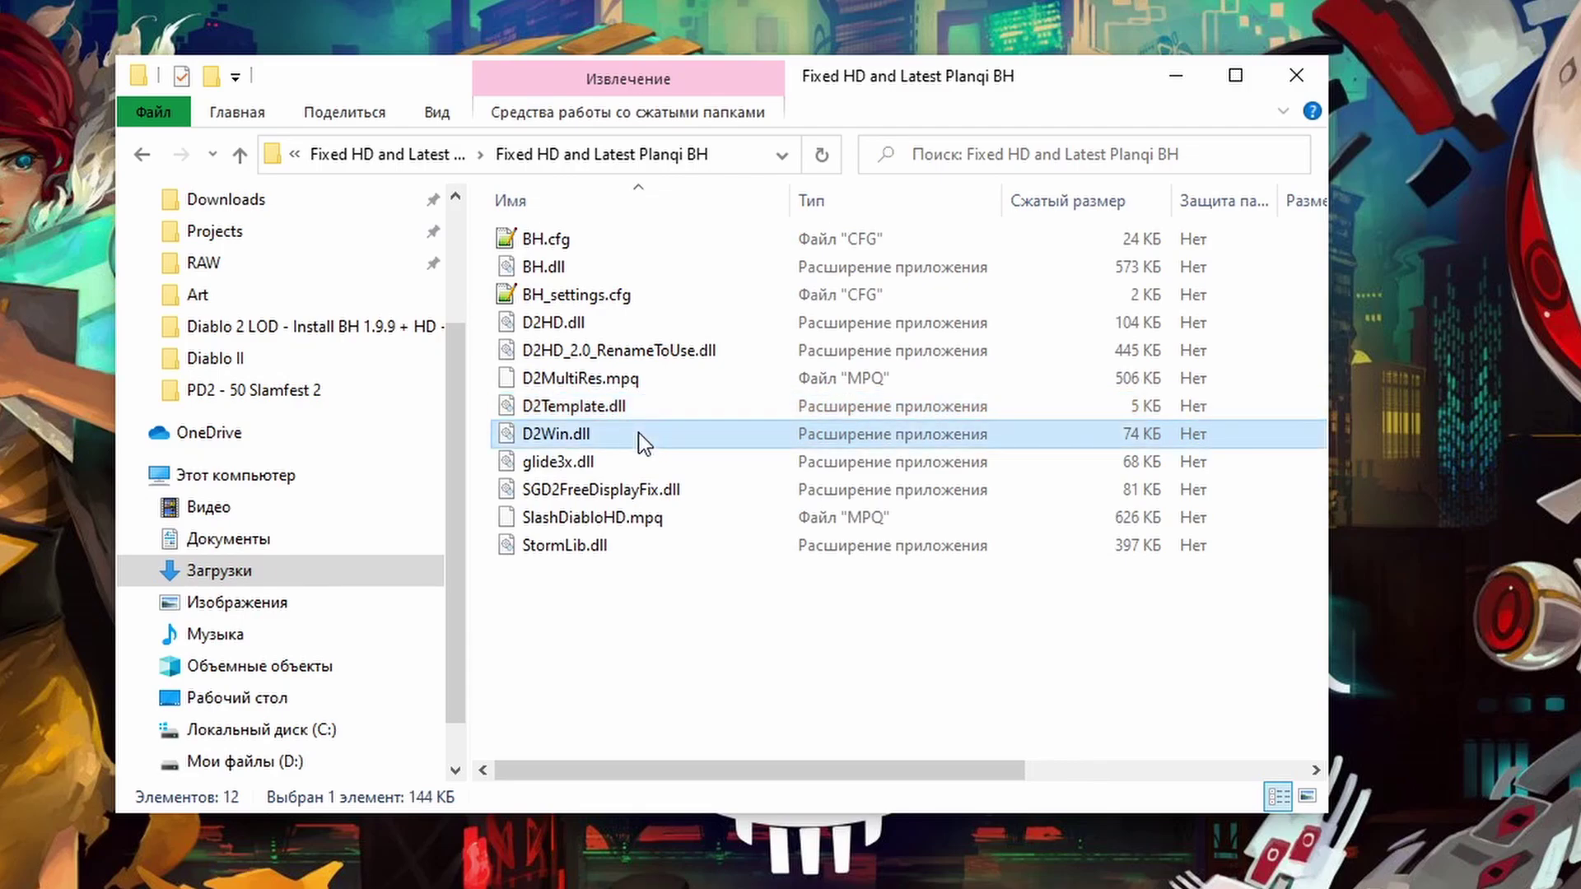
{"action": "left_click", "coordinate": [665, 461]}
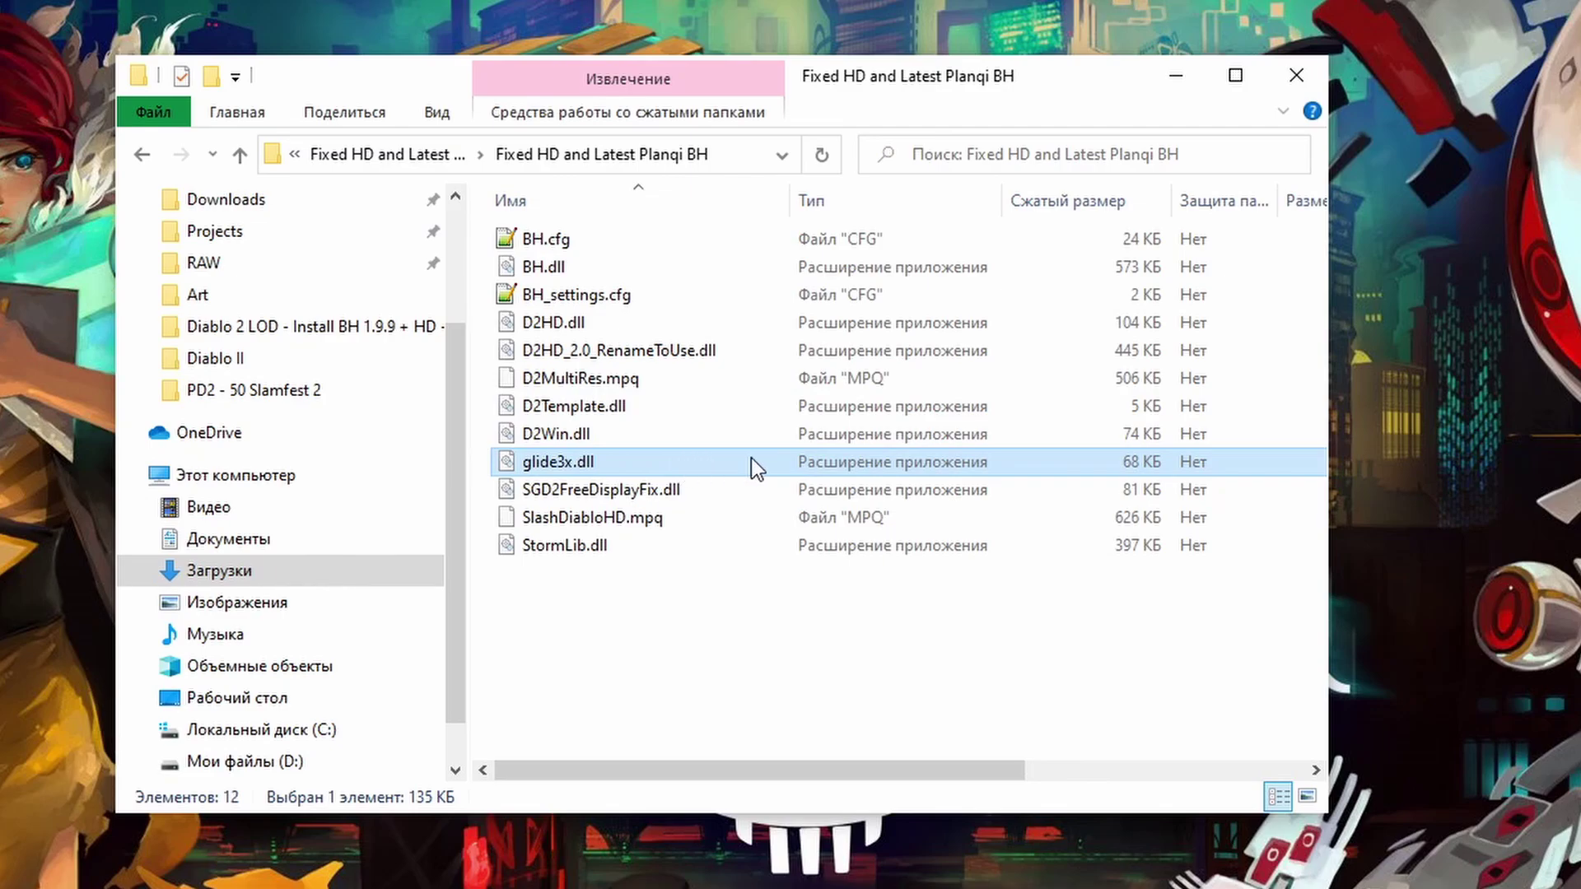
{"action": "left_click", "coordinate": [680, 490]}
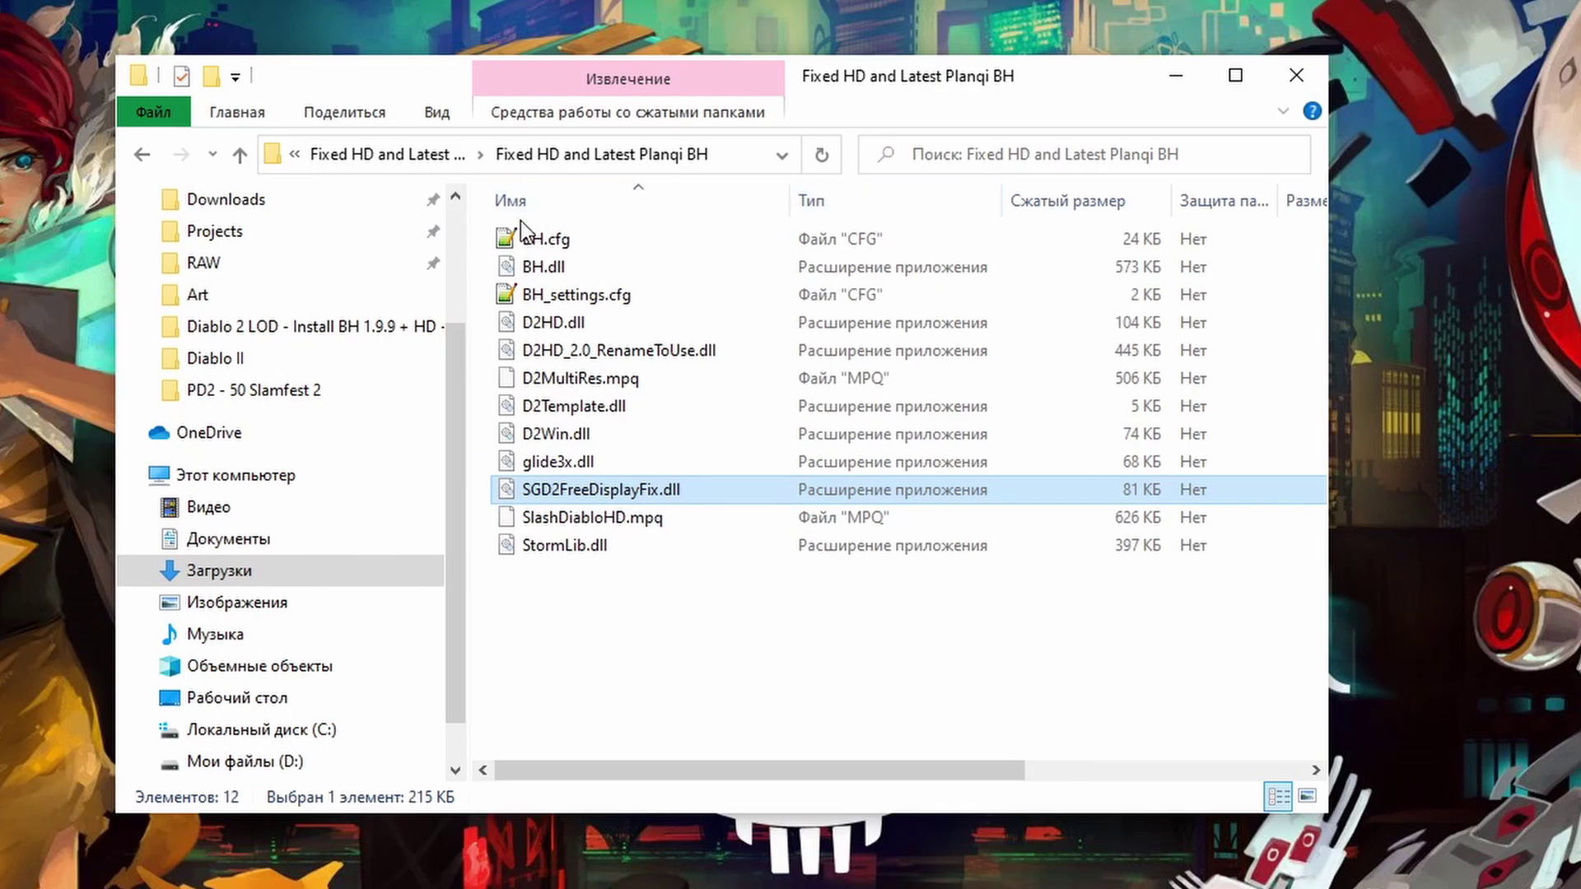
- Transfer the downloaded Fixed HD and Latest Planqi BH zip archive from the downloads folder into D:\Games\Diablo II
{"action": "left_click", "coordinate": [401, 160]}
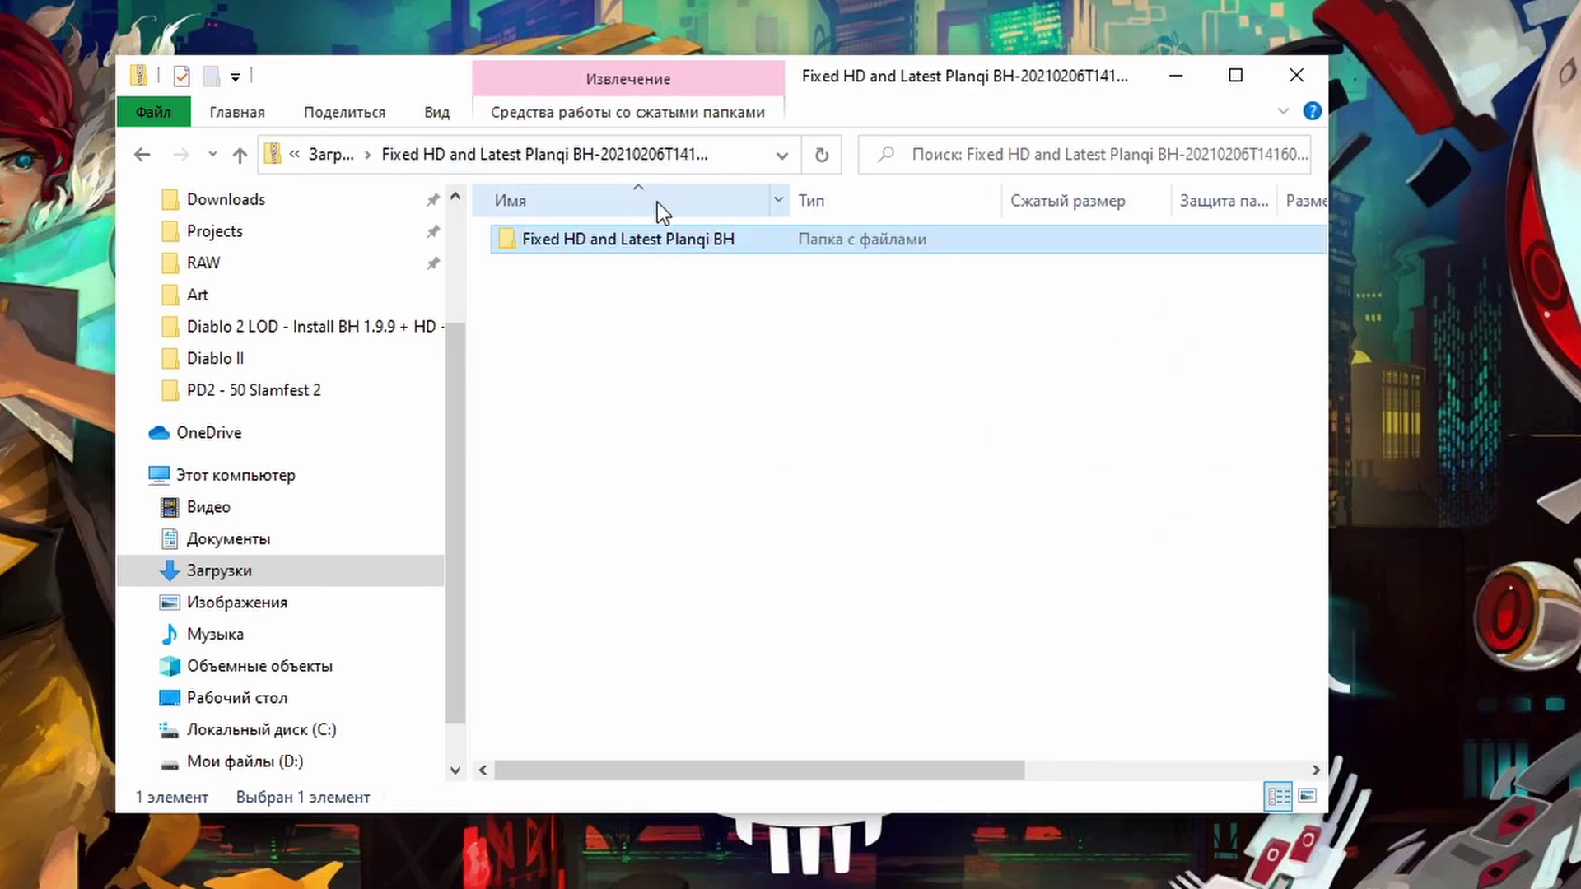
{"action": "left_click", "coordinate": [352, 158]}
{"action": "left_click", "coordinate": [619, 279]}
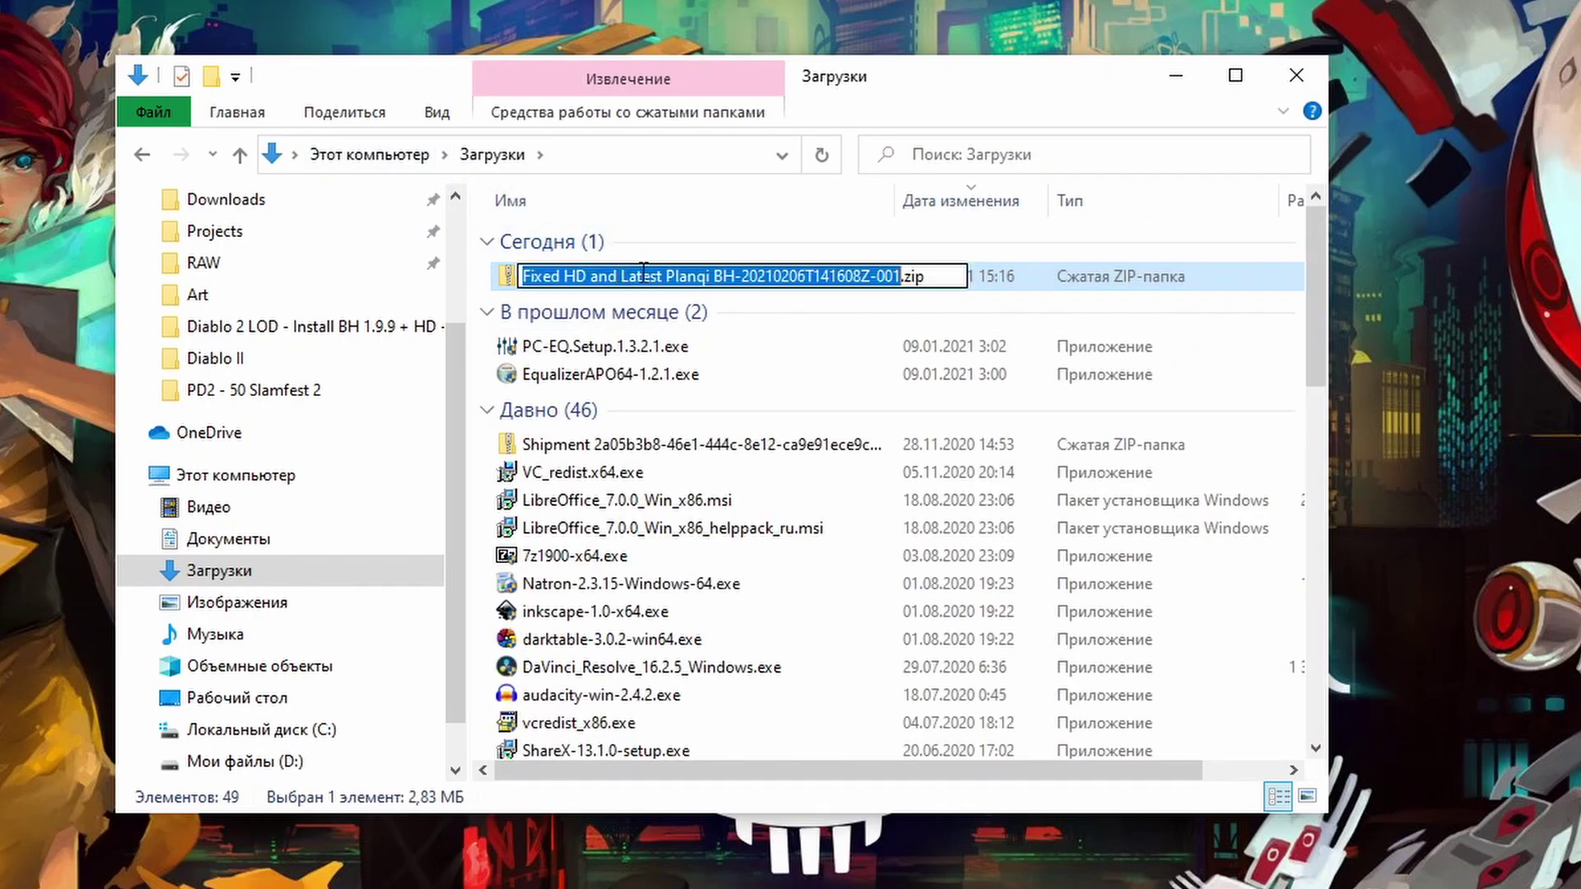
{"action": "key", "text": "BackSpace"}
{"action": "key", "text": "Escape"}
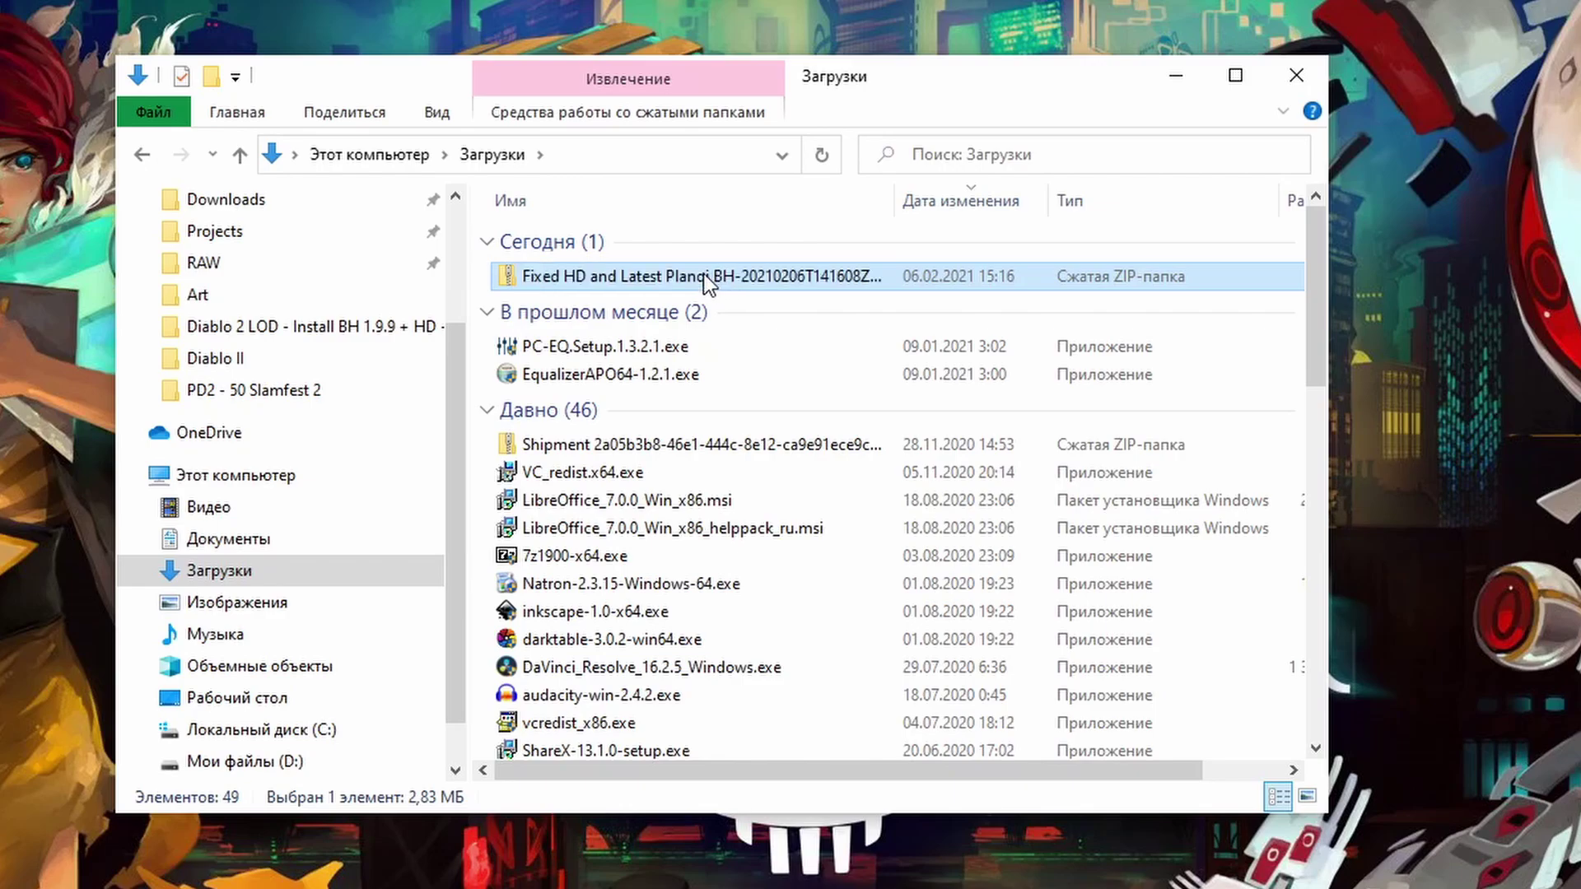
{"action": "scroll", "coordinate": [297, 259], "scroll_direction": "up", "scroll_amount": 1}
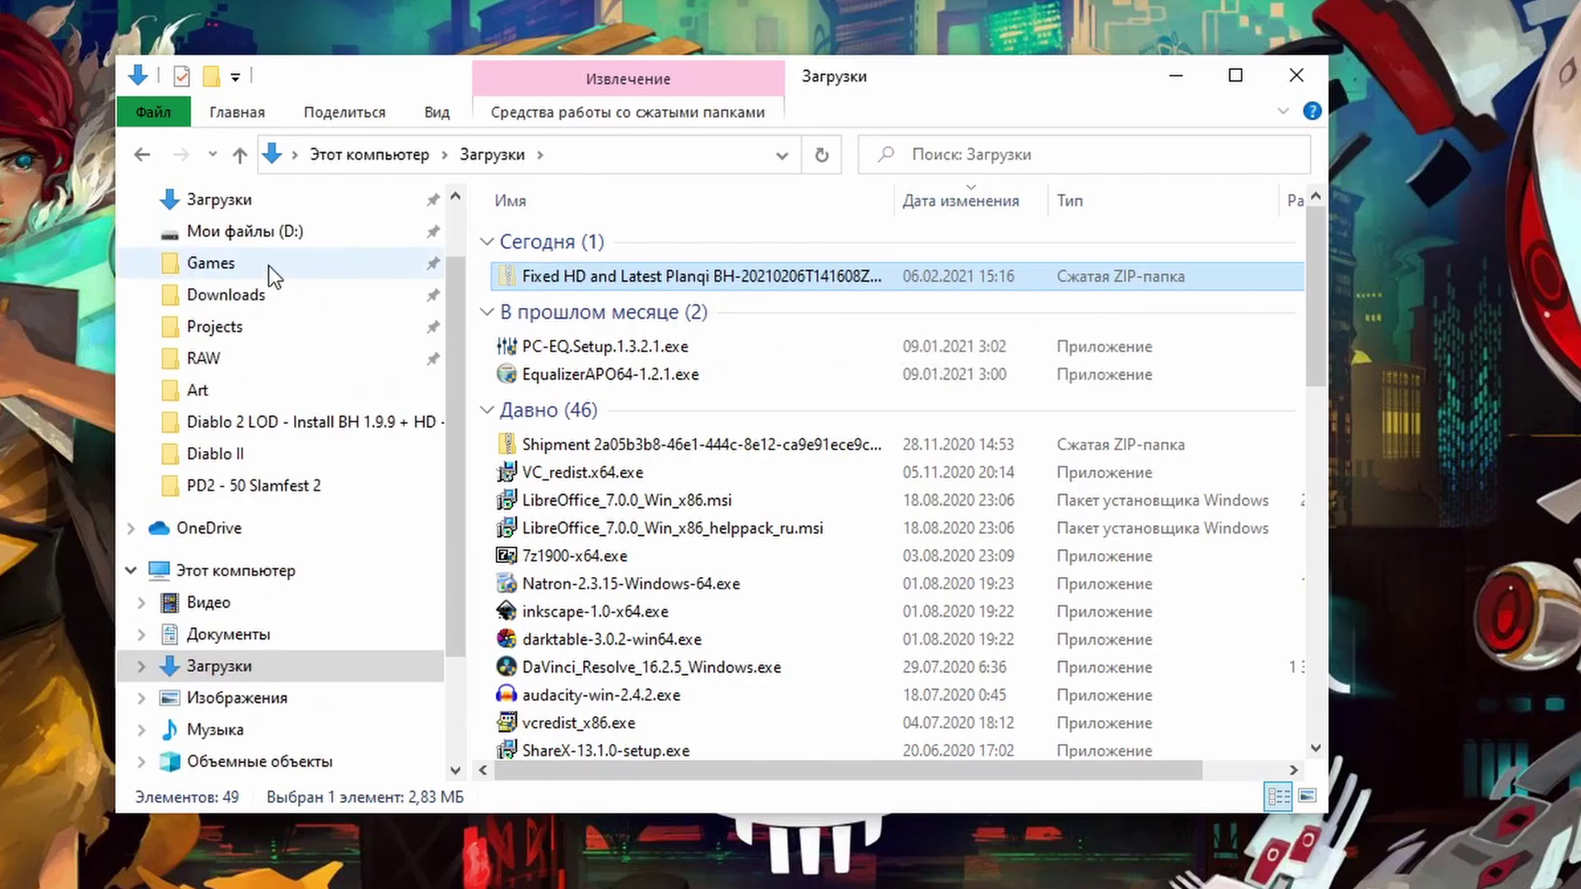
{"action": "left_click", "coordinate": [269, 265]}
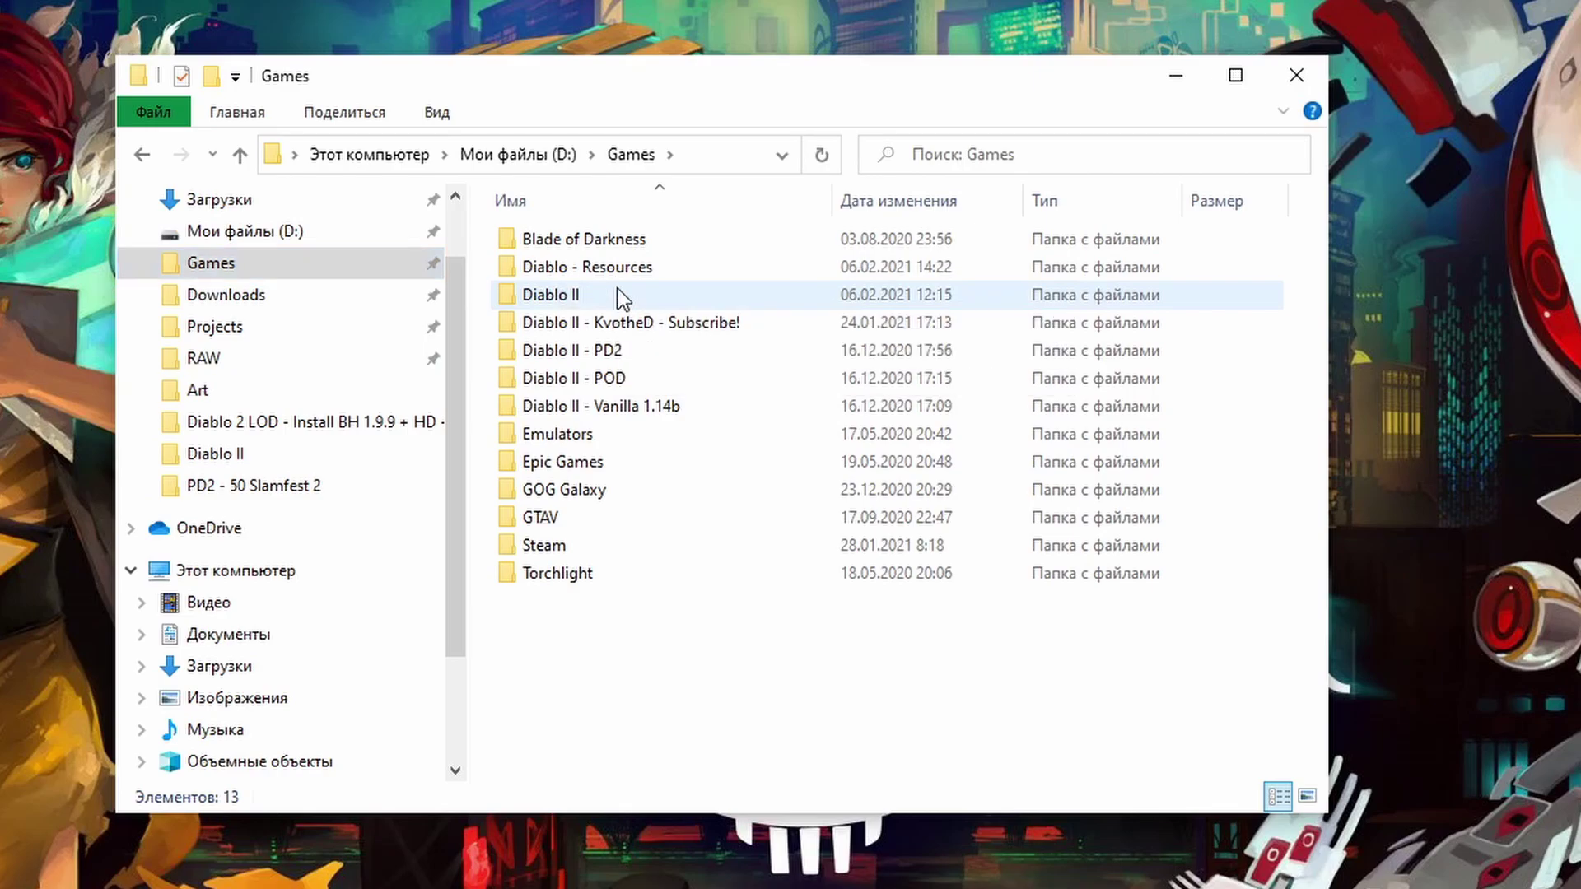
{"action": "double_click", "coordinate": [617, 294]}
{"action": "scroll", "coordinate": [741, 354], "scroll_direction": "down", "scroll_amount": 13}
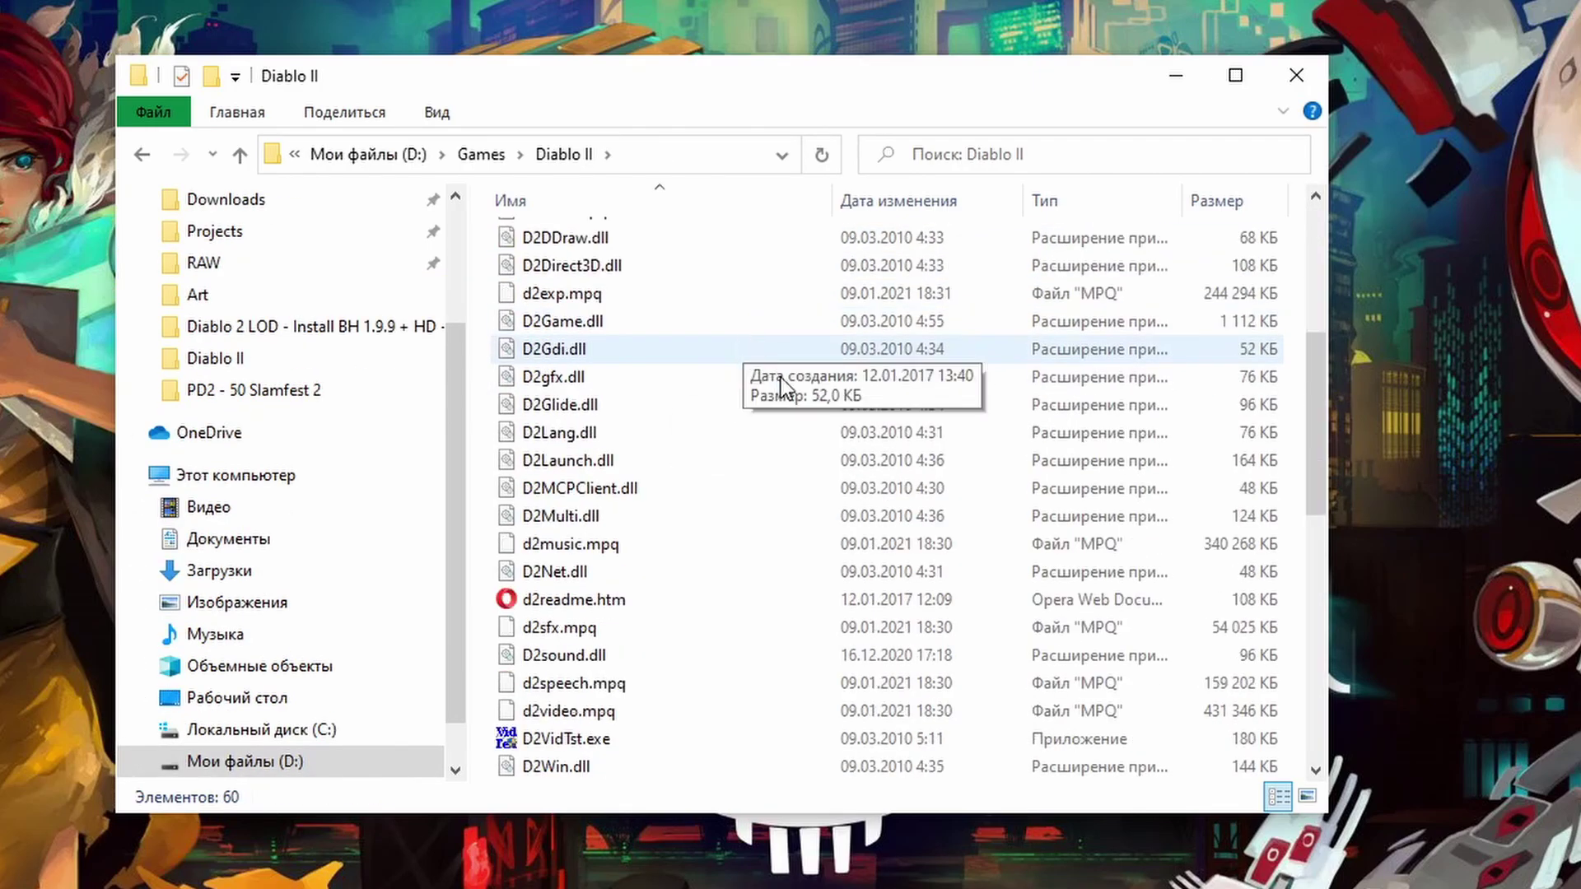
{"action": "key", "text": "ctrl+v"}
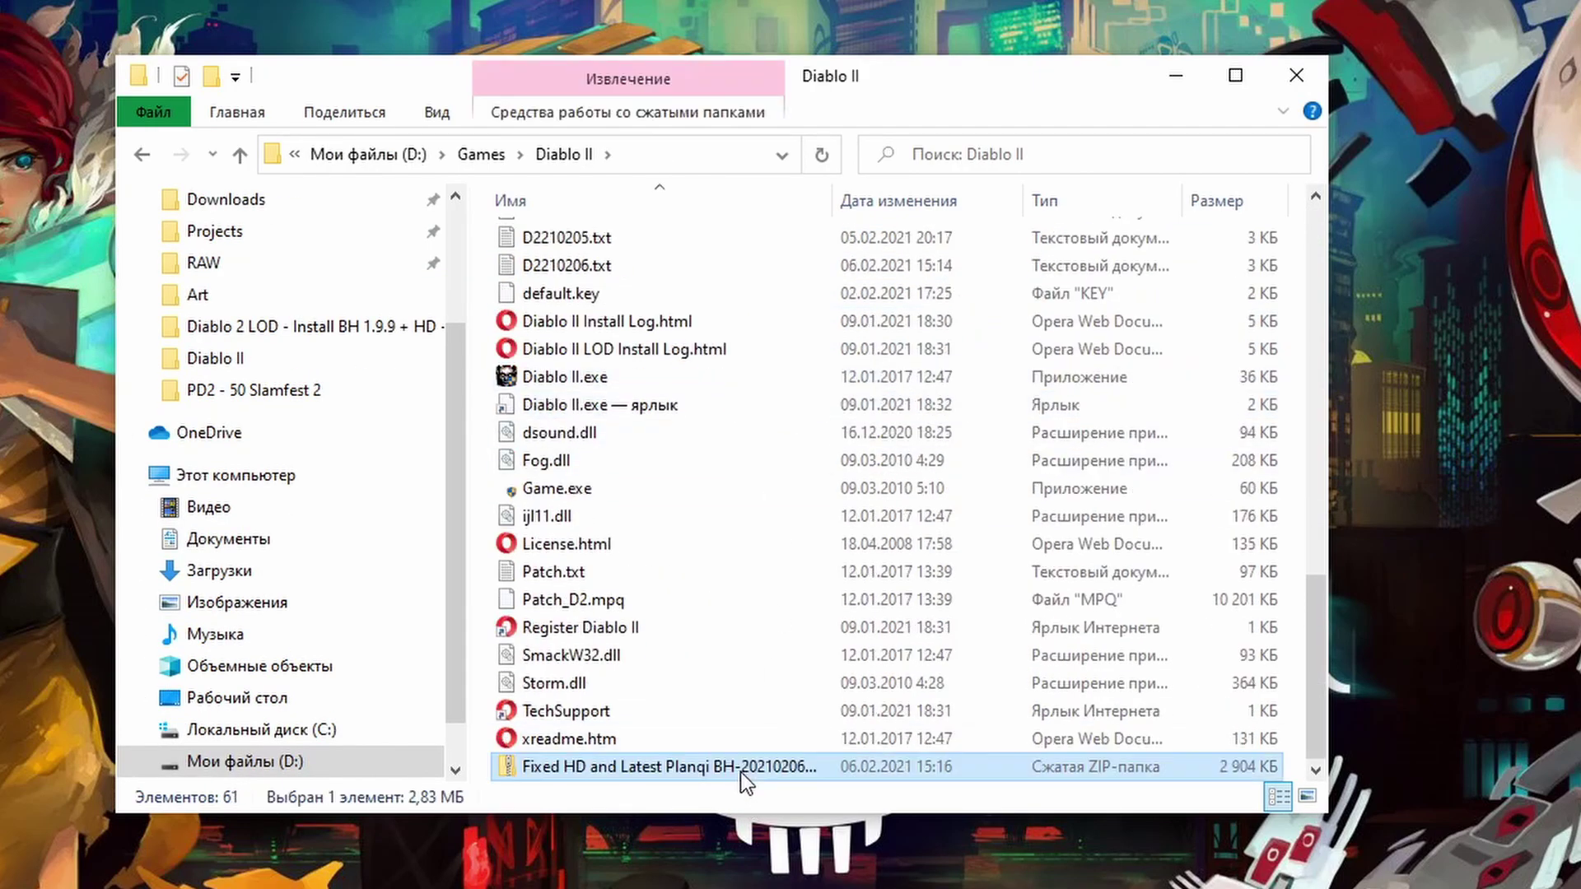
- Extract the mod archive directly into the Diablo II folder with 7-Zip and delete the zip file
{"action": "right_click", "coordinate": [619, 764]}
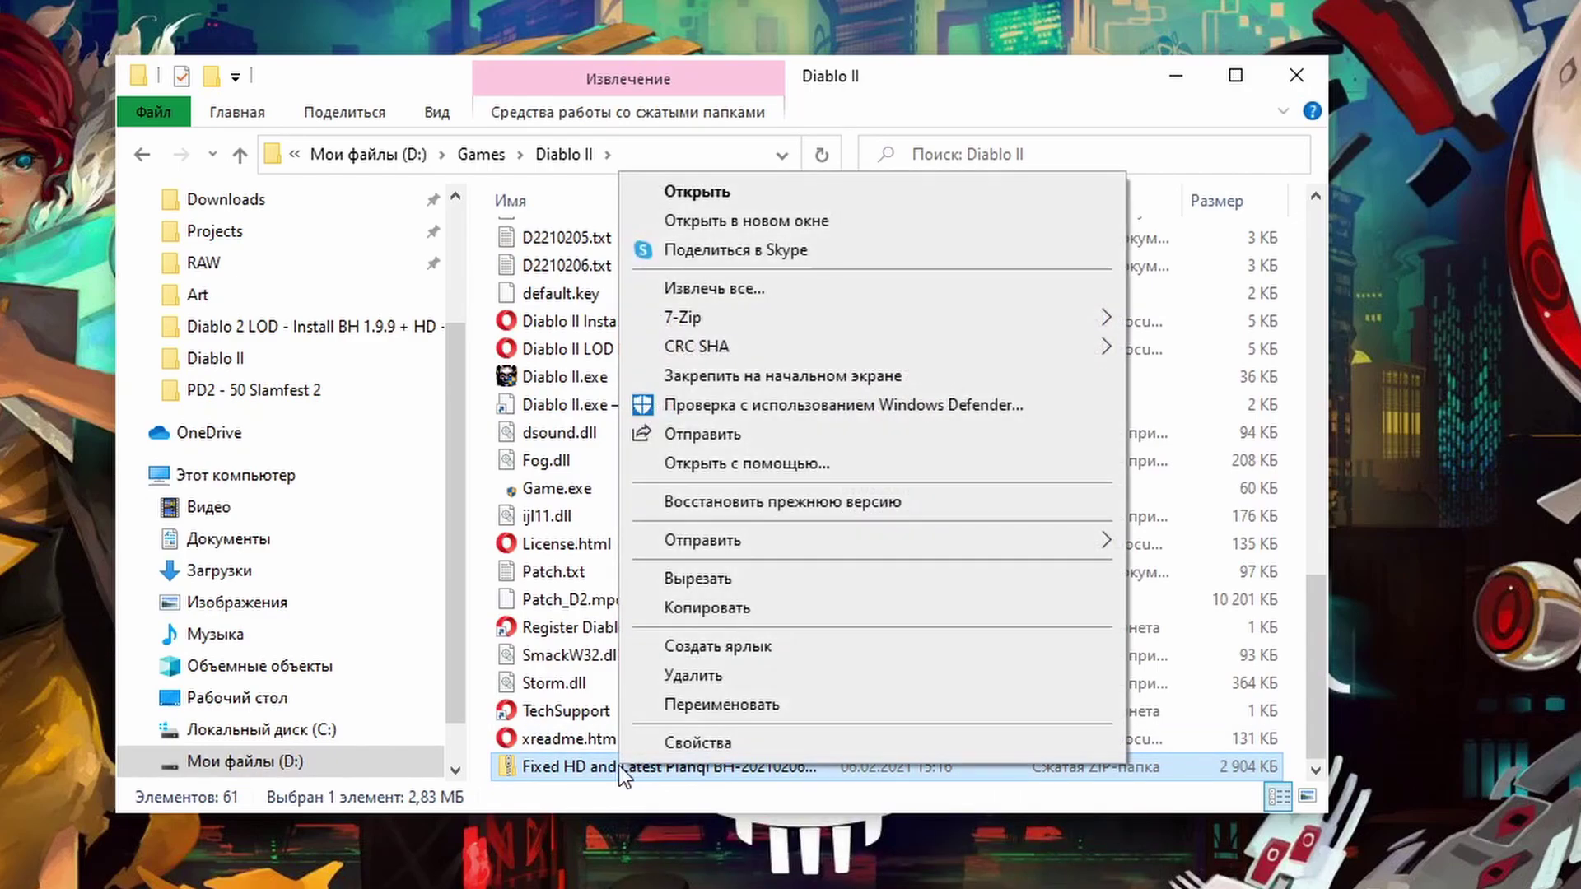
{"action": "mouse_move", "coordinate": [886, 323]}
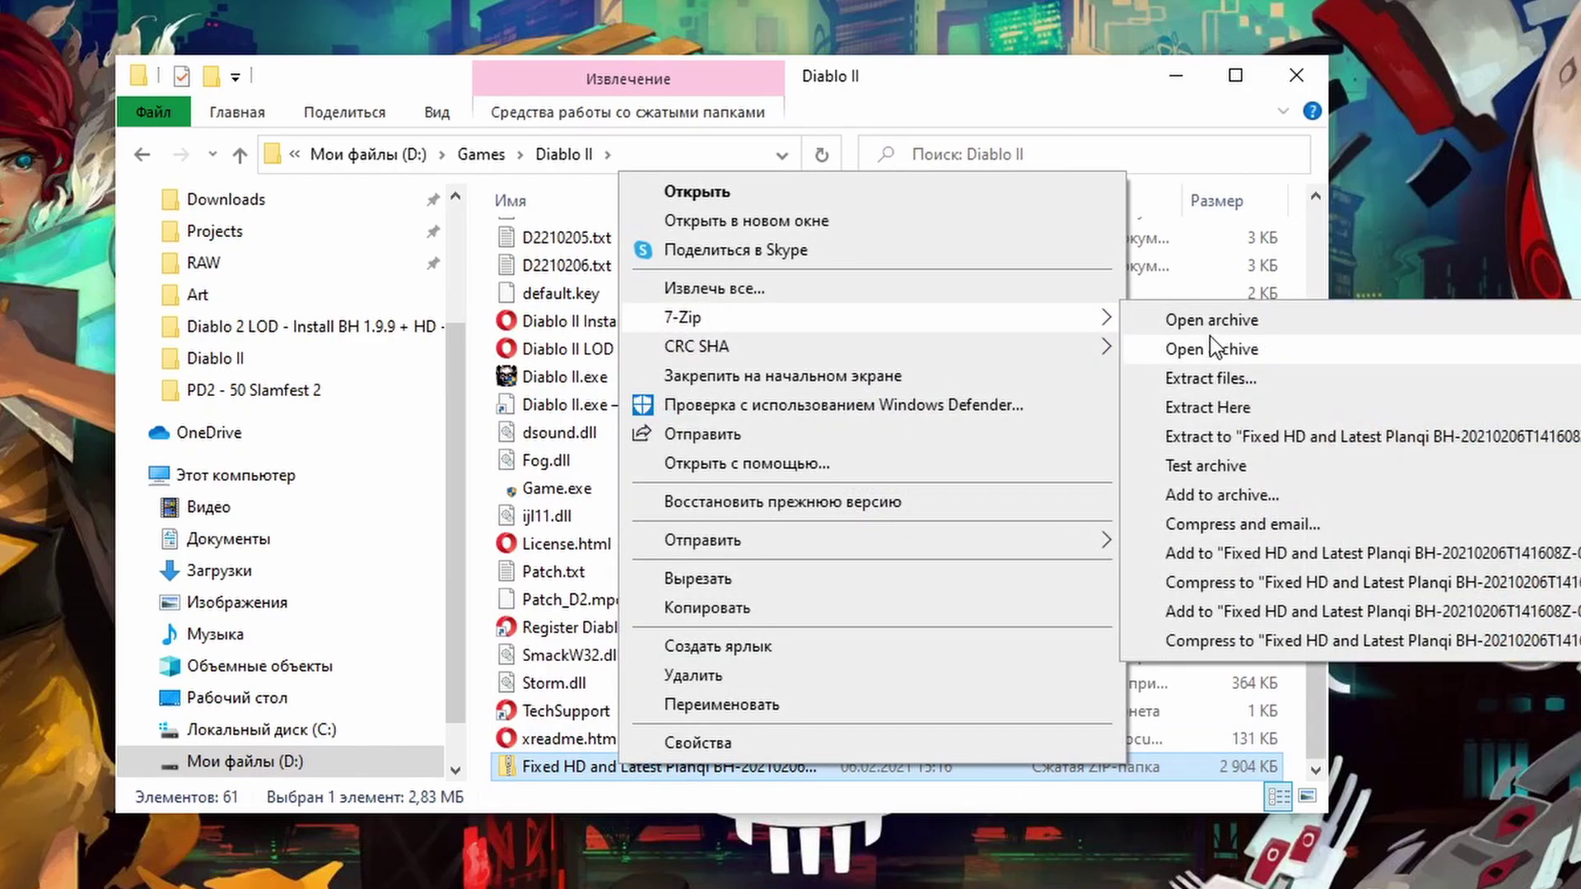
{"action": "left_click", "coordinate": [1246, 405]}
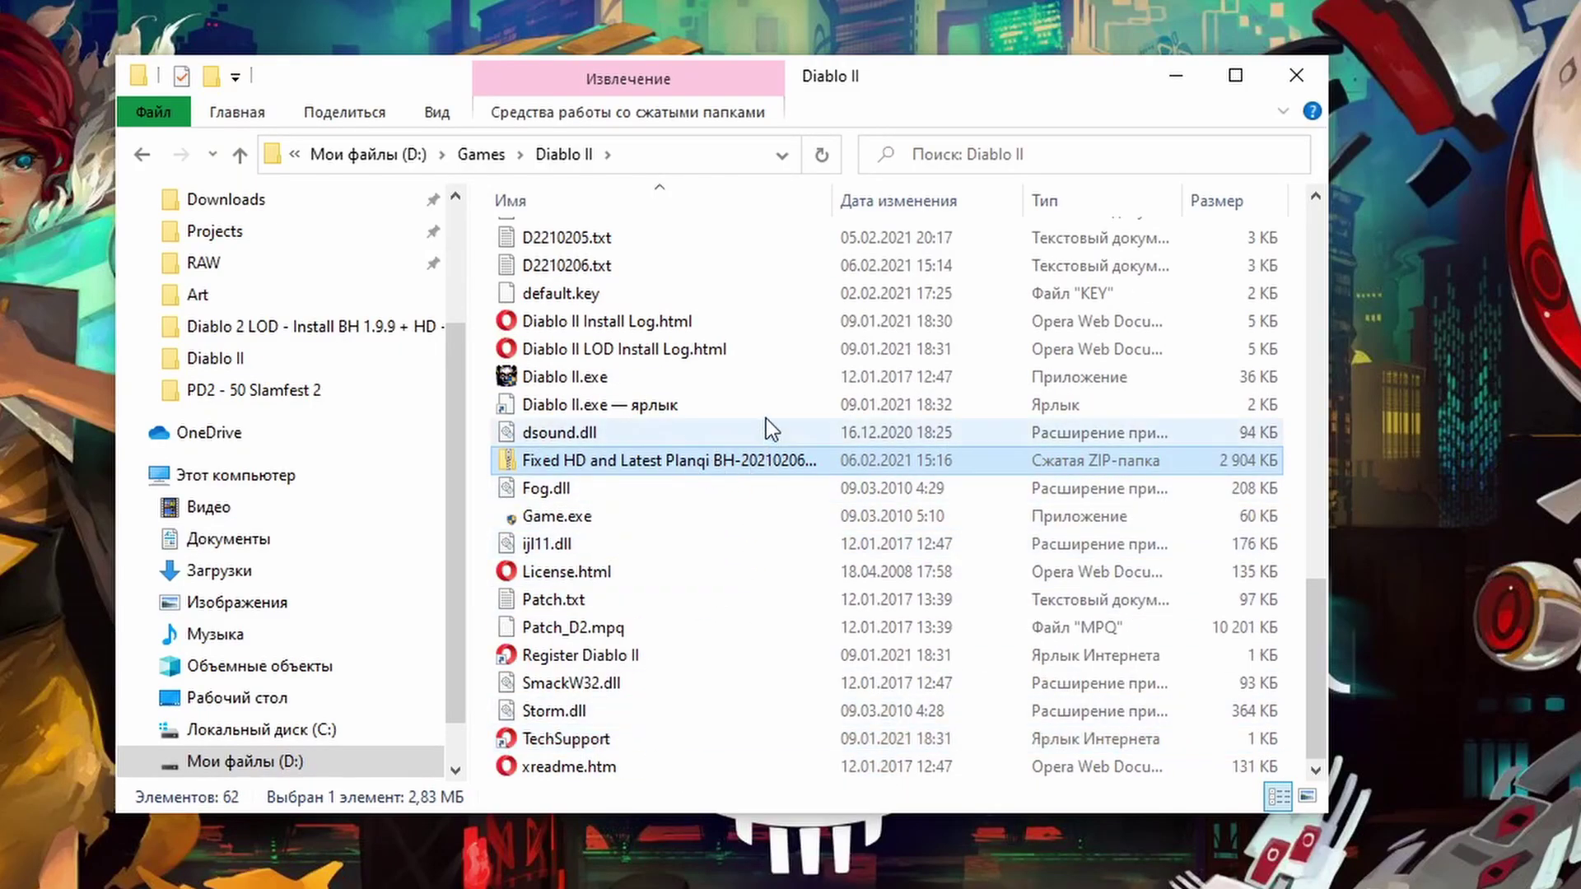
{"action": "key", "text": "Delete"}
- Copy all files from the extracted Fixed HD and Latest Planqi BH folder into Diablo II, replacing D2Win.dll, and delete the extracted folder
{"action": "scroll", "coordinate": [665, 678], "scroll_direction": "up", "scroll_amount": 6}
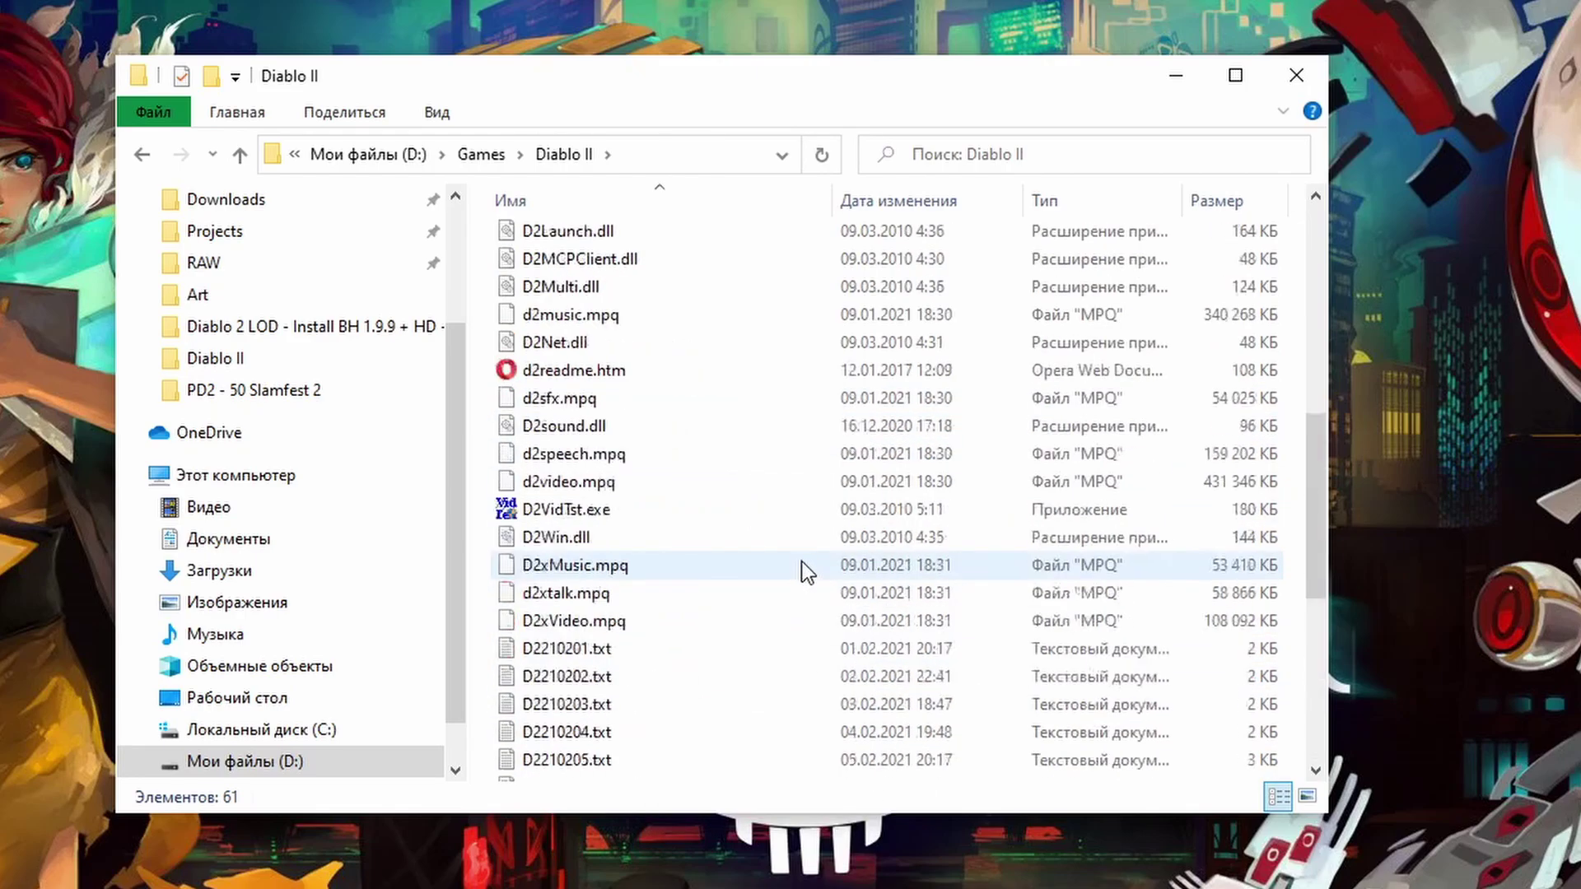
{"action": "scroll", "coordinate": [802, 344], "scroll_direction": "up", "scroll_amount": 8}
{"action": "double_click", "coordinate": [669, 236]}
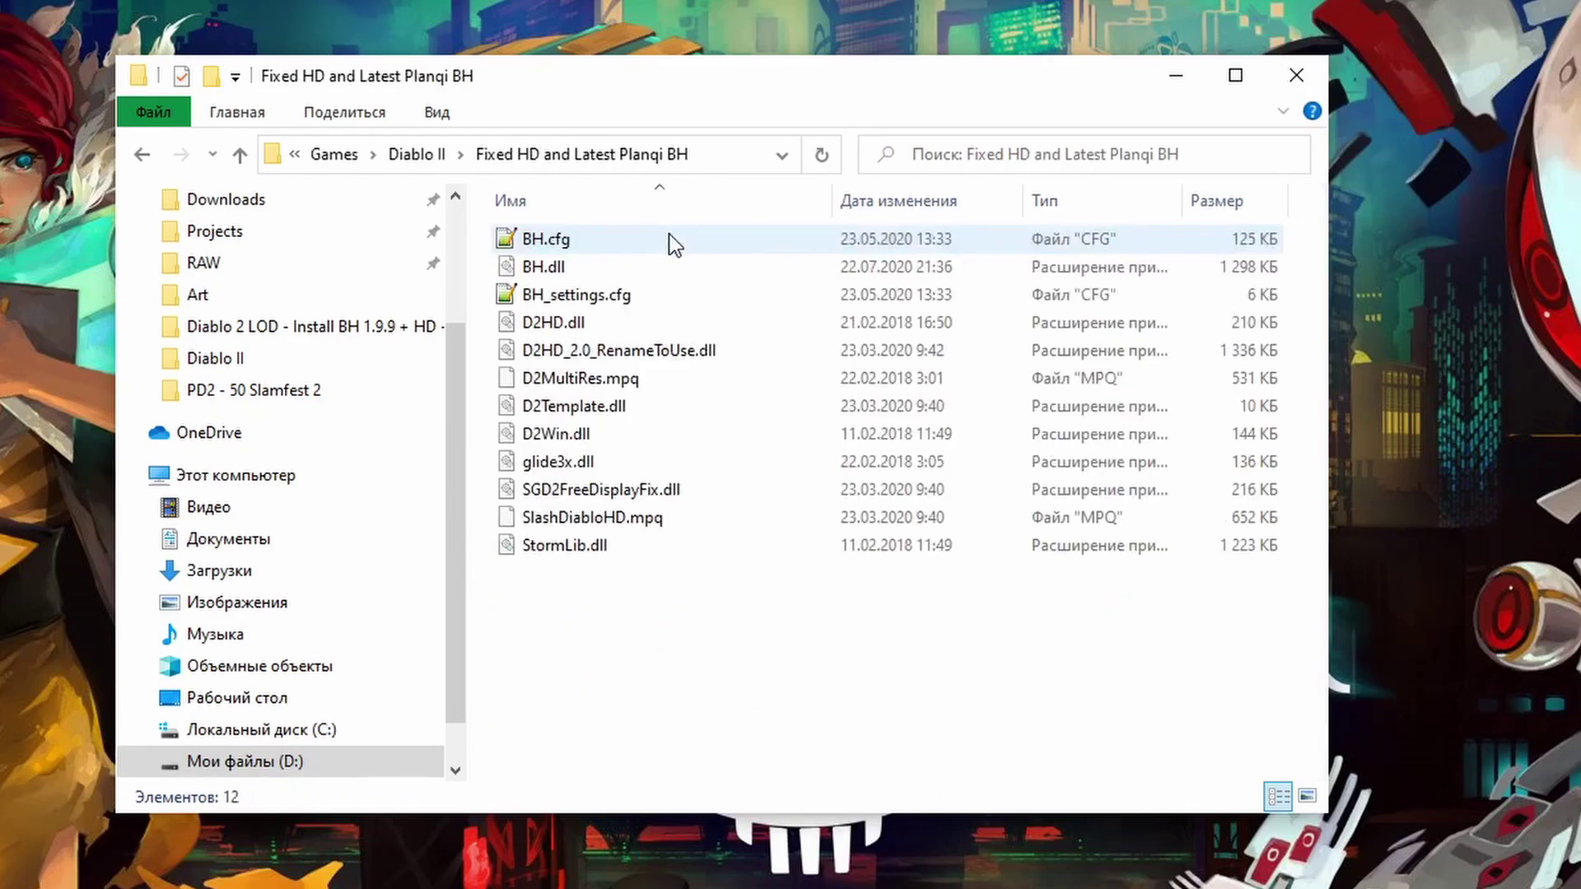
{"action": "left_click_drag", "start_coordinate": [630, 596], "coordinate": [551, 235]}
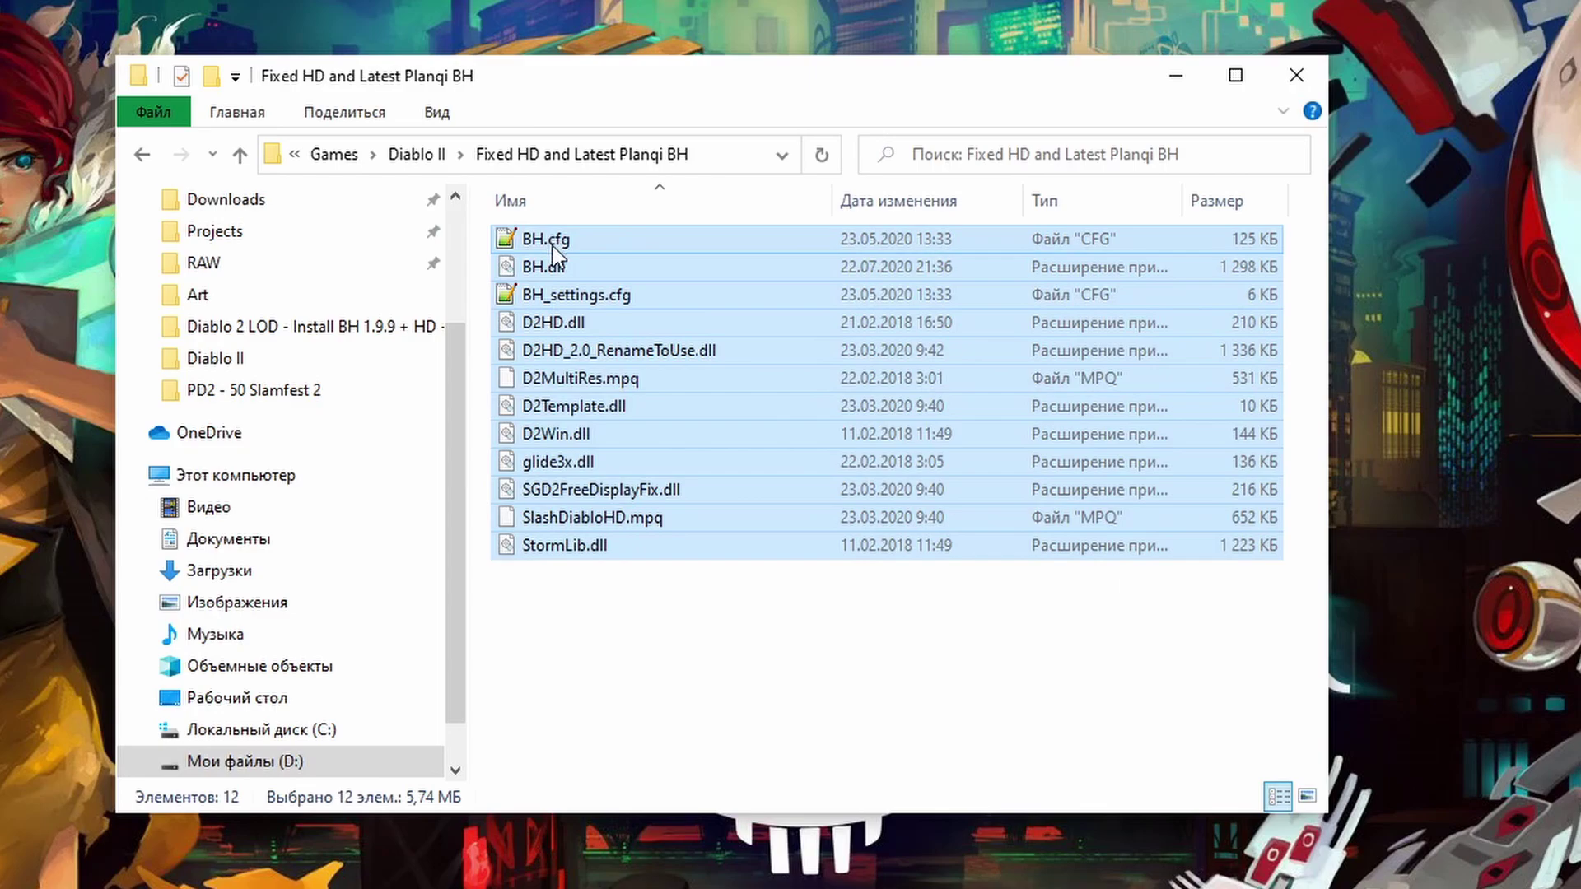
{"action": "left_click", "coordinate": [416, 155]}
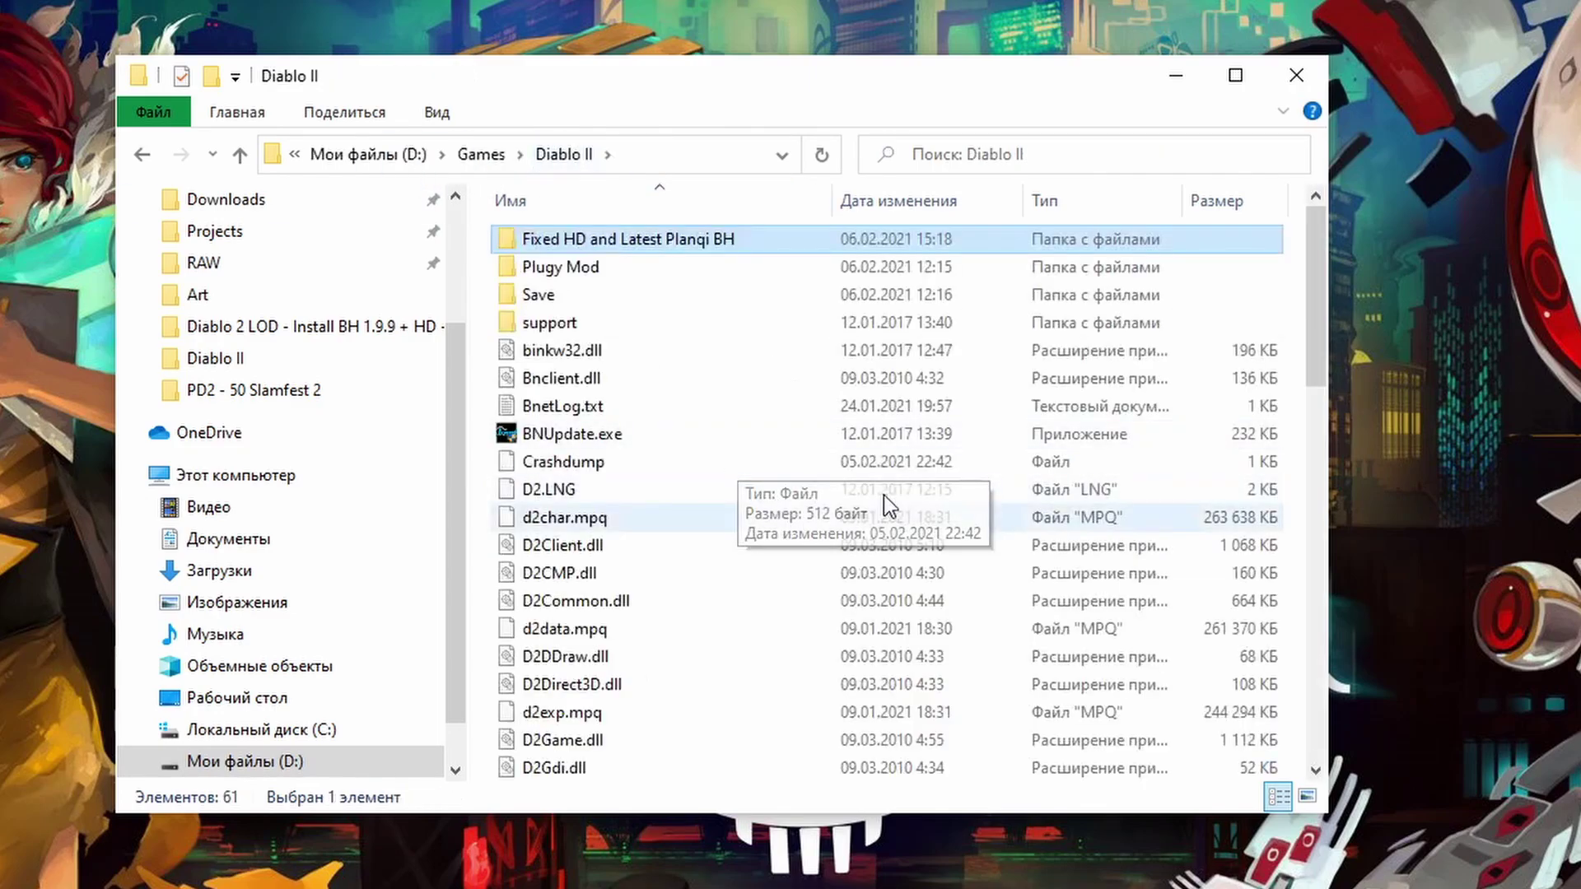
{"action": "left_click", "coordinate": [1292, 270]}
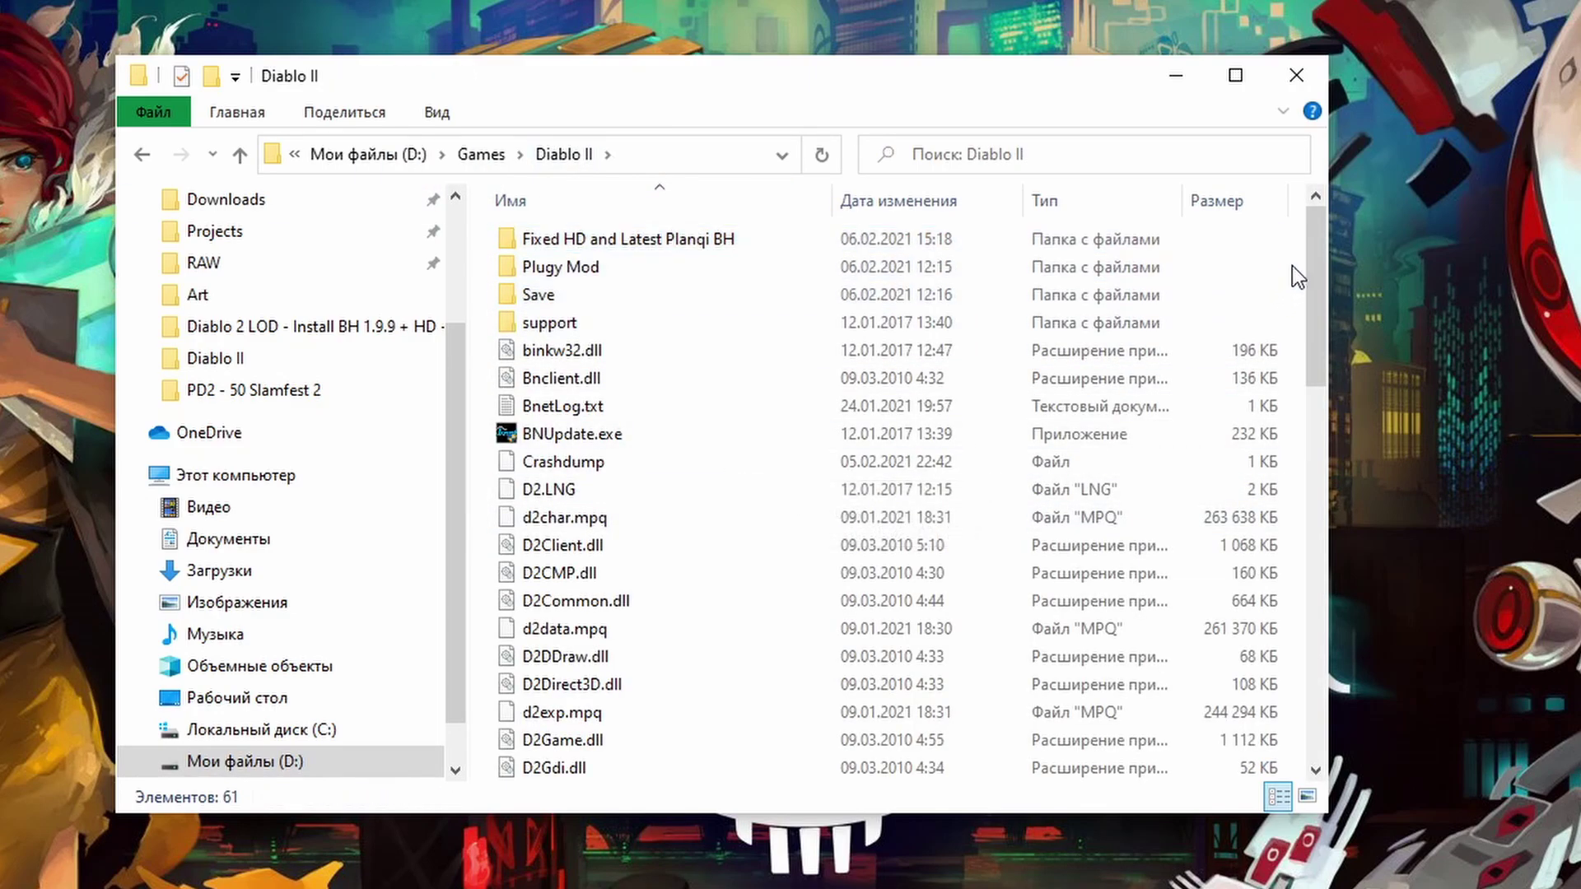
{"action": "key", "text": "ctrl+v"}
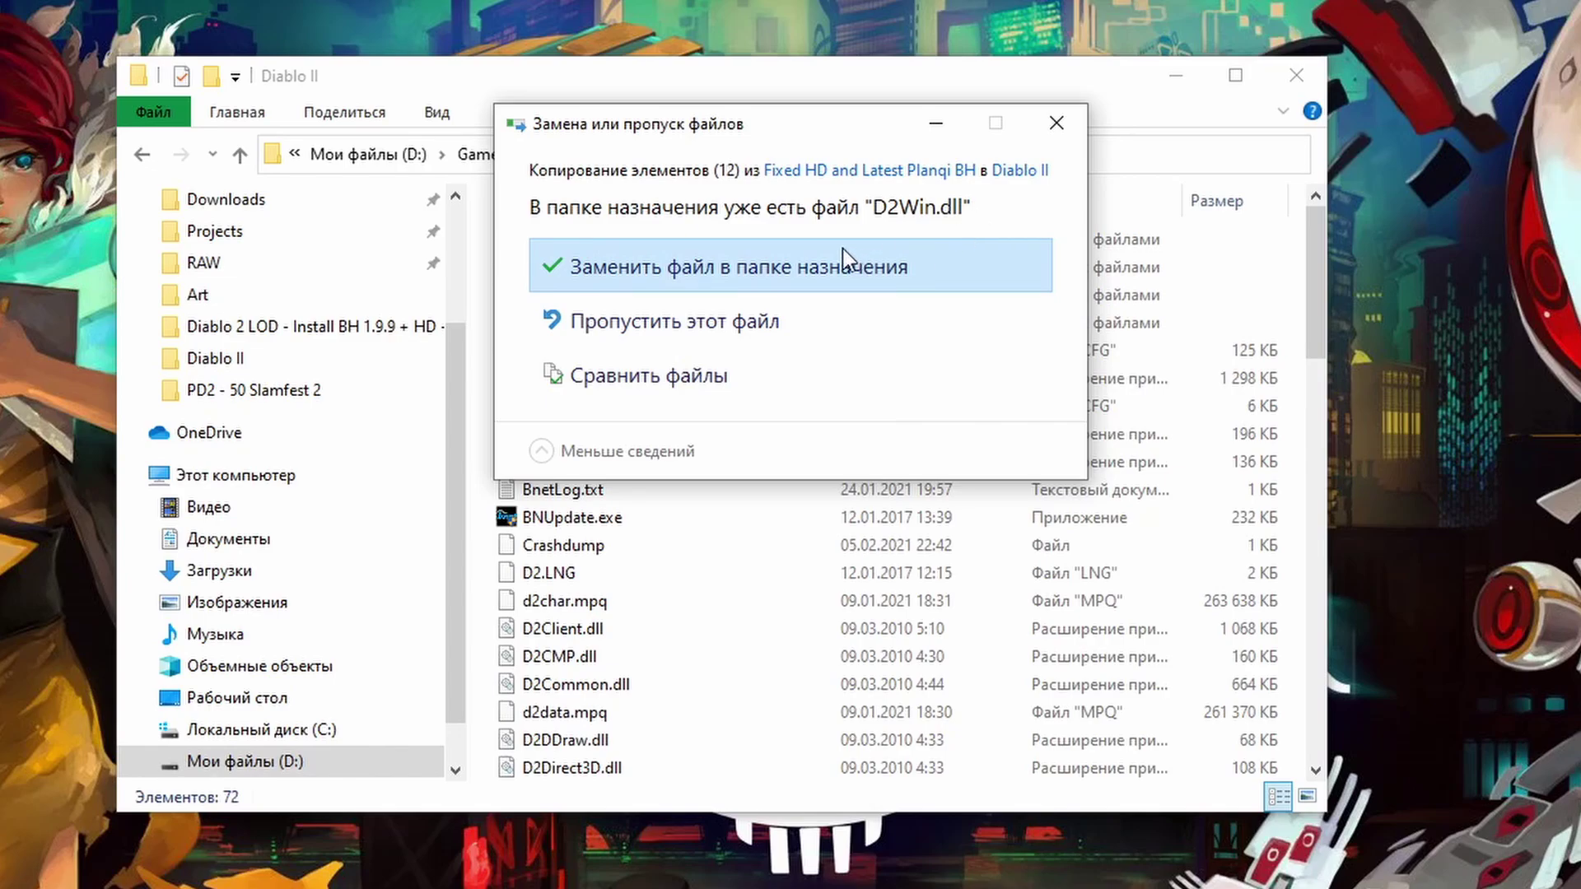
{"action": "left_click", "coordinate": [772, 260]}
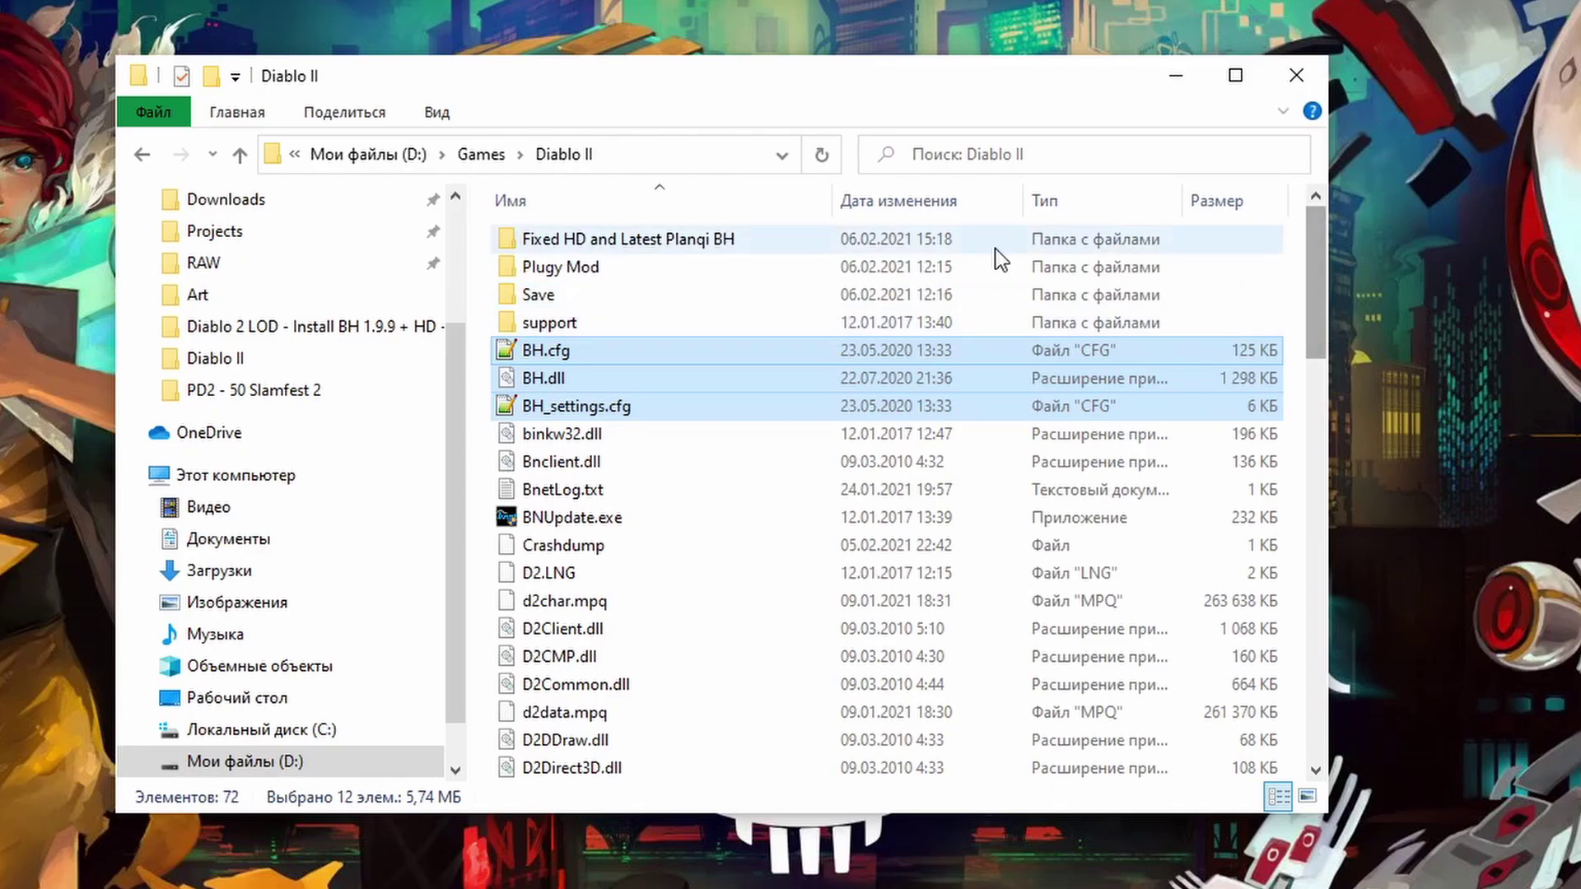
{"action": "left_click", "coordinate": [669, 240]}
{"action": "key", "text": "Delete"}
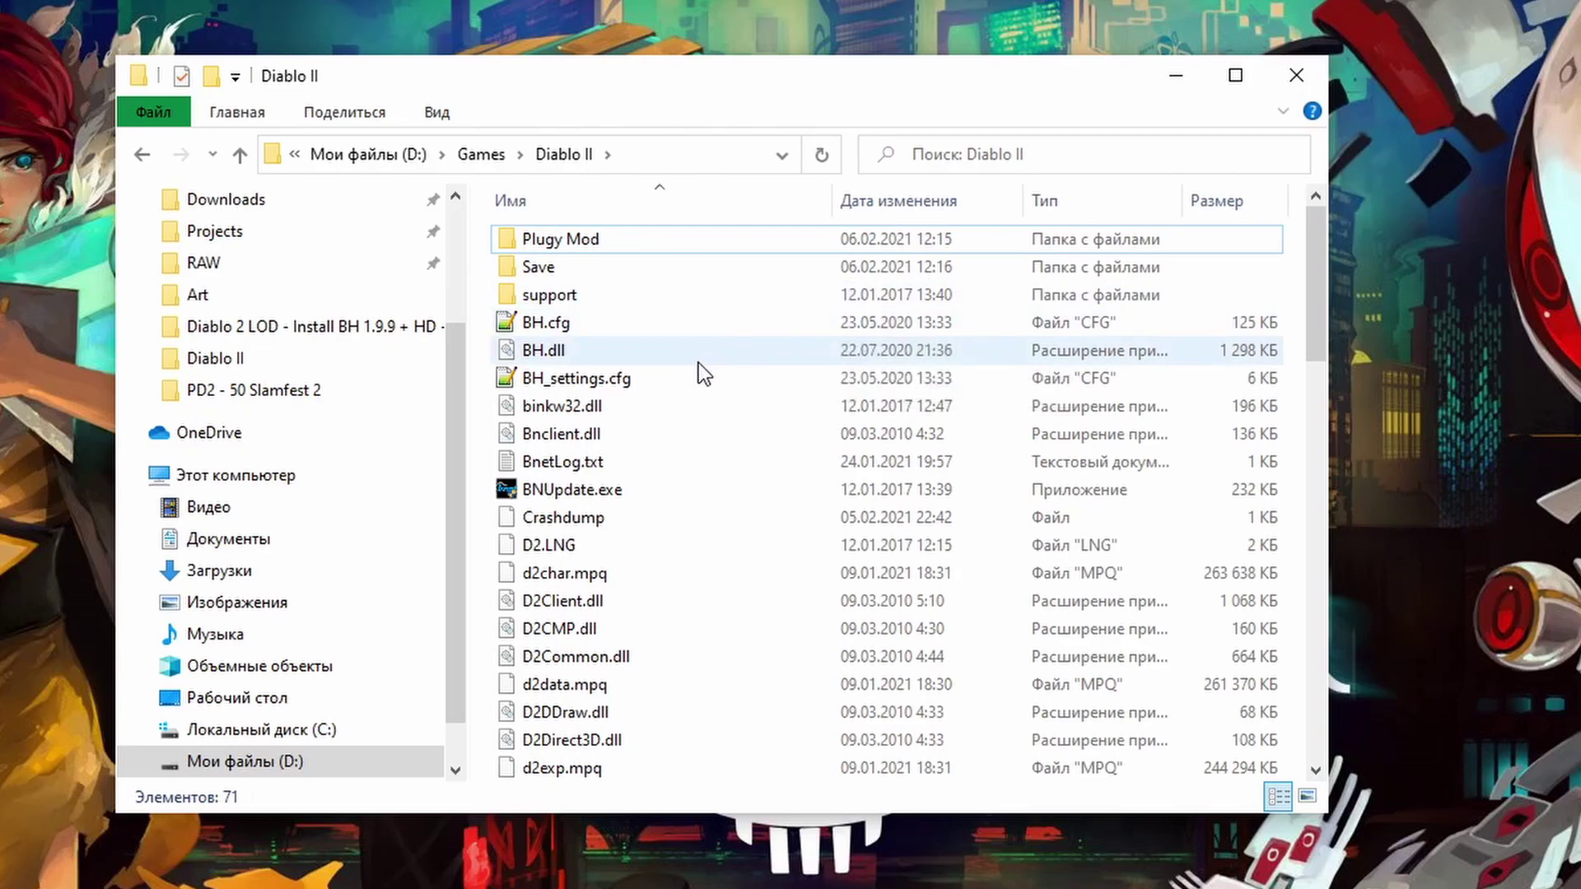
- Examine the mod files now in the Diablo II folder, from D2HD.dll and D2MultiRes.mpq to SlashDiabloHD.mpq
{"action": "scroll", "coordinate": [690, 475], "scroll_direction": "down", "scroll_amount": 6}
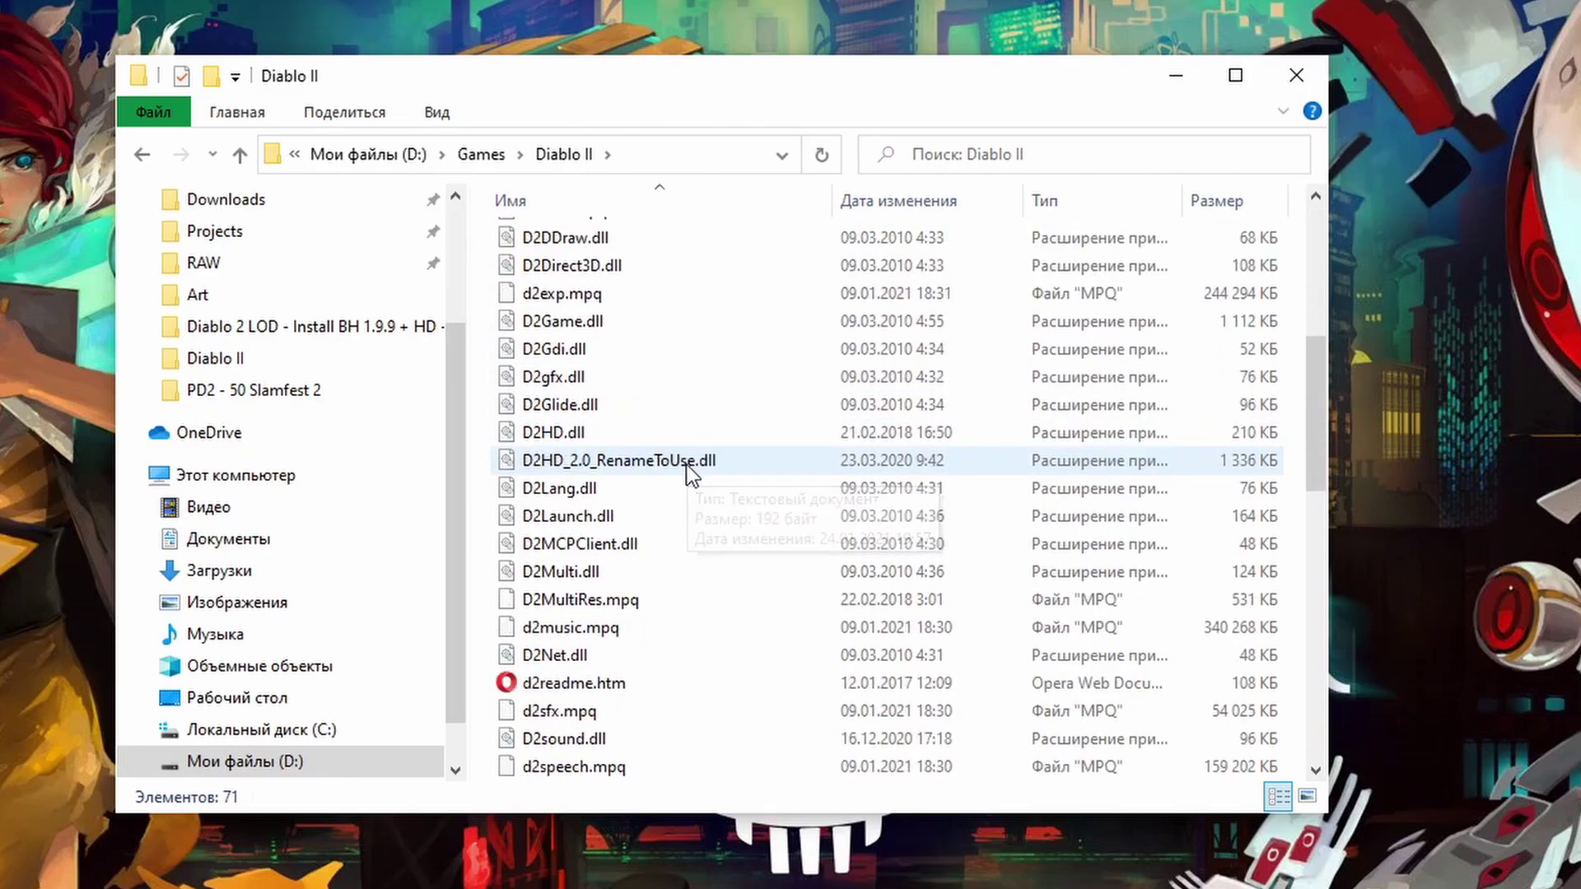
{"action": "scroll", "coordinate": [698, 476], "scroll_direction": "down", "scroll_amount": 10}
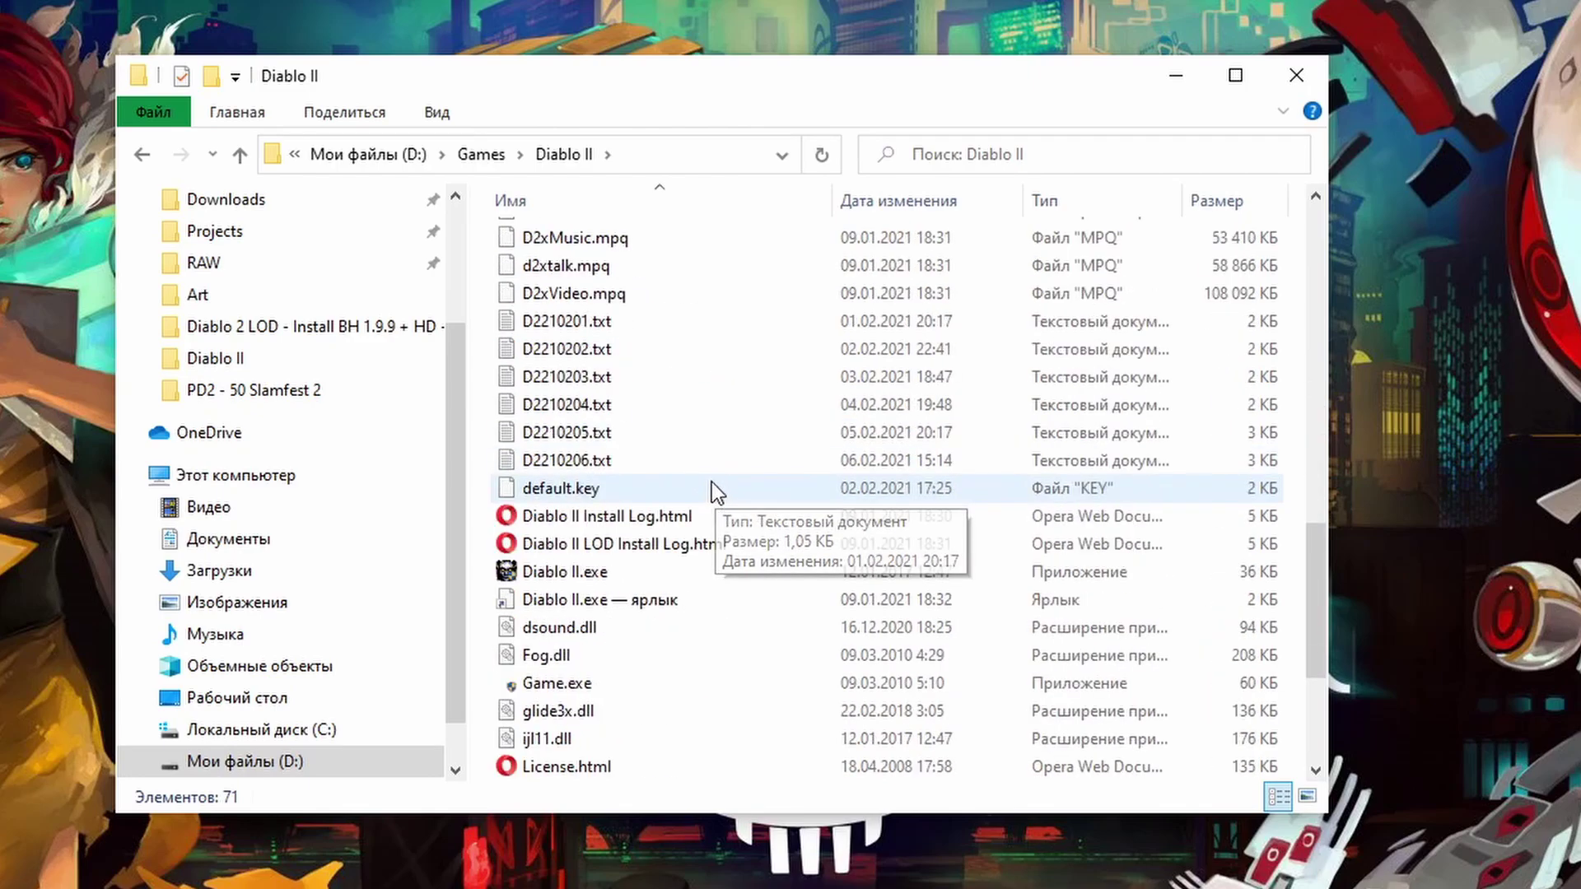
{"action": "scroll", "coordinate": [746, 471], "scroll_direction": "down", "scroll_amount": 1}
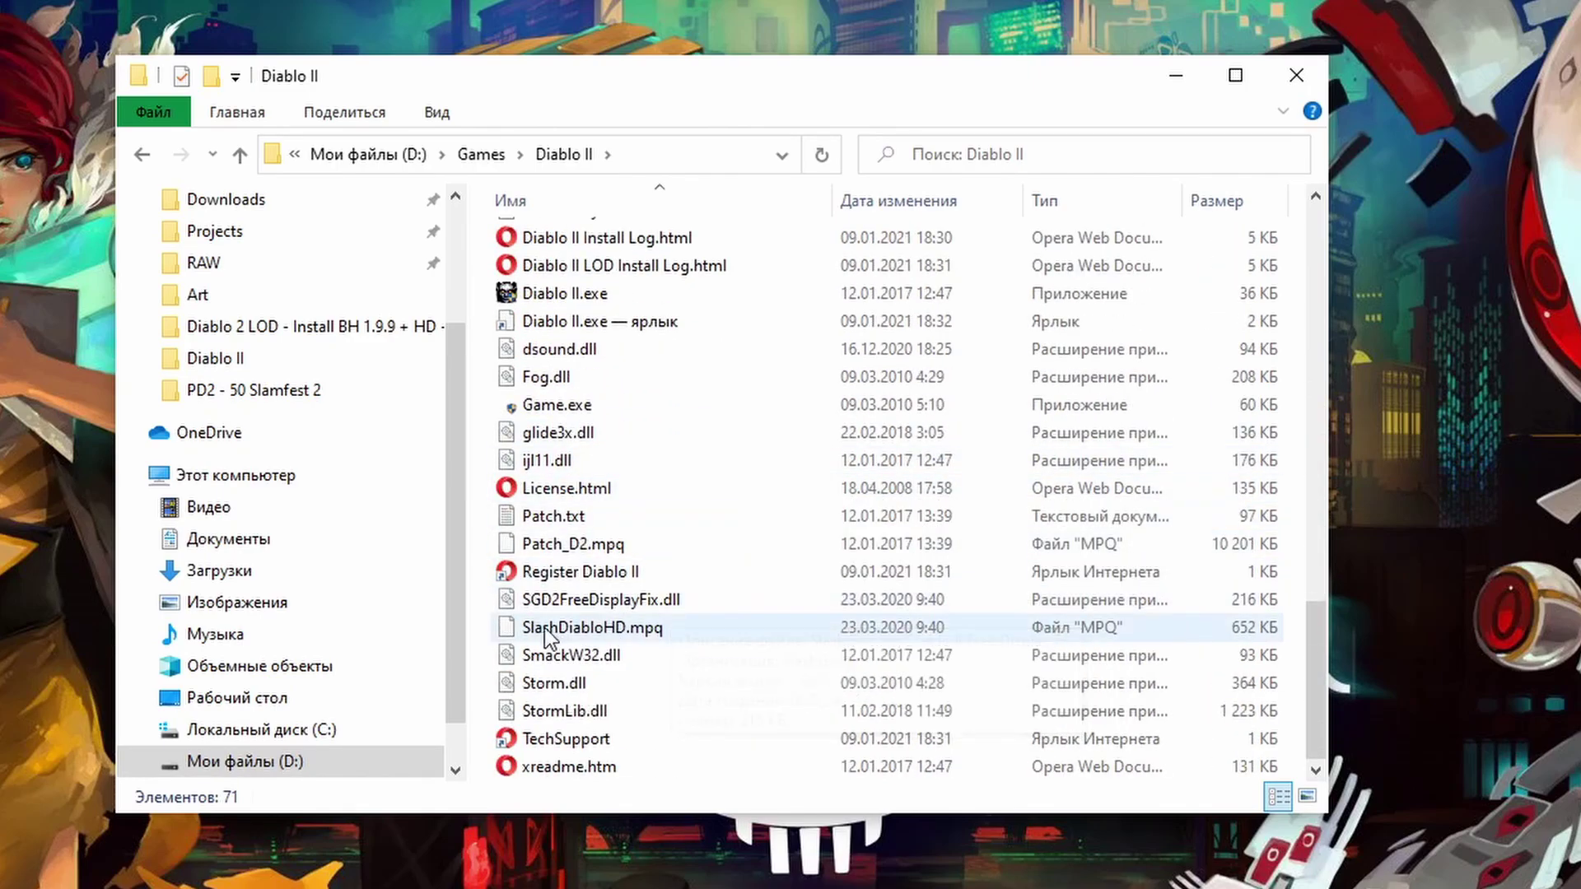
{"action": "scroll", "coordinate": [690, 441], "scroll_direction": "up", "scroll_amount": 8}
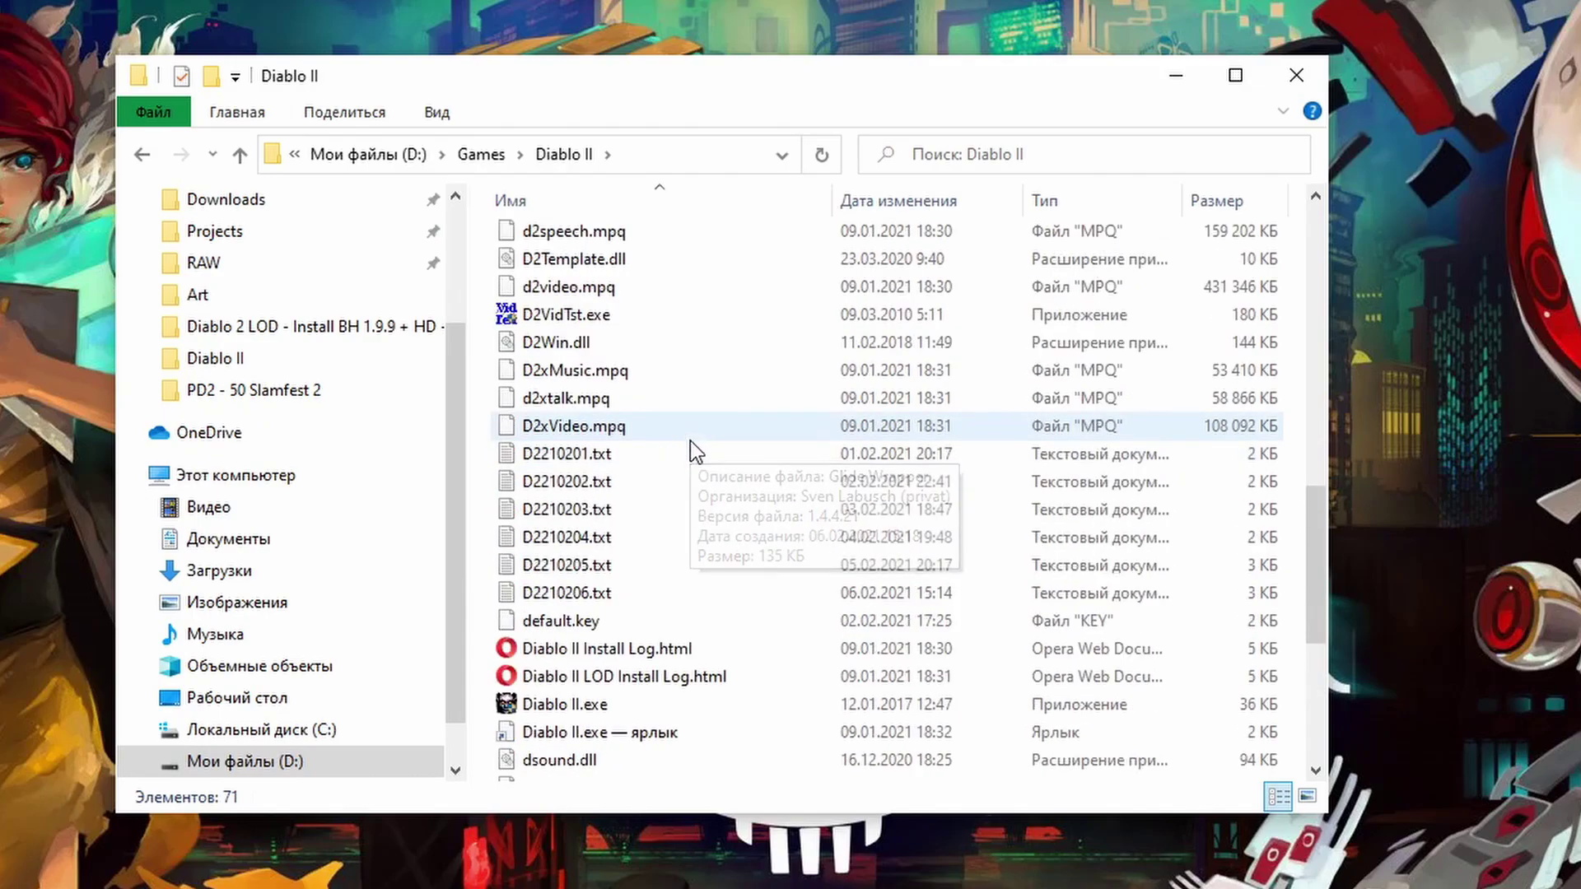
{"action": "scroll", "coordinate": [724, 438], "scroll_direction": "up", "scroll_amount": 2}
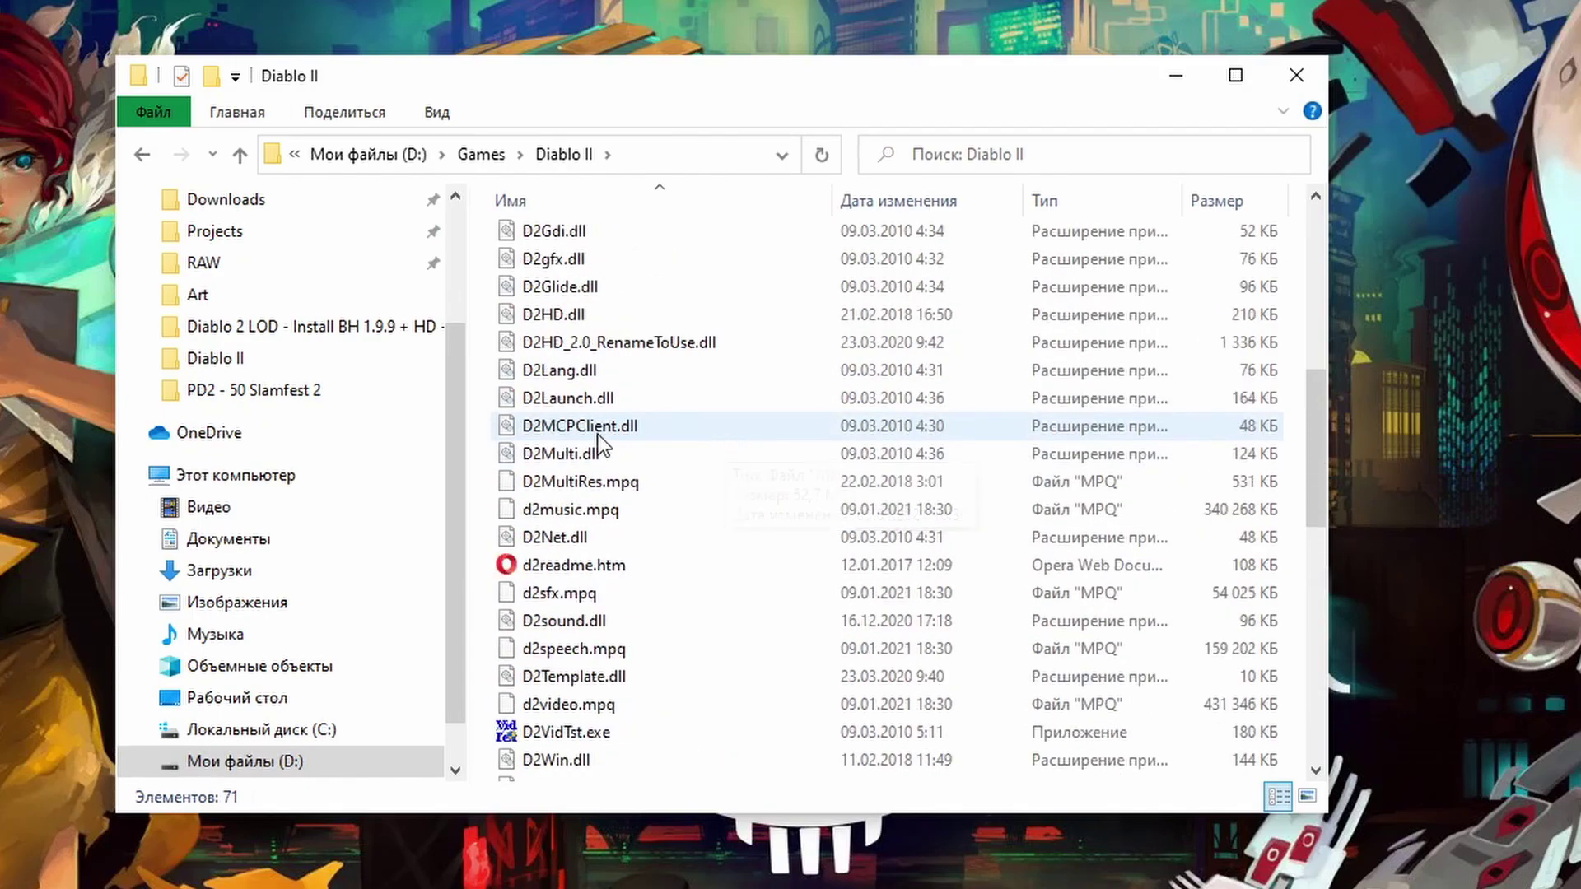
{"action": "left_click", "coordinate": [634, 484]}
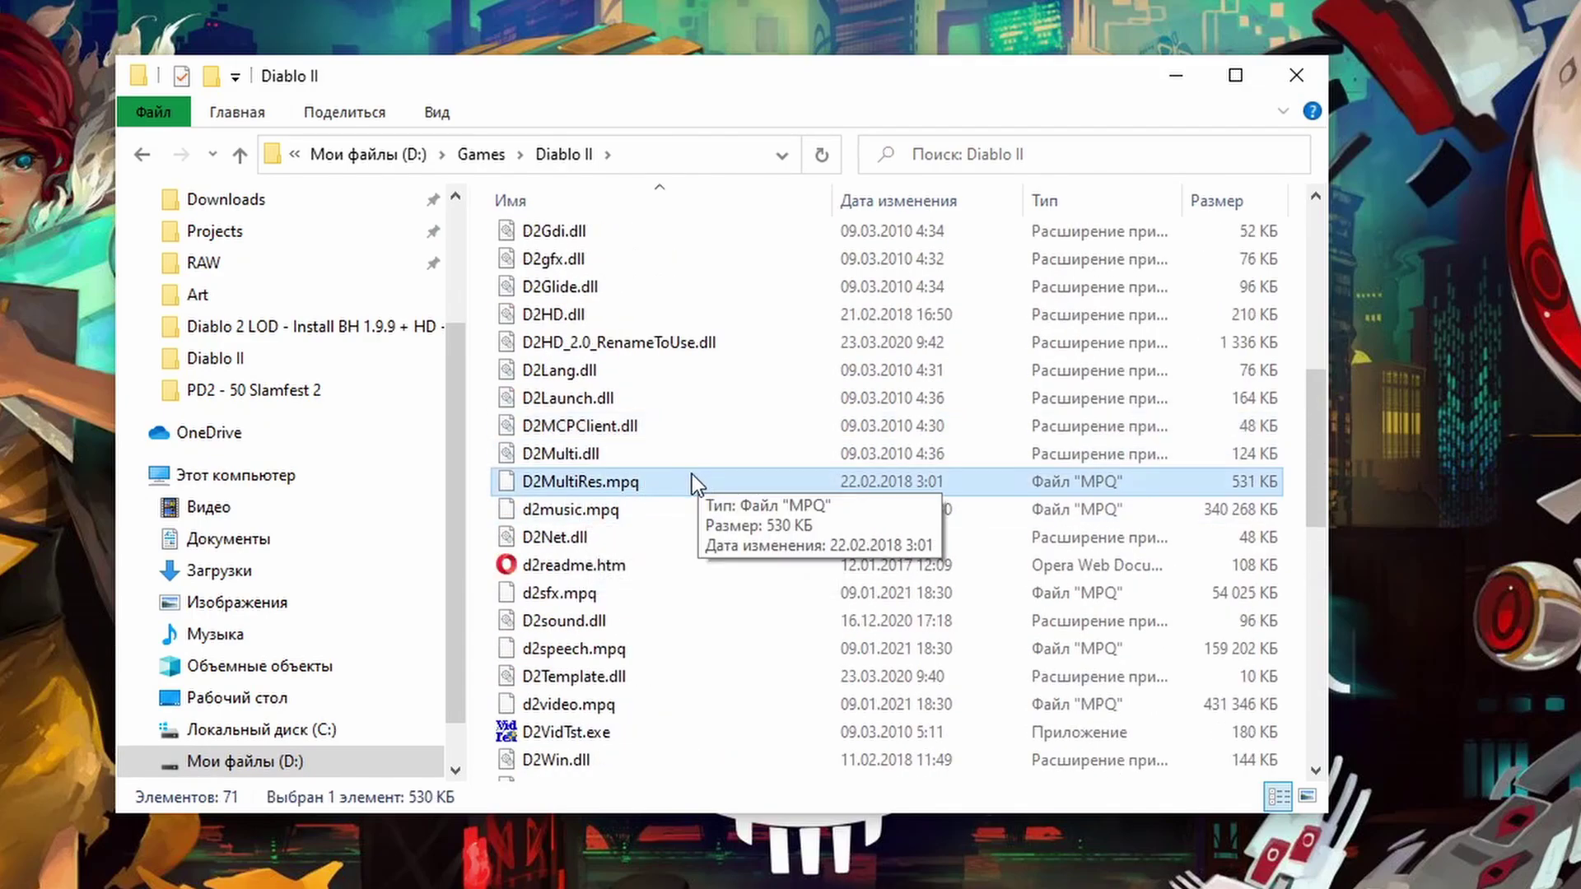
{"action": "scroll", "coordinate": [683, 478], "scroll_direction": "up", "scroll_amount": 7}
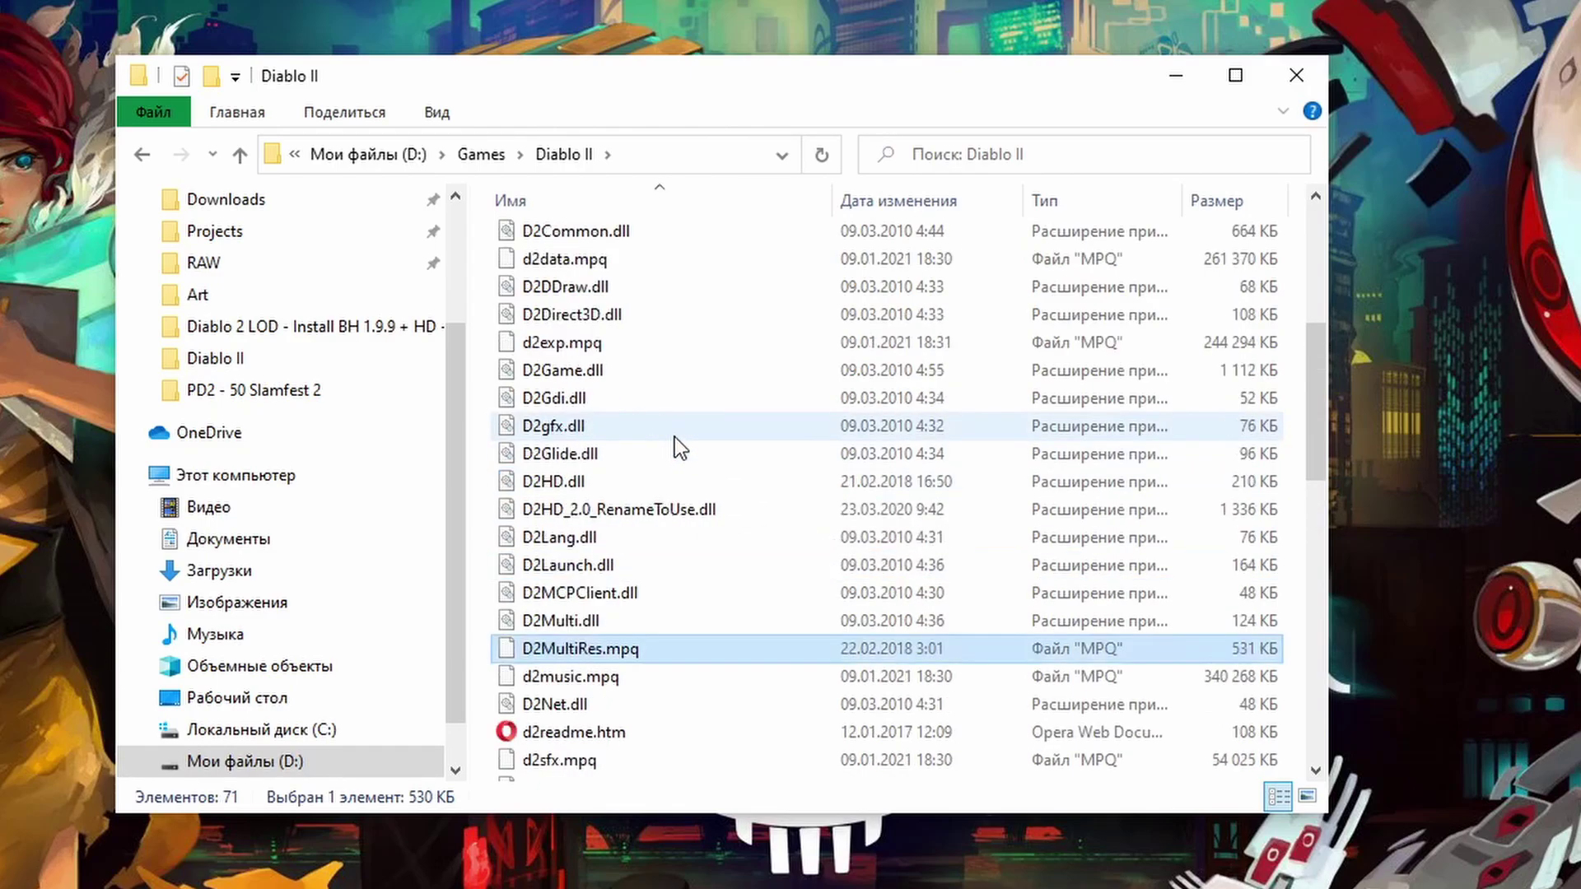
- Open the Plugy Mod folder and check the -w parameter in the target of the PlugY.exe shortcut's properties
{"action": "double_click", "coordinate": [600, 239]}
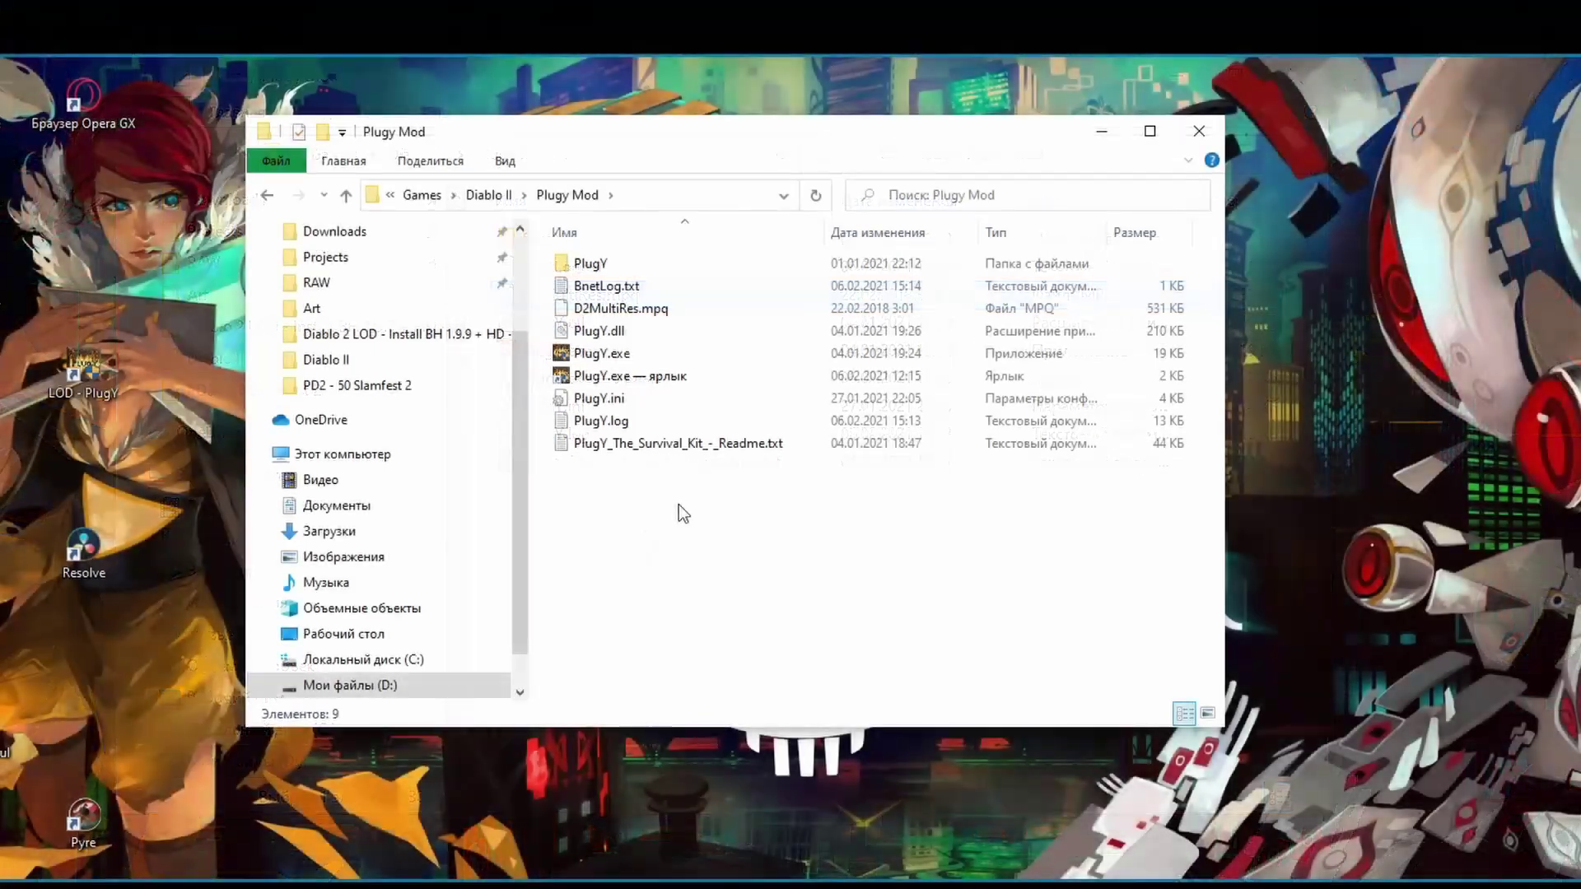
{"action": "right_click", "coordinate": [646, 381]}
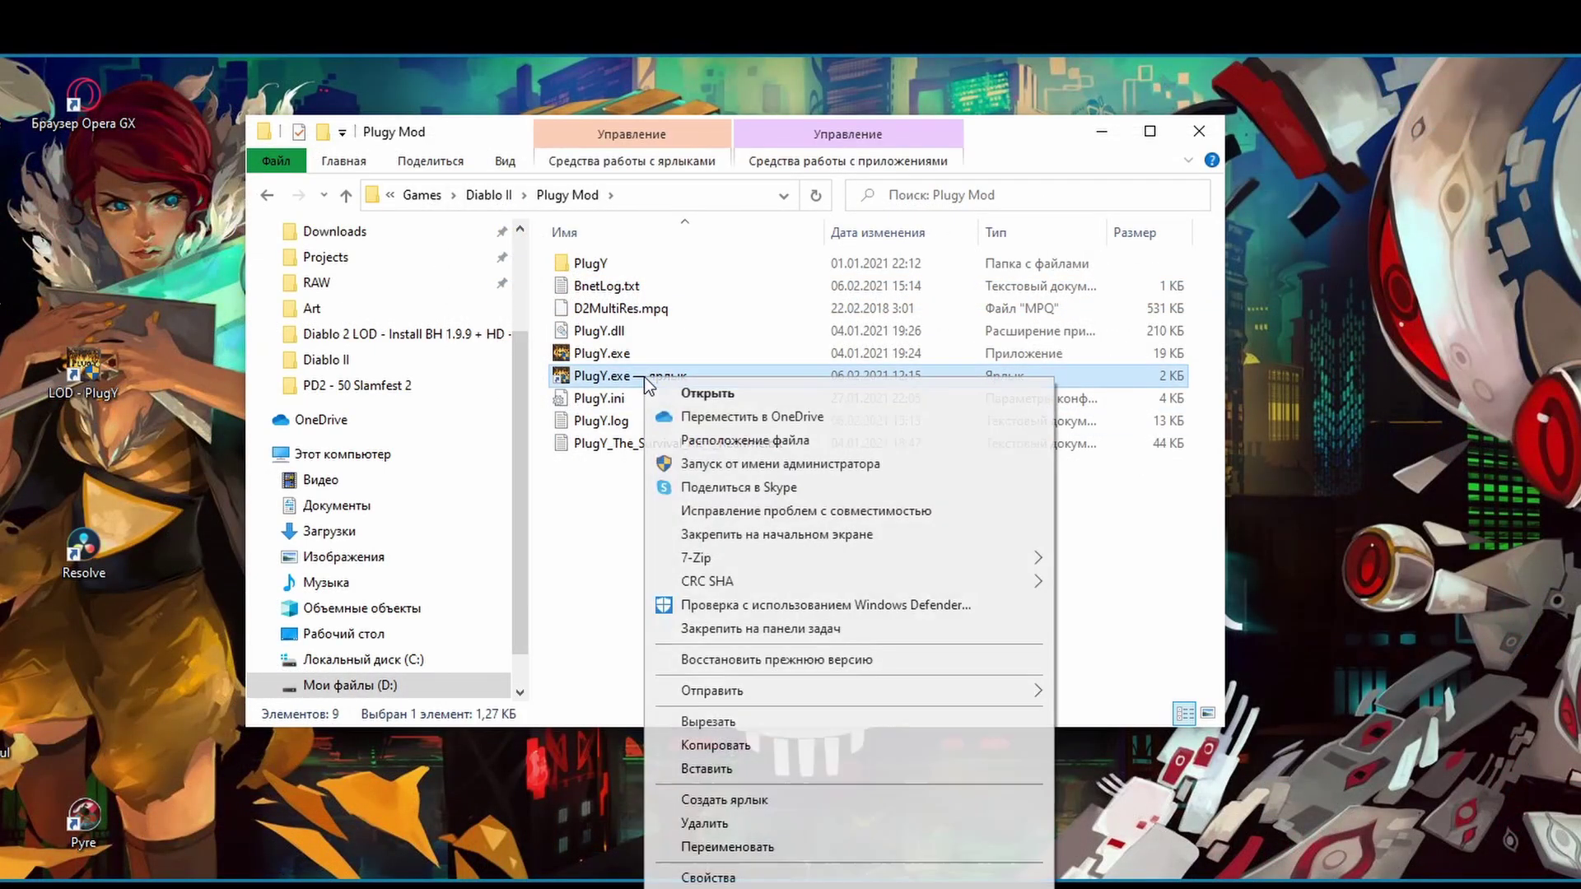
{"action": "left_click", "coordinate": [709, 878]}
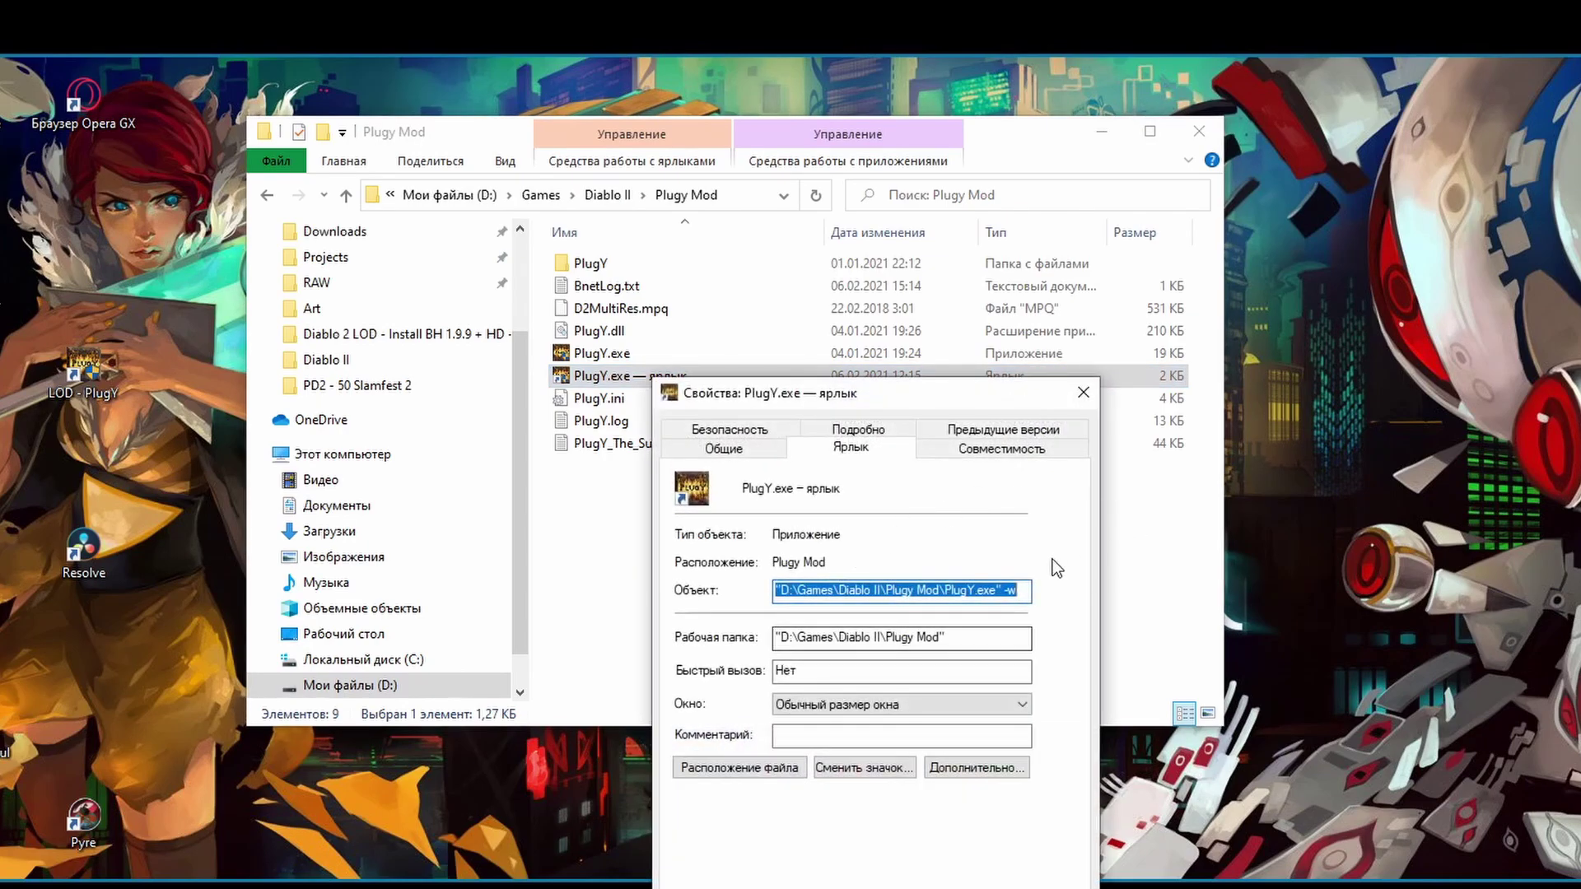
{"action": "left_click", "coordinate": [1021, 593]}
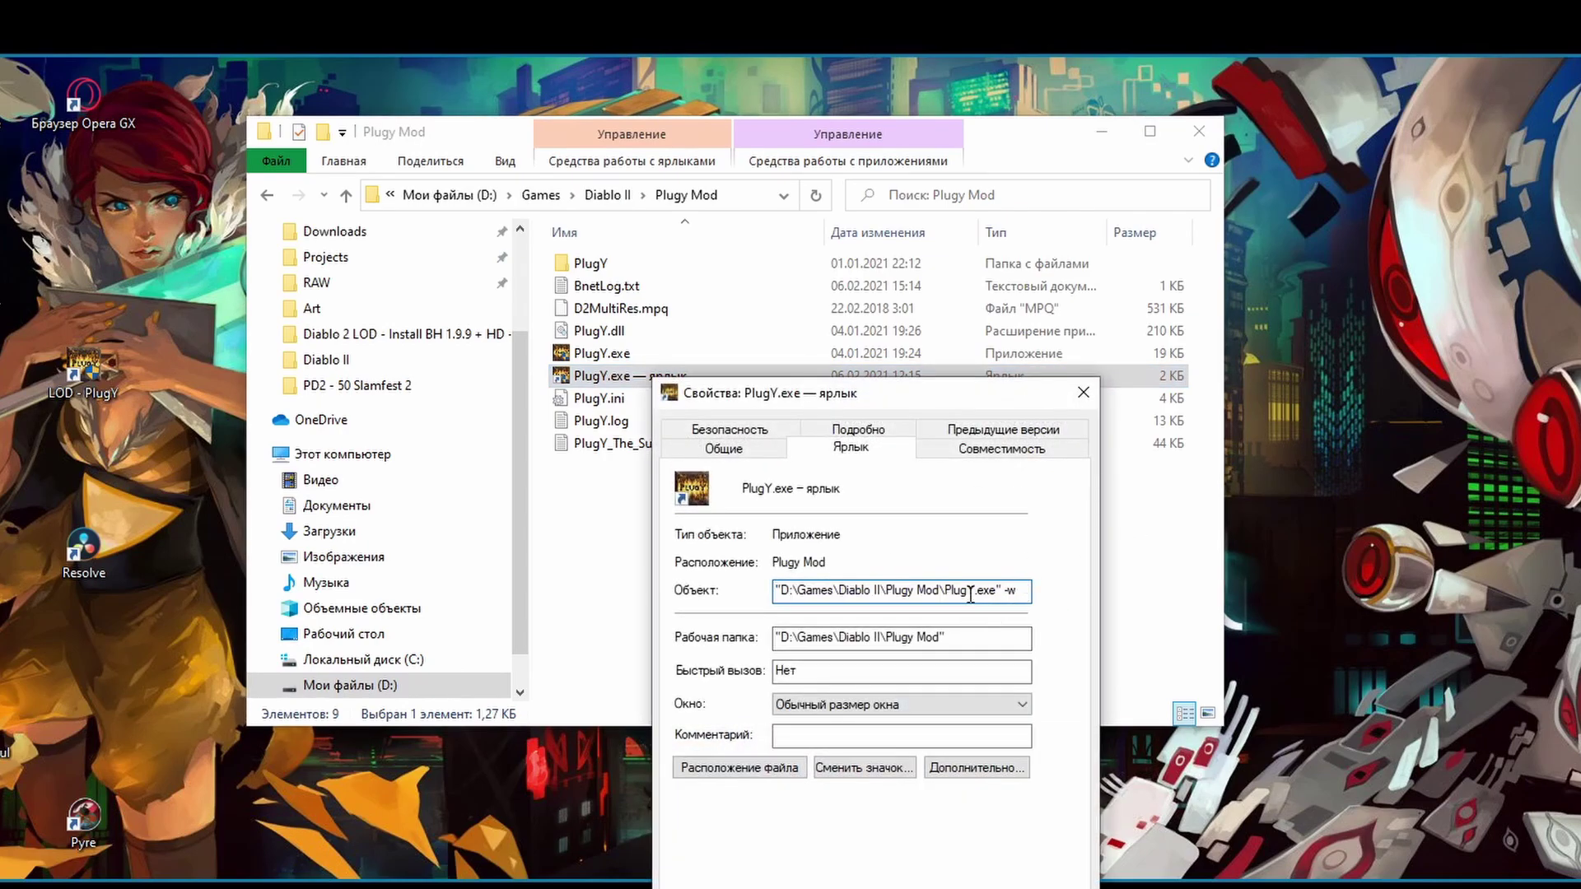
{"action": "key", "text": "Return"}
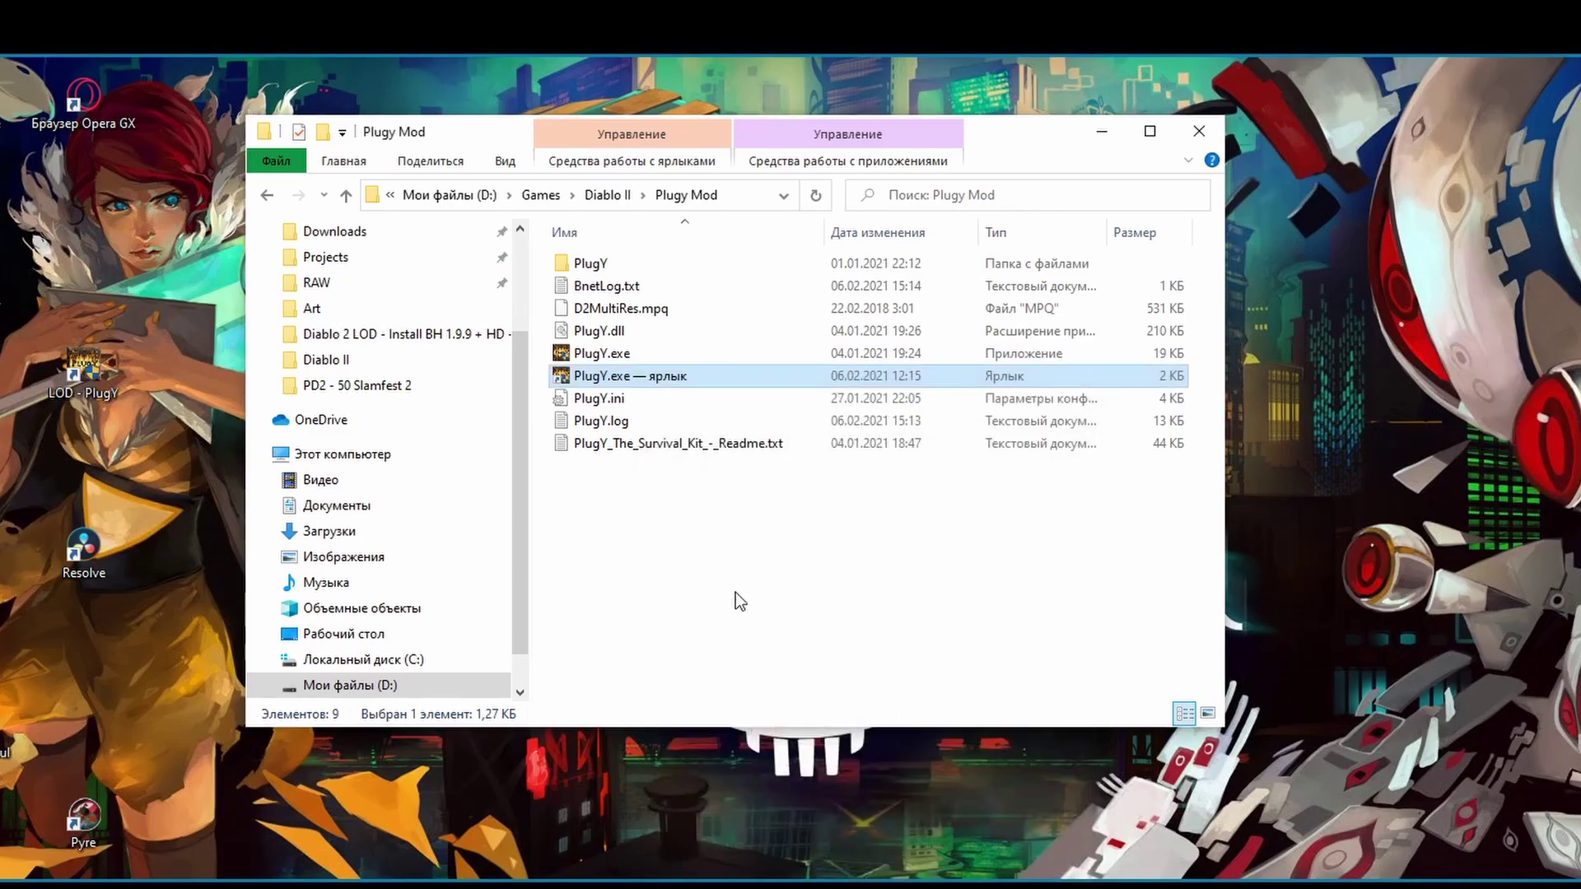
{"action": "left_click", "coordinate": [696, 568]}
- Launch Diablo II through the PlugY.exe shortcut and load the first Sorceress in a single-player game
{"action": "double_click", "coordinate": [625, 383]}
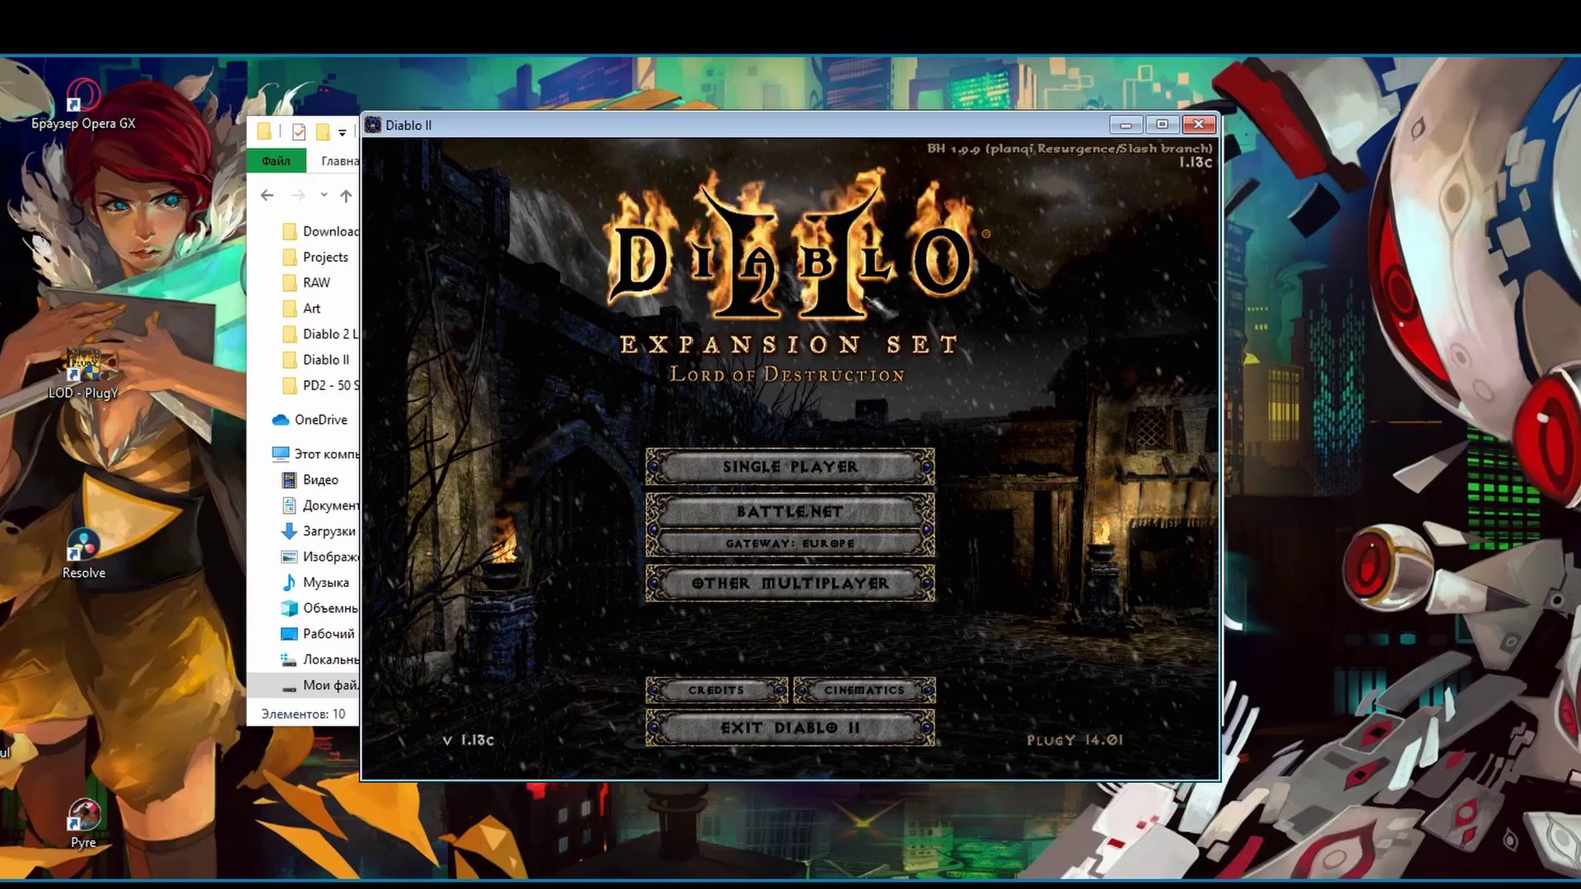
{"action": "left_click", "coordinate": [759, 469]}
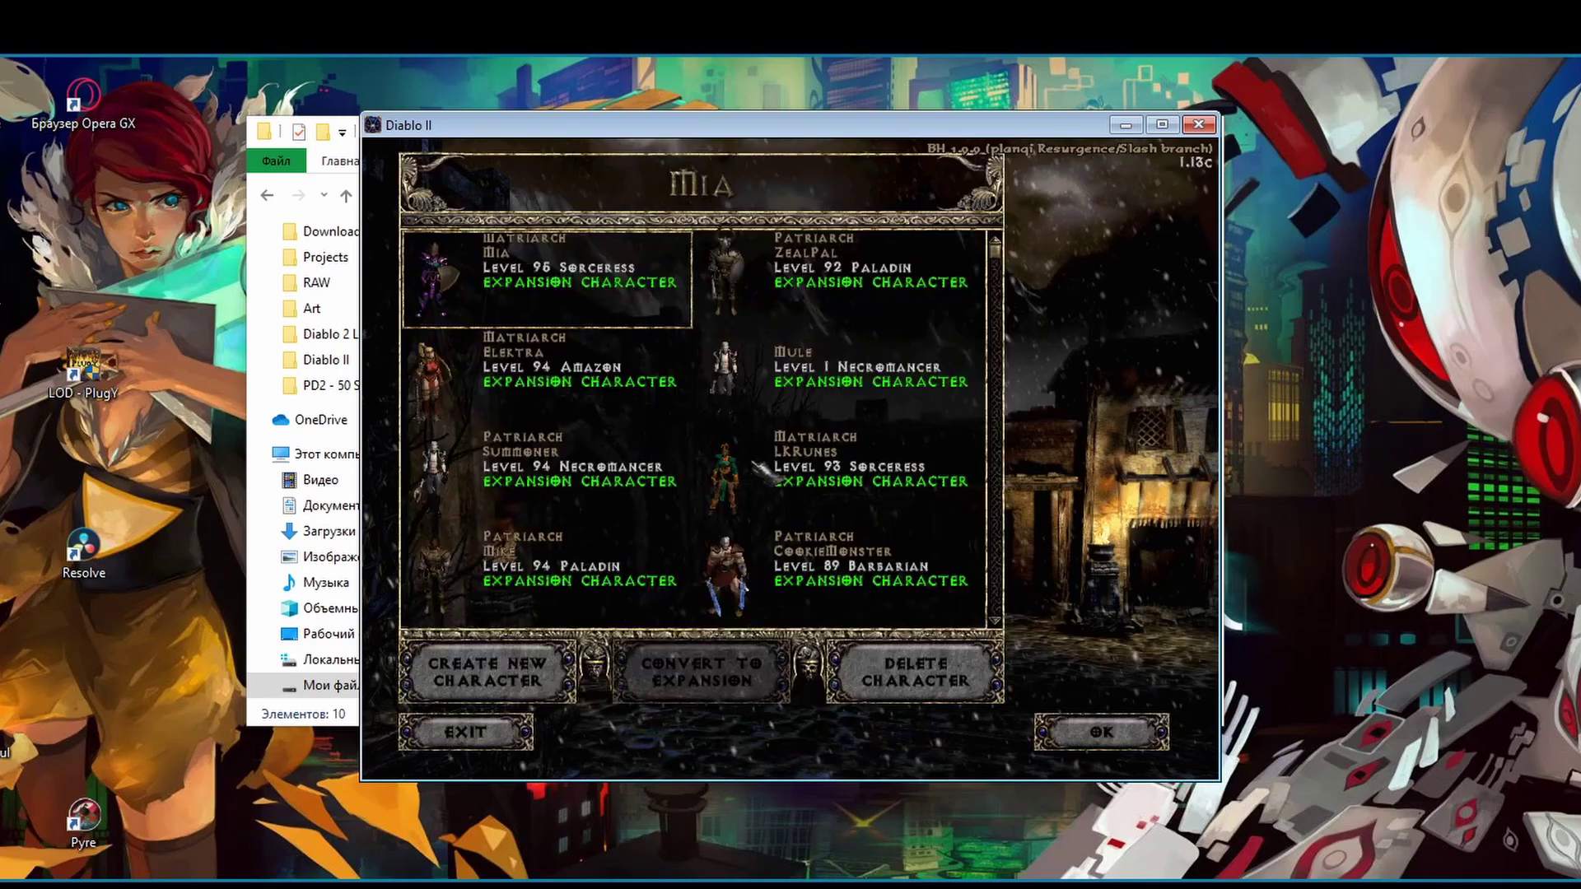
{"action": "double_click", "coordinate": [583, 270]}
{"action": "key", "text": "Return"}
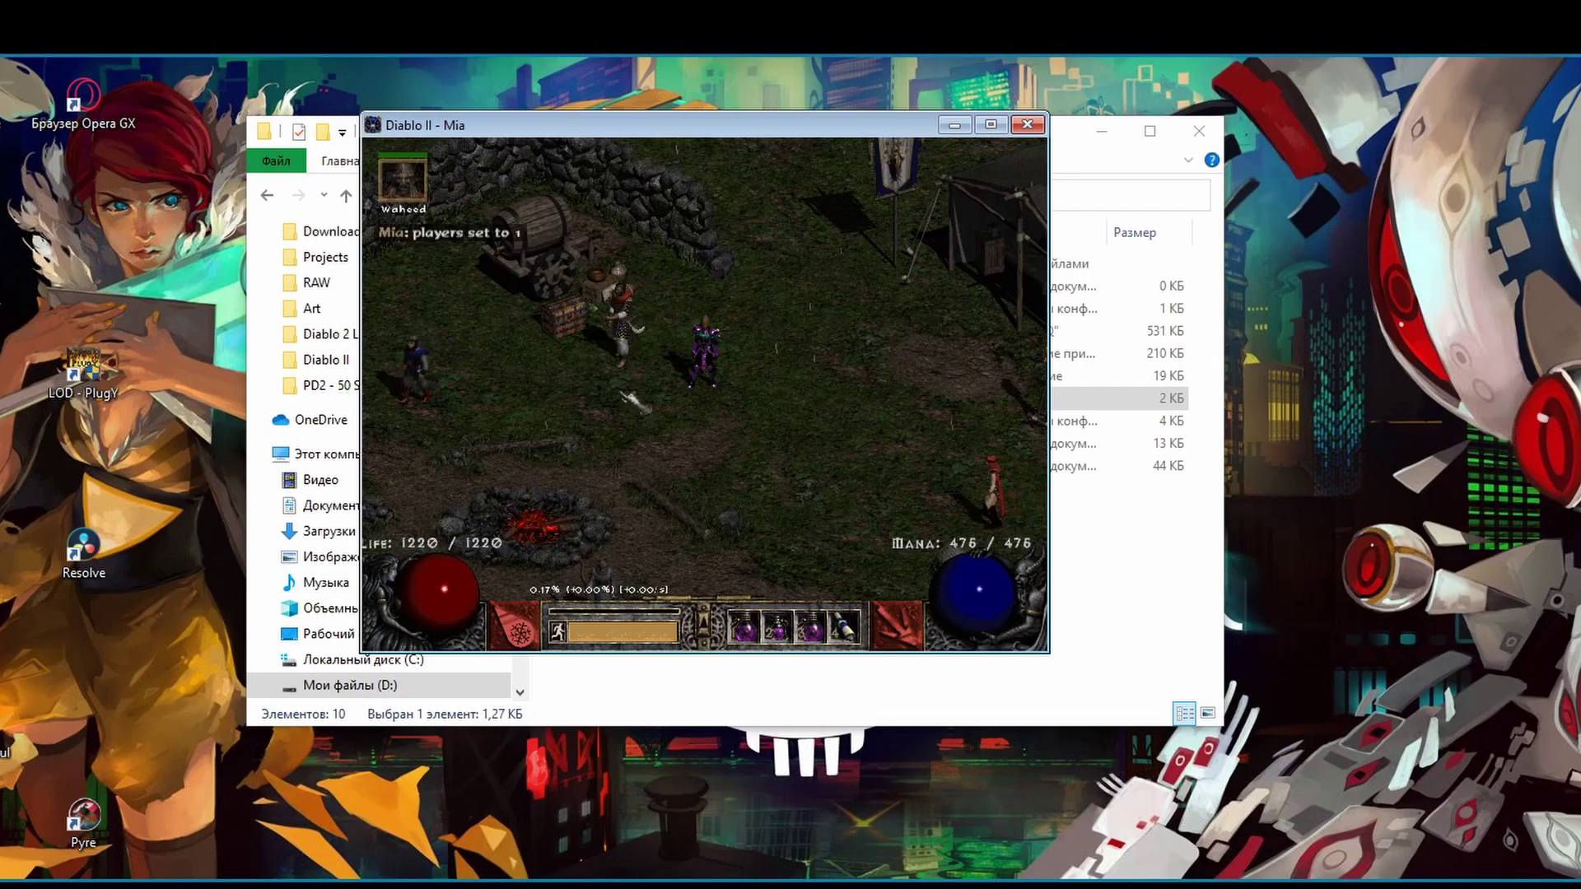
- Set the game resolution to 1068x600 in the video options and dismiss the Diablo II error dialog
{"action": "key", "text": "Escape"}
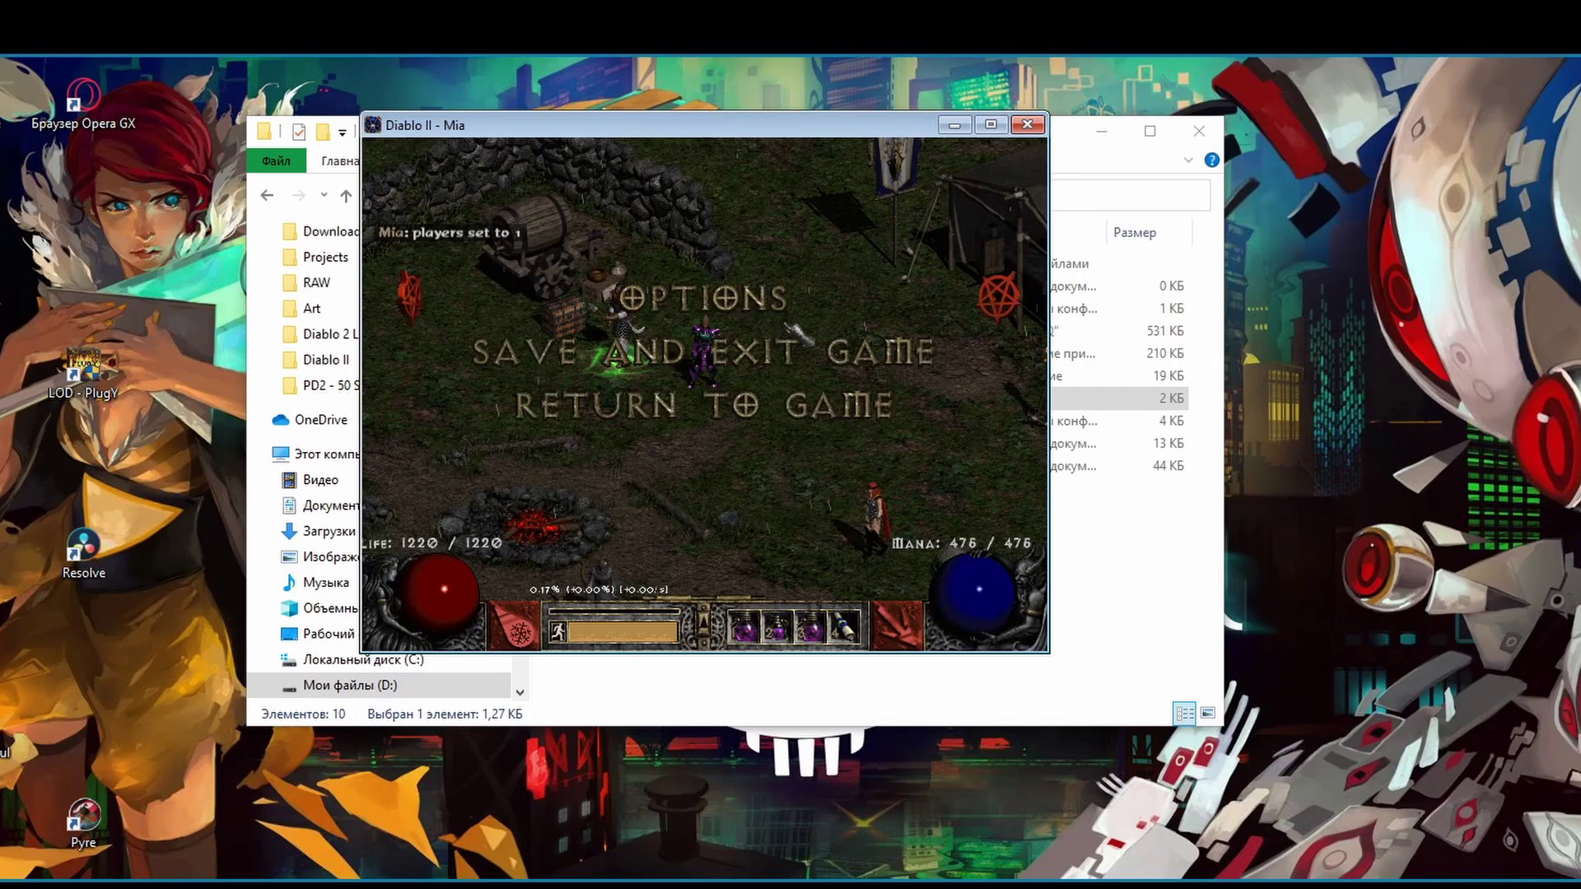
{"action": "key", "text": "Return"}
{"action": "key", "text": "Down"}
{"action": "key", "text": "Down"}
{"action": "key", "text": "Return"}
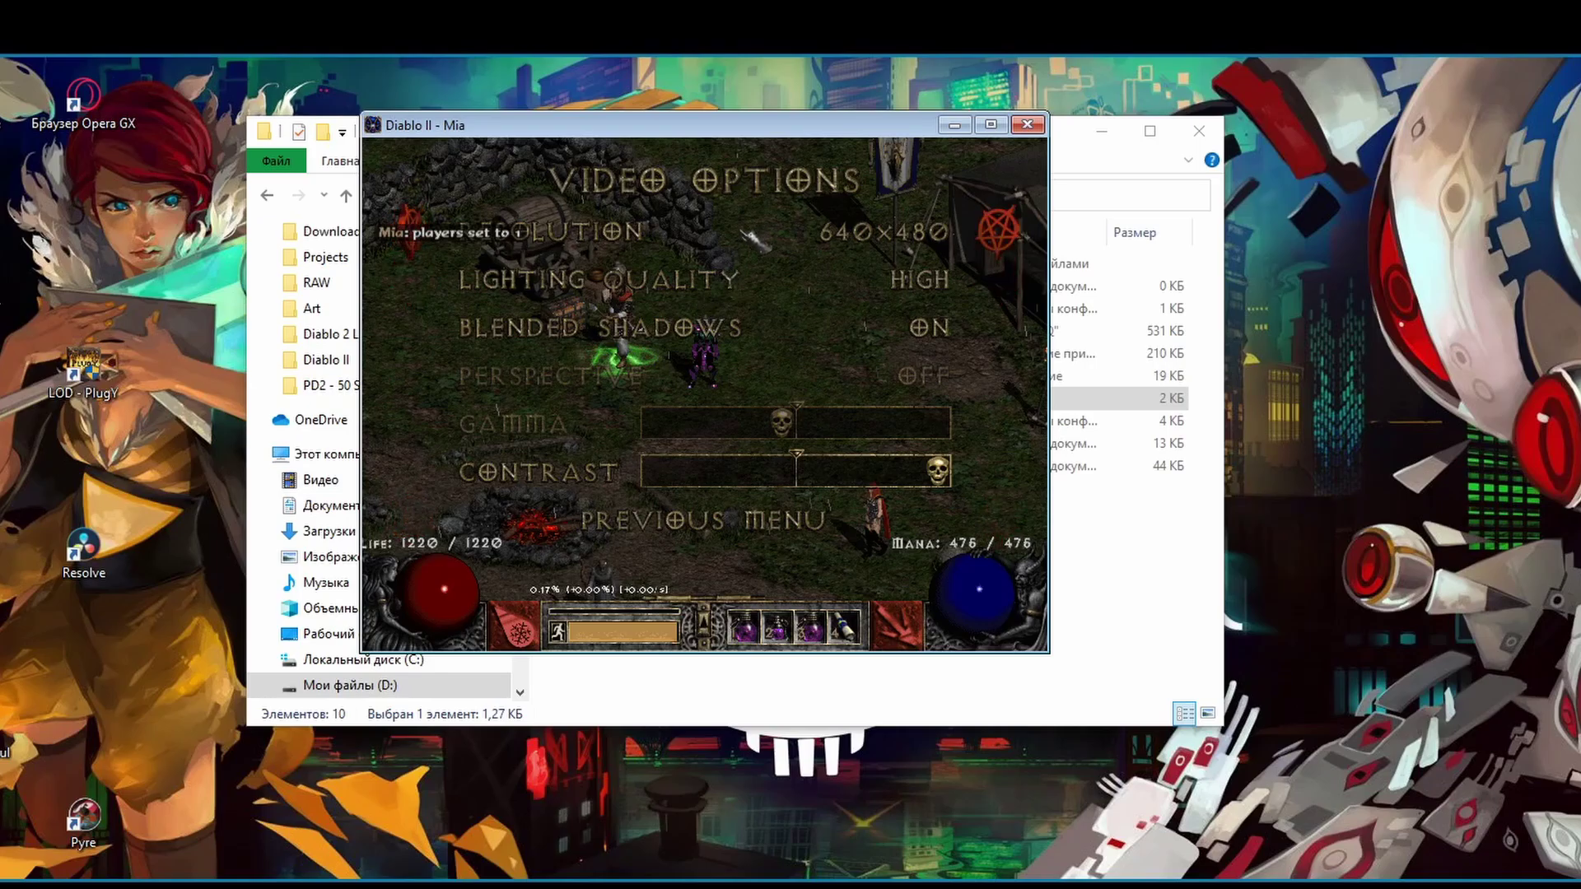
{"action": "key", "text": "Return"}
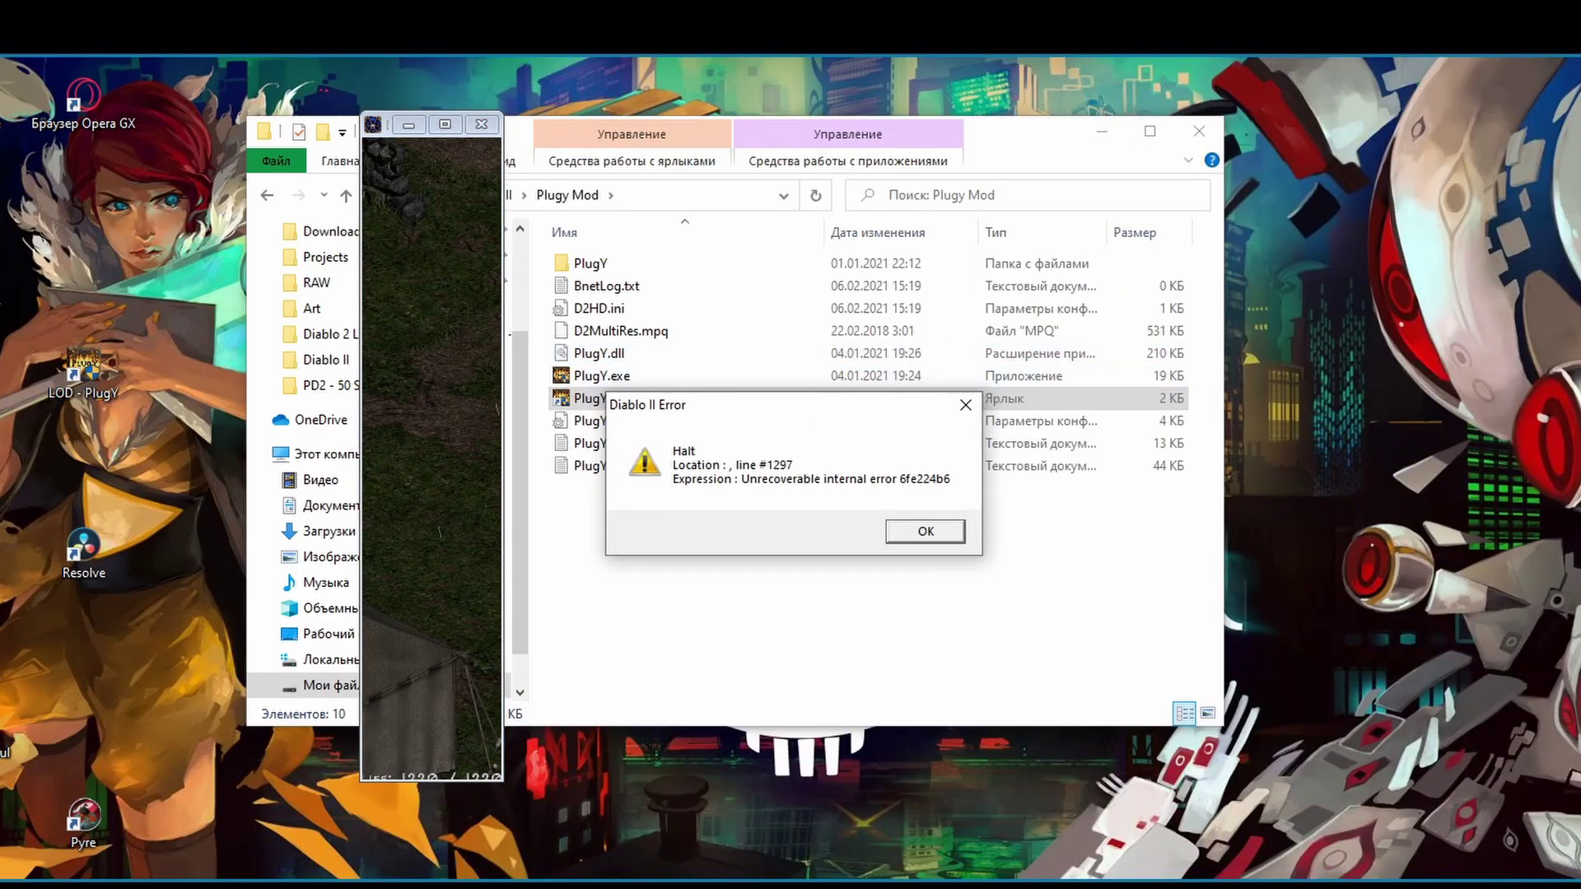
{"action": "left_click", "coordinate": [925, 531]}
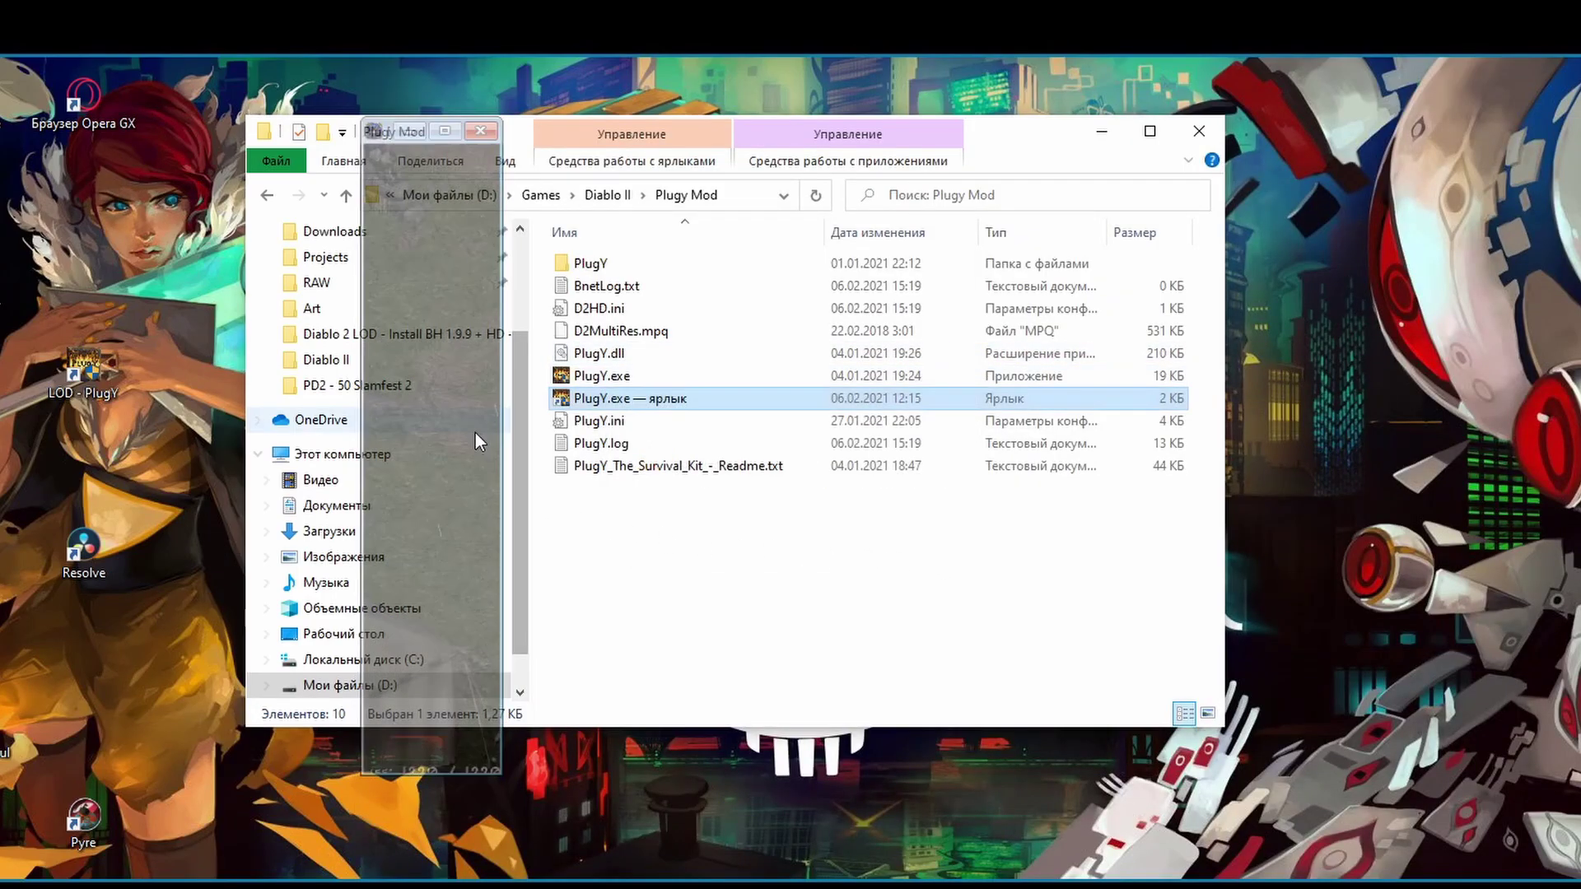
{"action": "left_click", "coordinate": [857, 481]}
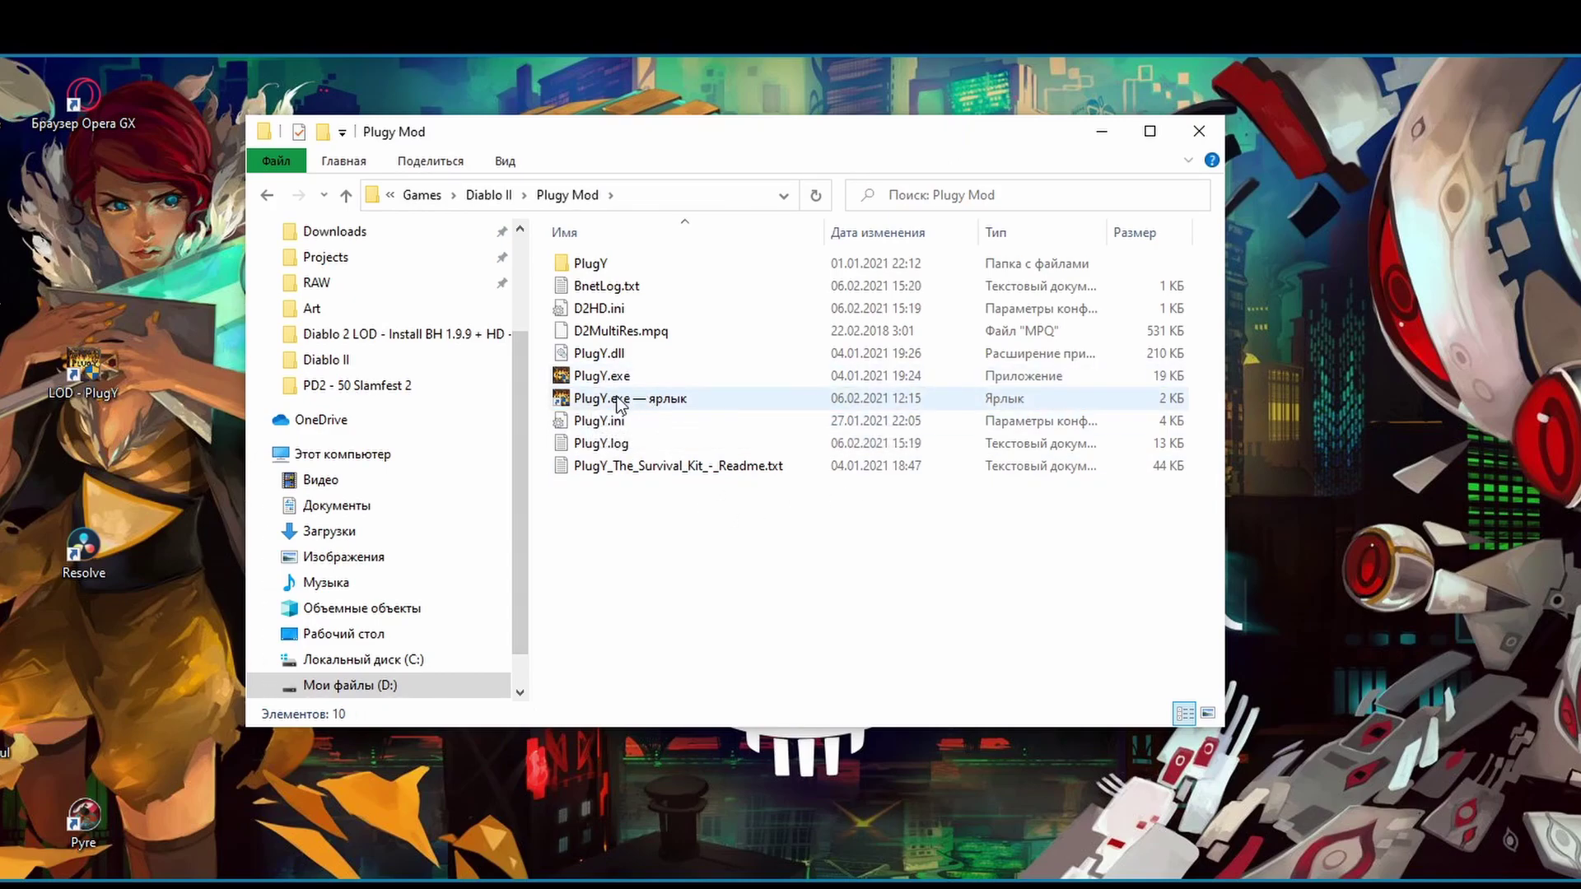
- Relaunch Diablo II from the PlugY.exe shortcut and load the same single-player Sorceress again
{"action": "double_click", "coordinate": [618, 403]}
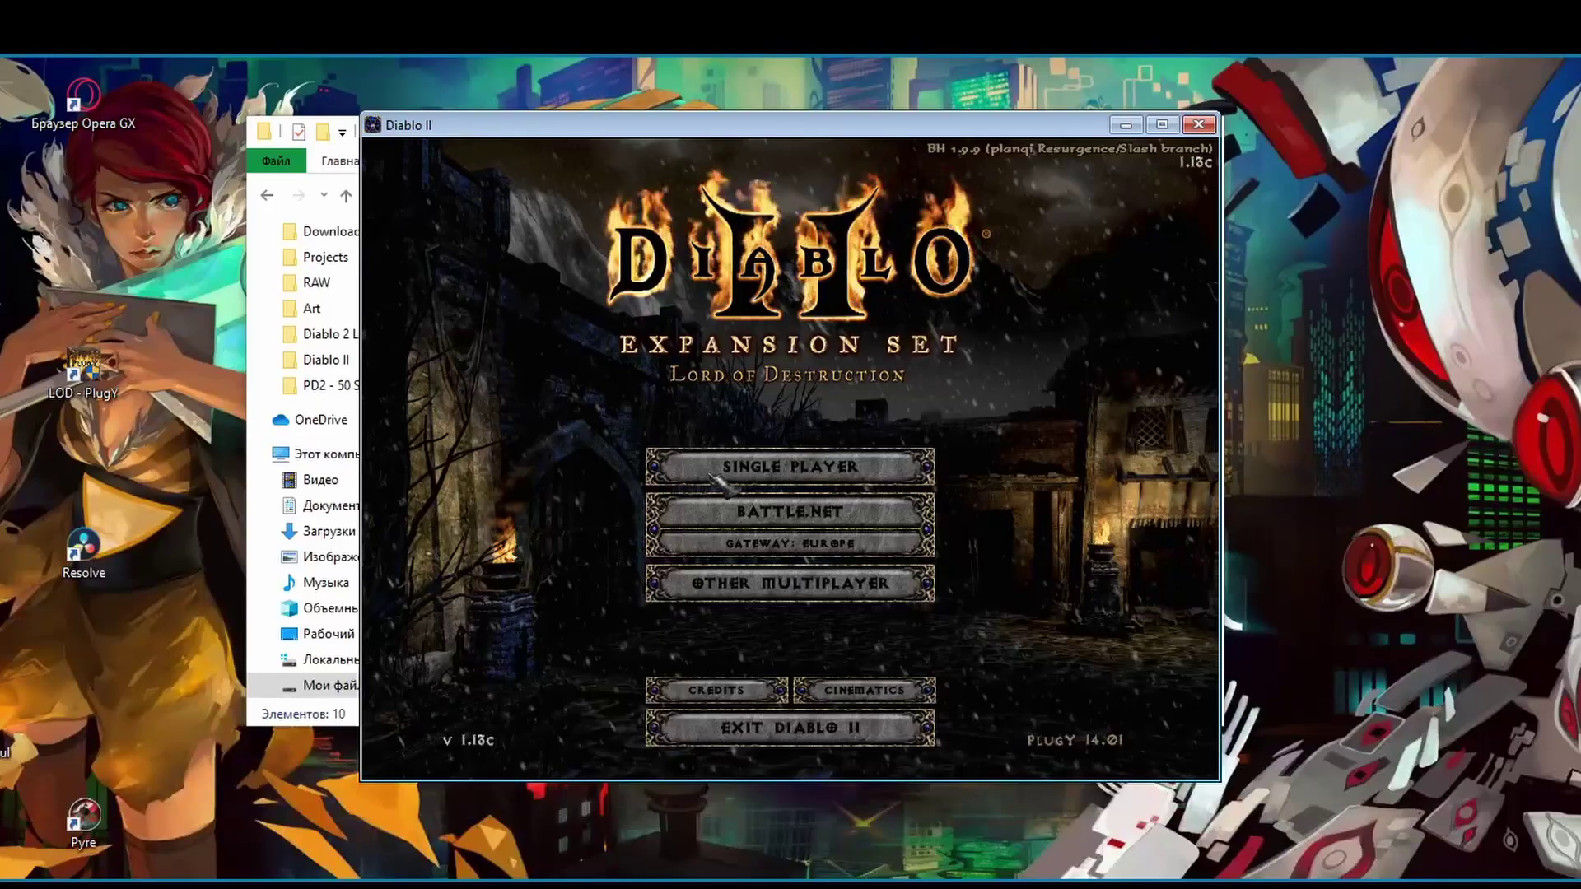
{"action": "left_click", "coordinate": [790, 468]}
{"action": "double_click", "coordinate": [568, 305]}
{"action": "left_click", "coordinate": [790, 530]}
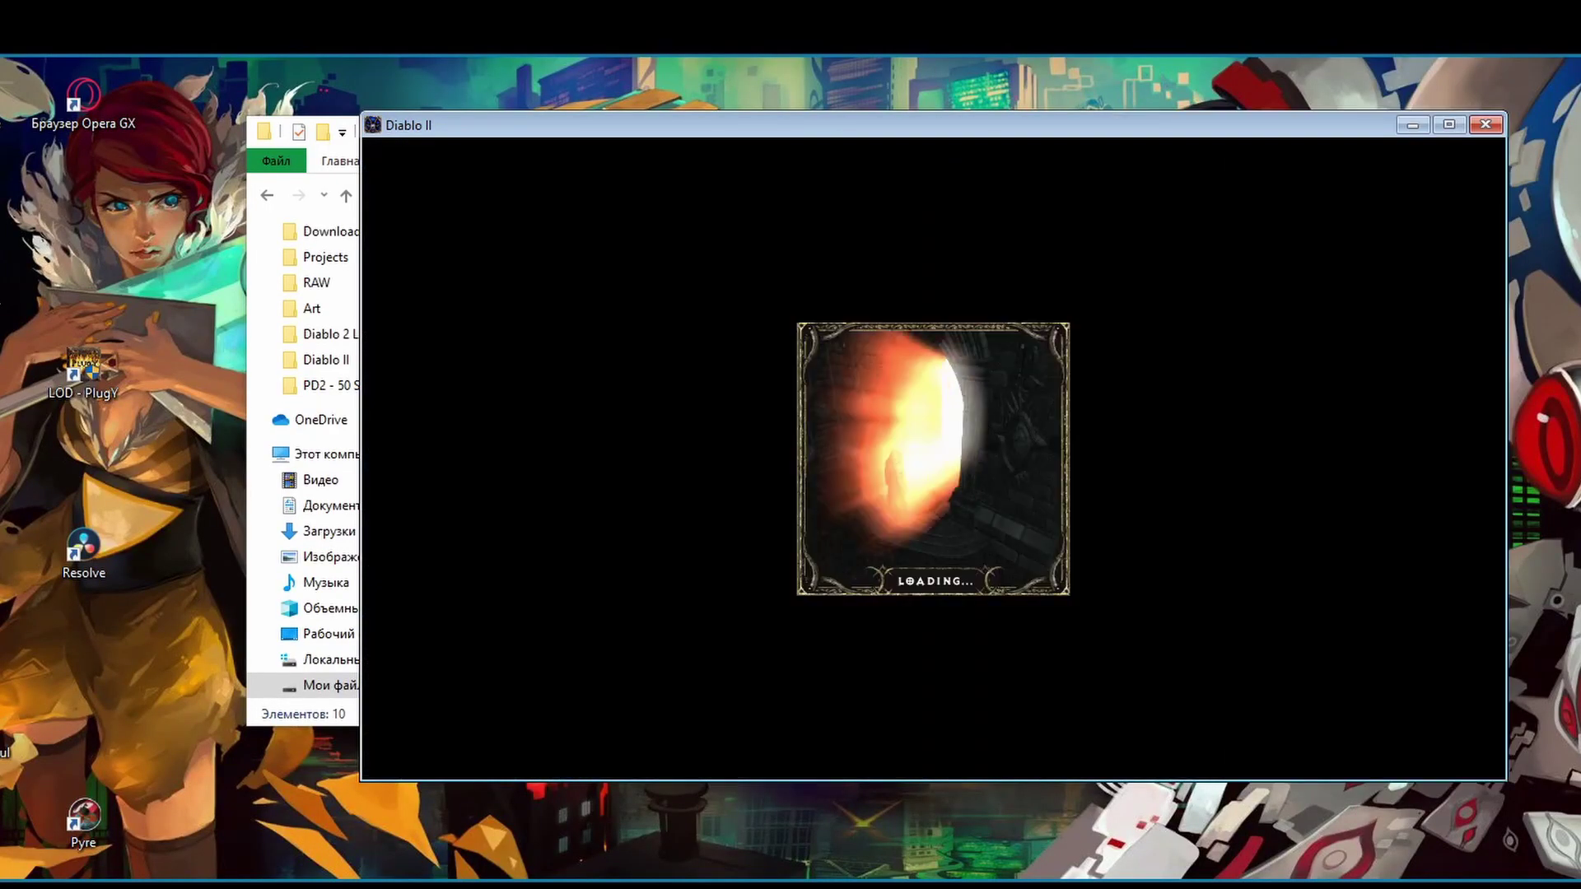
- Check the resolution in the in-game video options and return to the game
{"action": "key", "text": "Escape"}
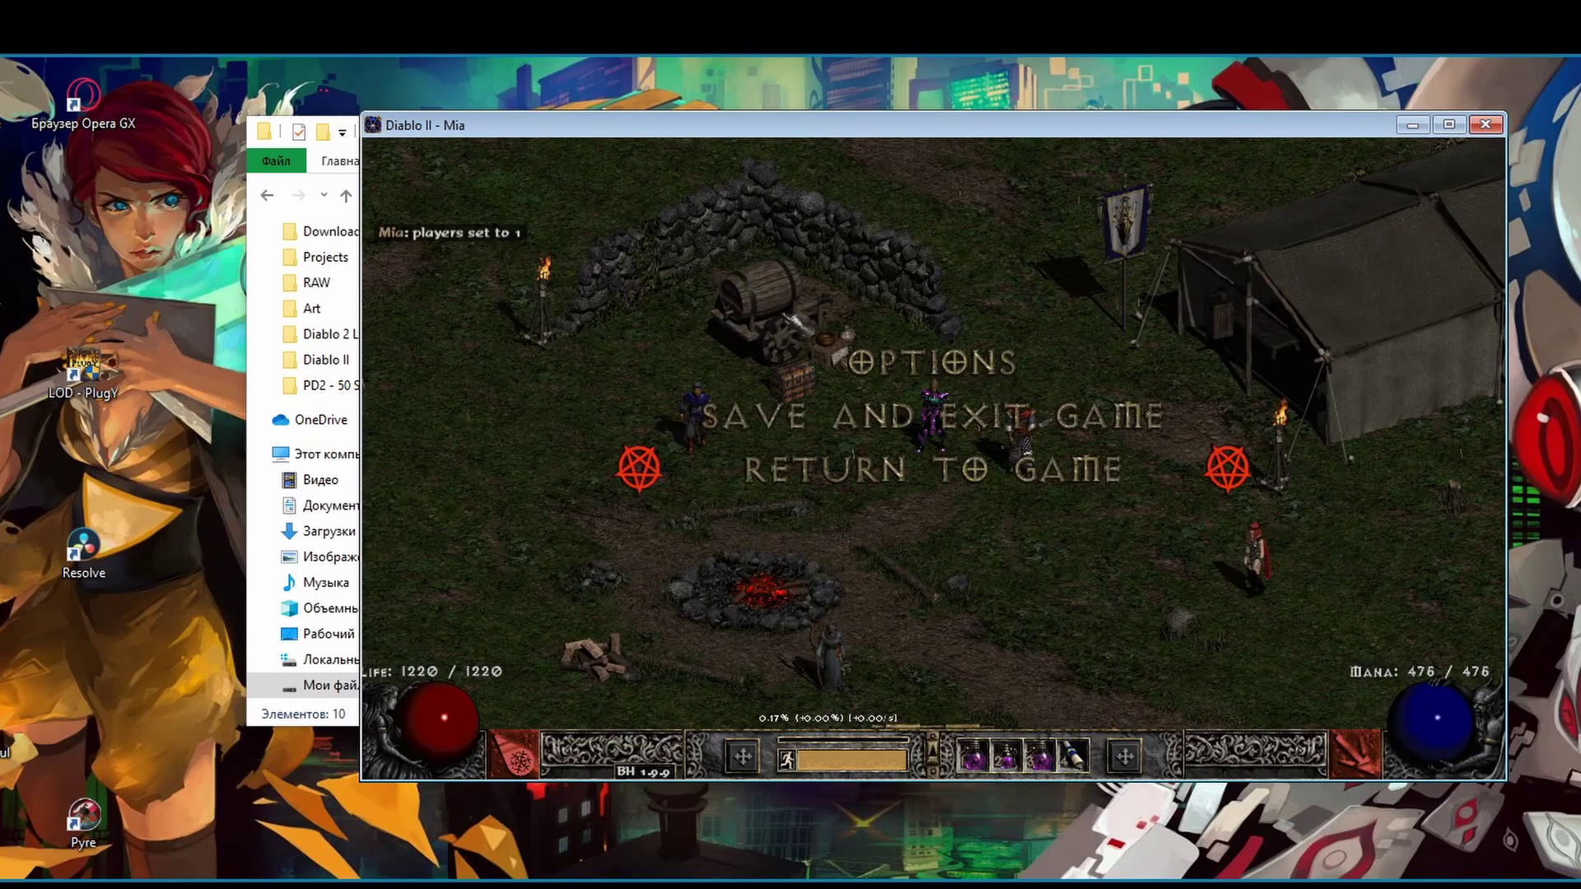
{"action": "left_click", "coordinate": [860, 361]}
{"action": "left_click", "coordinate": [865, 357]}
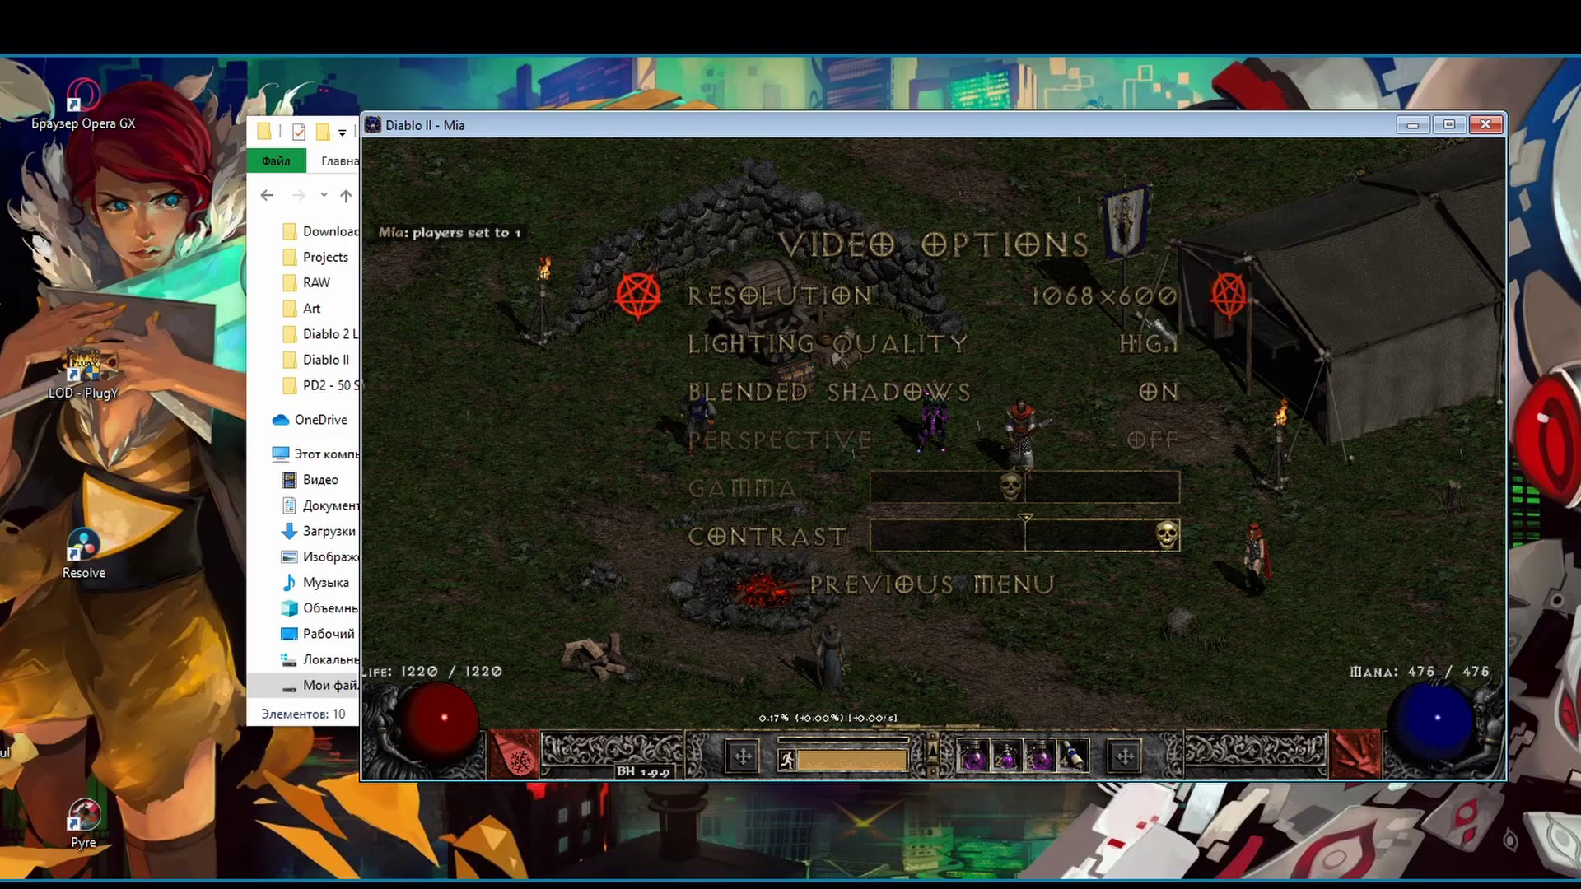
{"action": "key", "text": "Escape"}
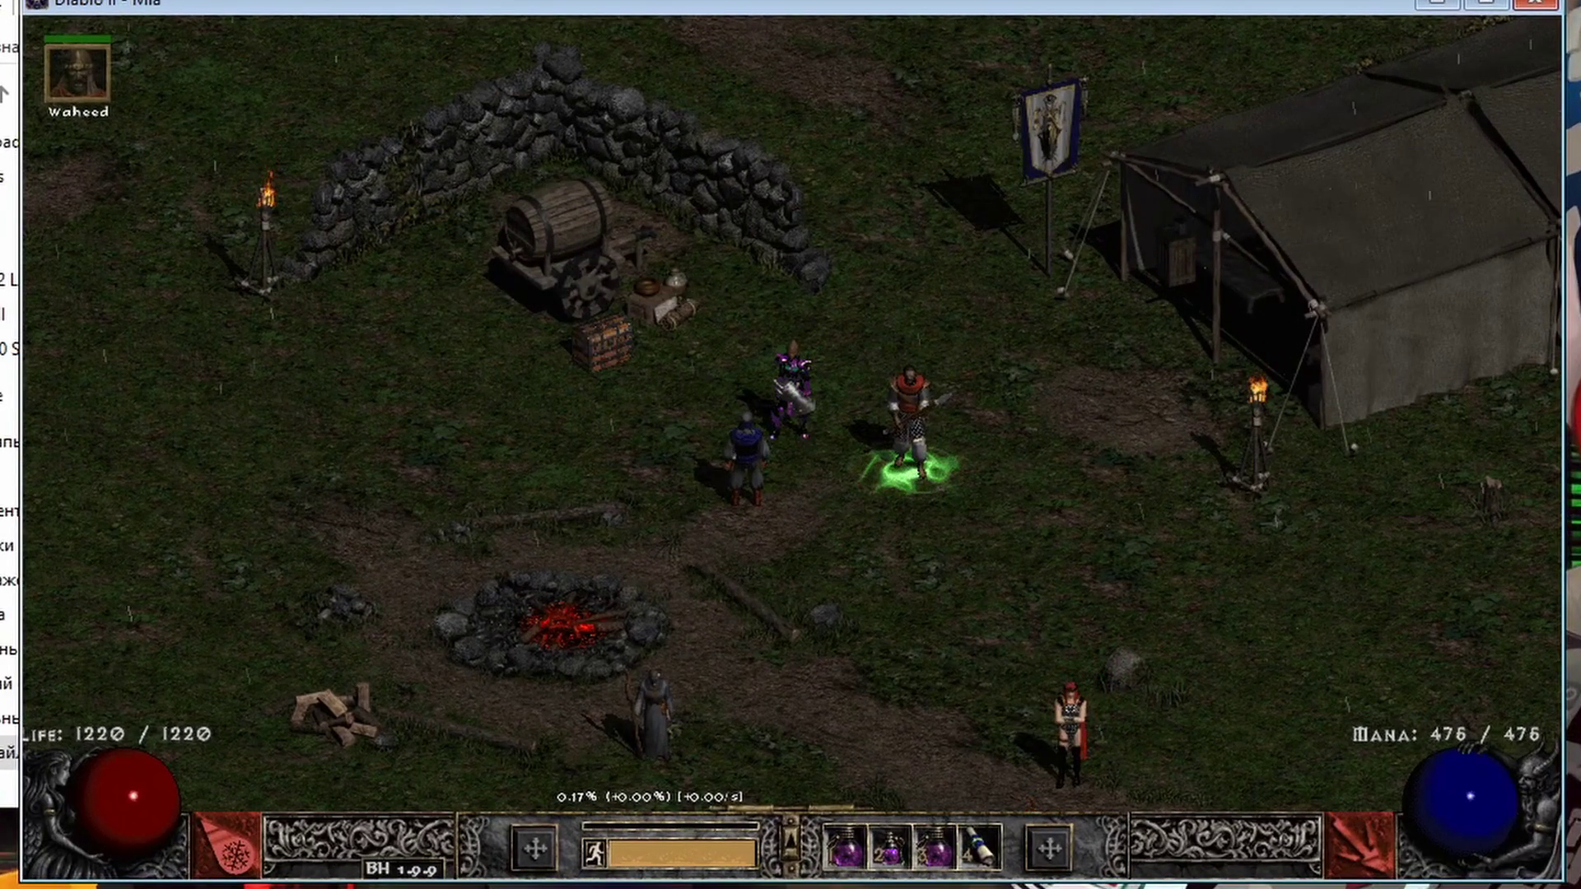
- Open the stash chest beside the wagon in the camp and inspect a stored potion's description
{"action": "left_click", "coordinate": [815, 378]}
{"action": "left_click", "coordinate": [745, 366]}
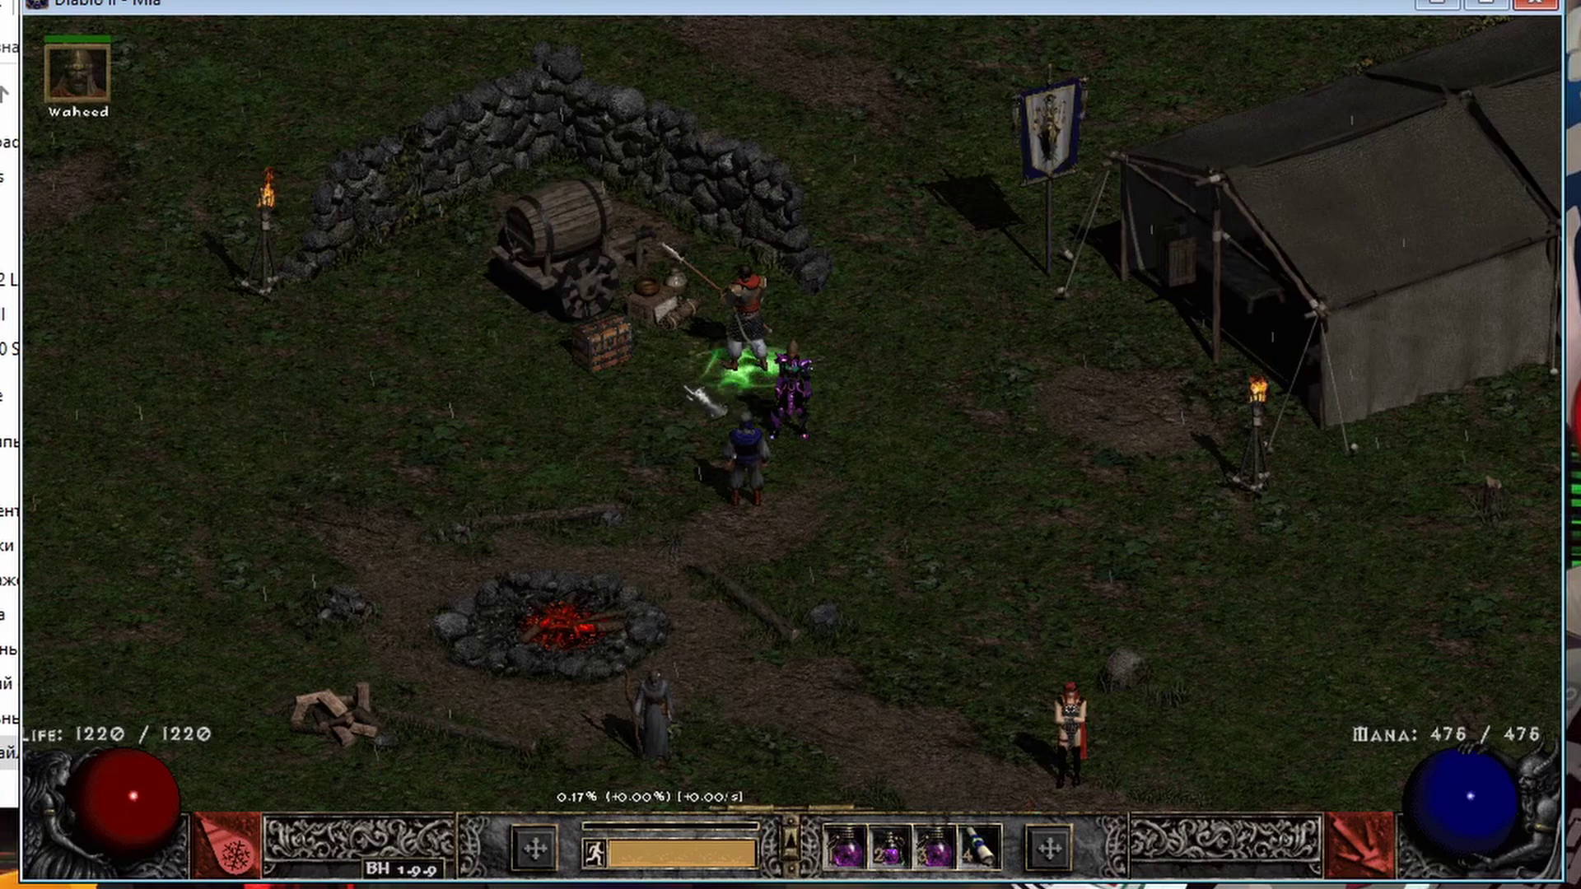
{"action": "left_click", "coordinate": [593, 375]}
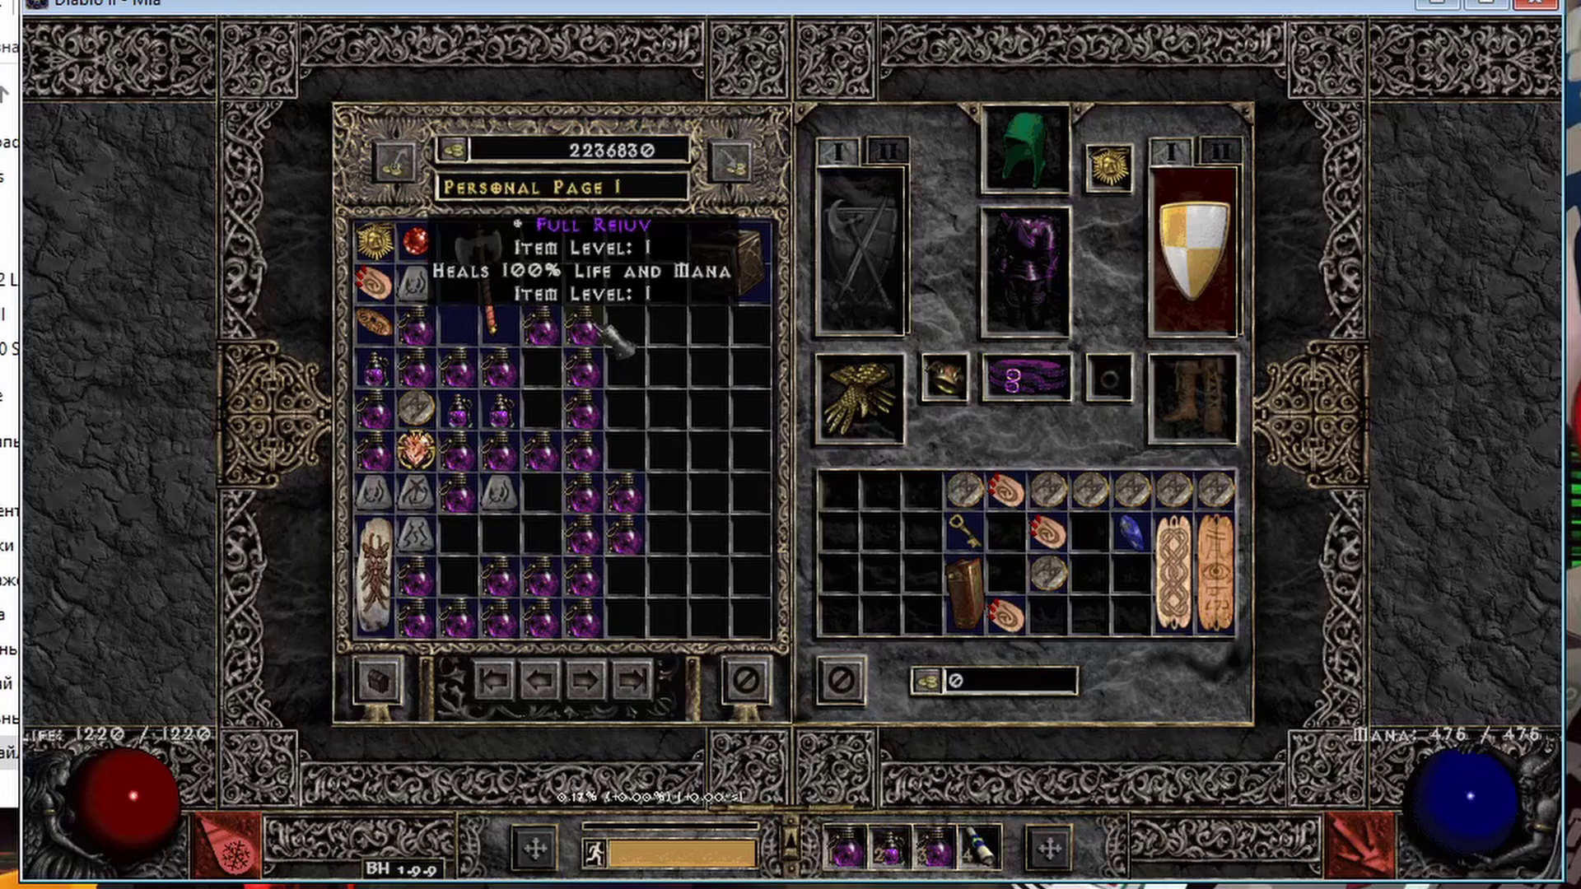
- Transfer a Full Rejuv potion from the stash to the inventory and back, and move another one across the stash and drink it
{"action": "left_click", "coordinate": [597, 328], "text": "ctrl"}
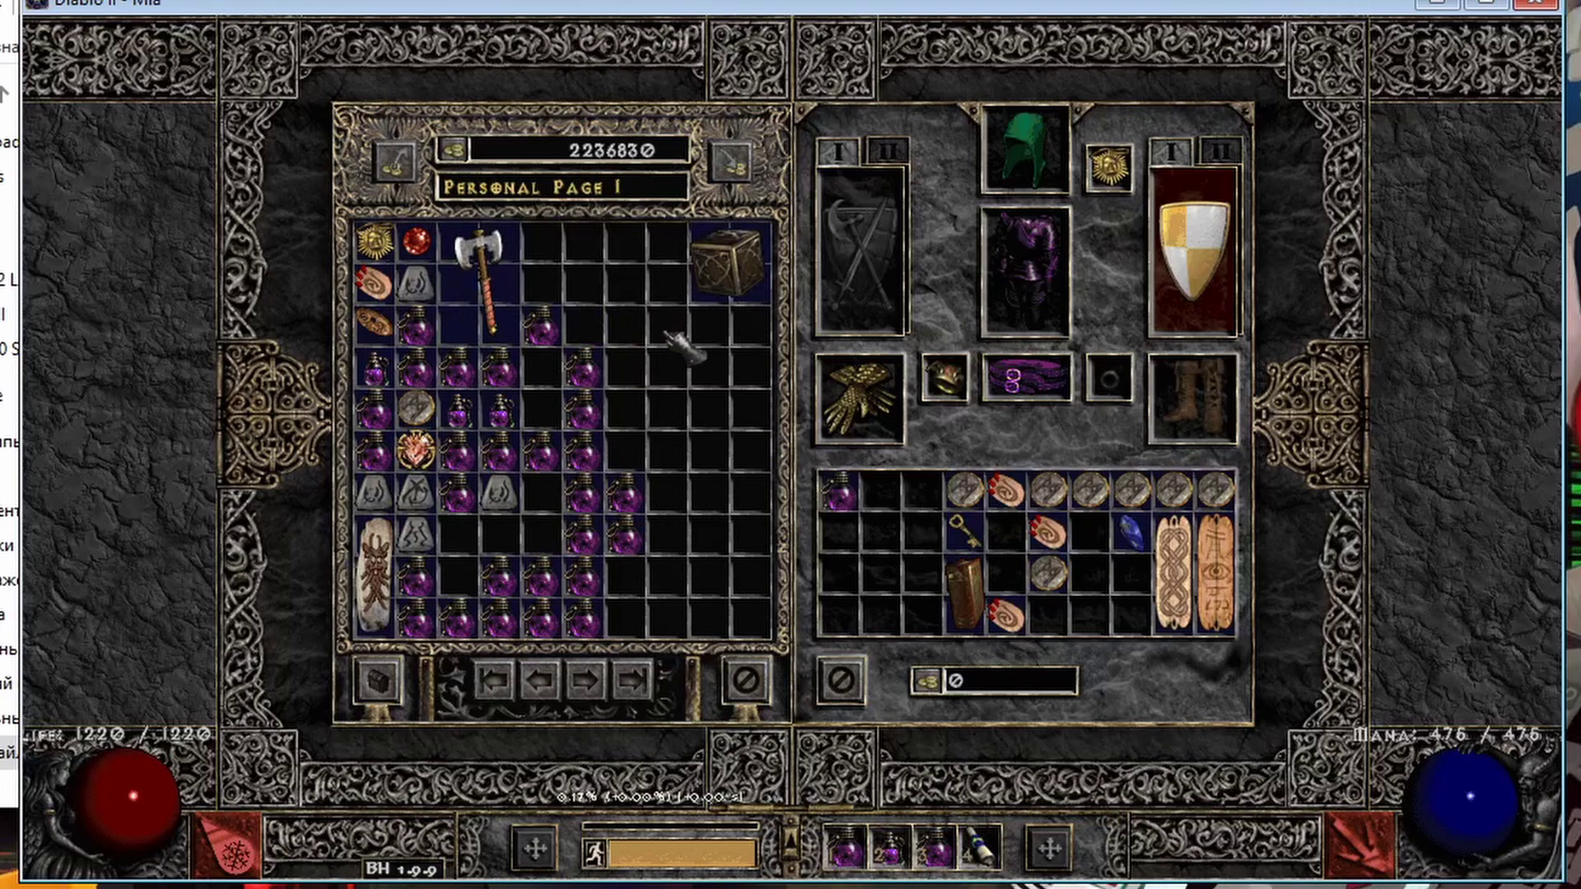
{"action": "left_click", "coordinate": [848, 494], "text": "ctrl"}
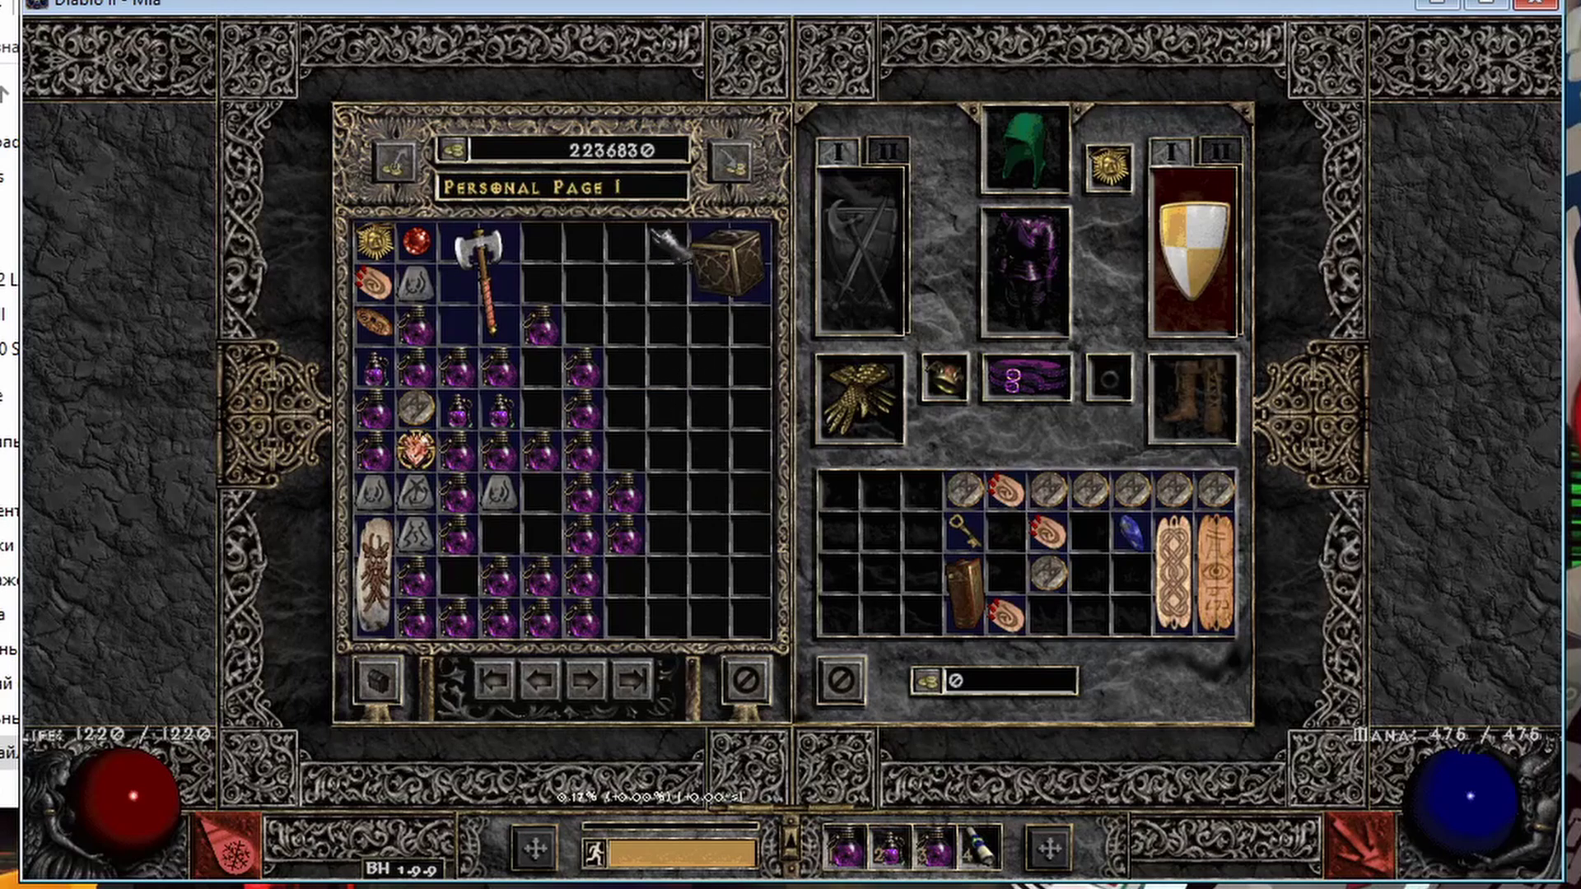
{"action": "left_click", "coordinate": [625, 494]}
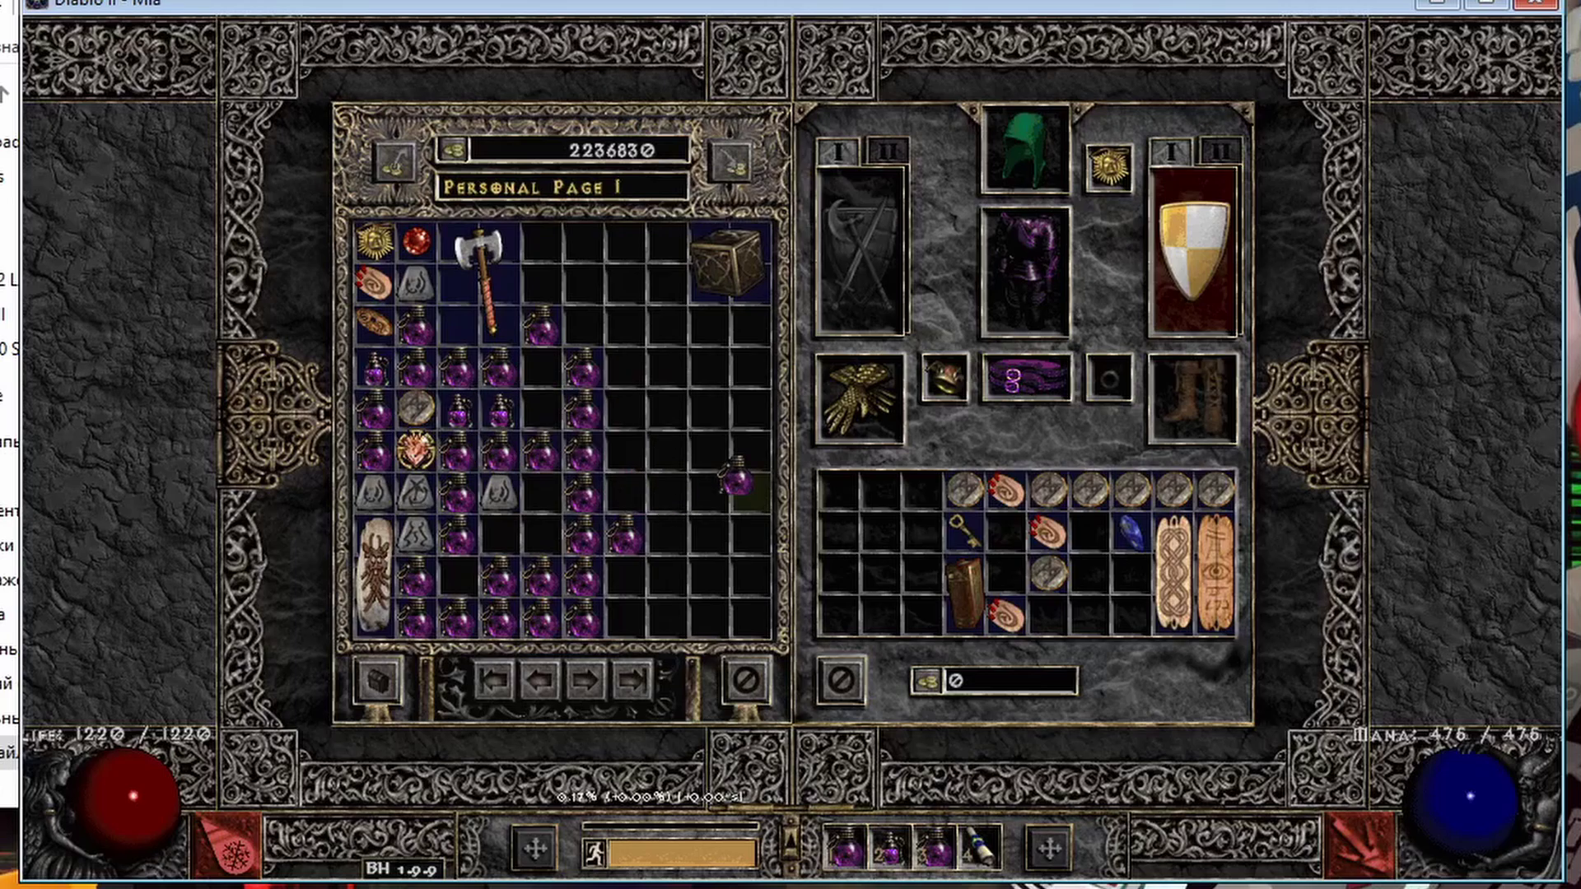
{"action": "left_click", "coordinate": [756, 499]}
{"action": "right_click", "coordinate": [751, 499]}
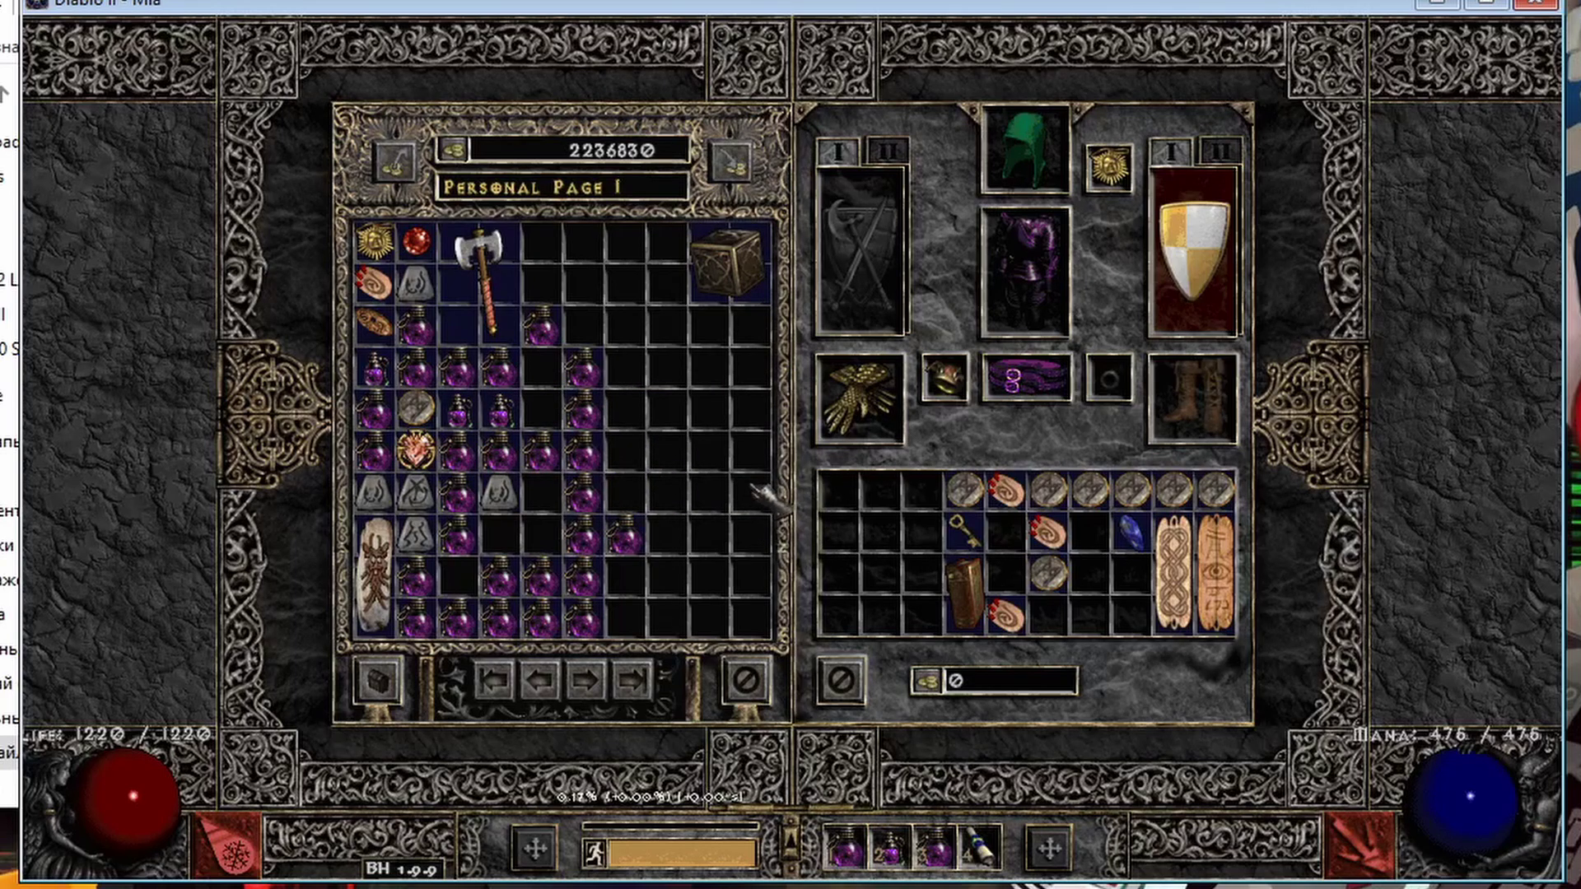
- Move the Ral Rune to an empty slot in the stash's last column and return it to its original slot
{"action": "left_click", "coordinate": [499, 494]}
{"action": "left_click", "coordinate": [750, 498]}
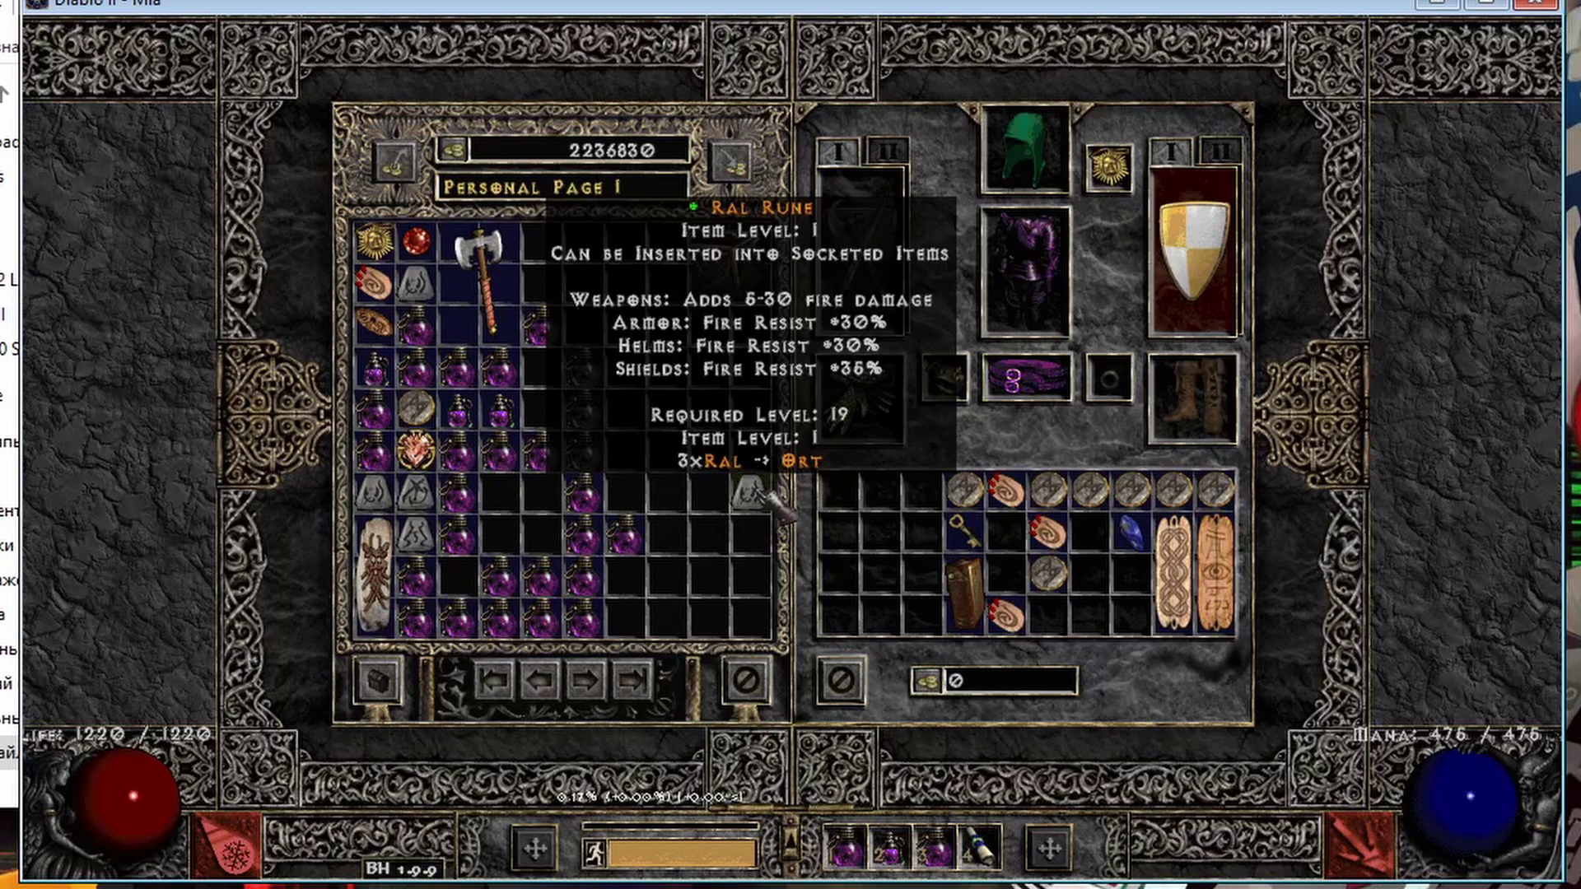
{"action": "left_click", "coordinate": [751, 498]}
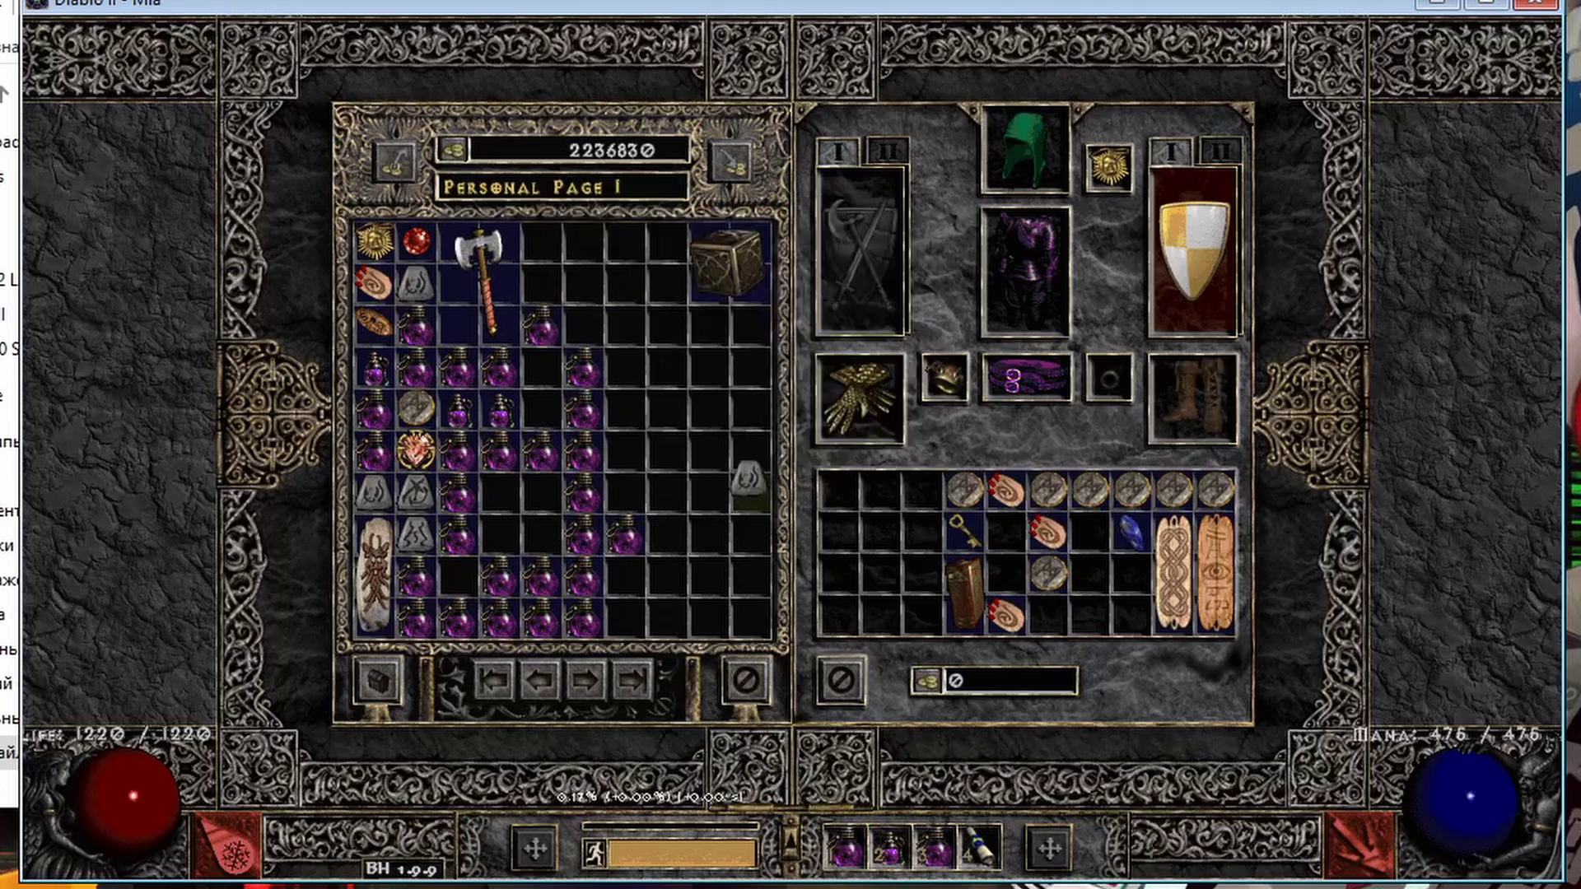
{"action": "left_click", "coordinate": [499, 494]}
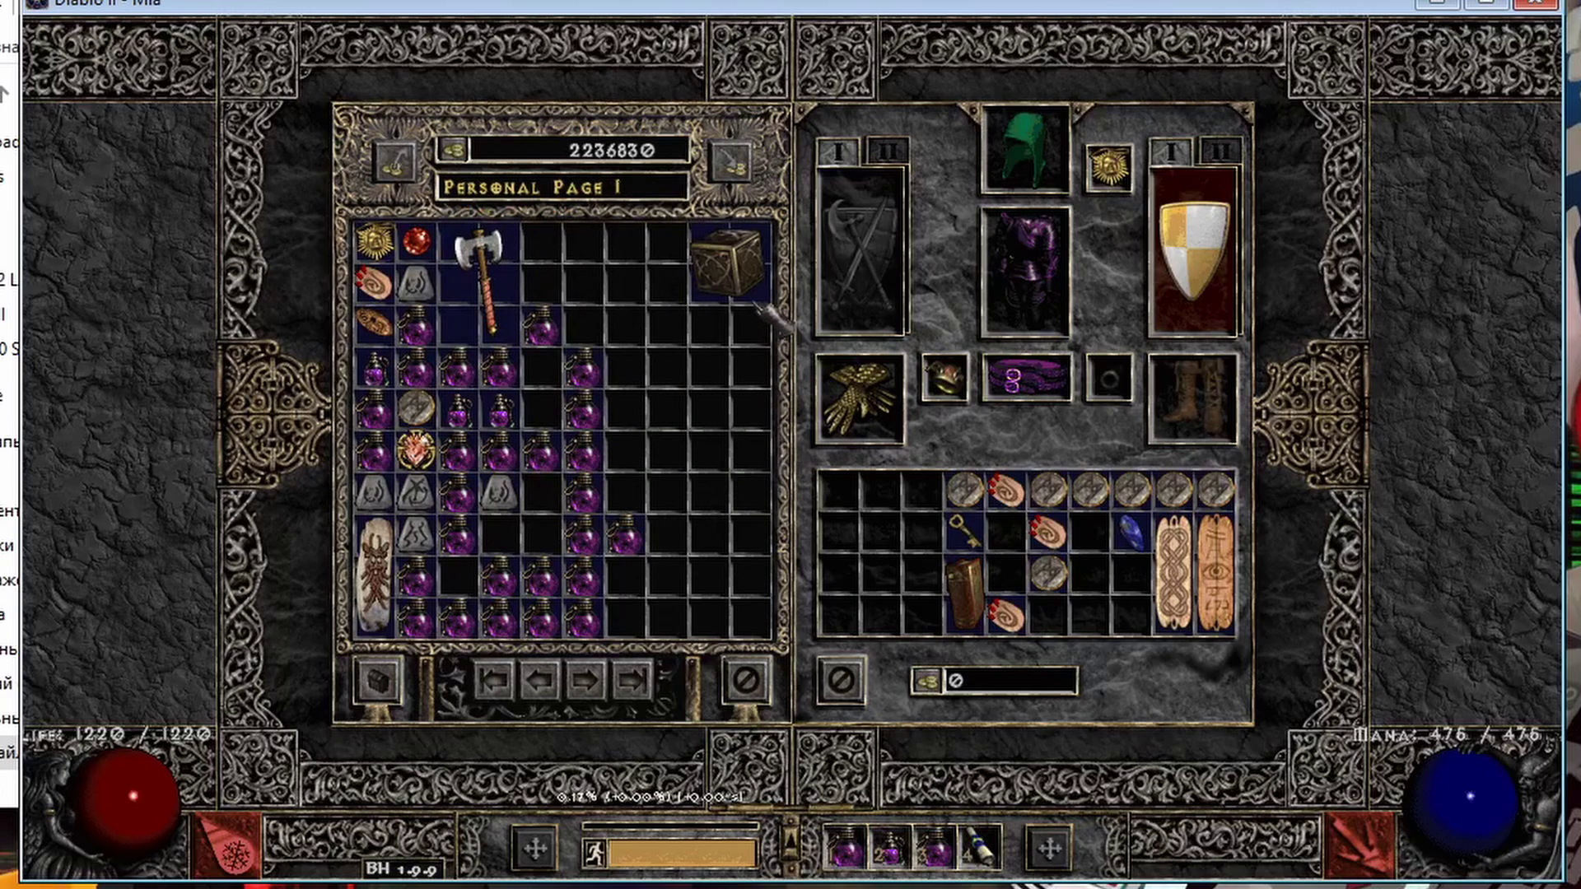
- Check the Horadric Cube's contents, send the Ral Rune from the stash's second row into the closed cube, and reopen the cube
{"action": "right_click", "coordinate": [753, 271]}
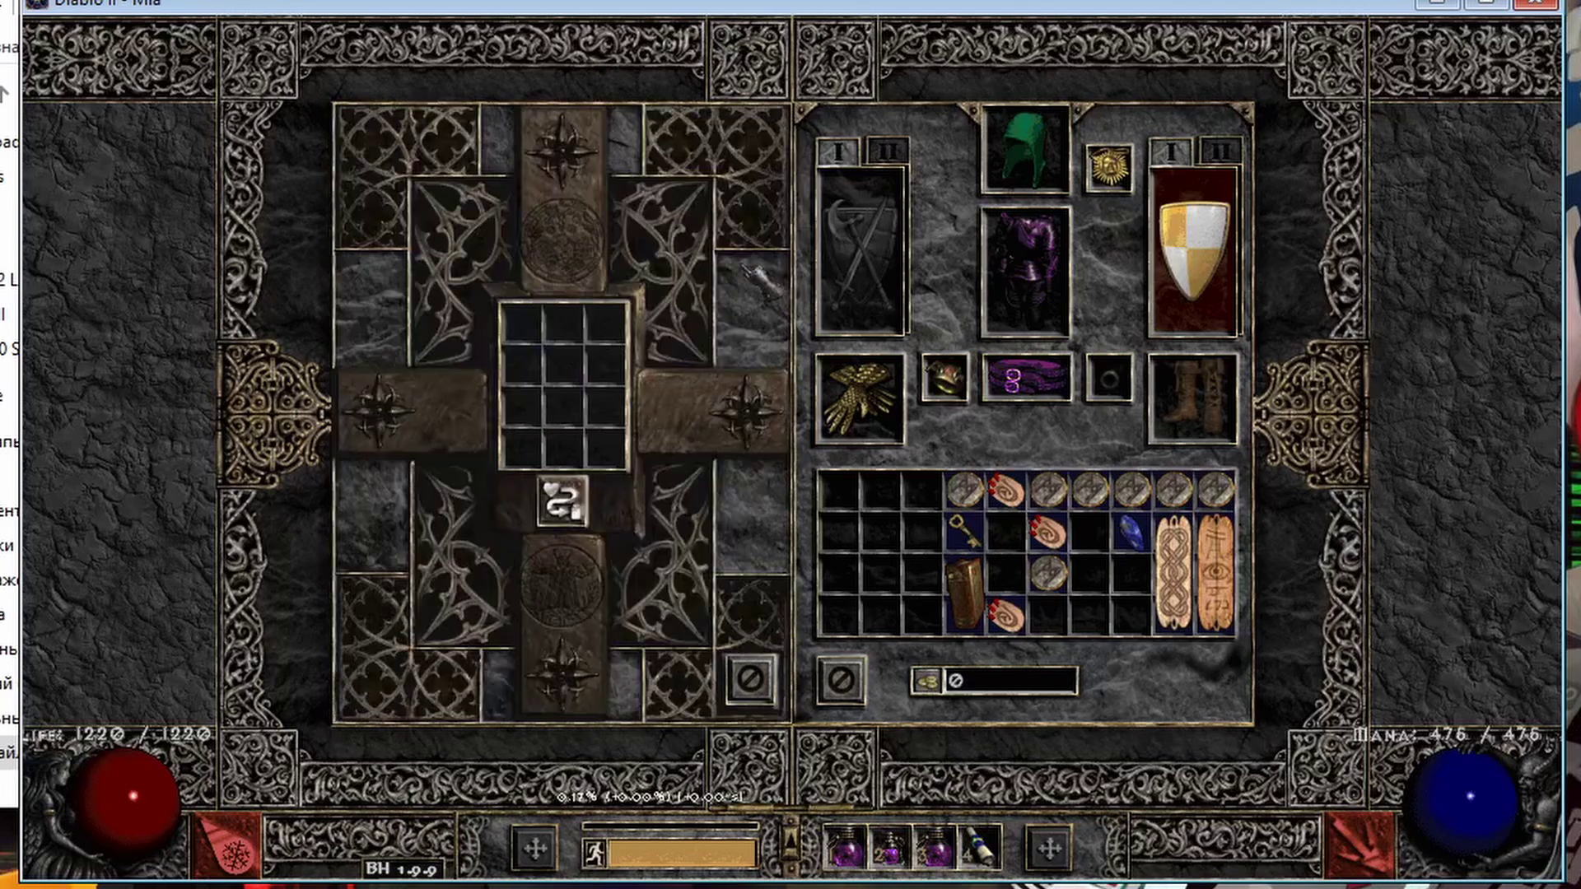
{"action": "key", "text": "Escape"}
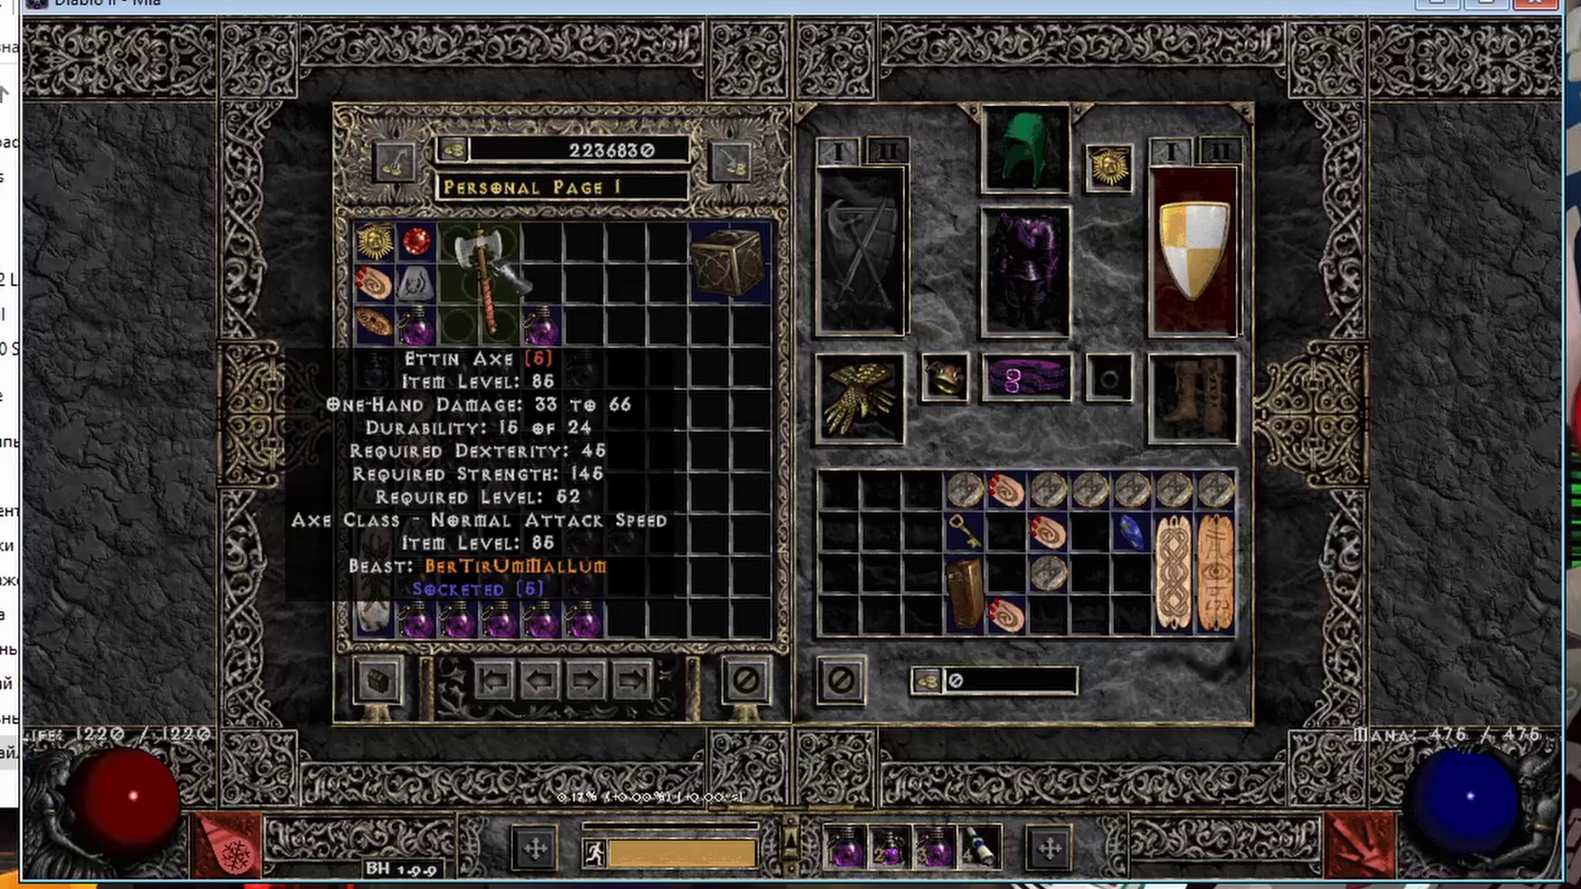
{"action": "left_click", "coordinate": [415, 283]}
{"action": "left_click", "coordinate": [729, 264]}
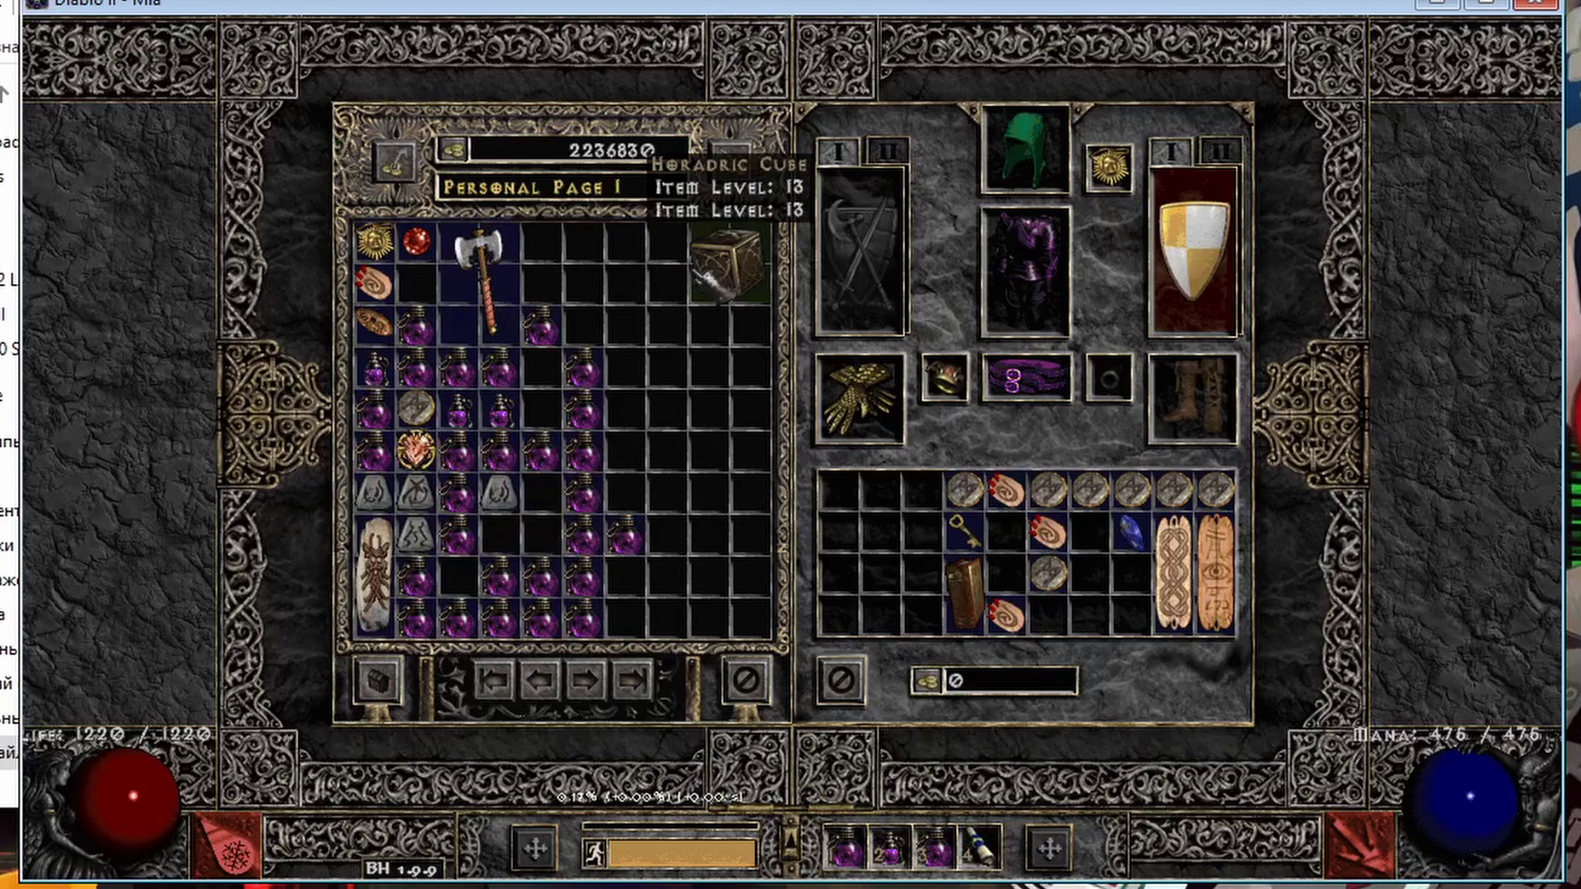
{"action": "right_click", "coordinate": [725, 275]}
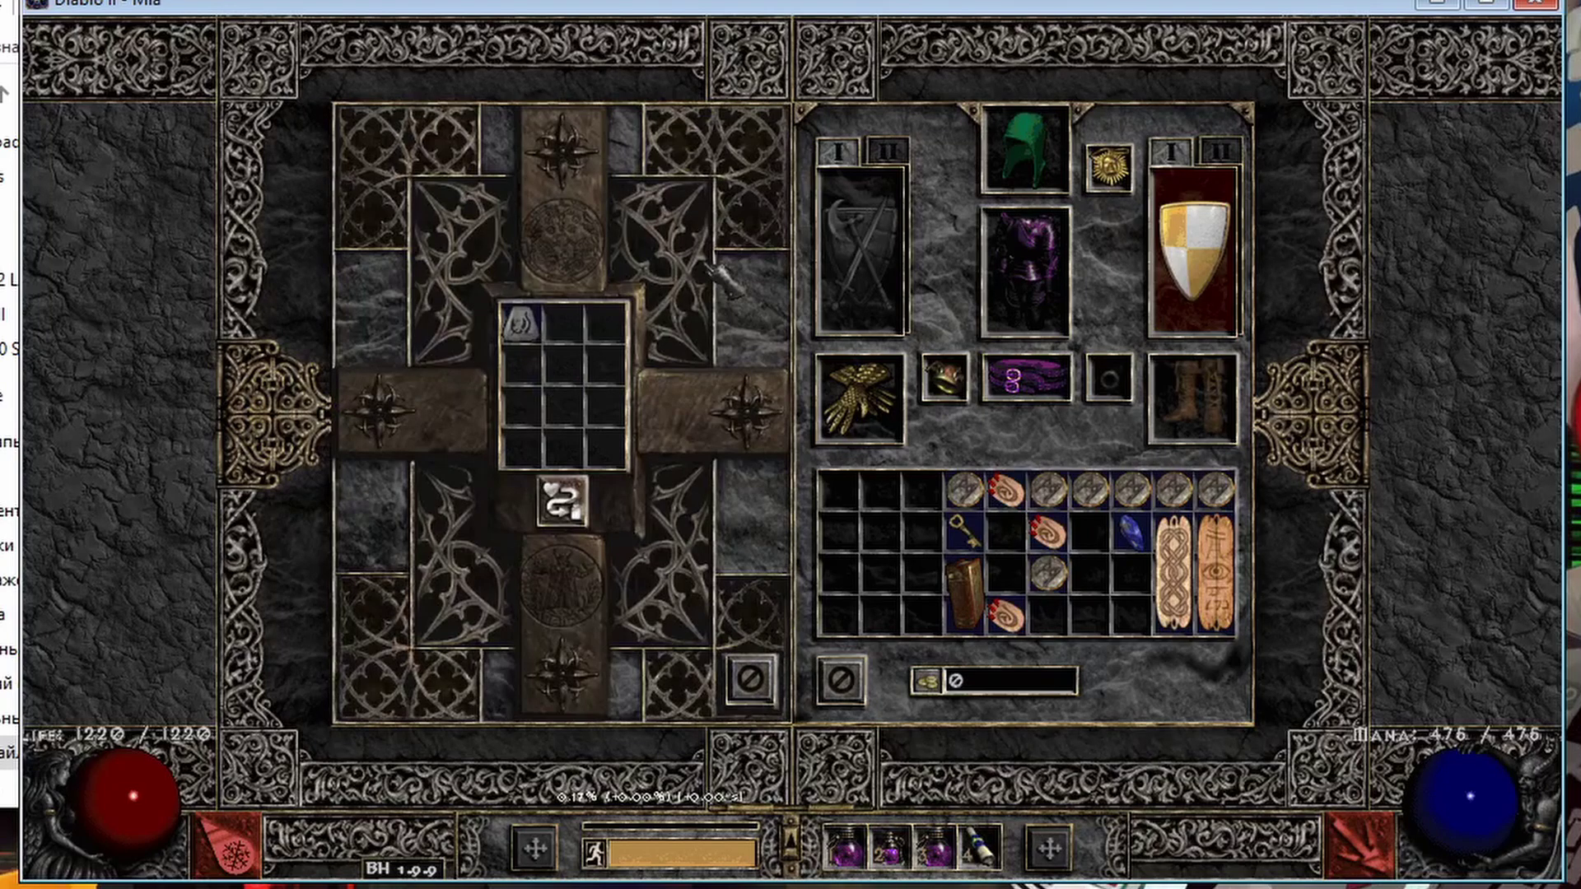
- Drop the Ral Rune from the cube onto the ground, pick it up into the inventory, and check it with the stash open
{"action": "left_click", "coordinate": [533, 329]}
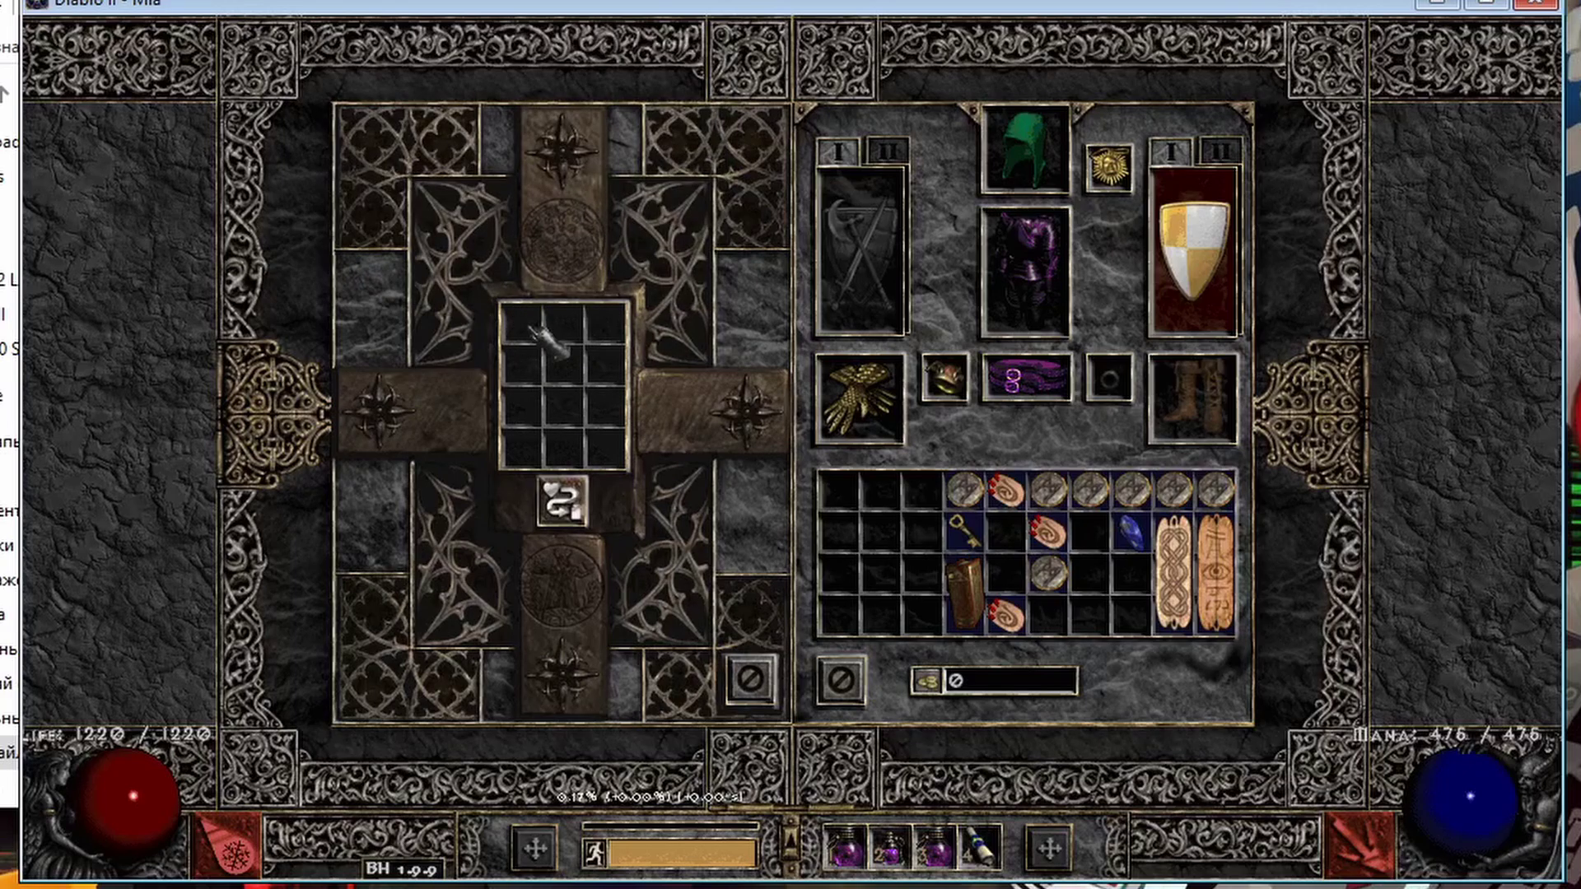
{"action": "key", "text": "Escape"}
{"action": "key", "text": "Escape"}
{"action": "left_click", "coordinate": [782, 494]}
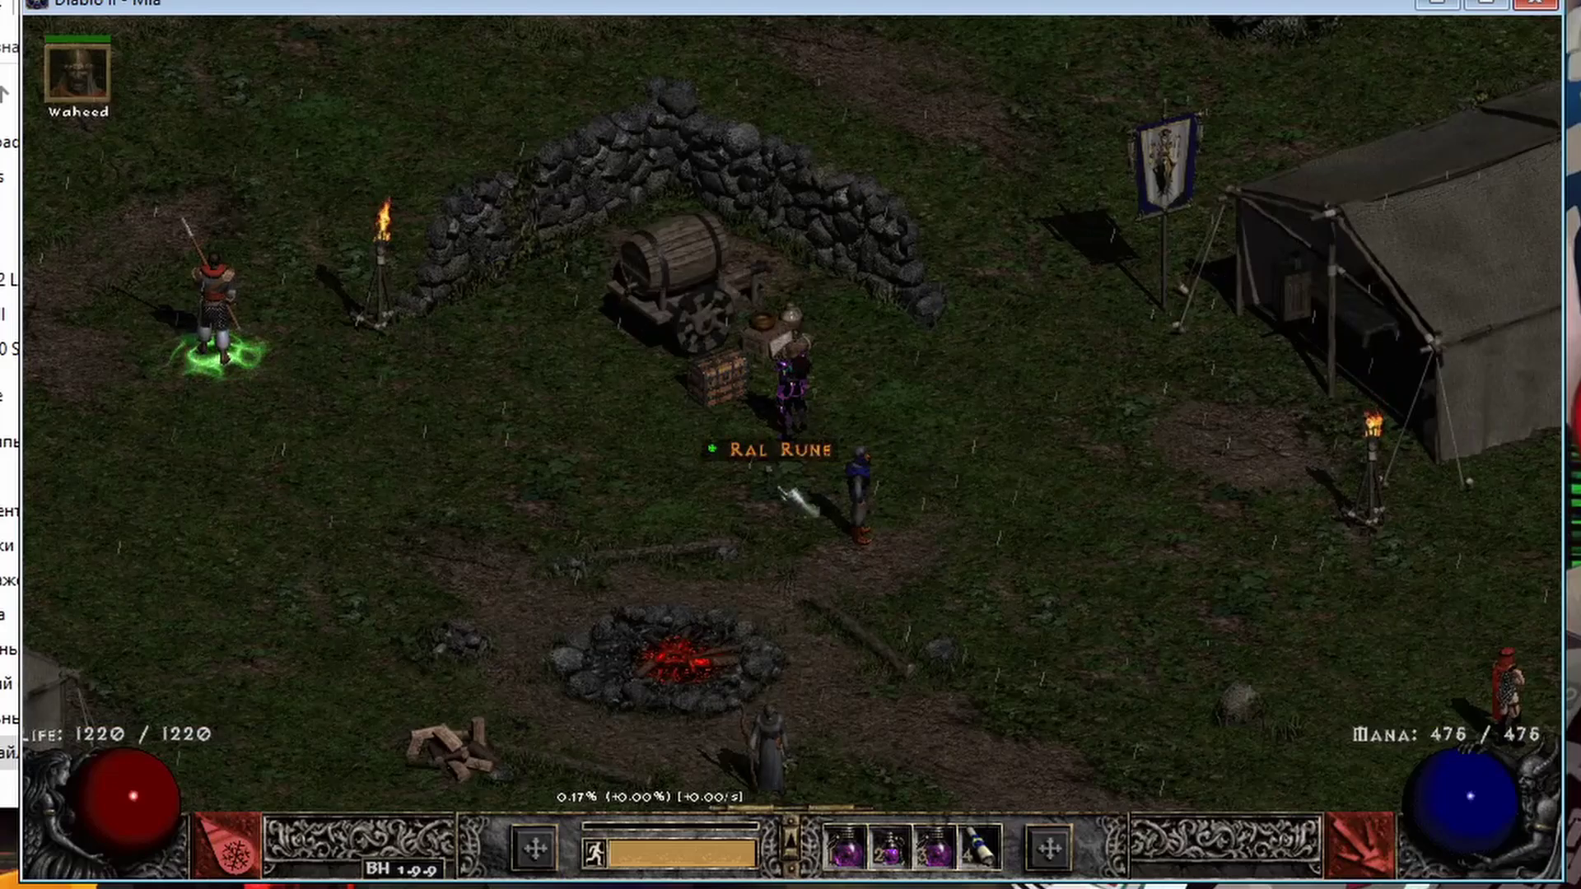
{"action": "left_click", "coordinate": [765, 485]}
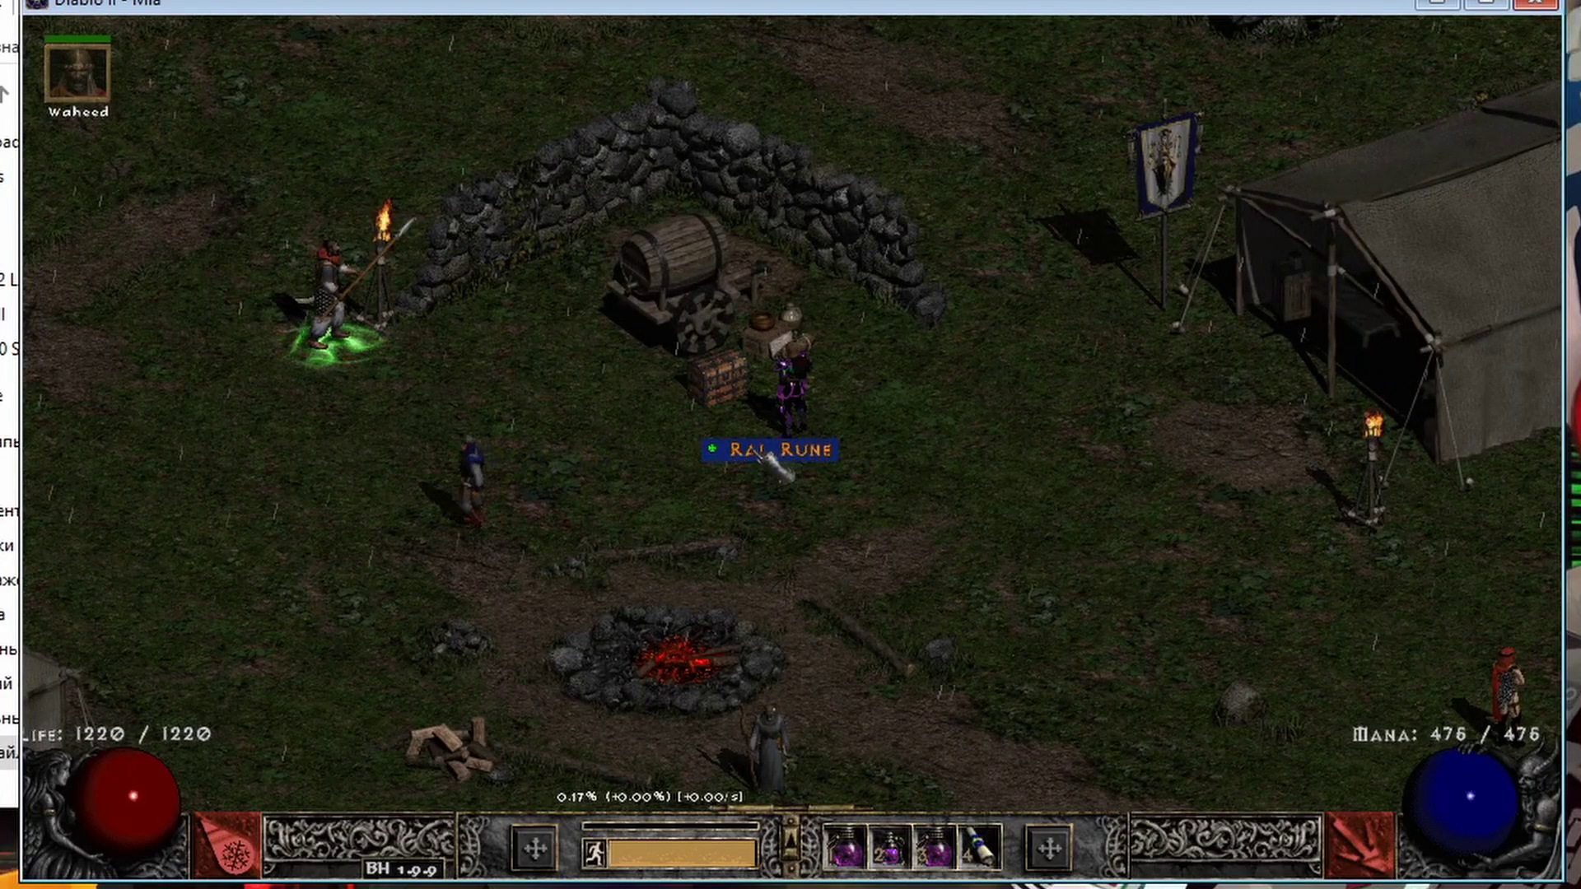
{"action": "left_click", "coordinate": [770, 453]}
{"action": "left_click", "coordinate": [723, 378]}
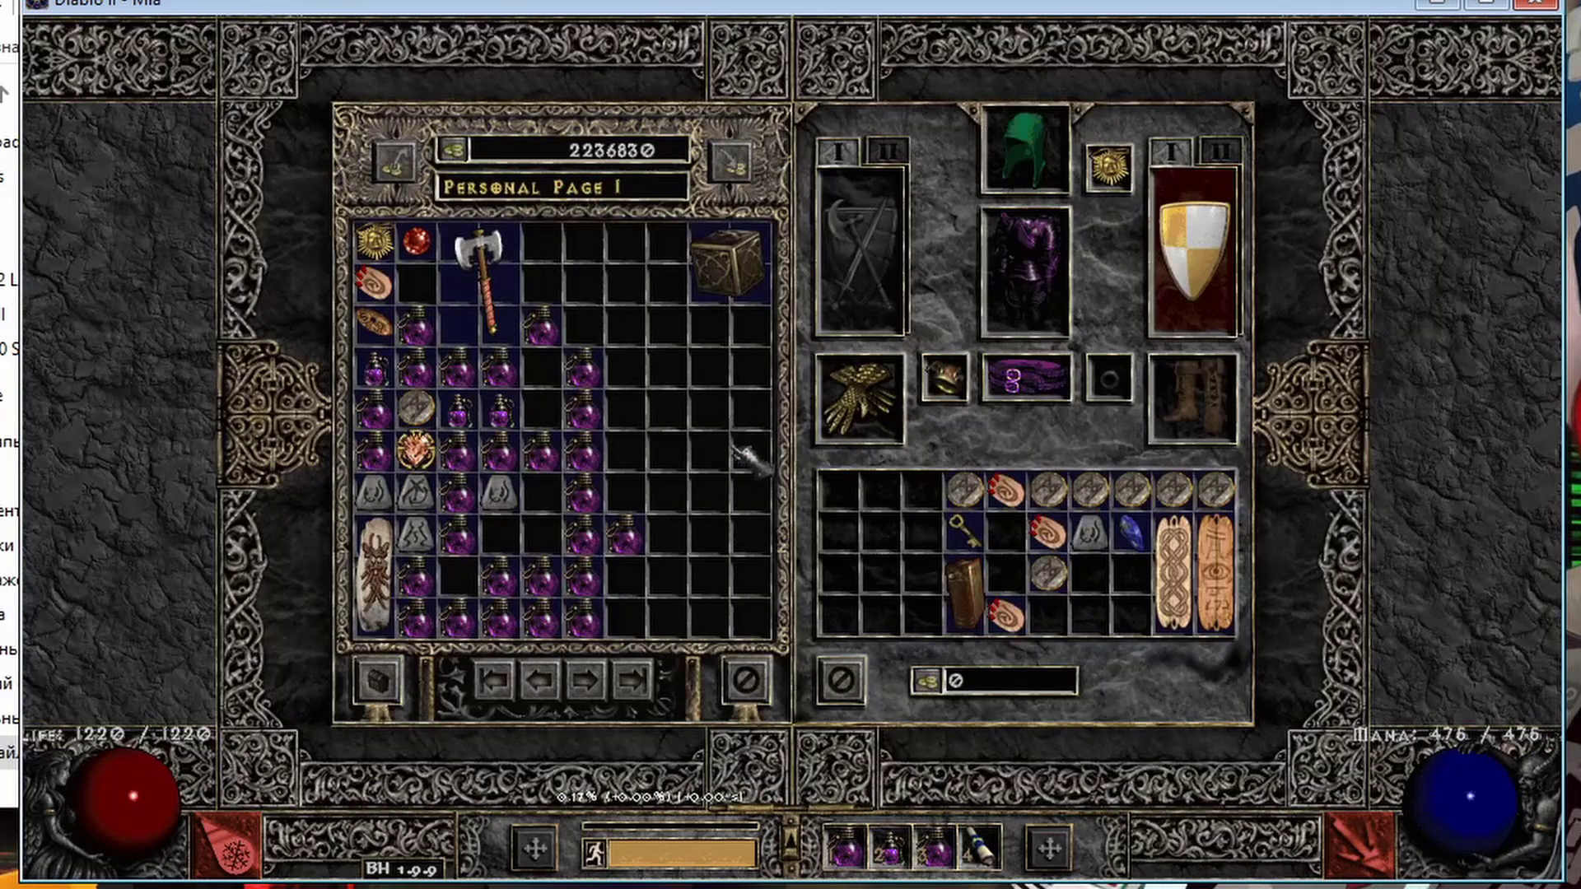
{"action": "left_click", "coordinate": [748, 682]}
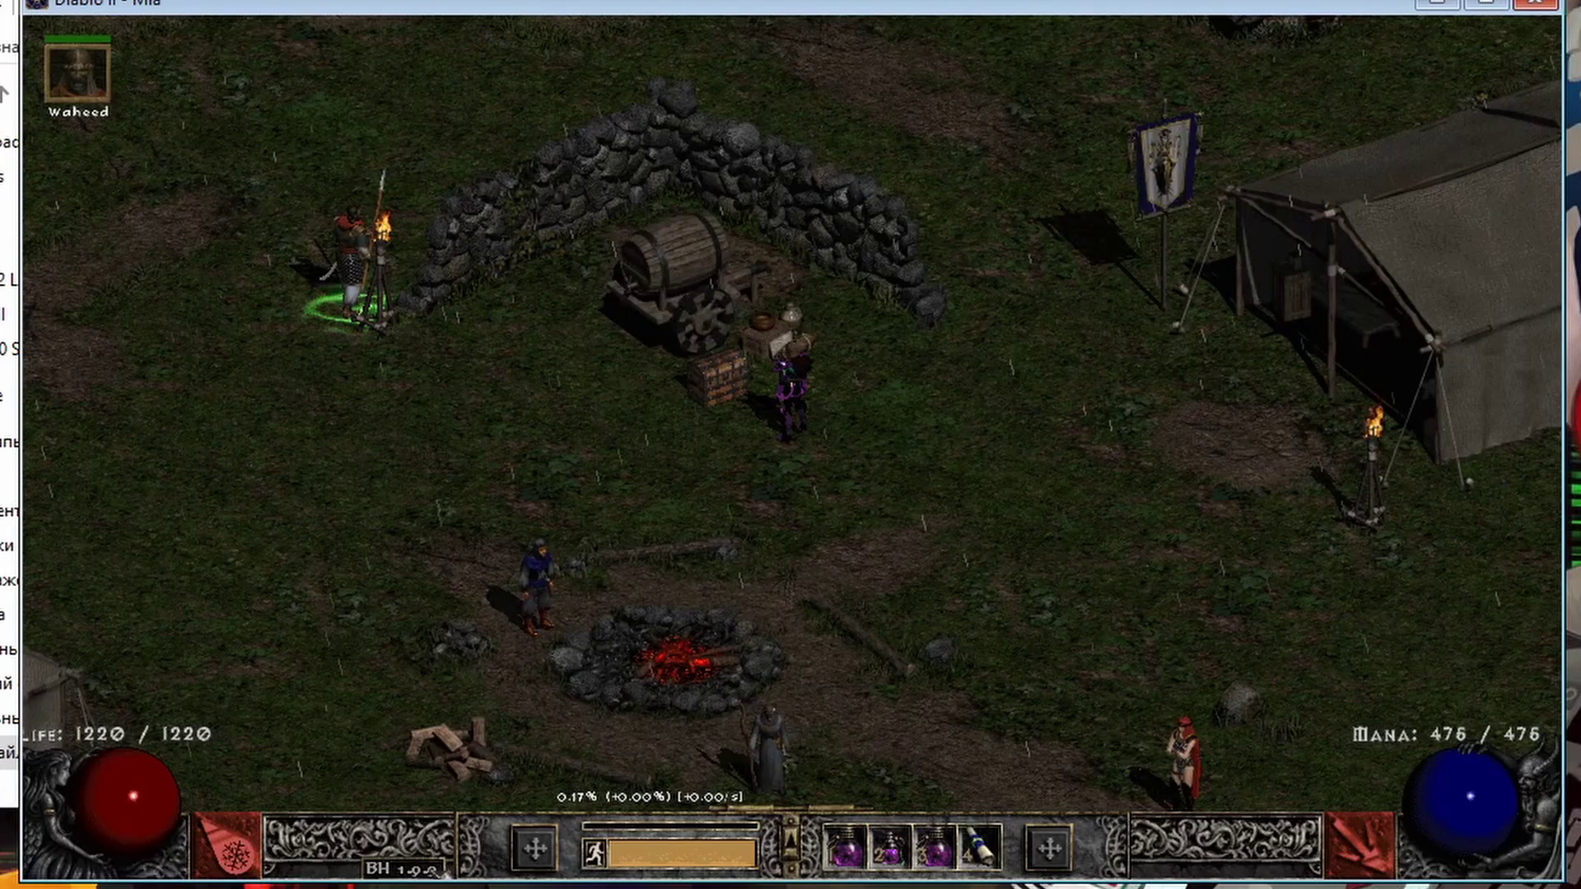
- Try repositioning the minimized BH 1.9.9 box, put it back, and expand it with its settings window centred over the camp
{"action": "left_click_drag", "start_coordinate": [415, 873], "coordinate": [372, 471]}
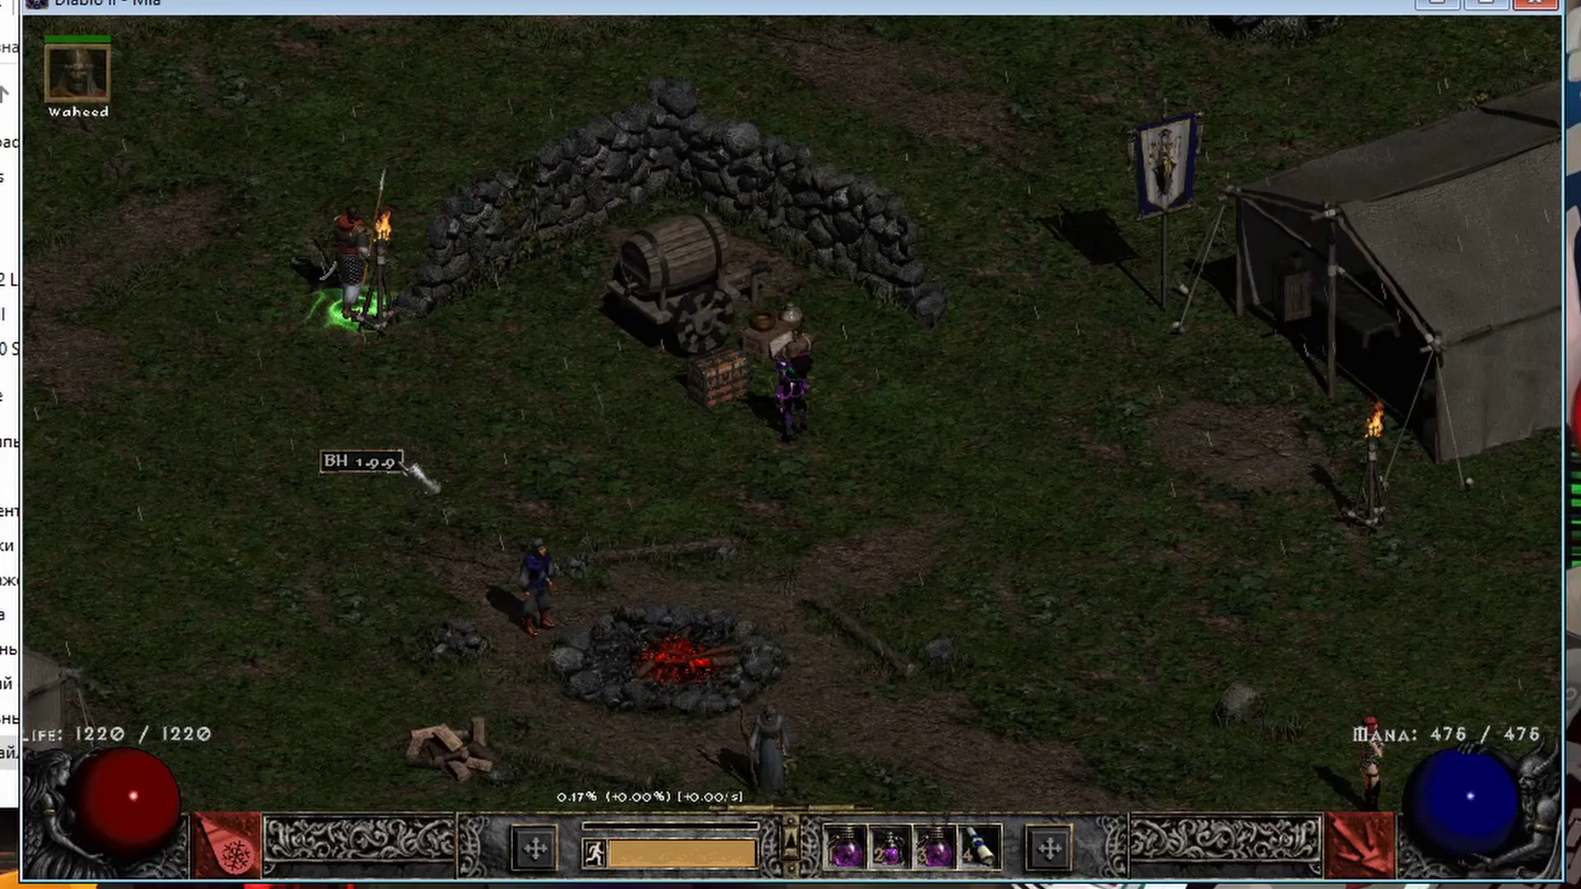
{"action": "left_click_drag", "start_coordinate": [387, 465], "coordinate": [422, 867]}
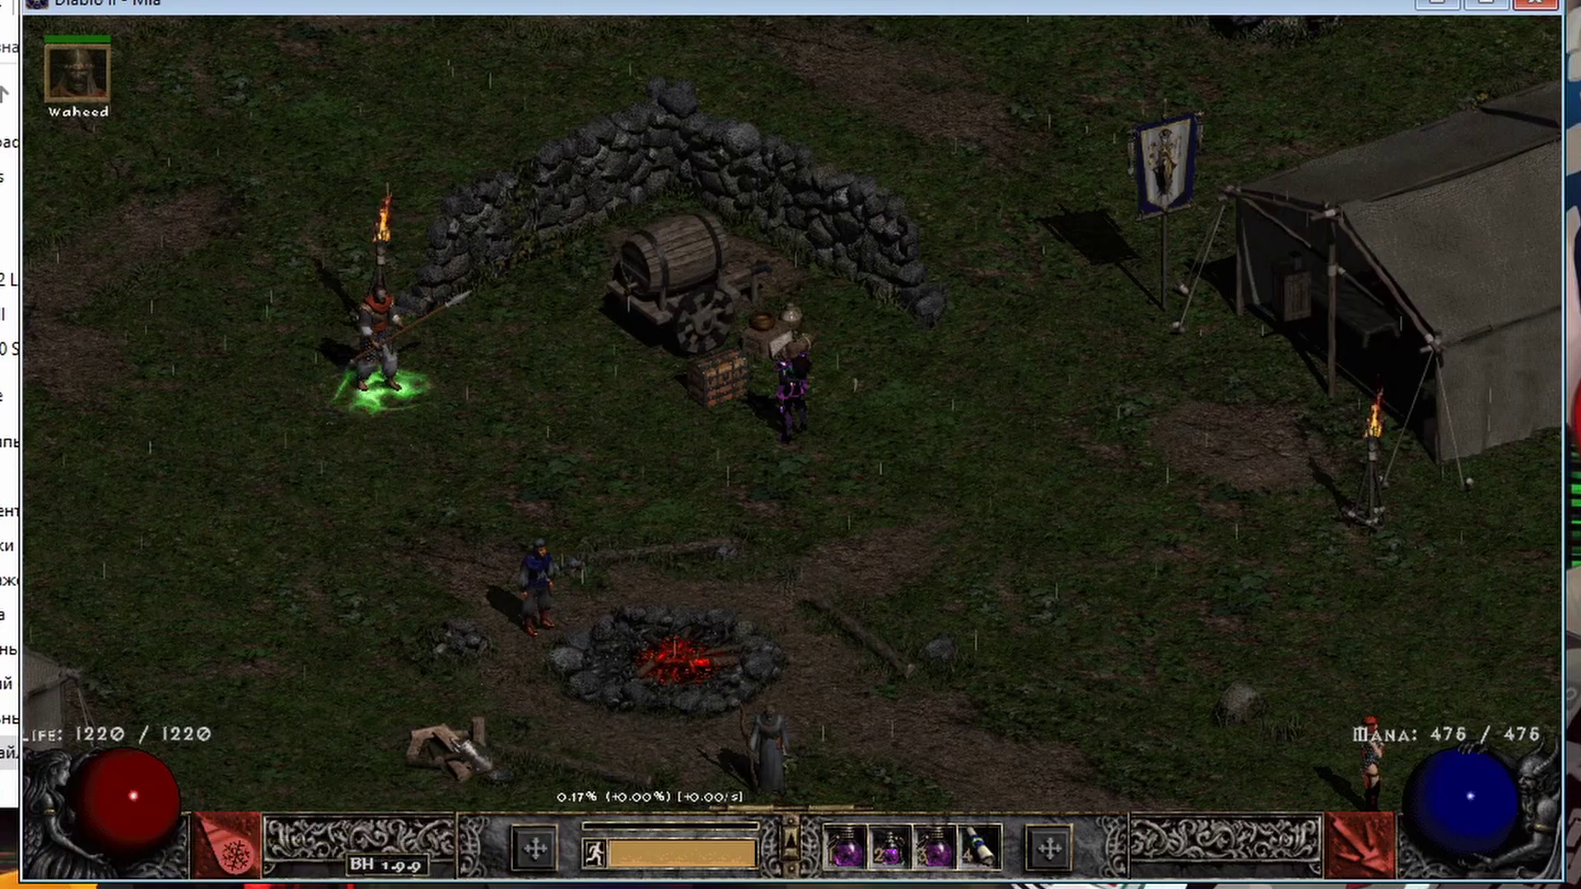
{"action": "left_click", "coordinate": [416, 868]}
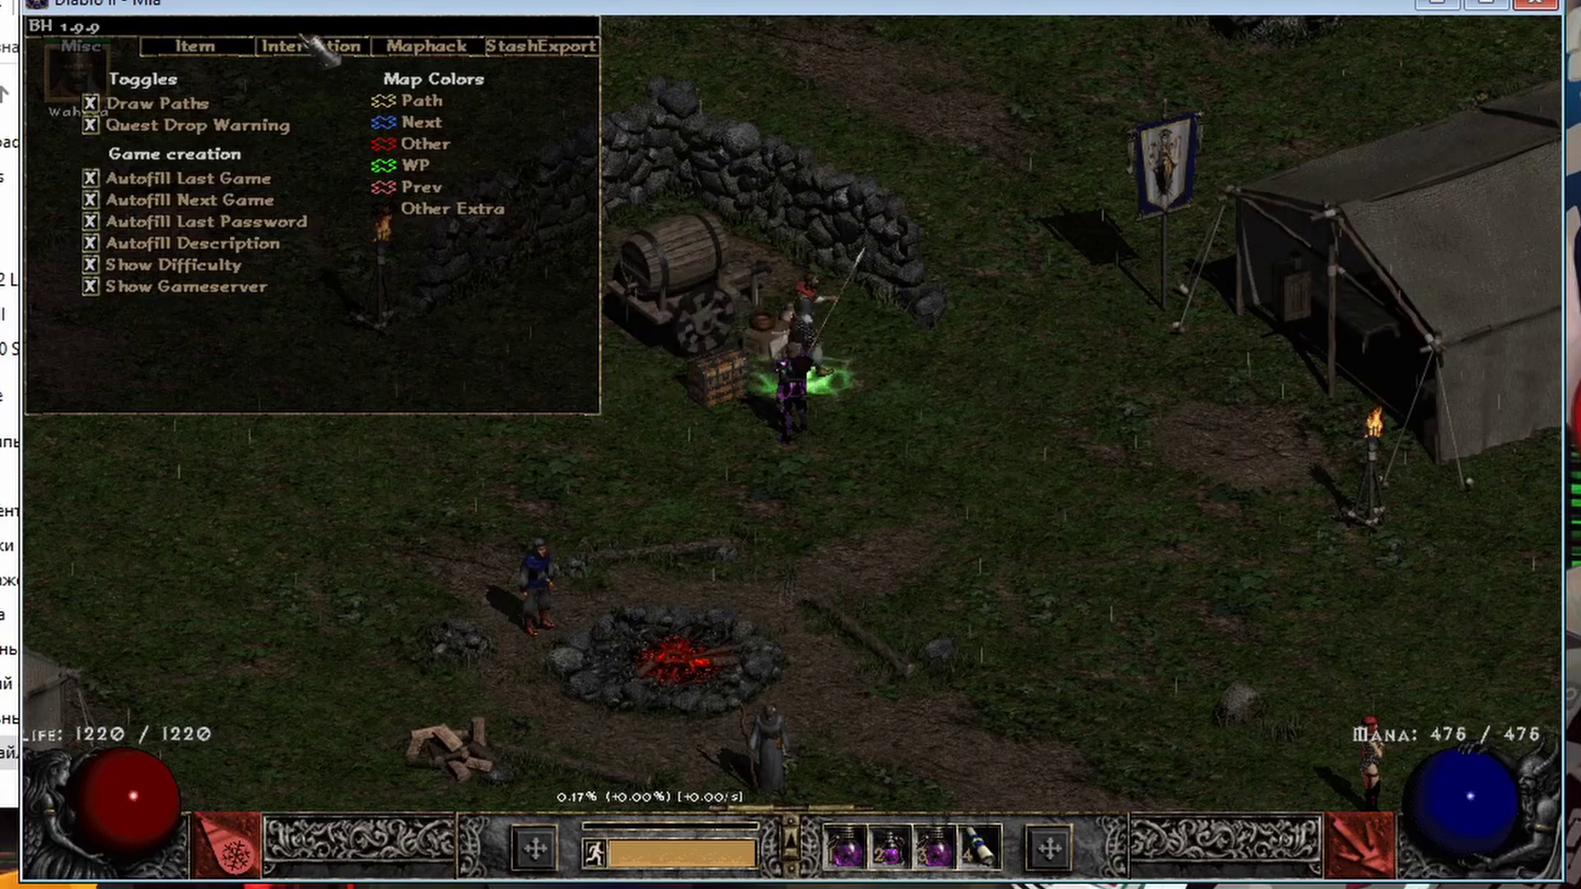
{"action": "left_click_drag", "start_coordinate": [318, 46], "coordinate": [803, 321]}
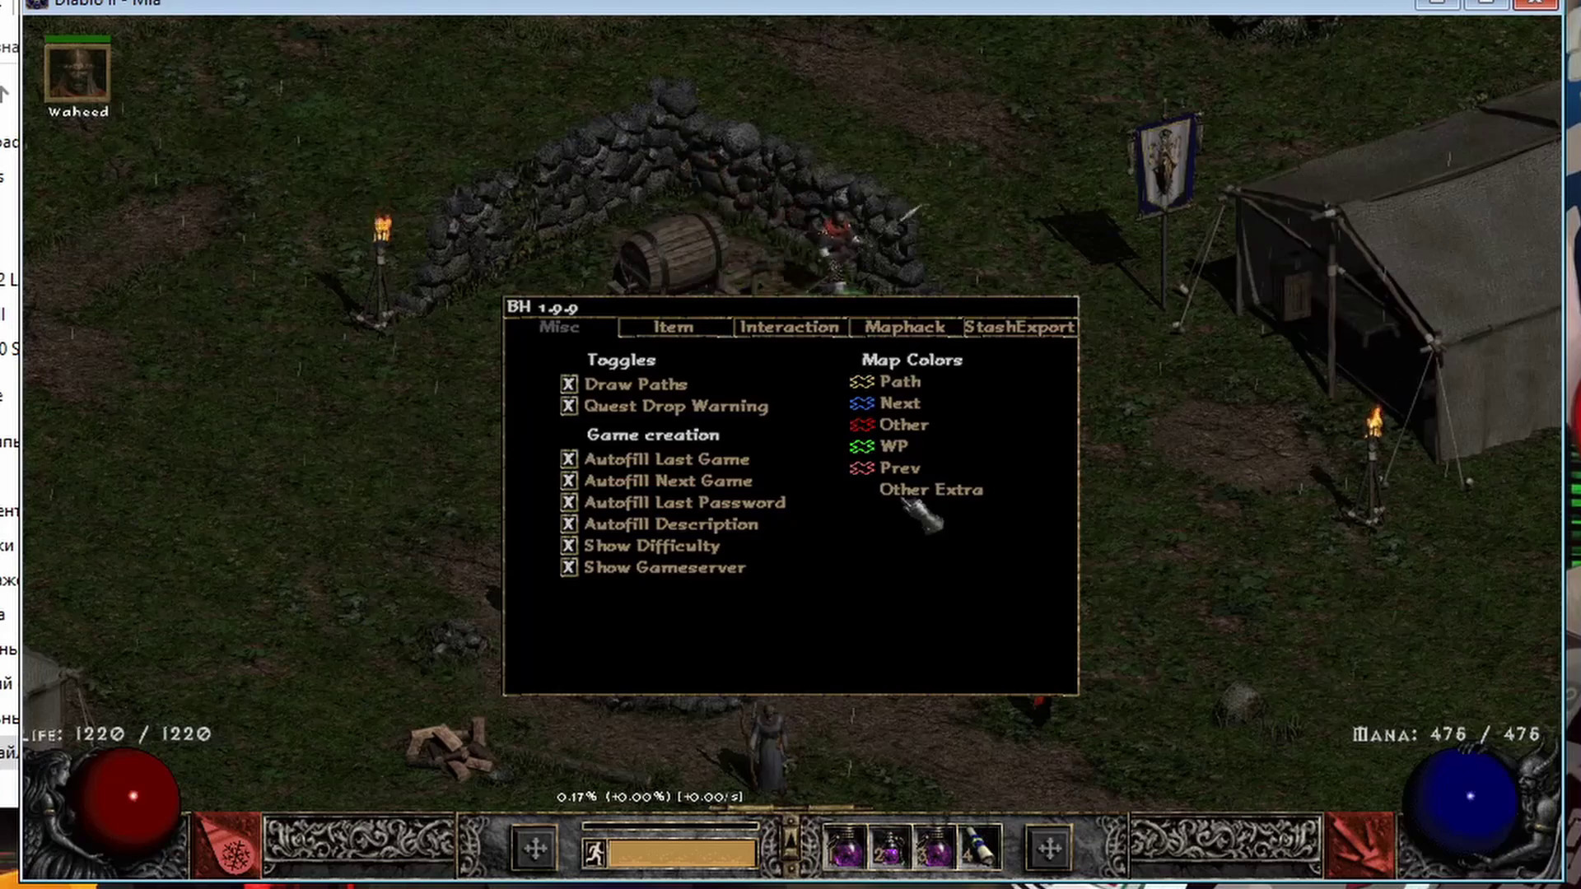
- Disable Draw Paths, Quest Drop Warning, all four Autofill options and Show Gameserver in the BH Misc settings, keeping Show Difficulty enabled
{"action": "left_click", "coordinate": [605, 385]}
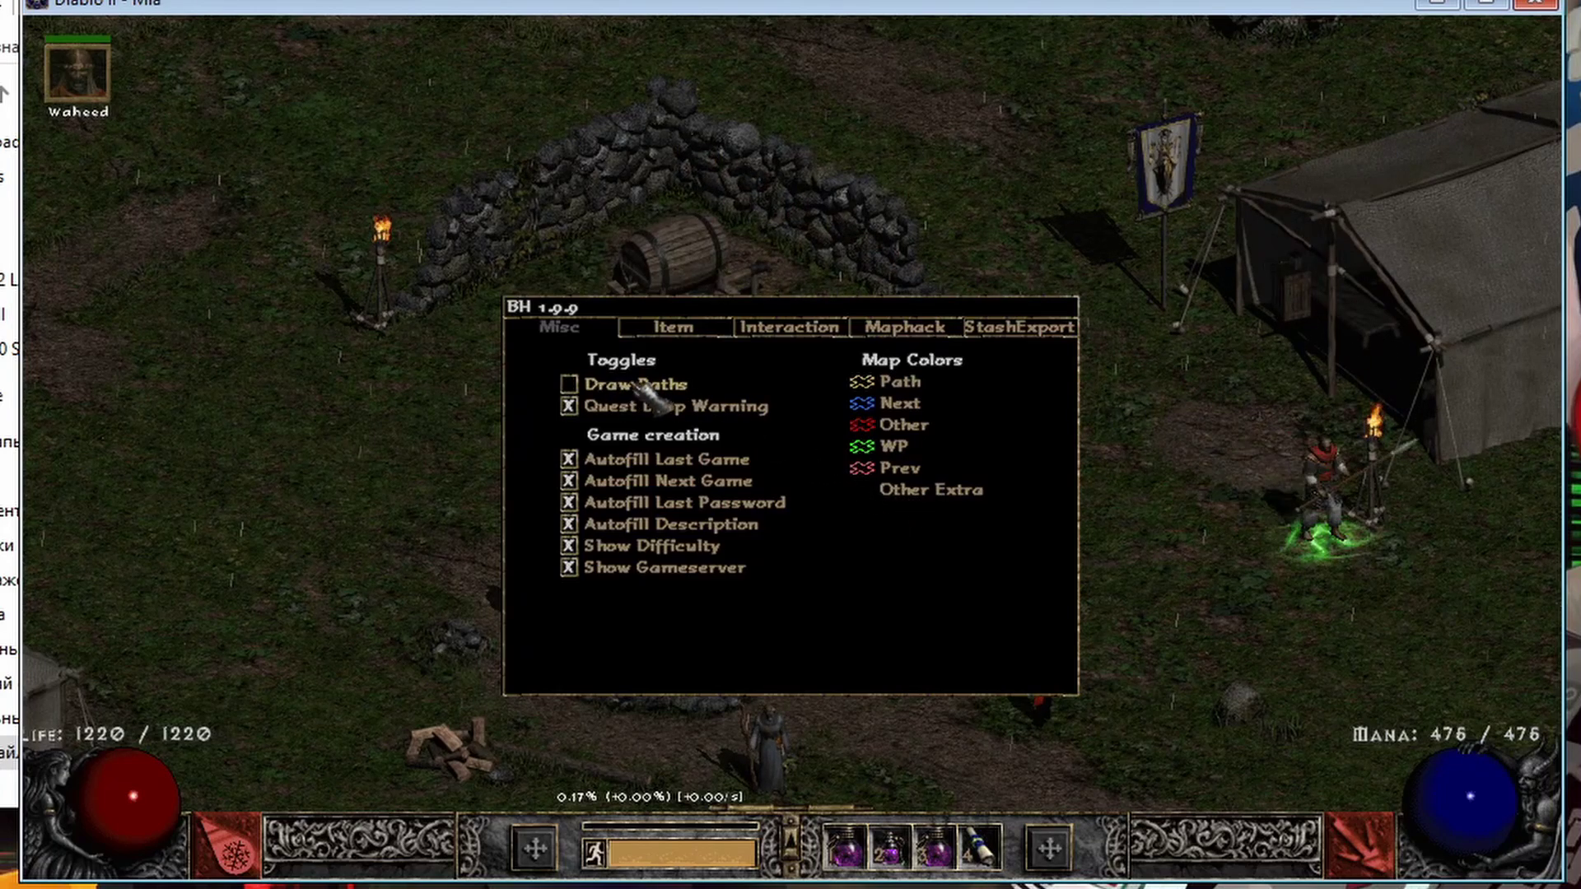
{"action": "left_click", "coordinate": [606, 407]}
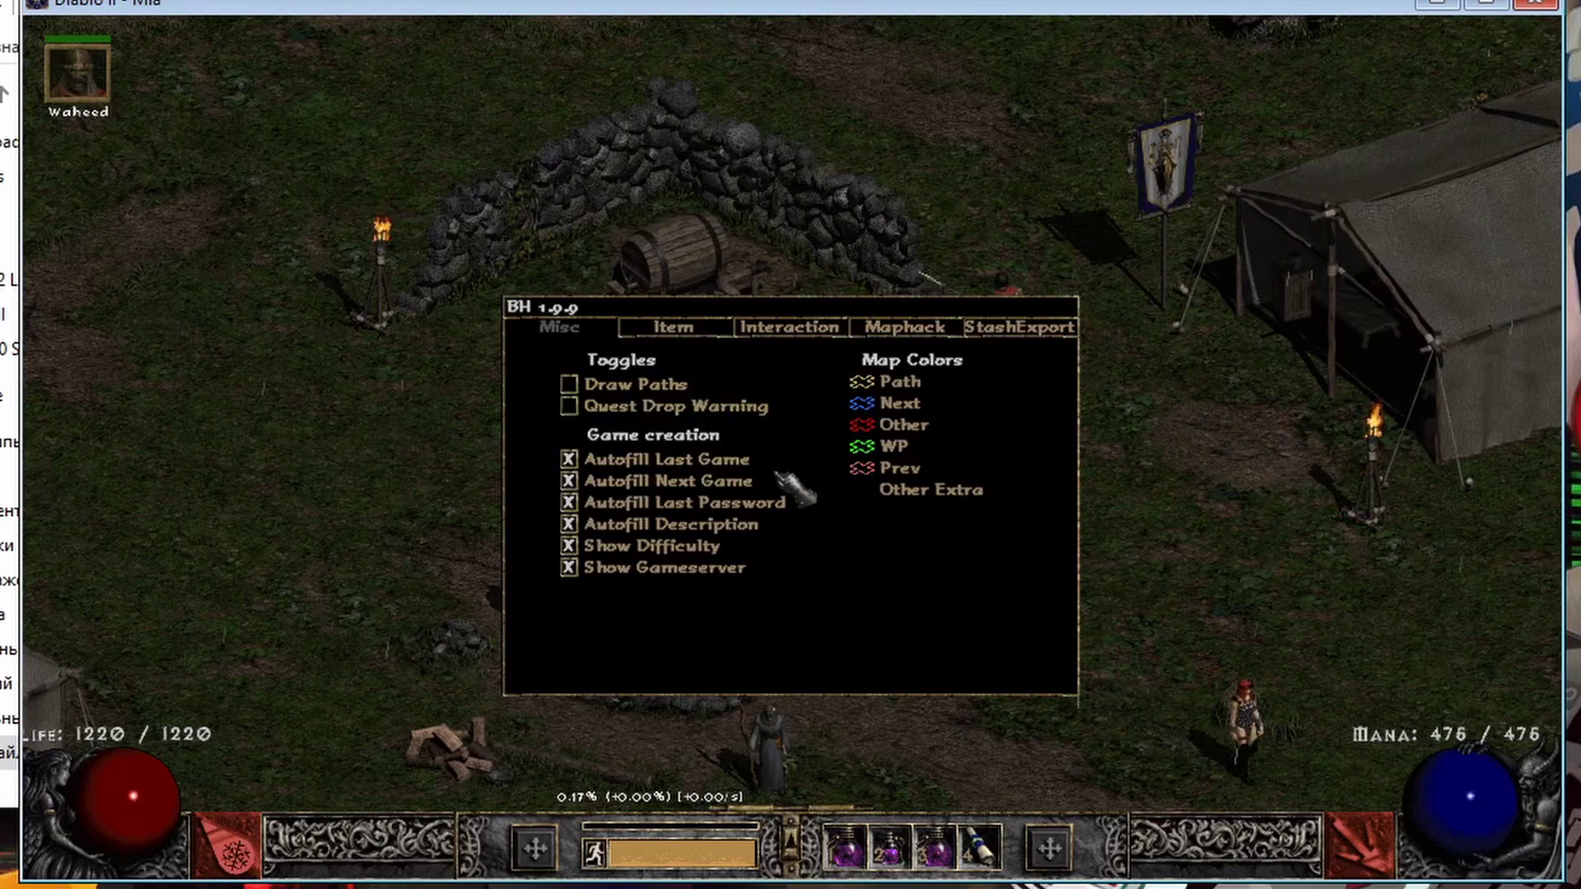
{"action": "left_click", "coordinate": [650, 459]}
{"action": "left_click", "coordinate": [638, 486]}
{"action": "left_click", "coordinate": [650, 502]}
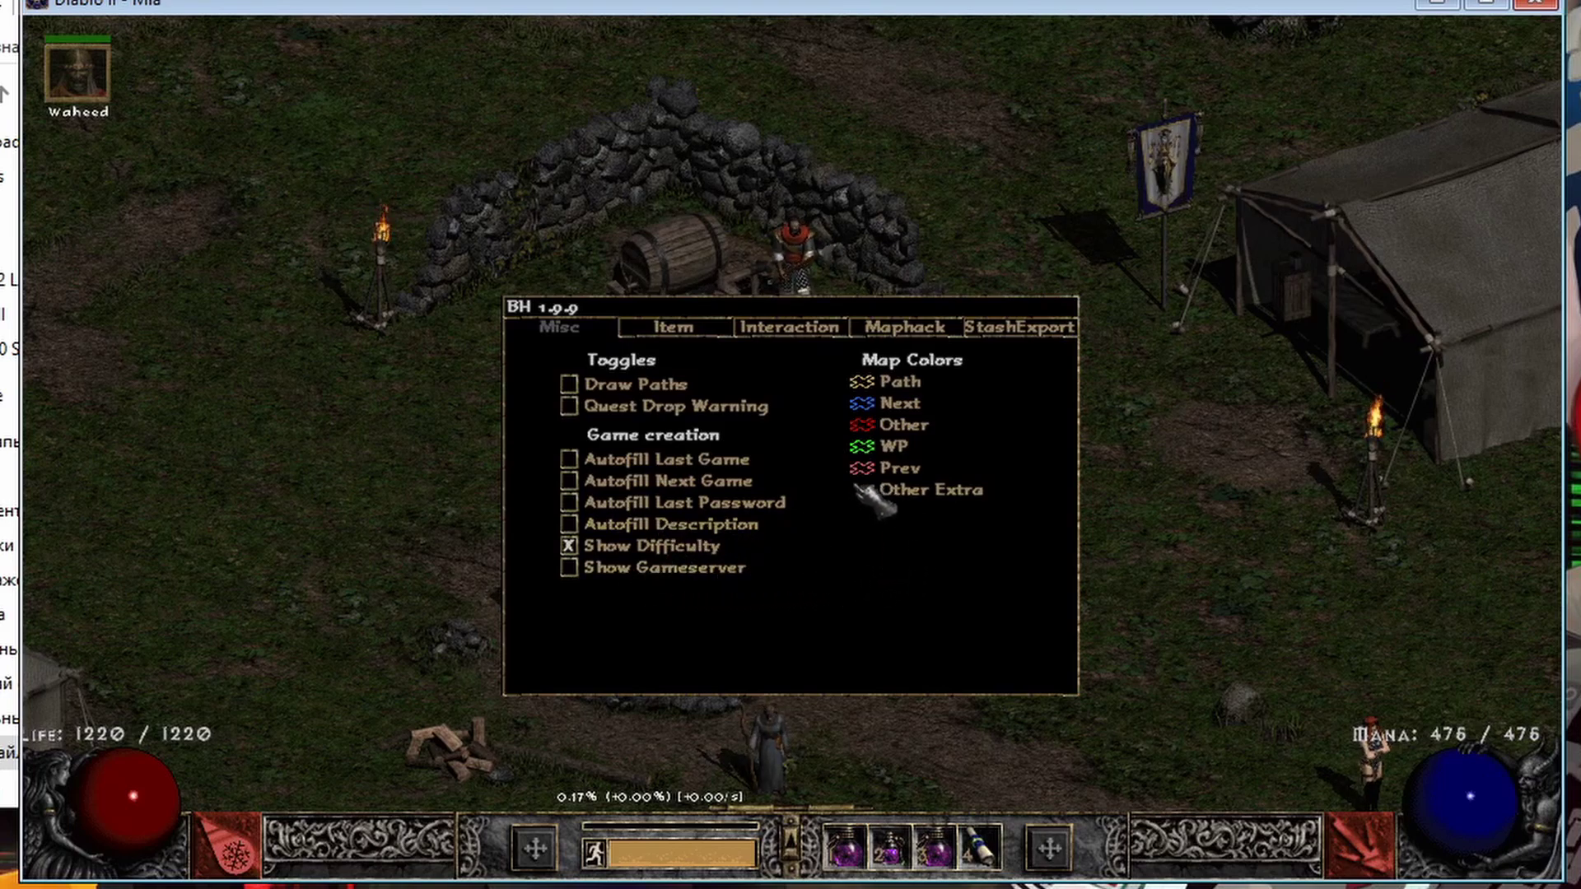
- Switch to the BH Item settings, move the settings window higher, and disable Show iLvl
{"action": "left_click", "coordinate": [699, 333]}
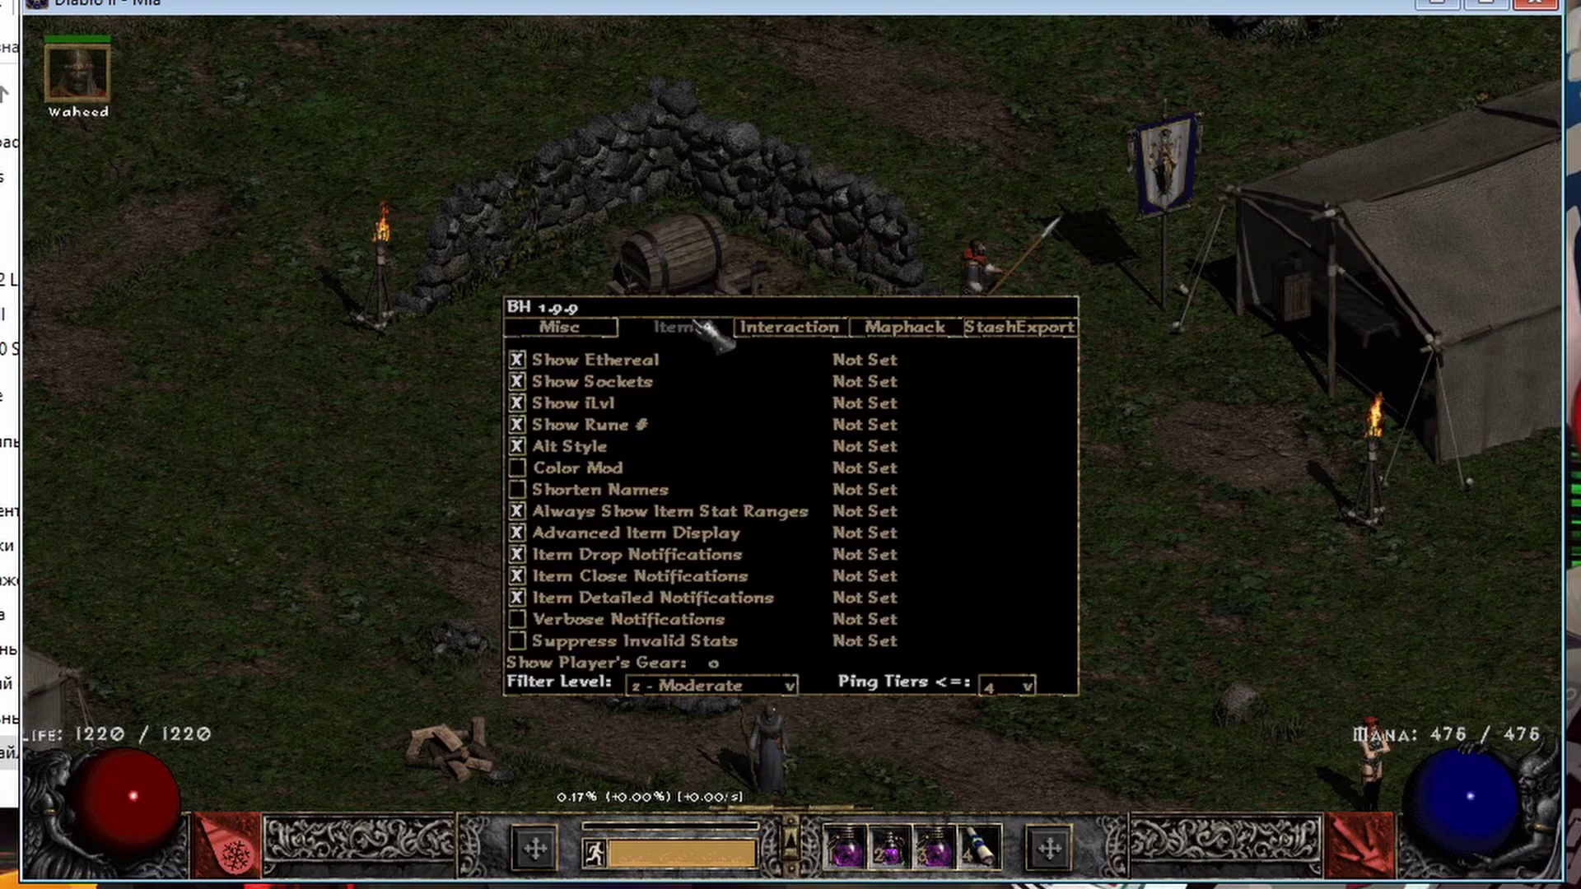
{"action": "left_click_drag", "start_coordinate": [696, 313], "coordinate": [624, 228]}
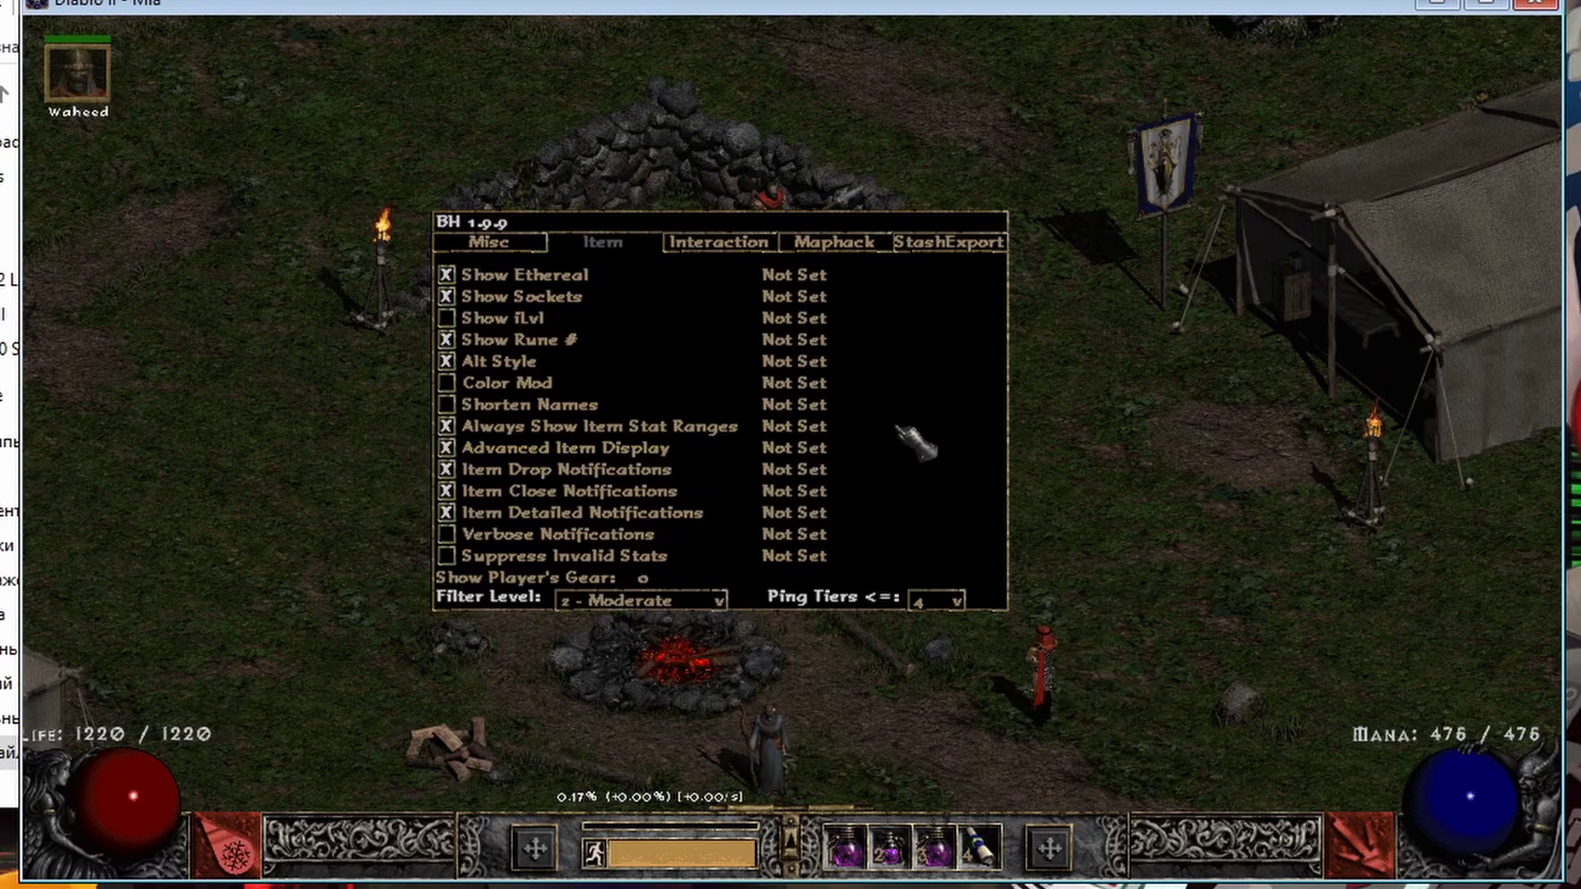
- Review the available Filter Level and Ping Tiers choices in the Item settings without changing them
{"action": "left_click", "coordinate": [704, 598]}
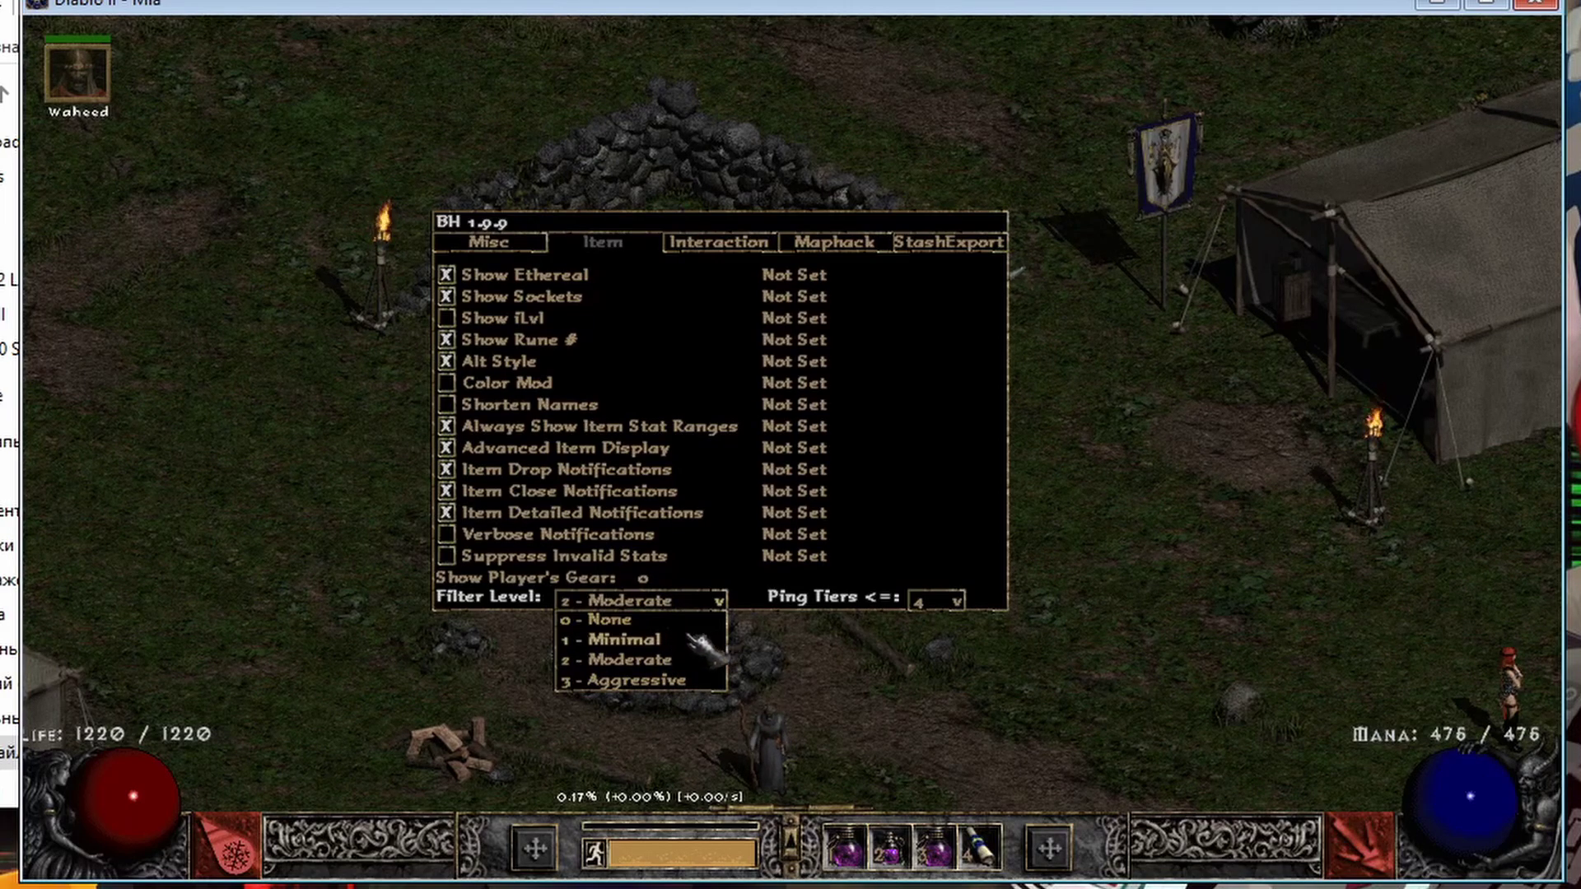
{"action": "left_click", "coordinate": [788, 586]}
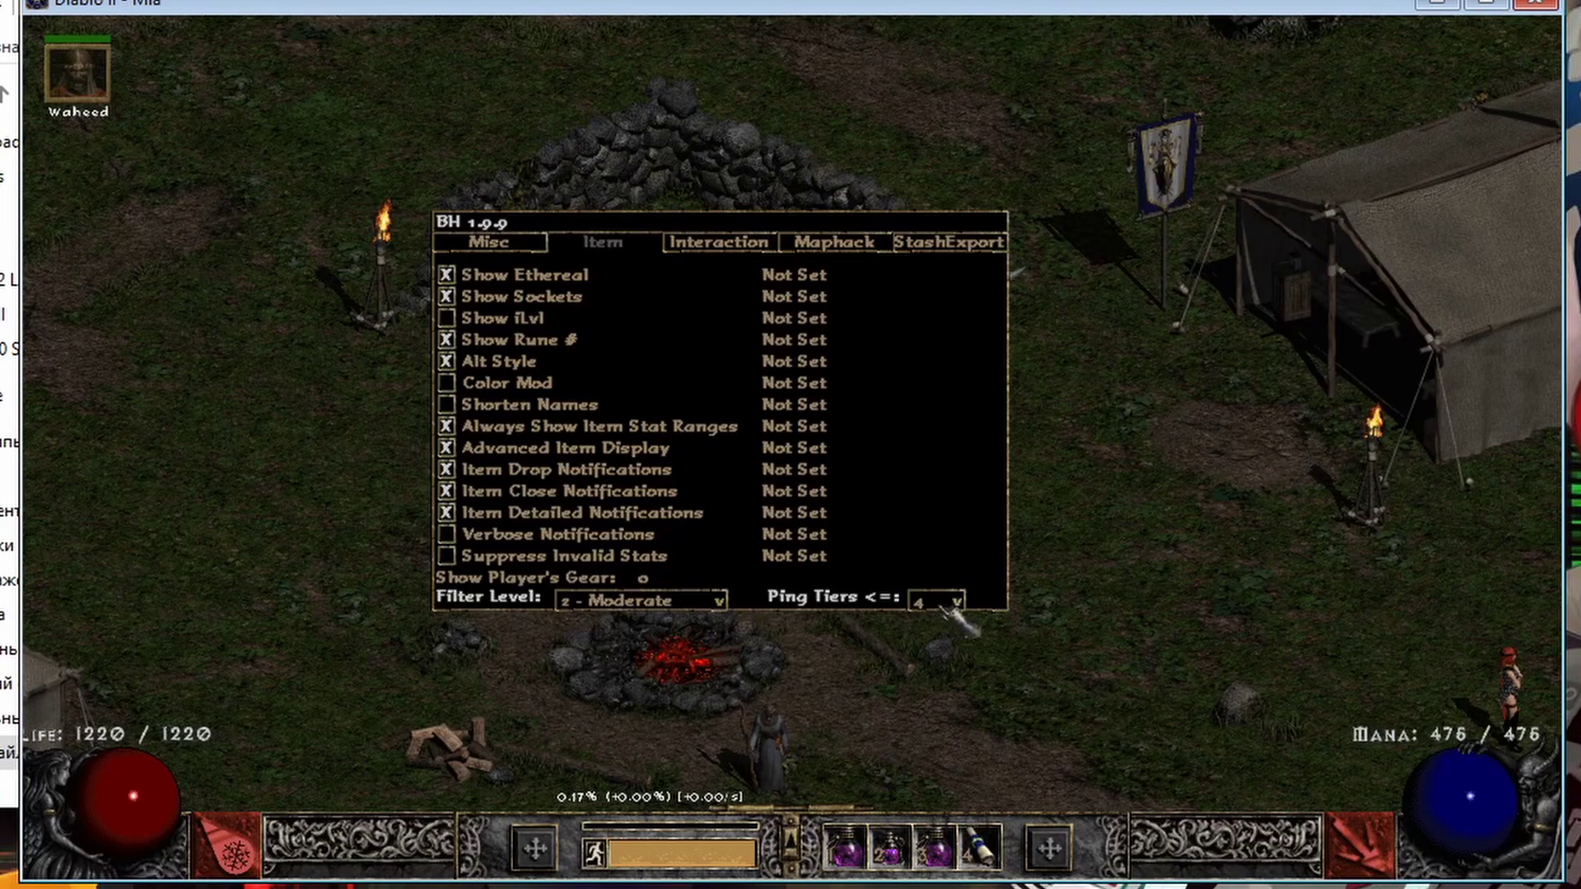
{"action": "left_click", "coordinate": [957, 610]}
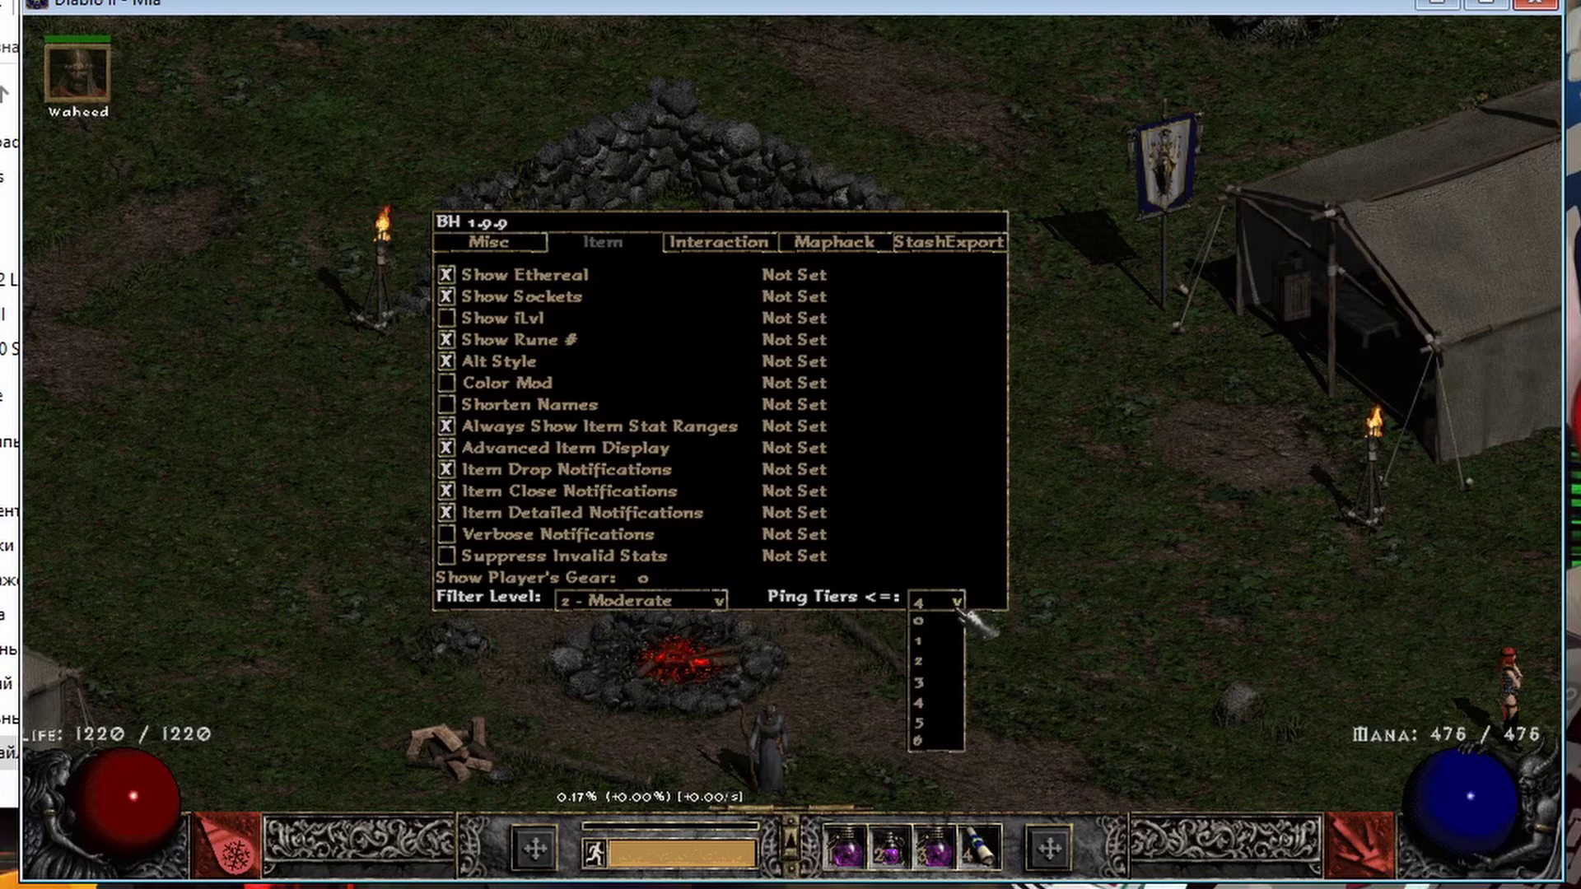
{"action": "left_click", "coordinate": [951, 546]}
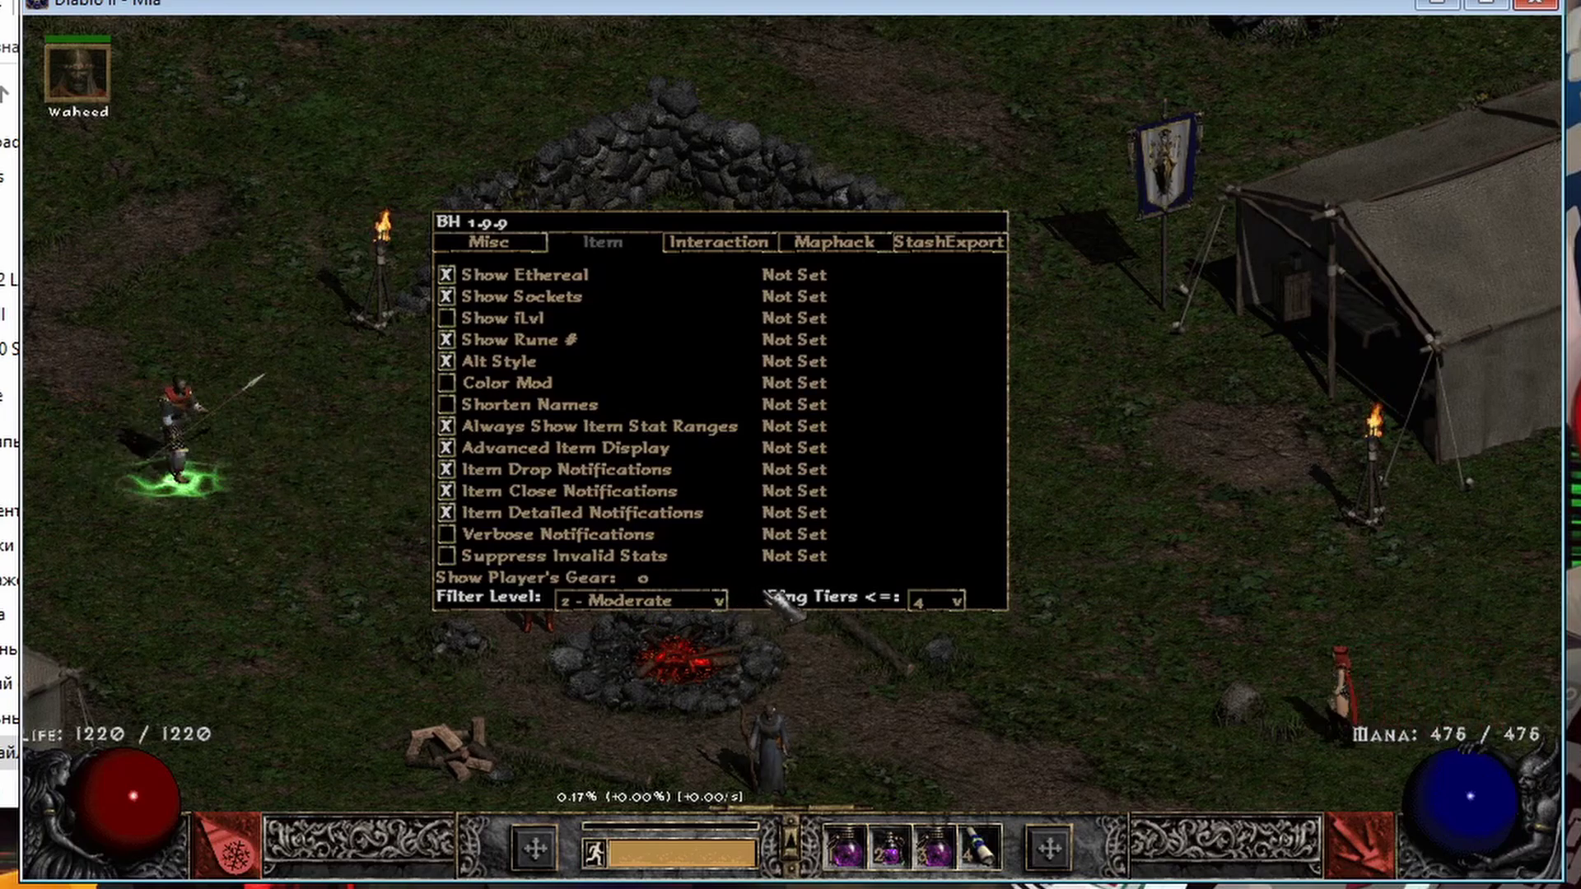
{"action": "left_click", "coordinate": [710, 599]}
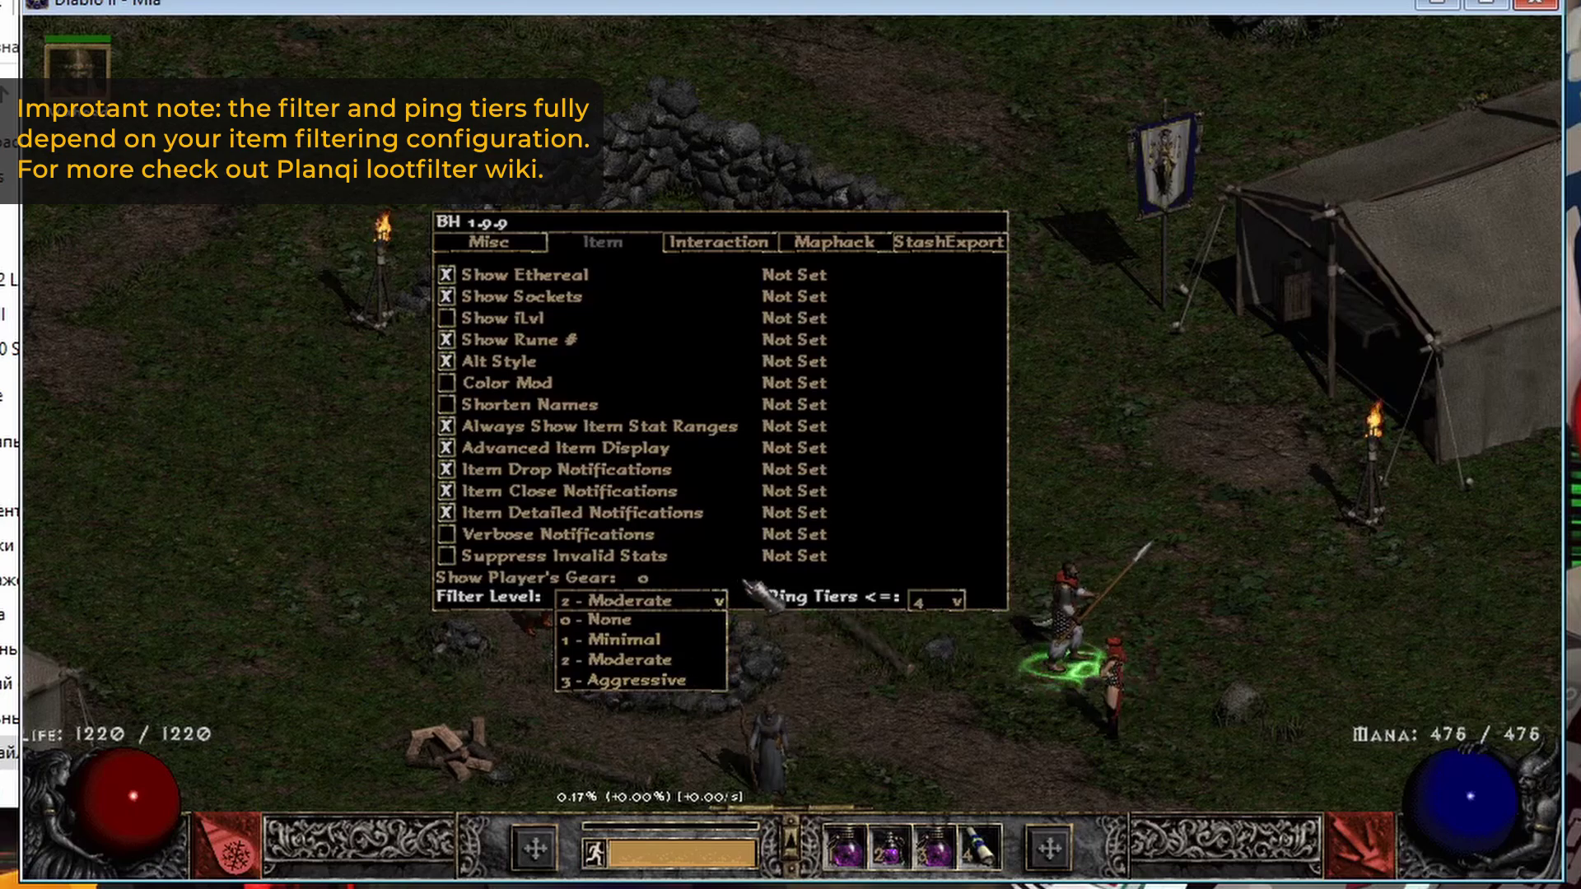
{"action": "left_click", "coordinate": [774, 586]}
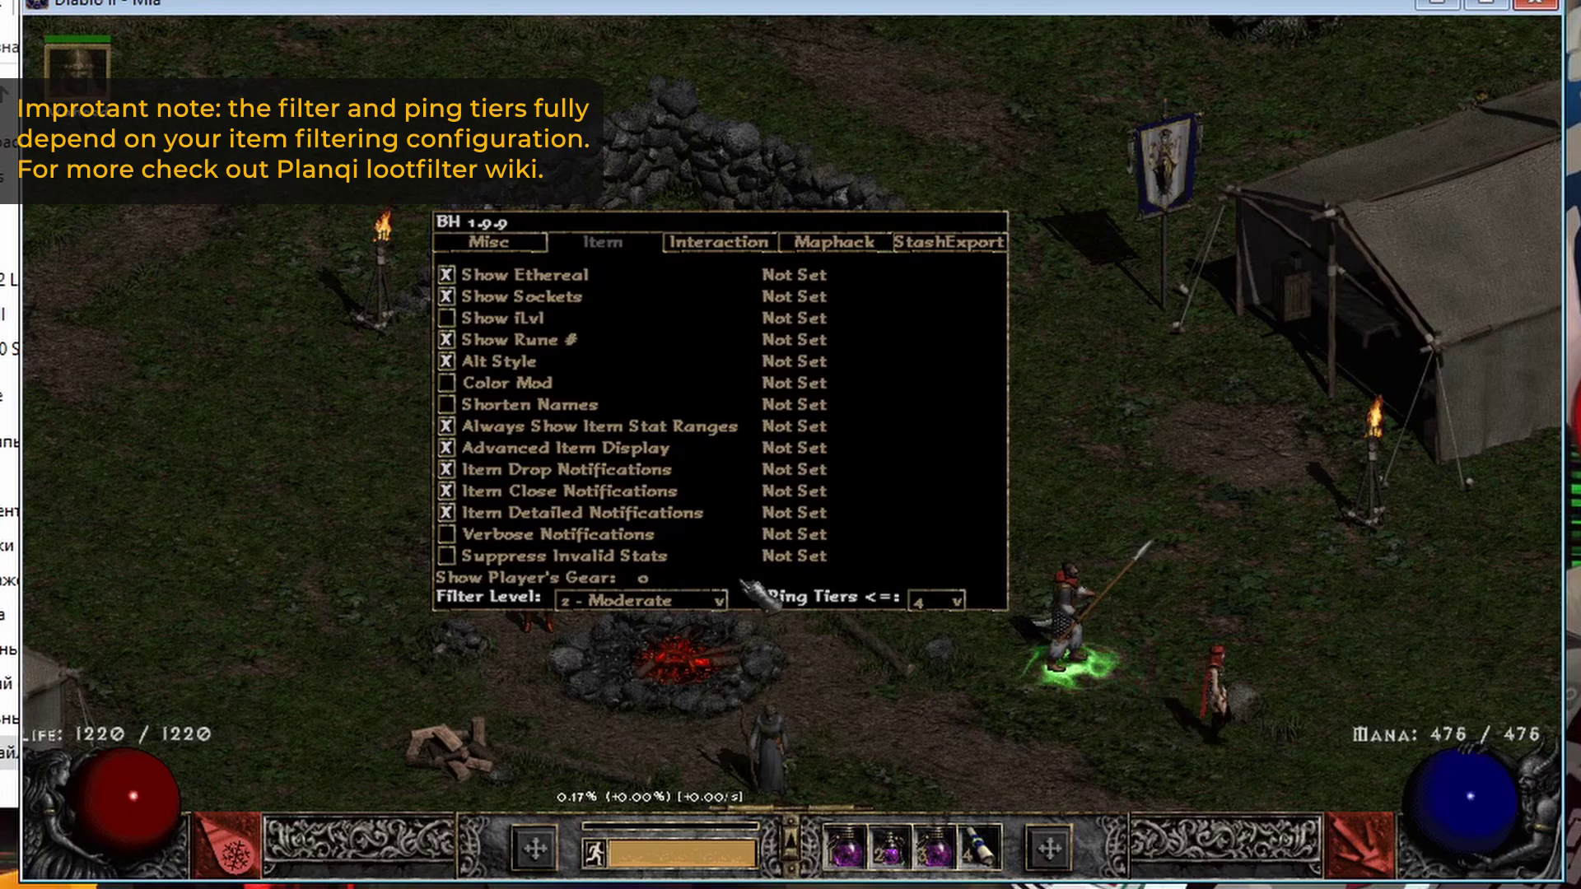
- Set the Filter Level to 3 - Aggressive and review the Ping Tiers choices, leaving the tier at 4
{"action": "left_click", "coordinate": [715, 600]}
{"action": "left_click", "coordinate": [634, 680]}
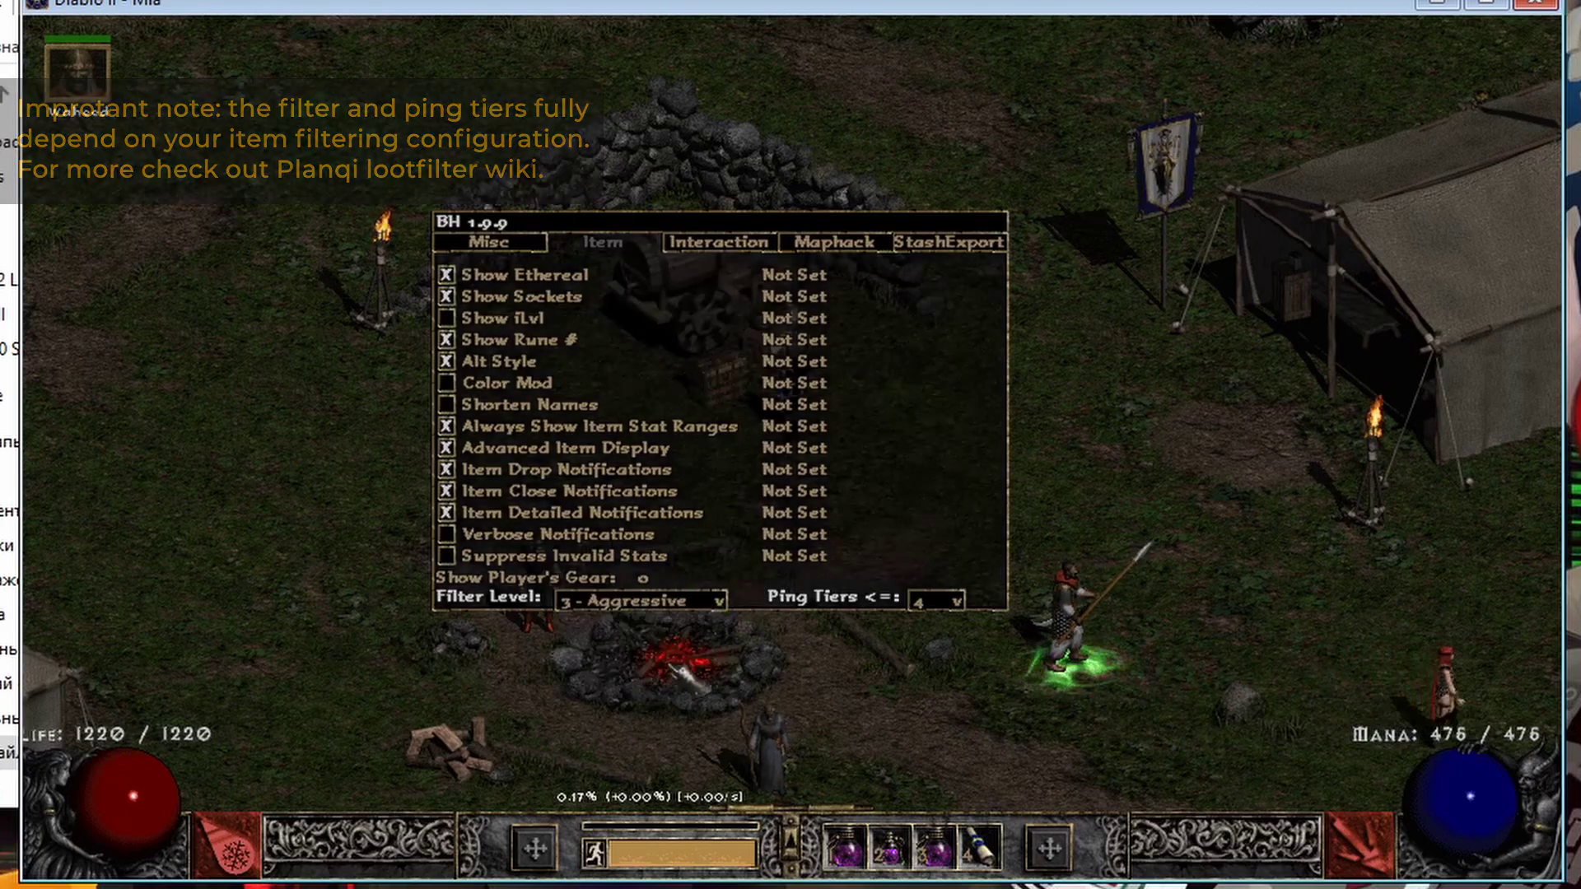
{"action": "left_click", "coordinate": [956, 599]}
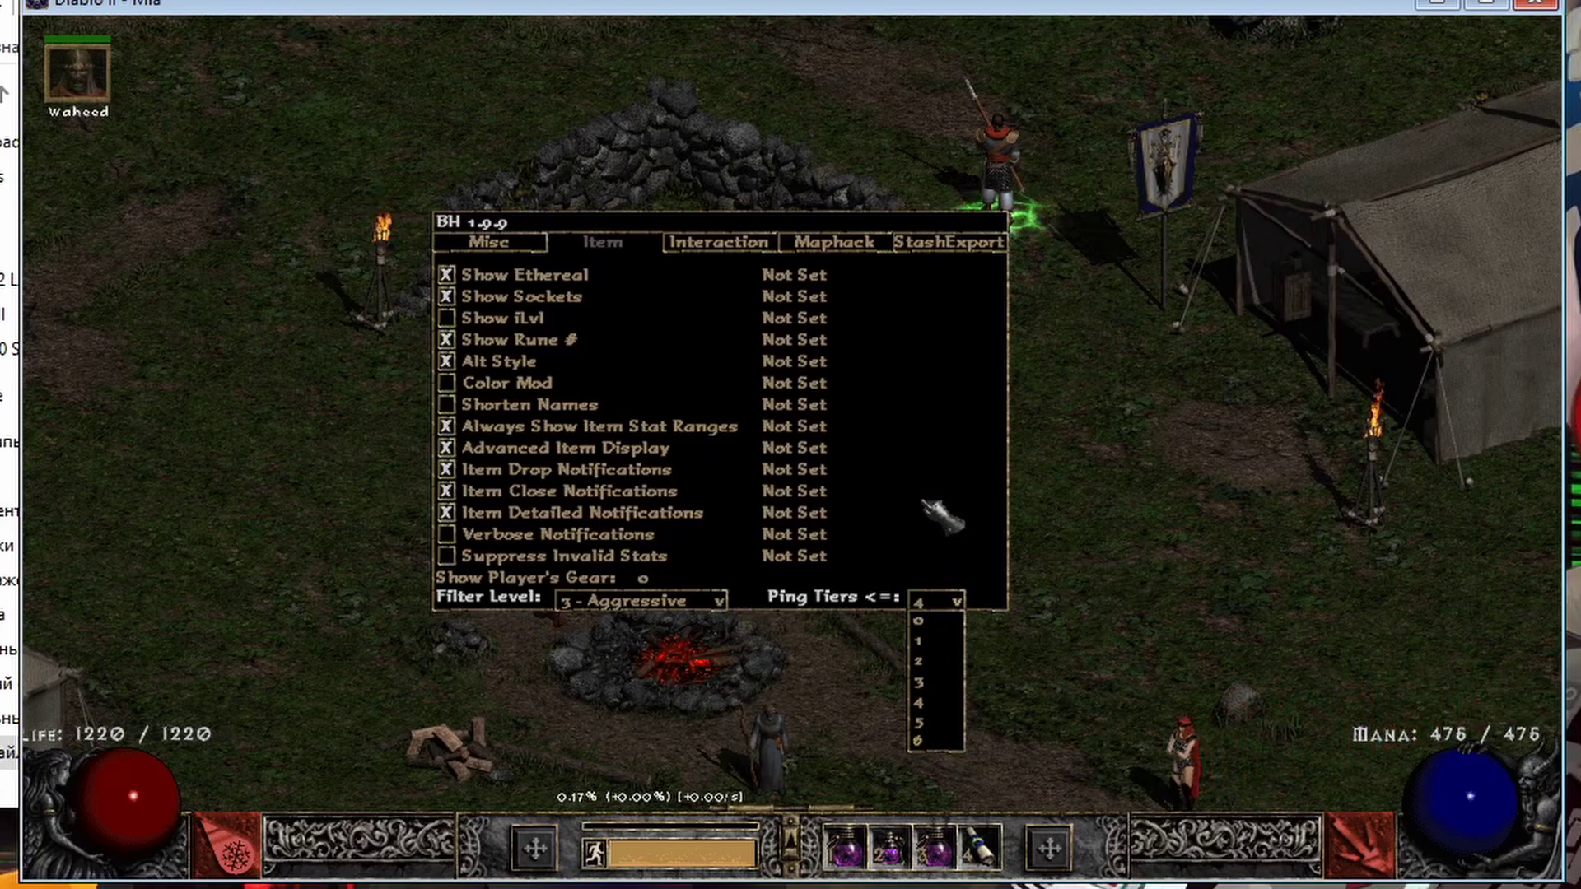
{"action": "left_click", "coordinate": [914, 514]}
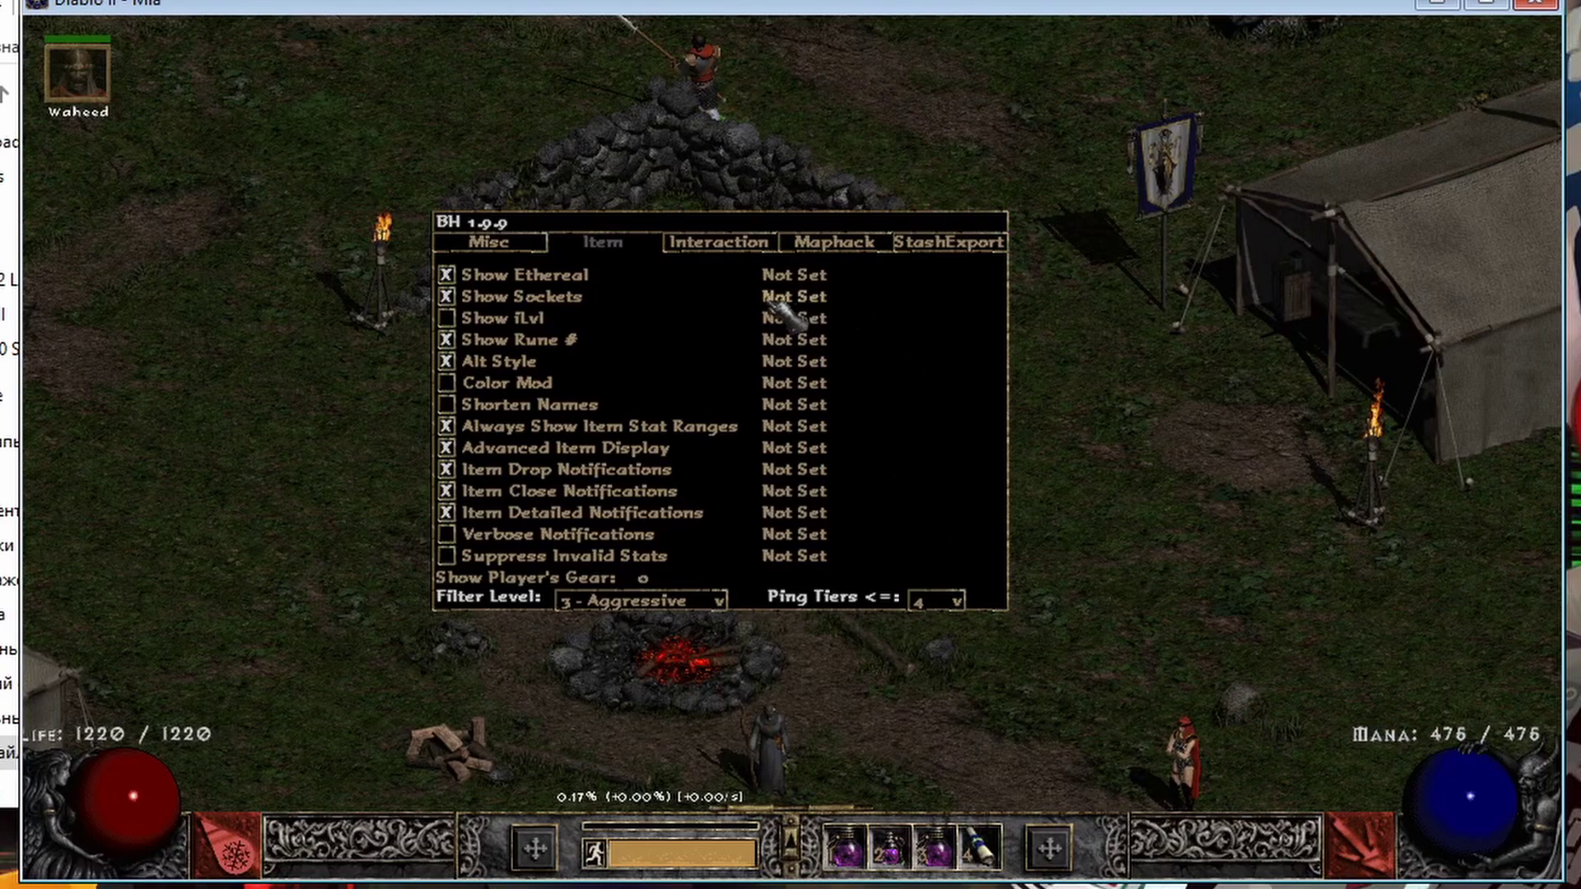
- In the Interaction settings, clear the key bindings for Use Healing Potion and Use Mana Potion
{"action": "left_click", "coordinate": [718, 244]}
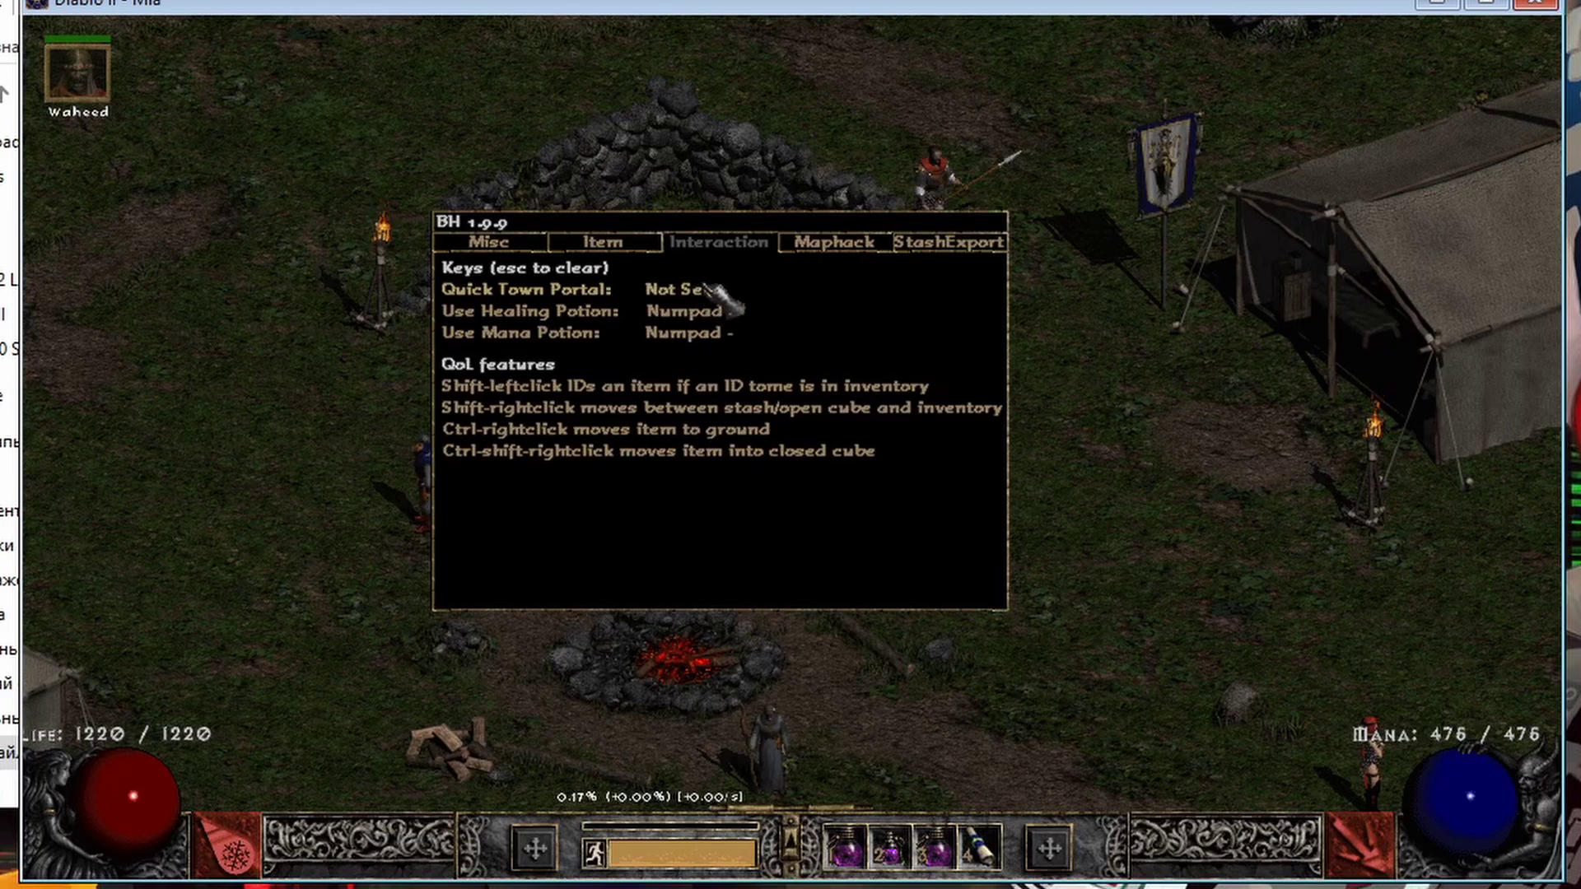
{"action": "left_click", "coordinate": [691, 311]}
{"action": "key", "text": "Escape"}
{"action": "left_click", "coordinate": [688, 333]}
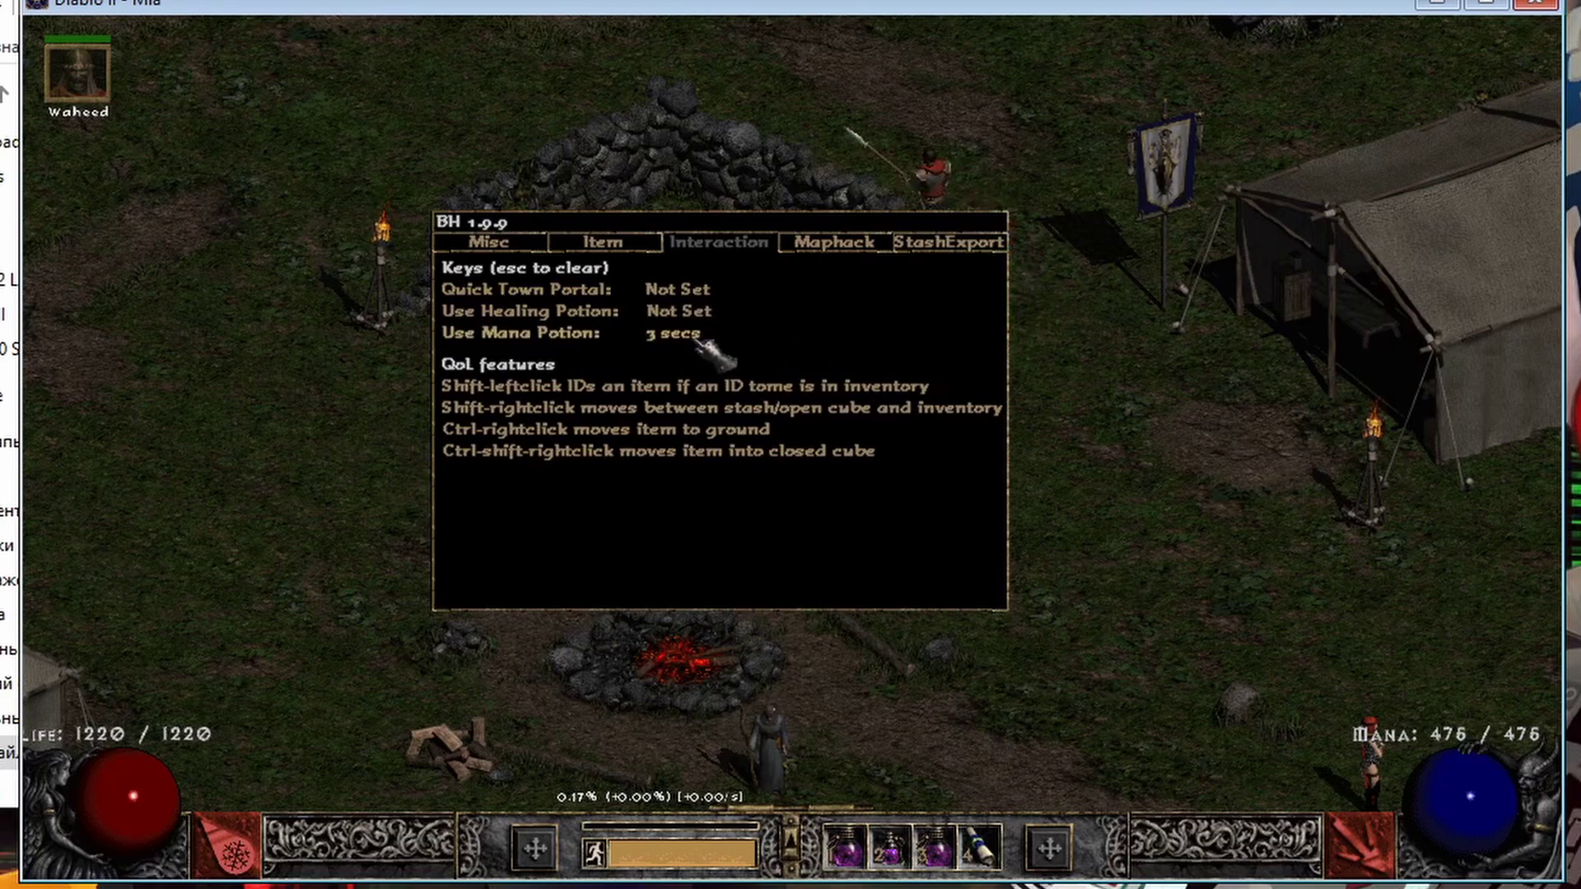
{"action": "key", "text": "Escape"}
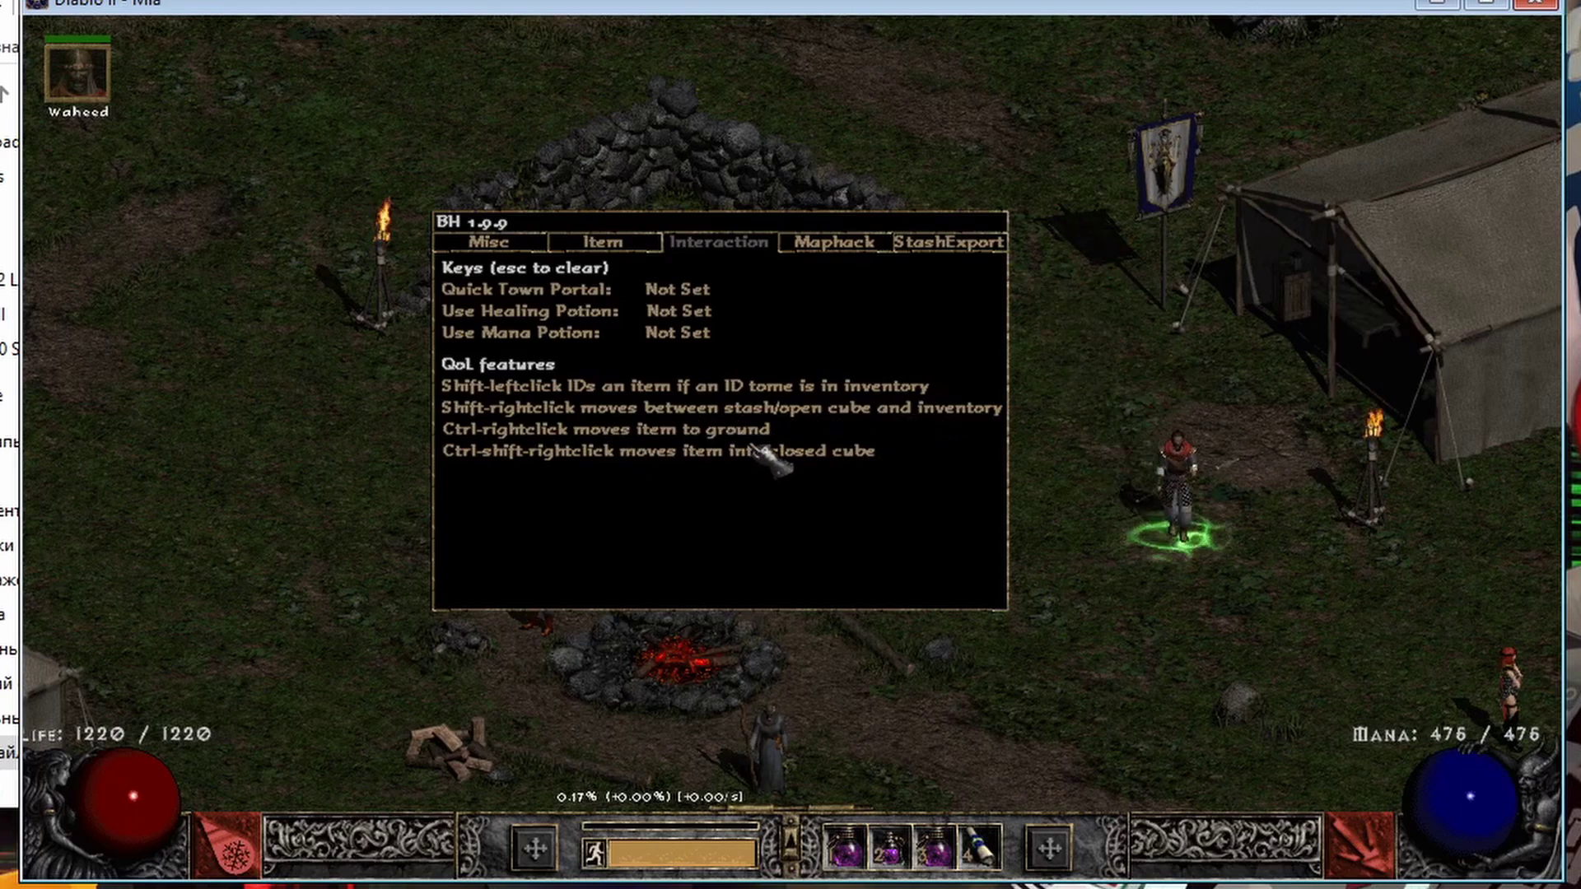
- In the Maphack settings, disable Auto Reveal, Show Monsters, Enchantments and Resistances
{"action": "left_click", "coordinate": [832, 242]}
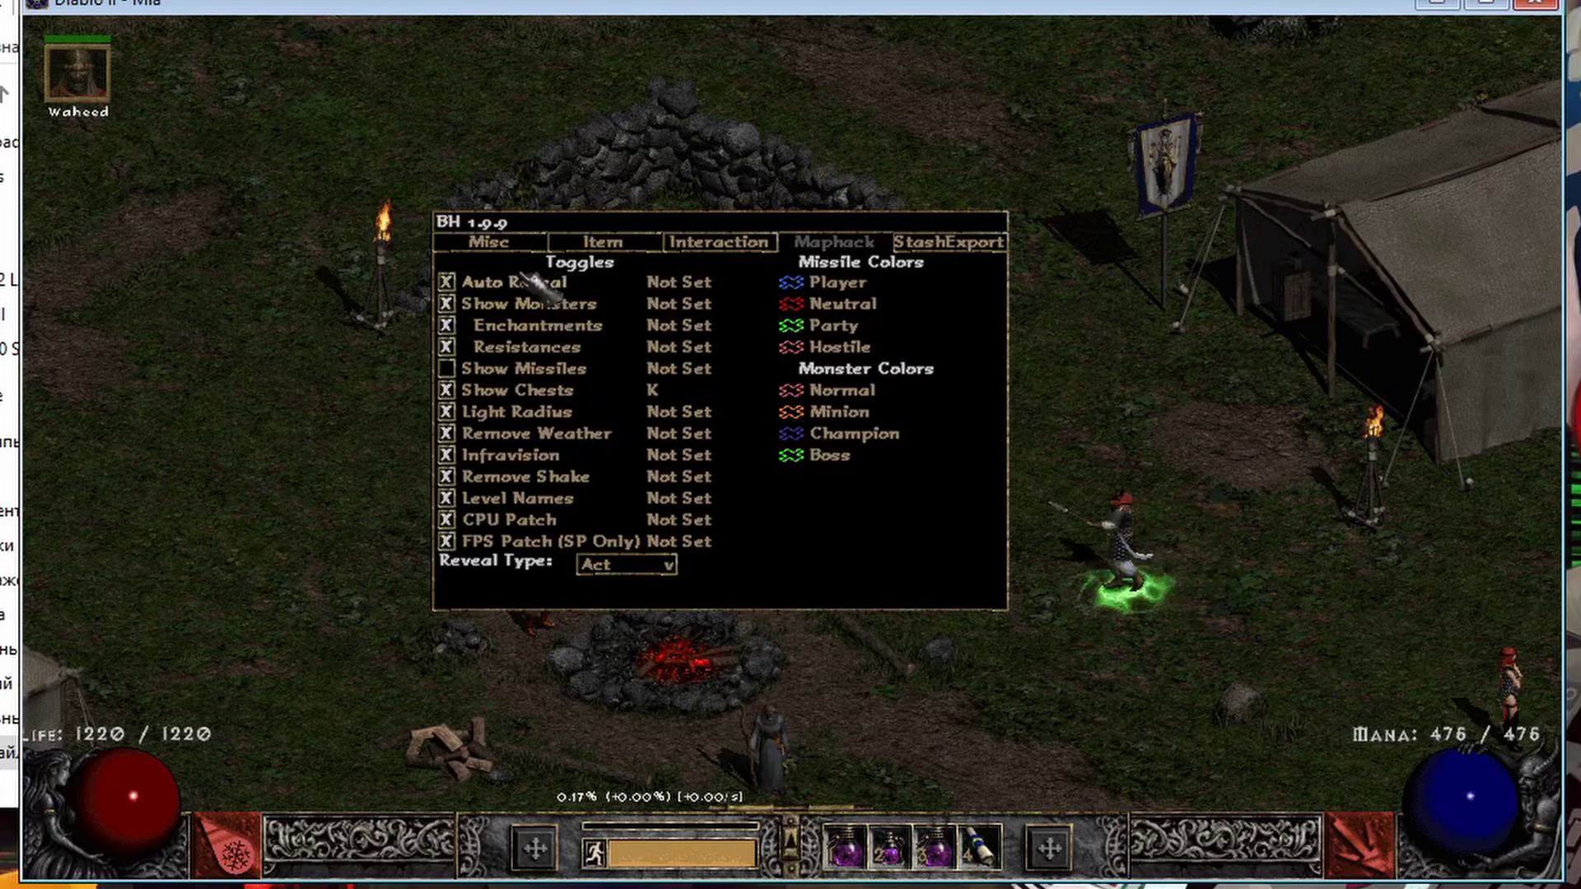
{"action": "left_click", "coordinate": [498, 284]}
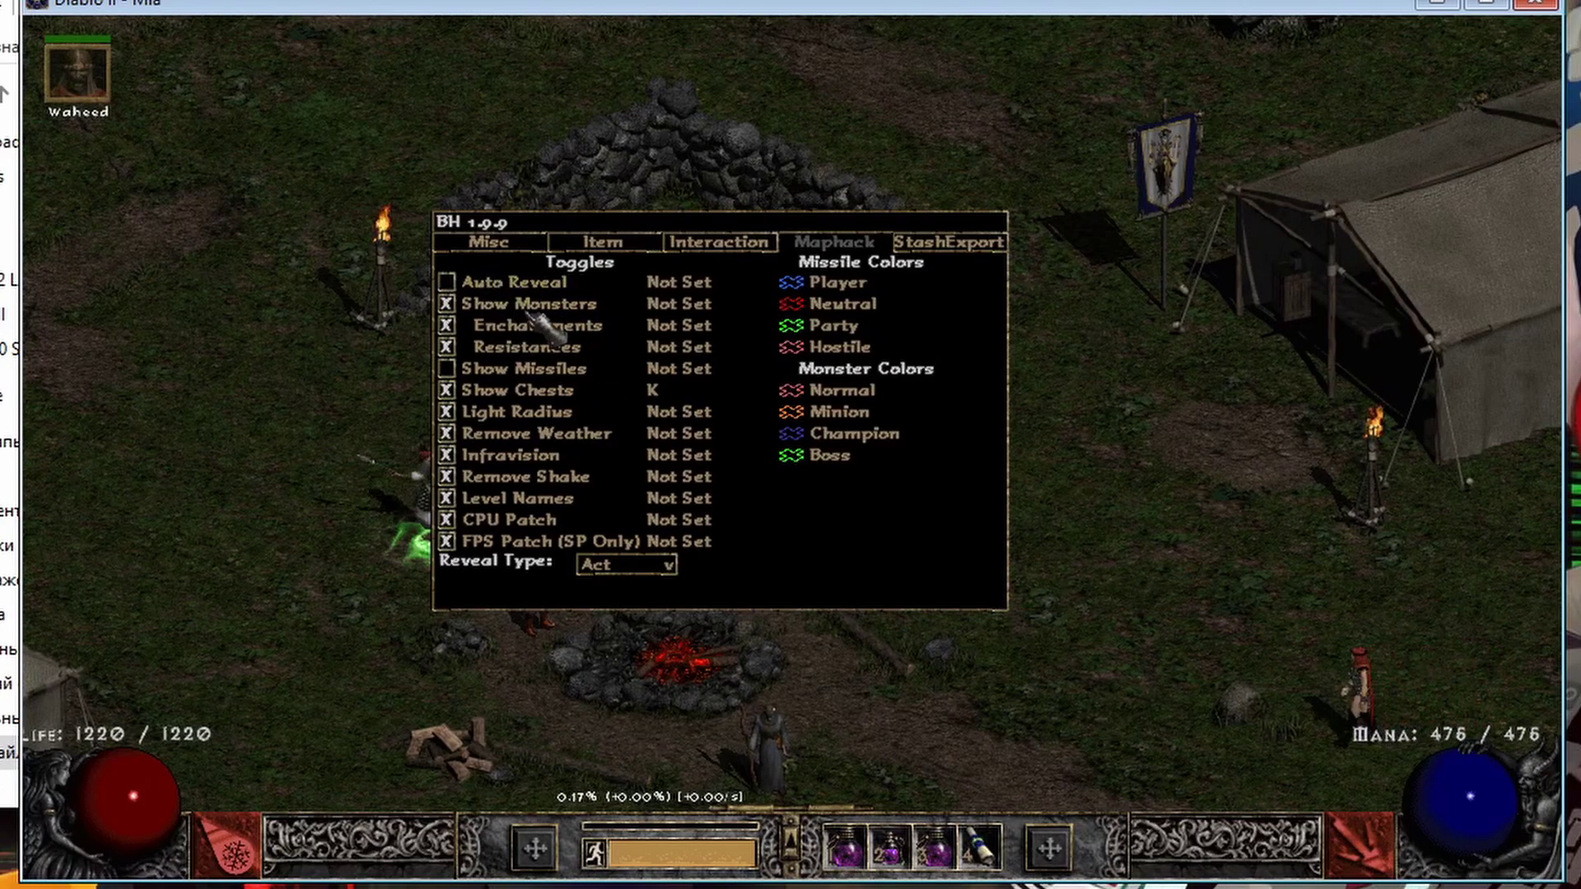
{"action": "left_click", "coordinate": [527, 303]}
{"action": "left_click", "coordinate": [539, 327]}
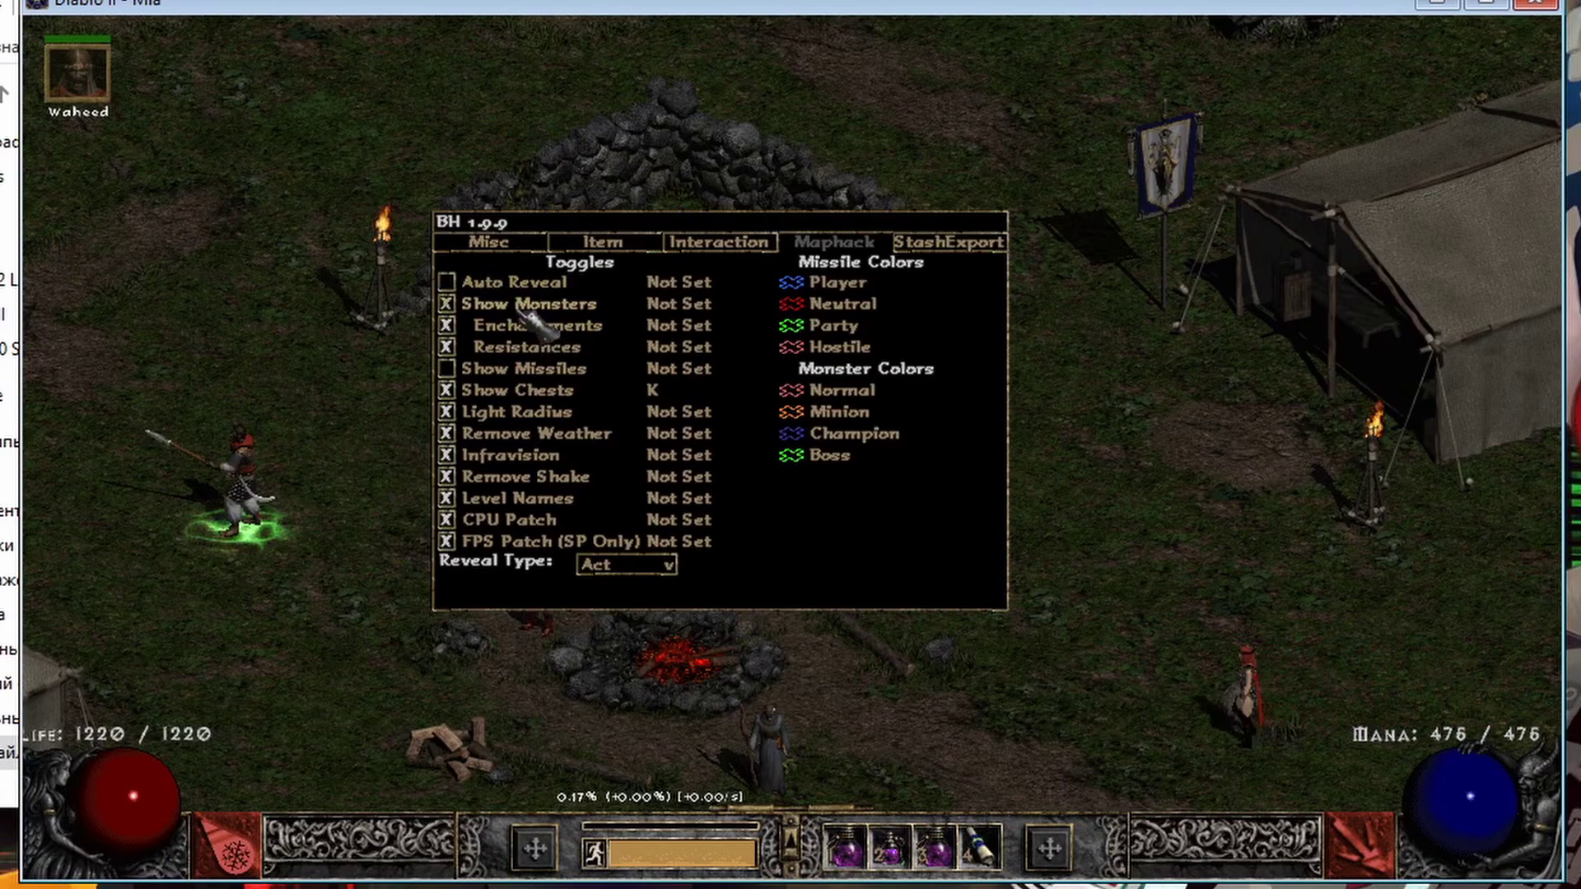
{"action": "left_click", "coordinate": [567, 348]}
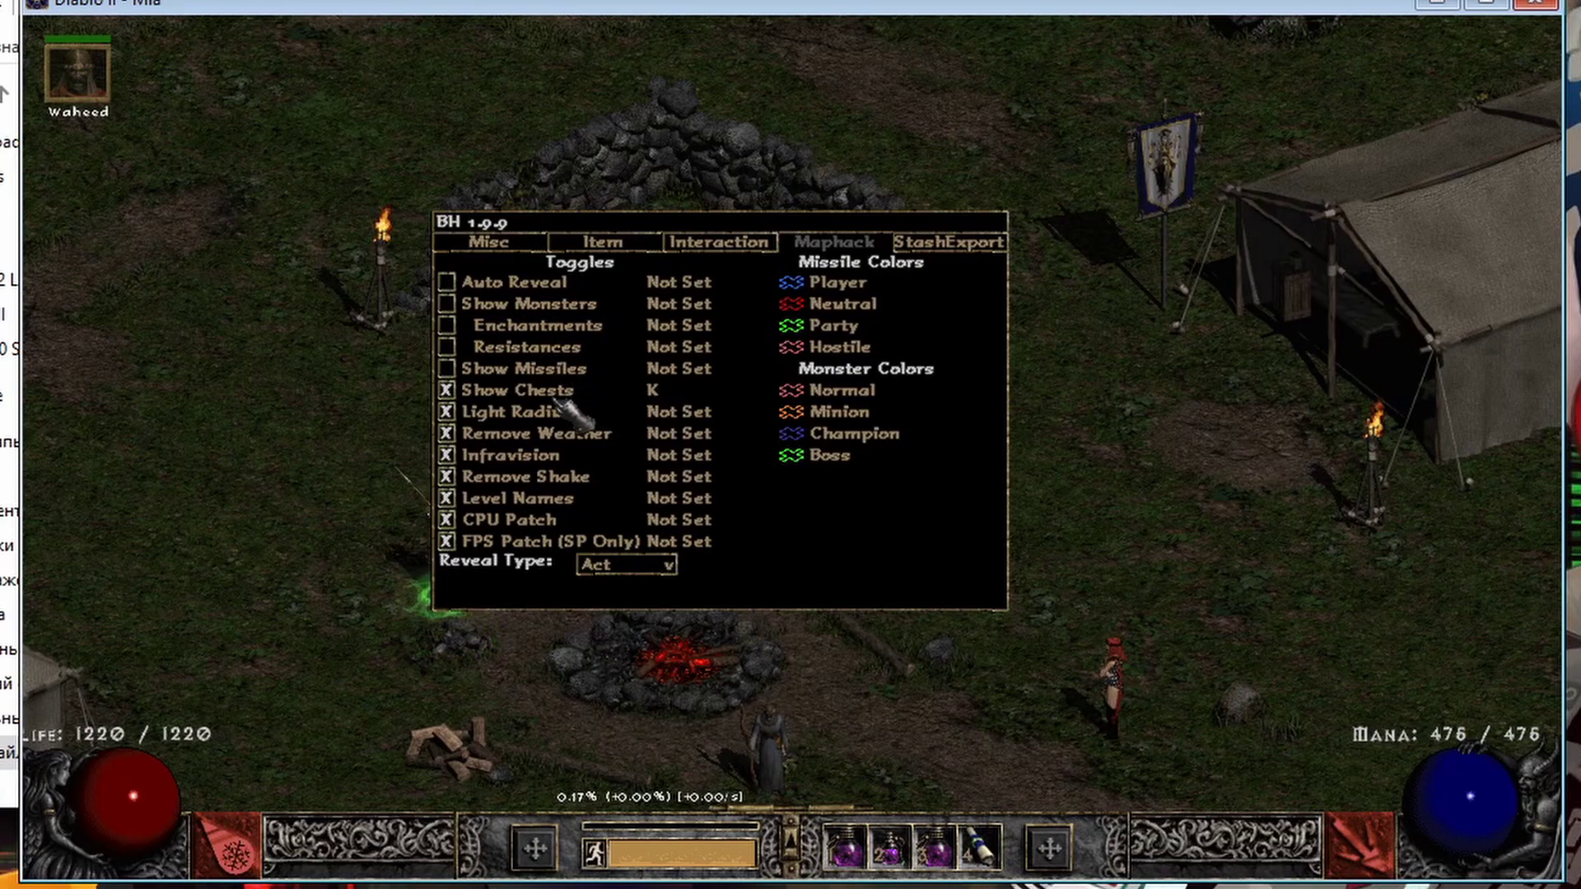
- Disable Show Chests, Light Radius, Remove Weather, Infravision and Level Names, keeping Remove Shake, CPU Patch and FPS Patch (SP Only) enabled
{"action": "left_click", "coordinate": [554, 390]}
{"action": "left_click", "coordinate": [546, 412]}
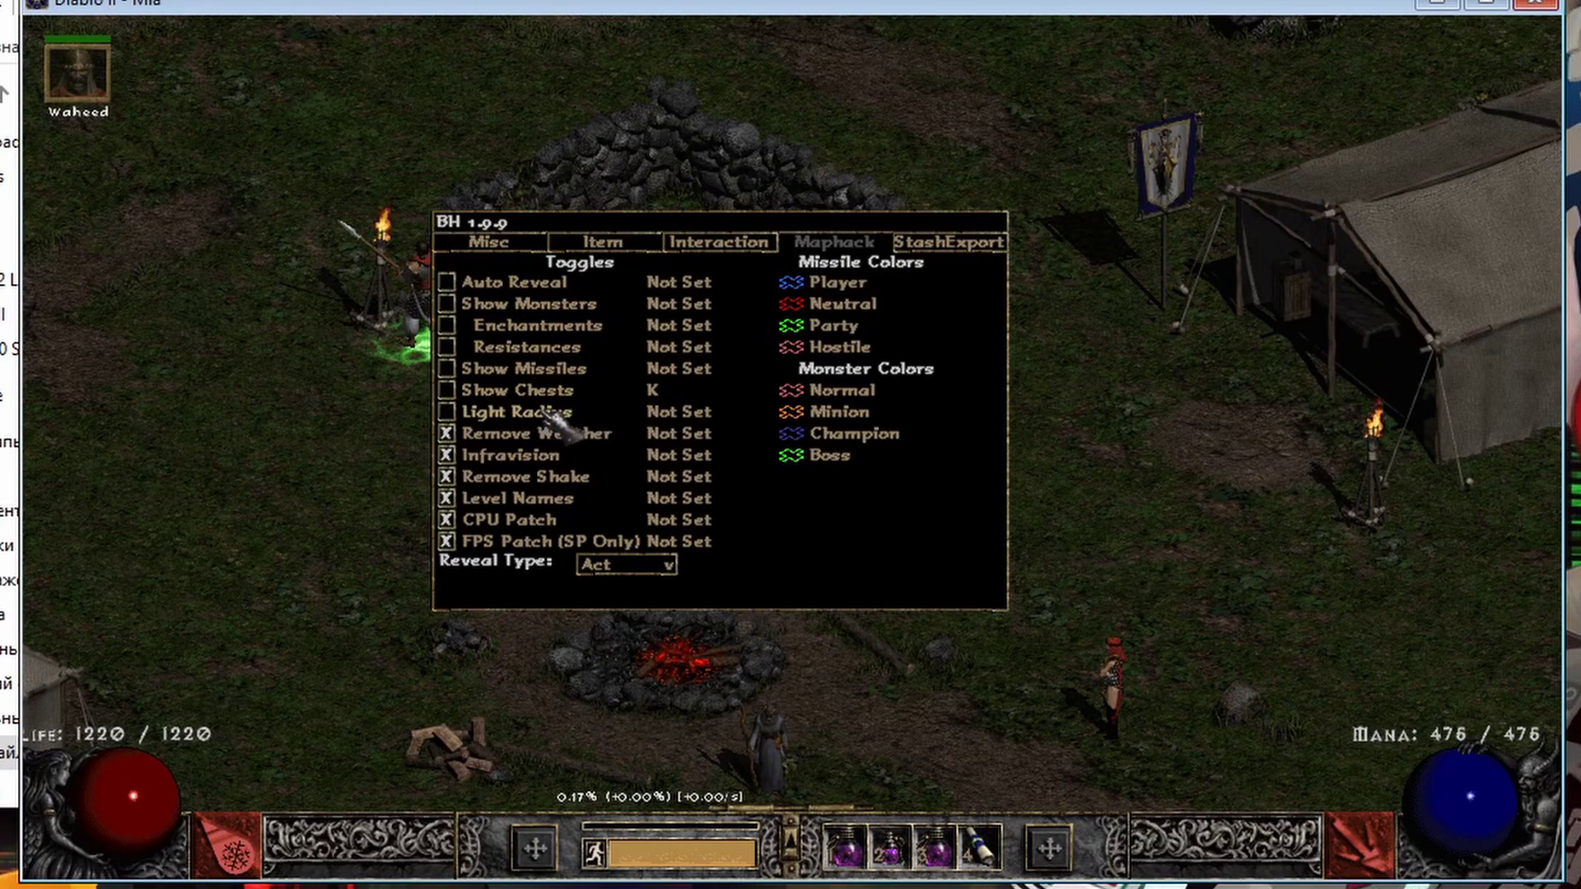
{"action": "left_click", "coordinate": [548, 413]}
{"action": "left_click", "coordinate": [568, 433]}
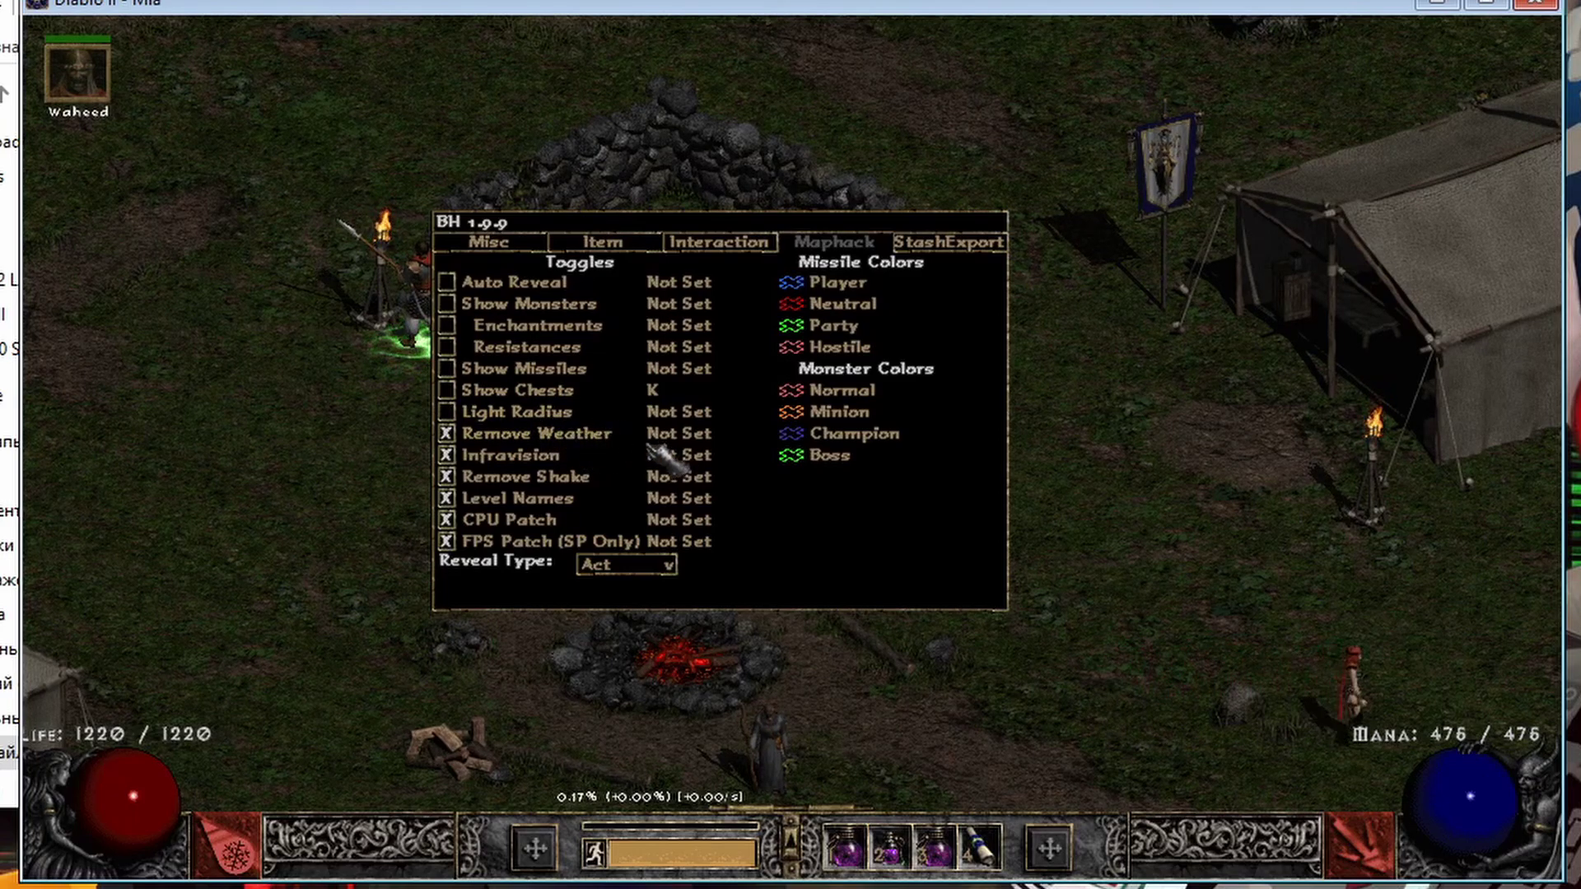
{"action": "left_click", "coordinate": [535, 457]}
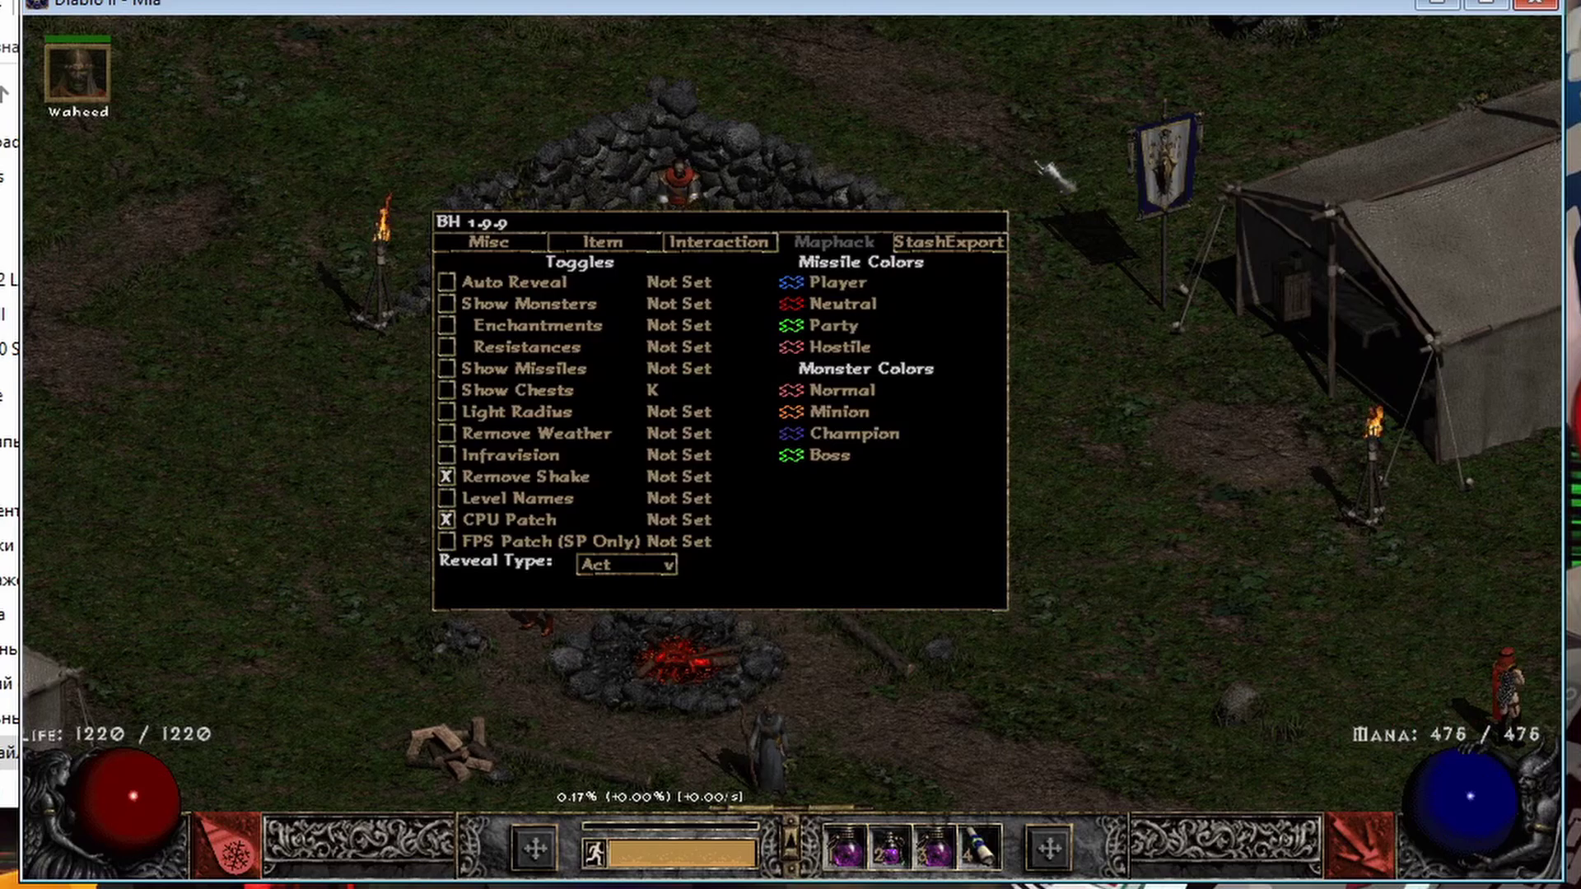
{"action": "left_click", "coordinate": [569, 545]}
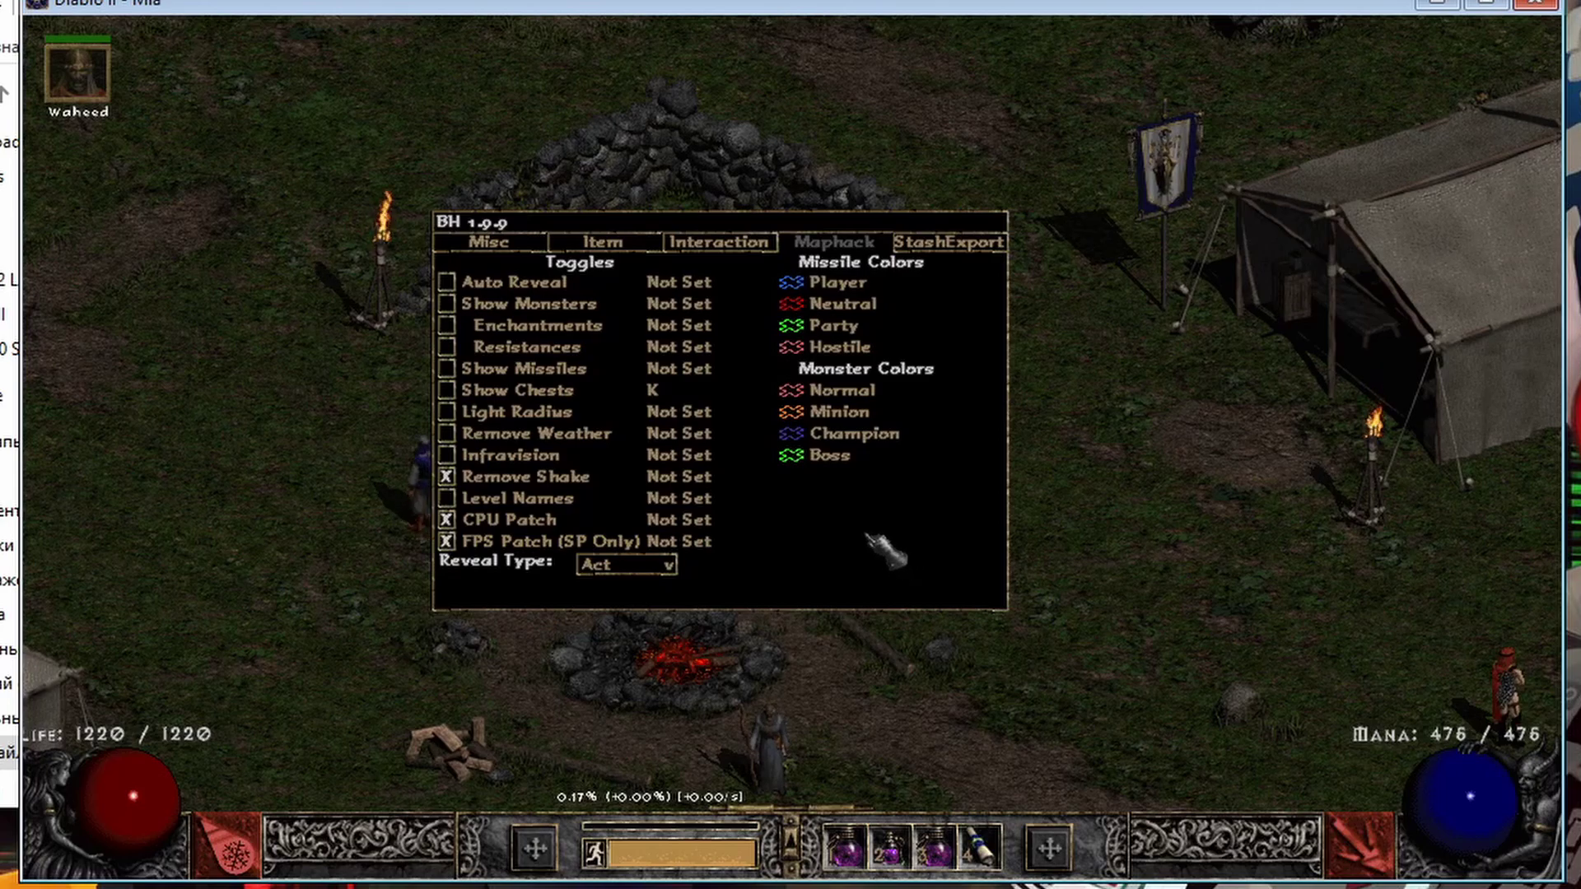
- Review the StashExport settings without changing them and minimize the BH settings window
{"action": "left_click", "coordinate": [955, 244]}
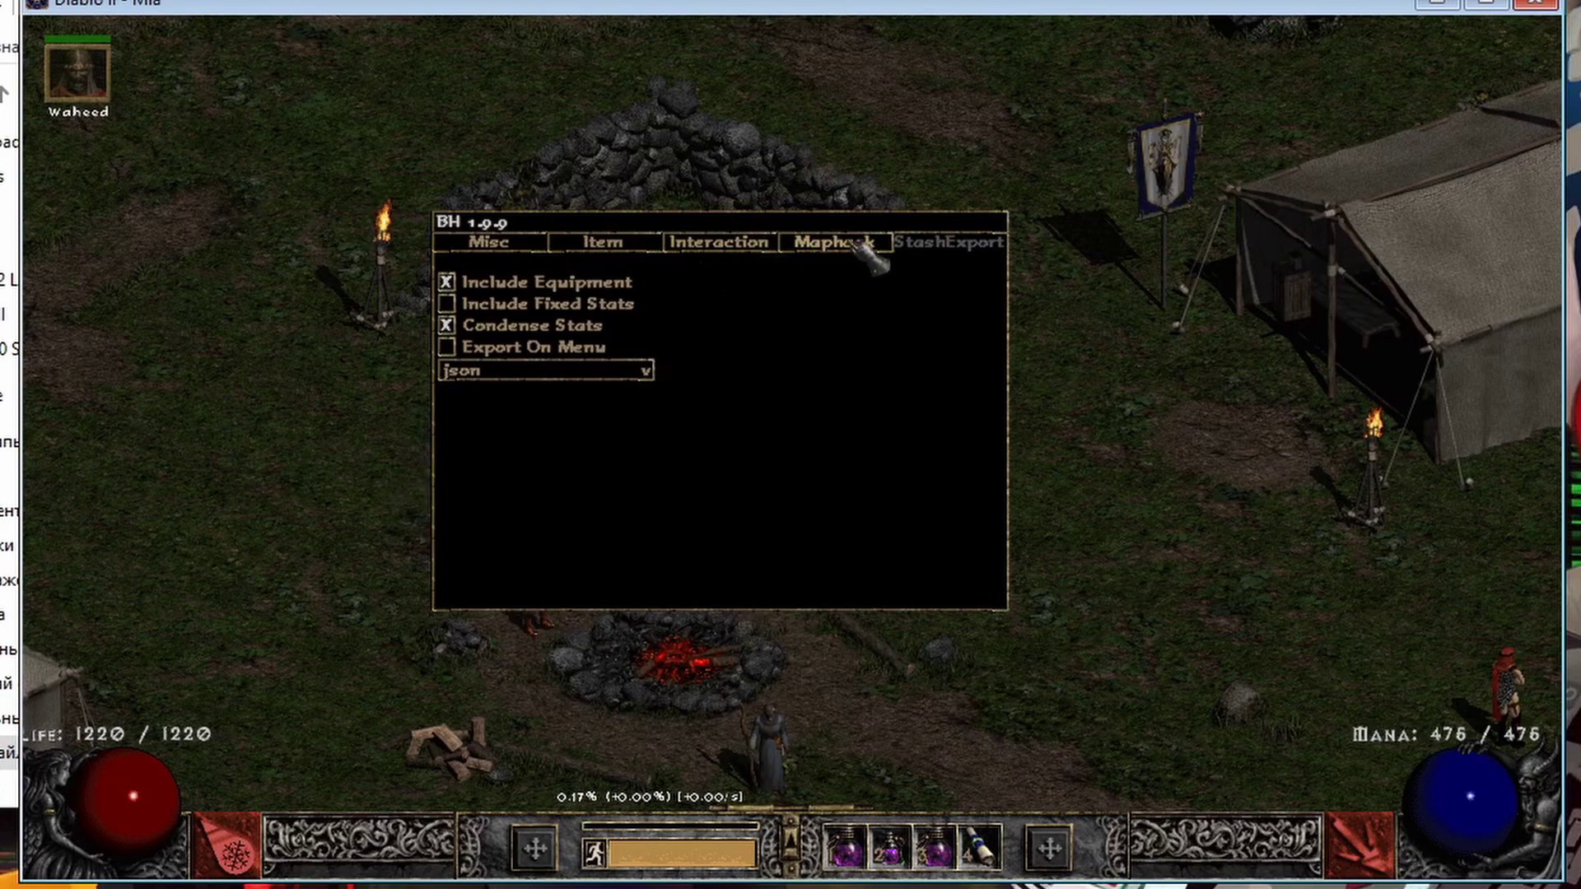
{"action": "right_click", "coordinate": [762, 226]}
{"action": "left_click", "coordinate": [848, 449]}
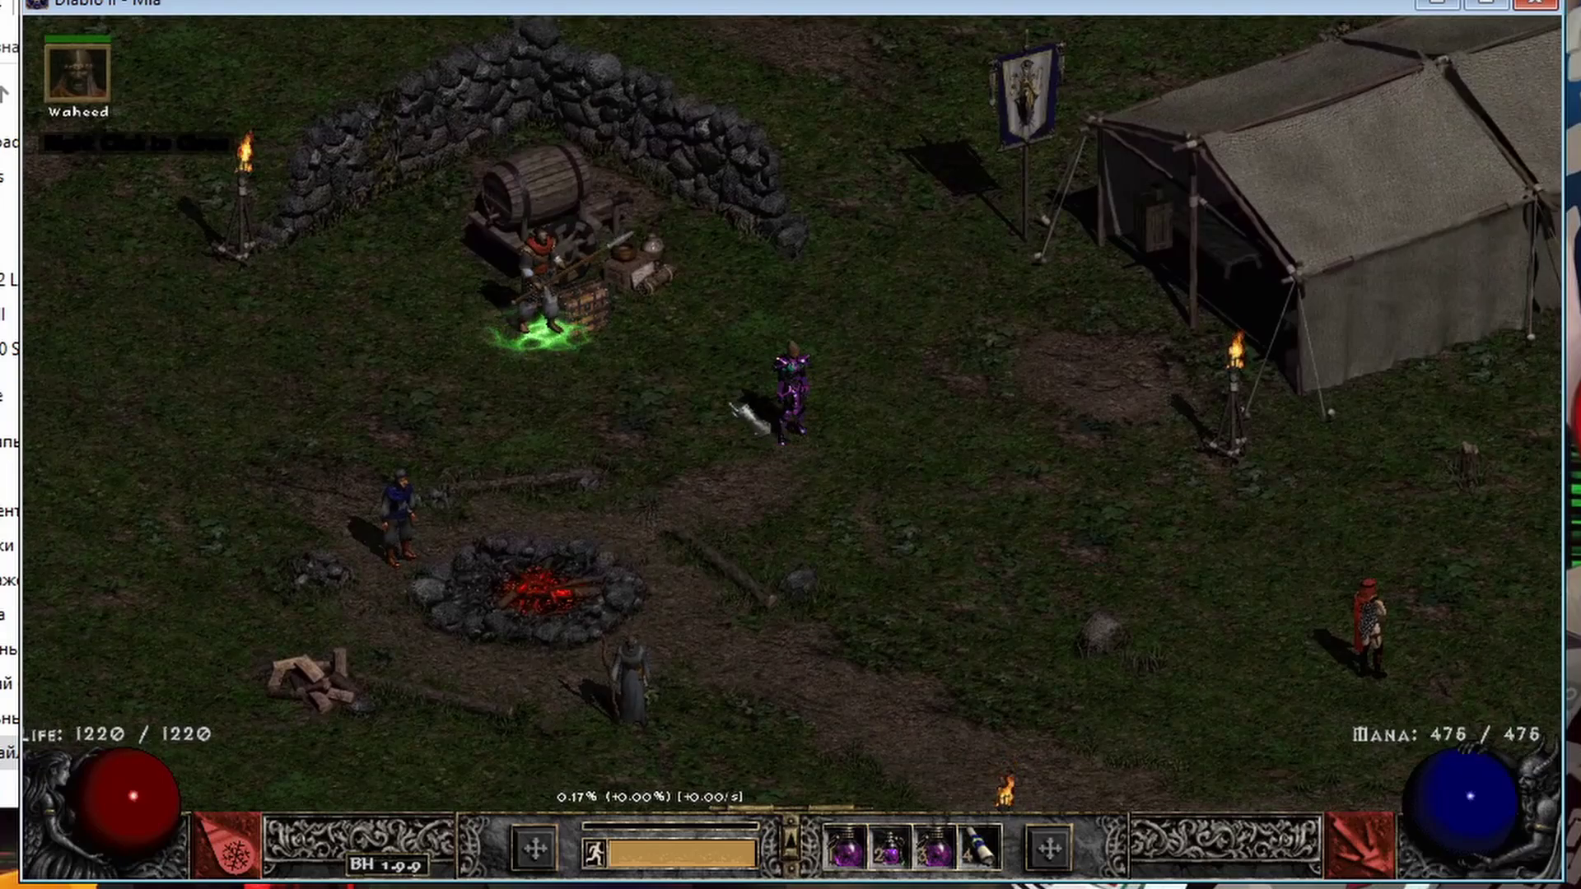
- Open the stash in camp, go to the shared page Slot 2 Dump, and move a pair of unidentified gloves into the inventory
{"action": "left_click", "coordinate": [805, 441]}
{"action": "left_click", "coordinate": [700, 358]}
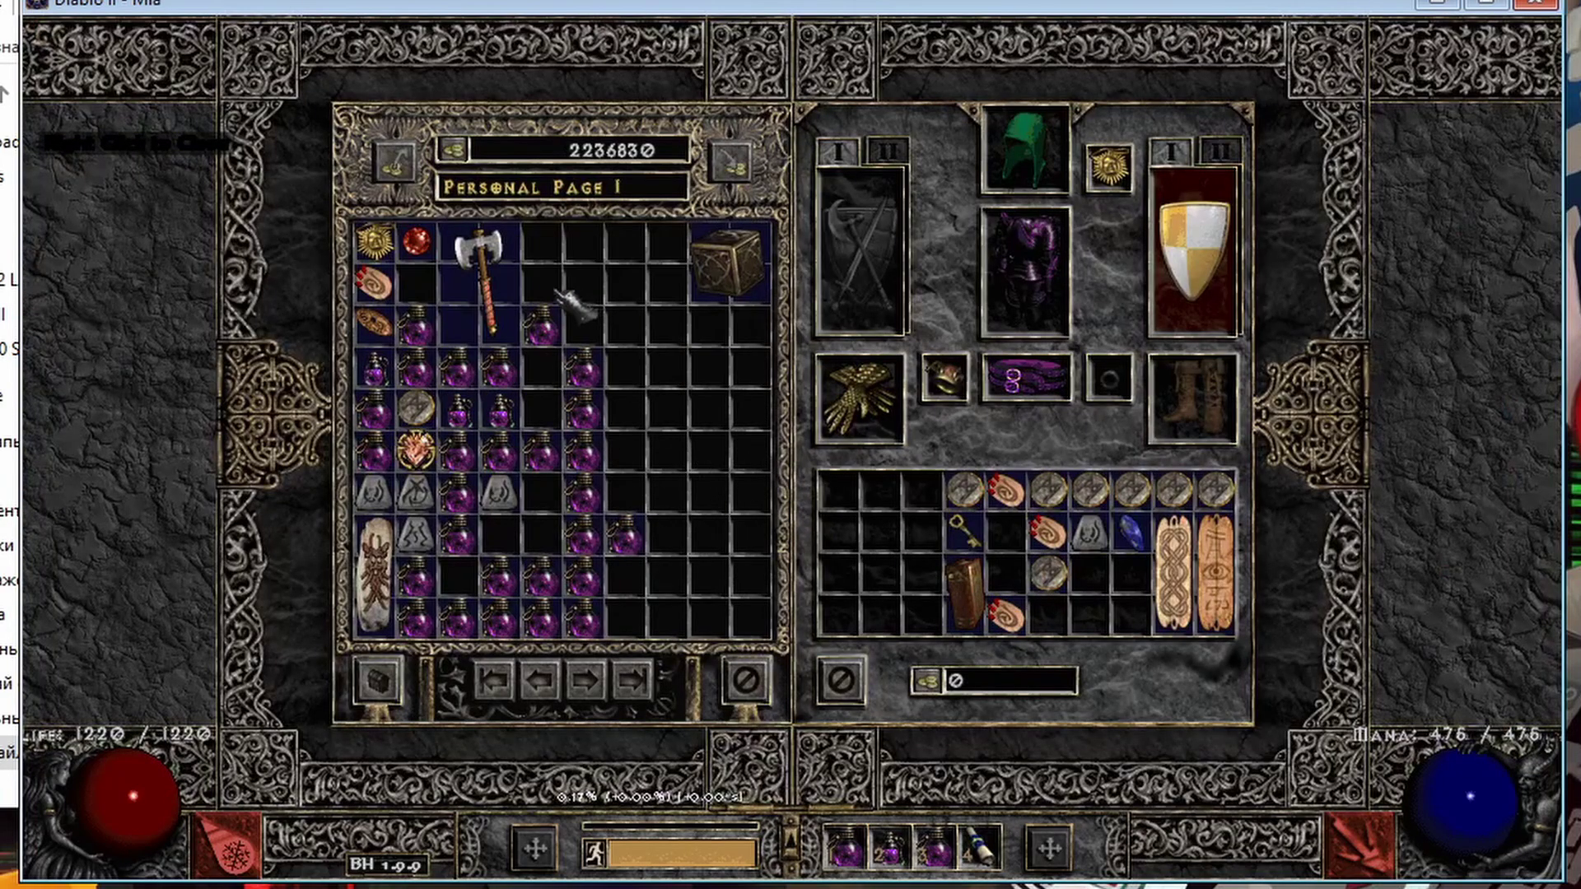
{"action": "left_click", "coordinate": [386, 681]}
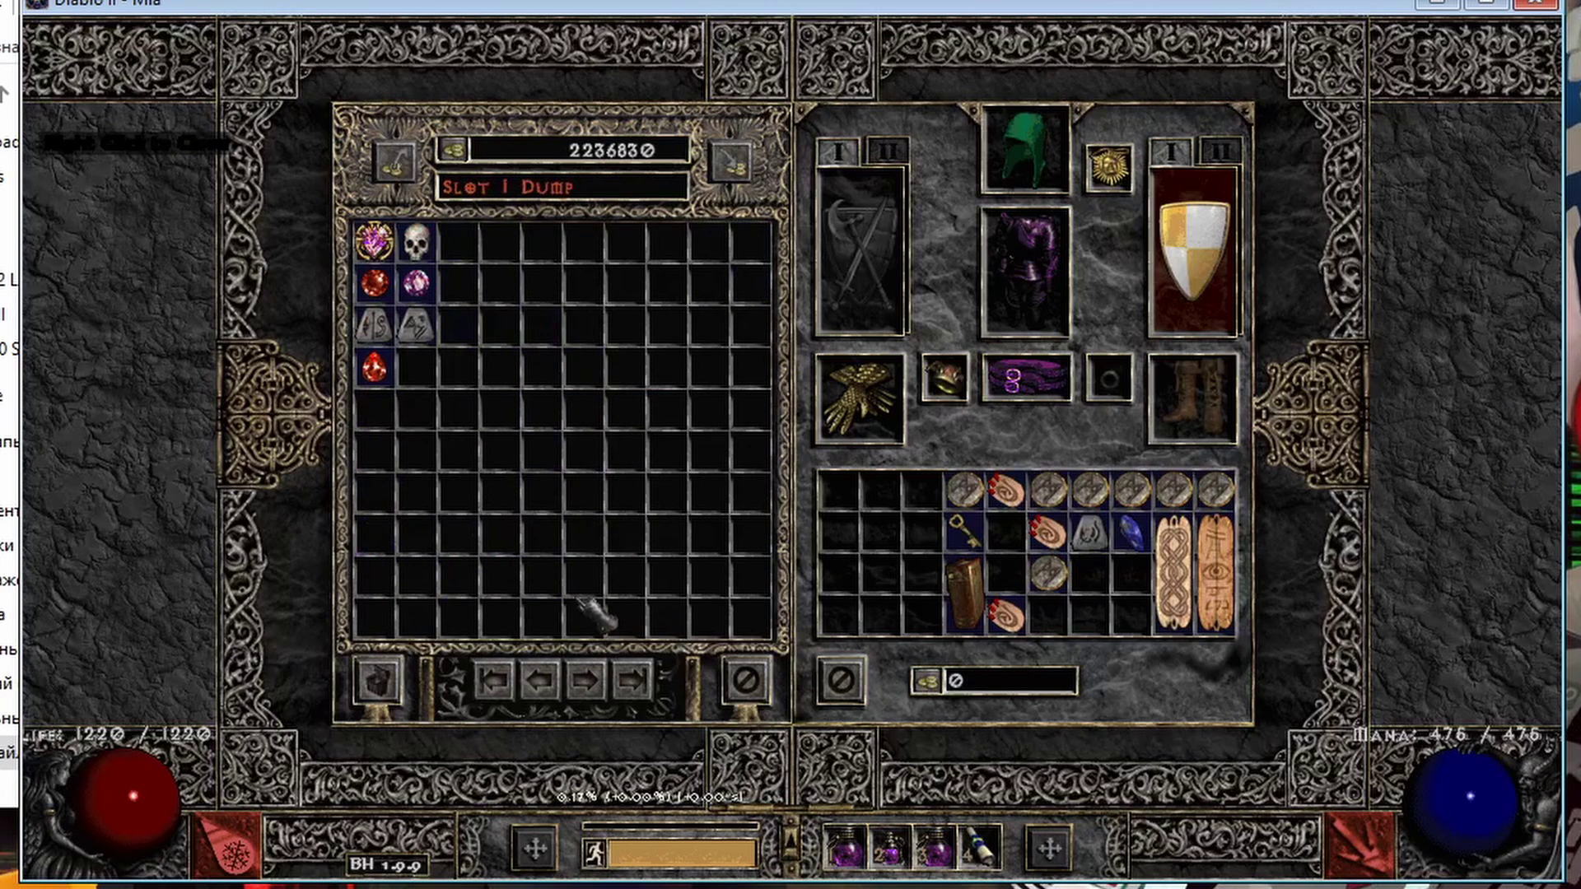
{"action": "left_click", "coordinate": [586, 680]}
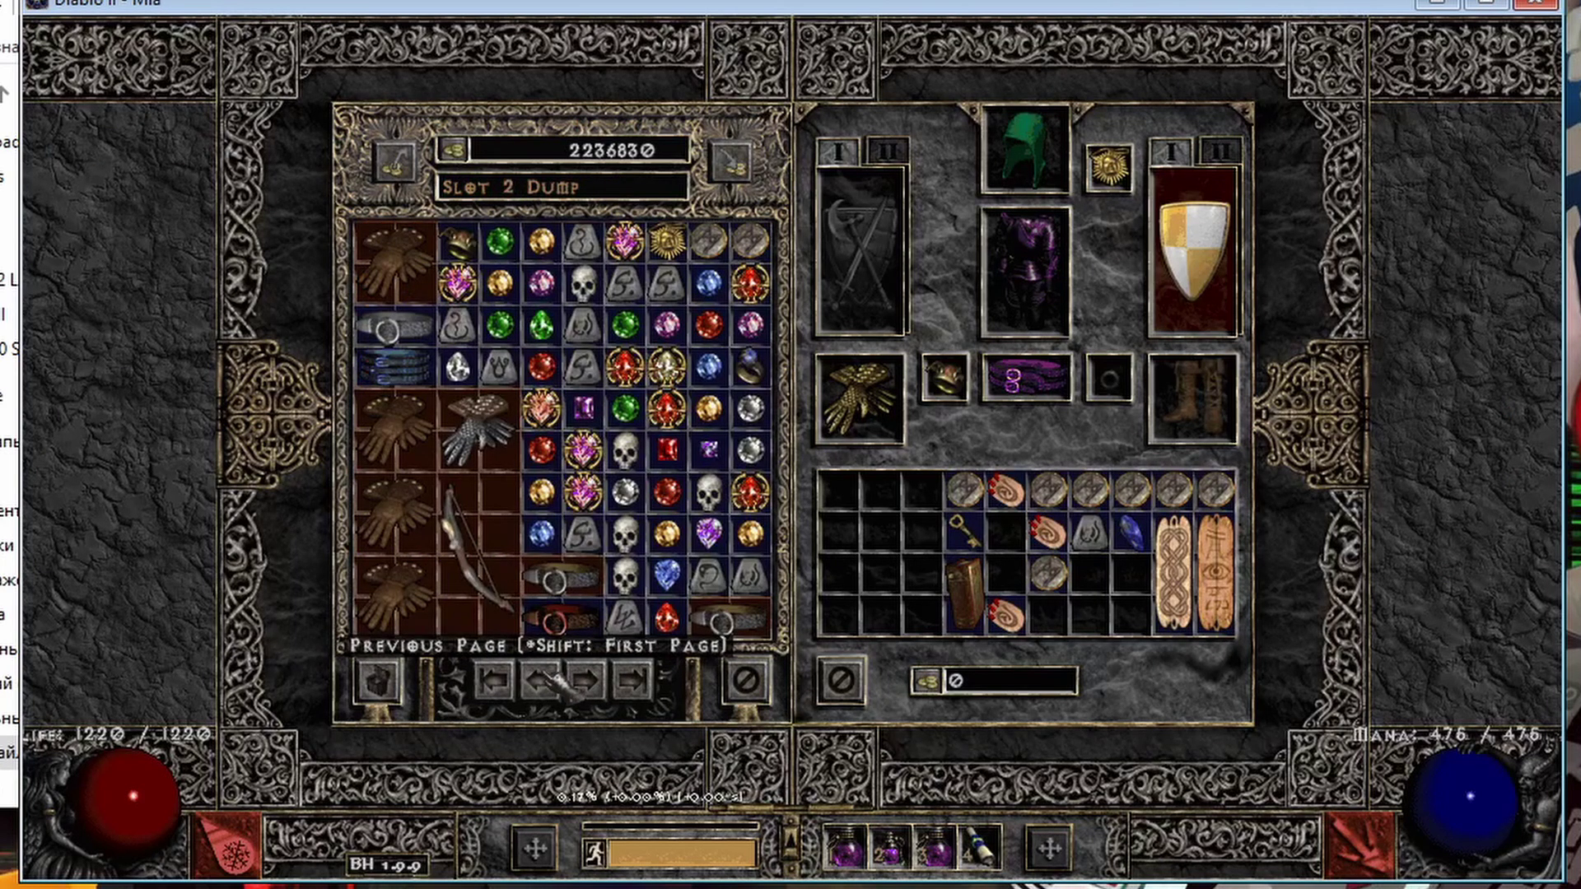
{"action": "left_click", "coordinate": [540, 680]}
{"action": "left_click", "coordinate": [586, 680]}
{"action": "left_click", "coordinate": [478, 428], "text": "ctrl"}
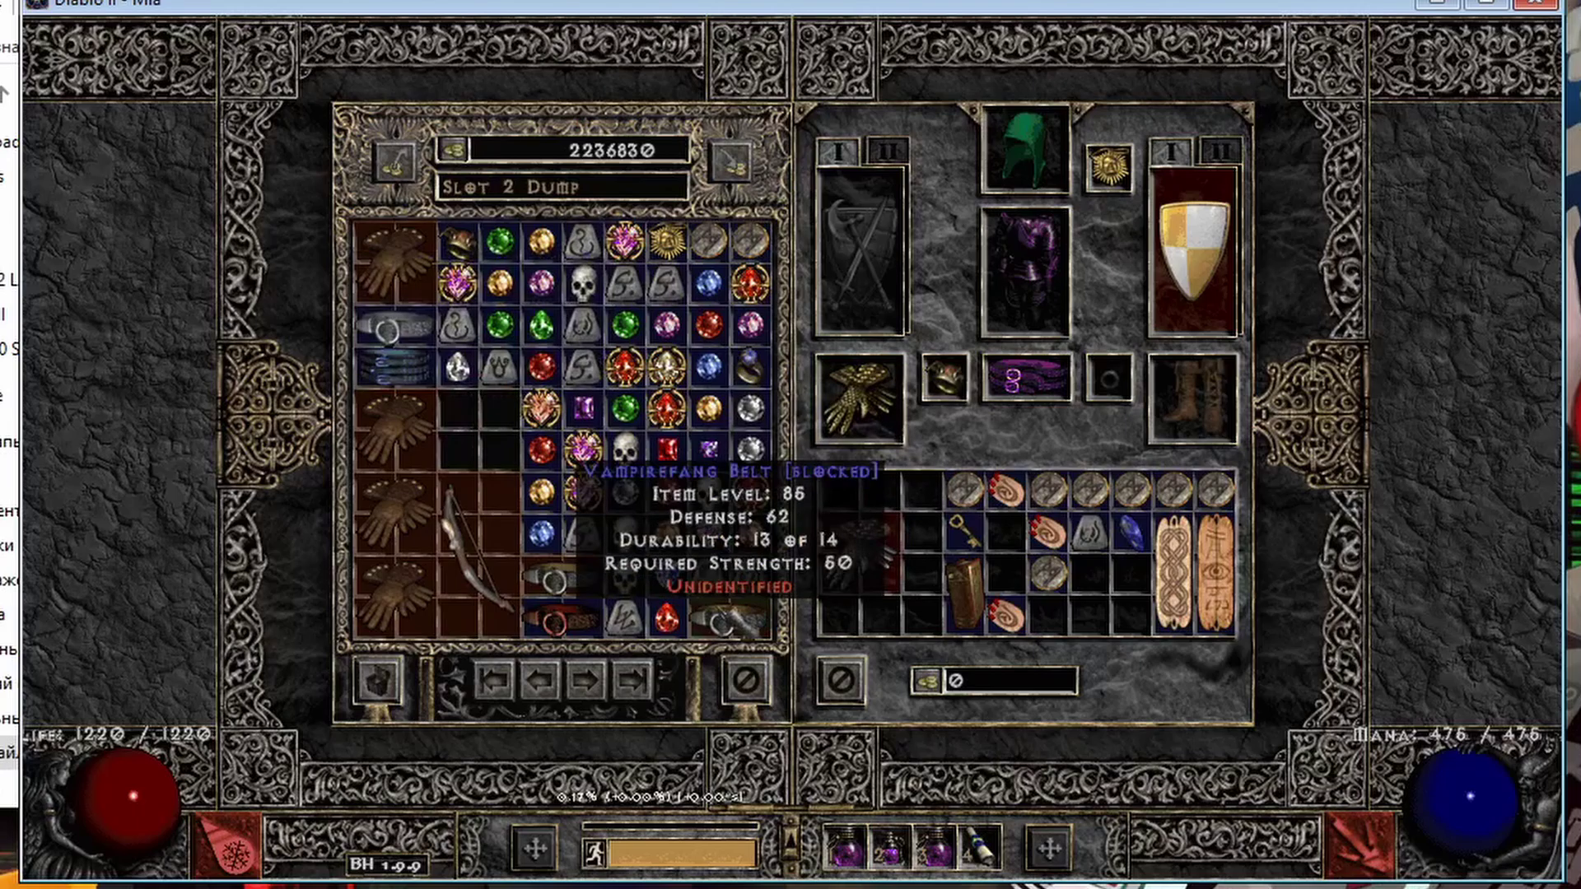
- Close the stash, open the inventory and identify the gloves with the identify tome
{"action": "key", "text": "Escape"}
{"action": "key", "text": "i"}
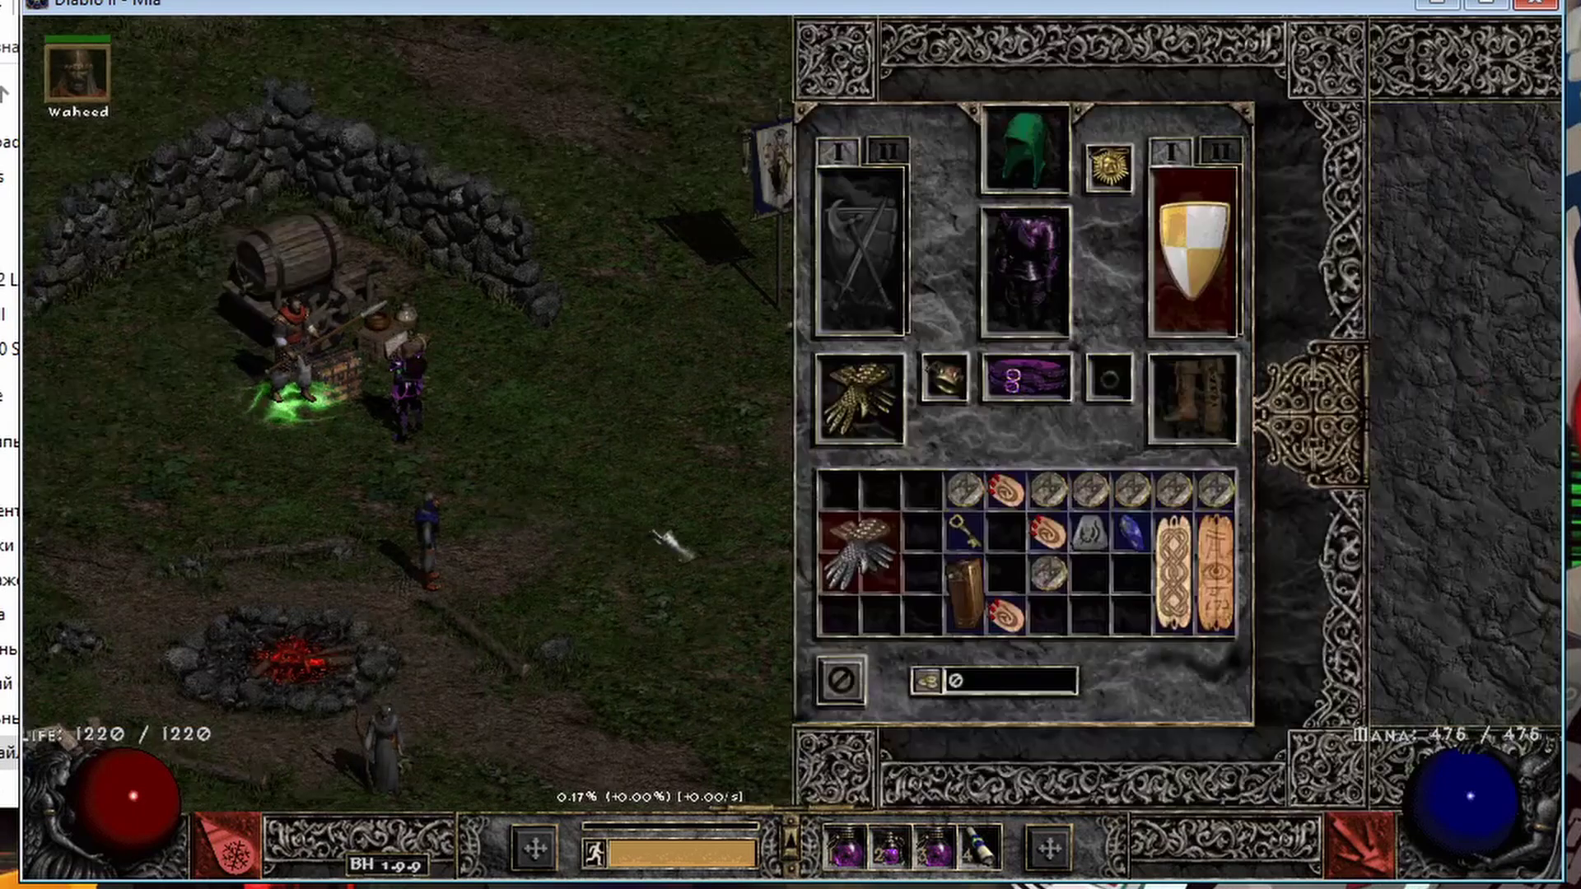
{"action": "right_click", "coordinate": [965, 593]}
{"action": "left_click", "coordinate": [875, 550]}
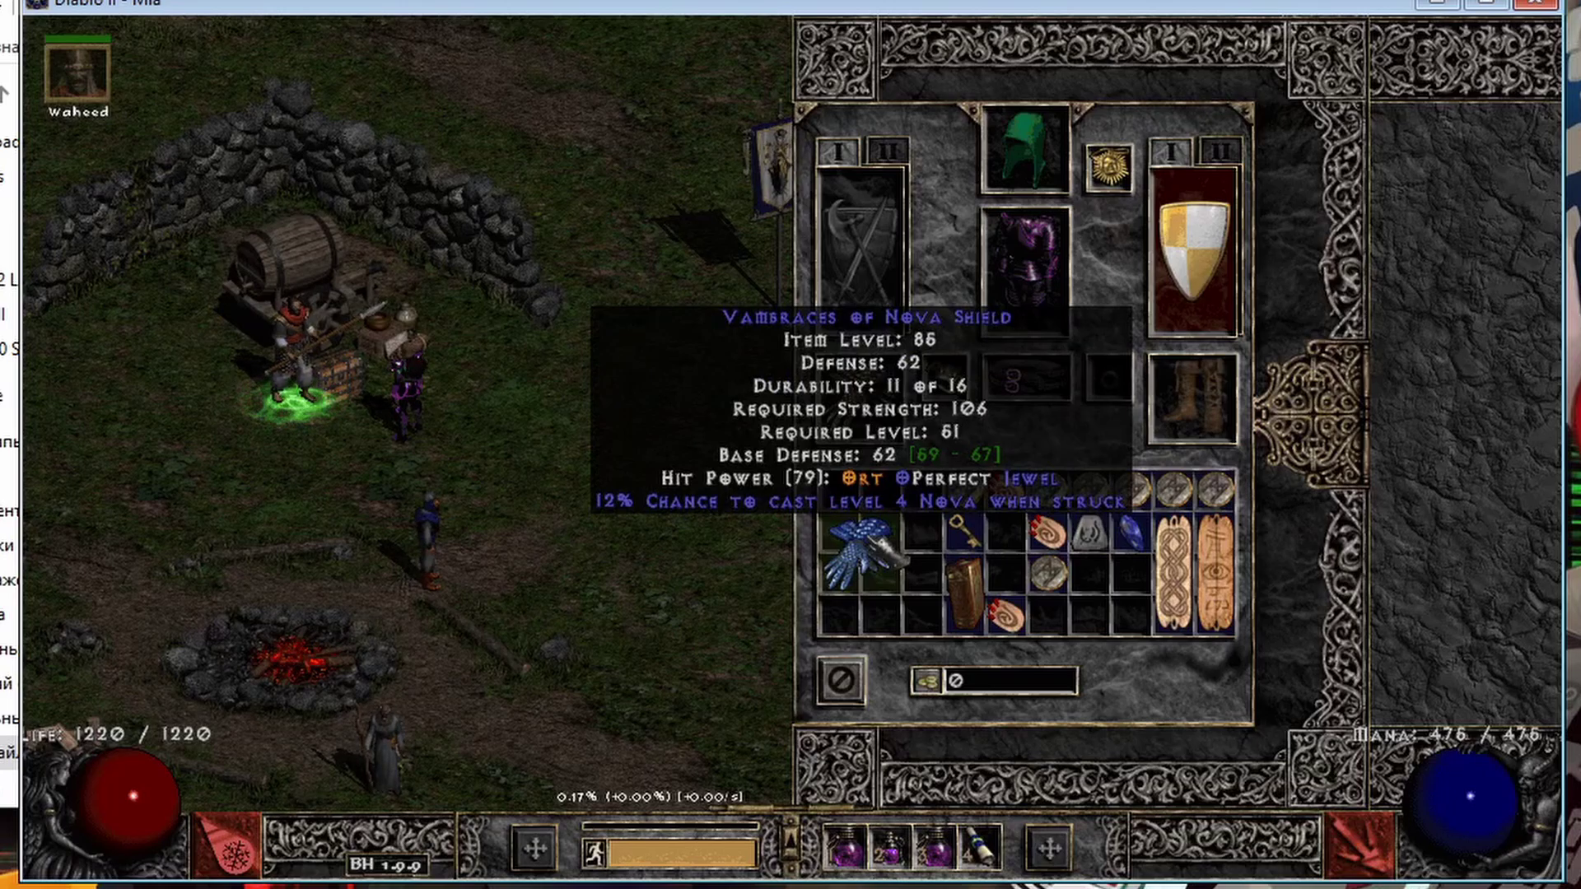
- Move the identified gloves up to the first row of the inventory grid and close the inventory
{"action": "left_click", "coordinate": [875, 550]}
{"action": "left_click", "coordinate": [861, 510]}
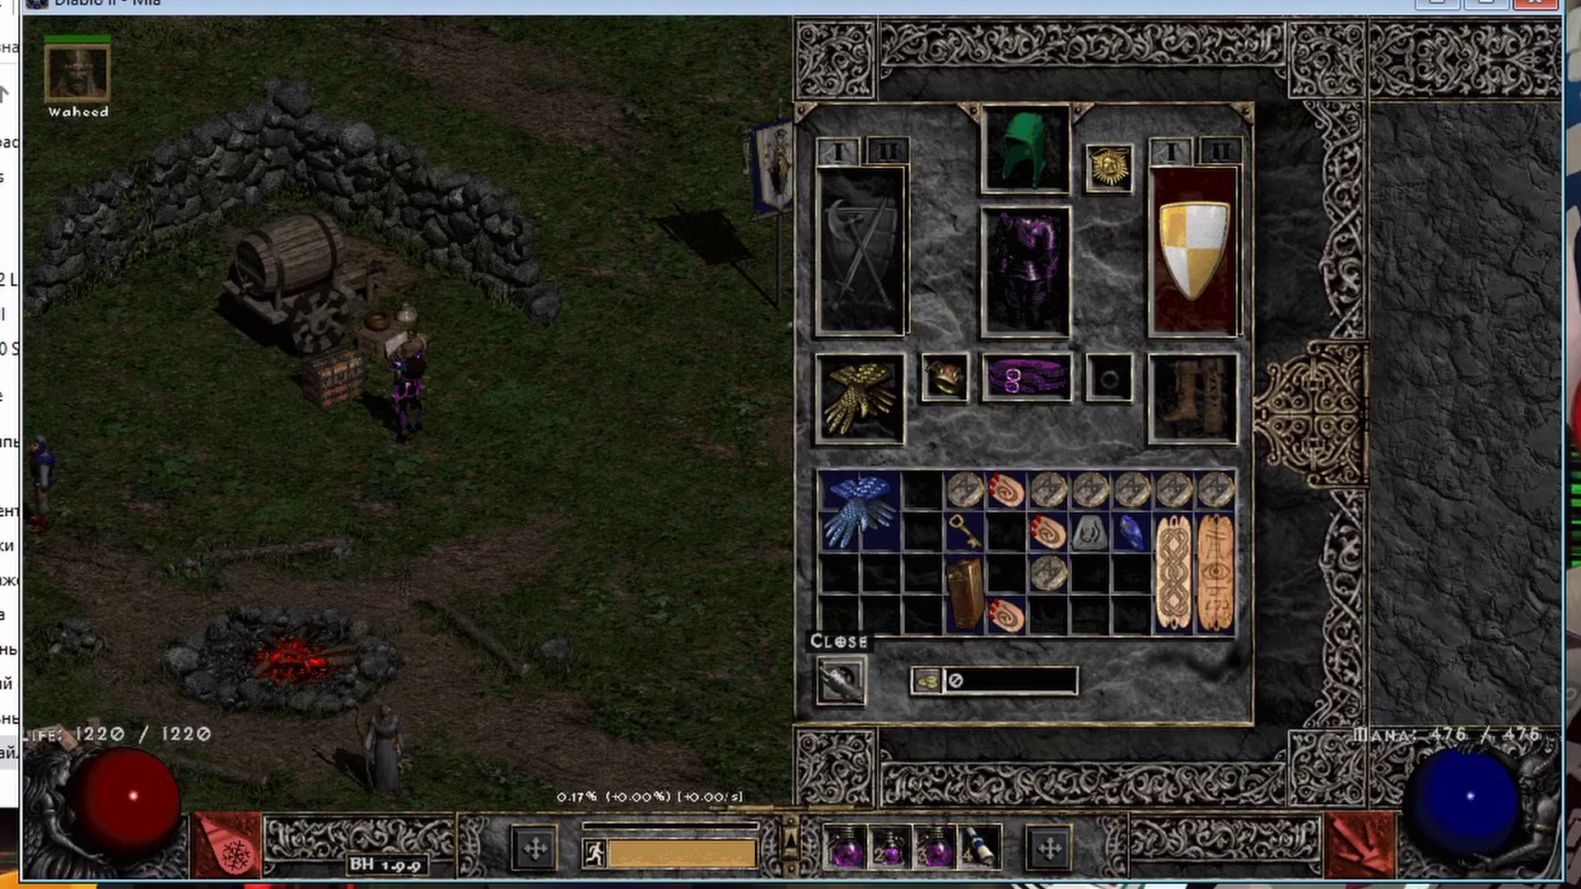
{"action": "left_click", "coordinate": [840, 680]}
{"action": "left_click", "coordinate": [911, 445]}
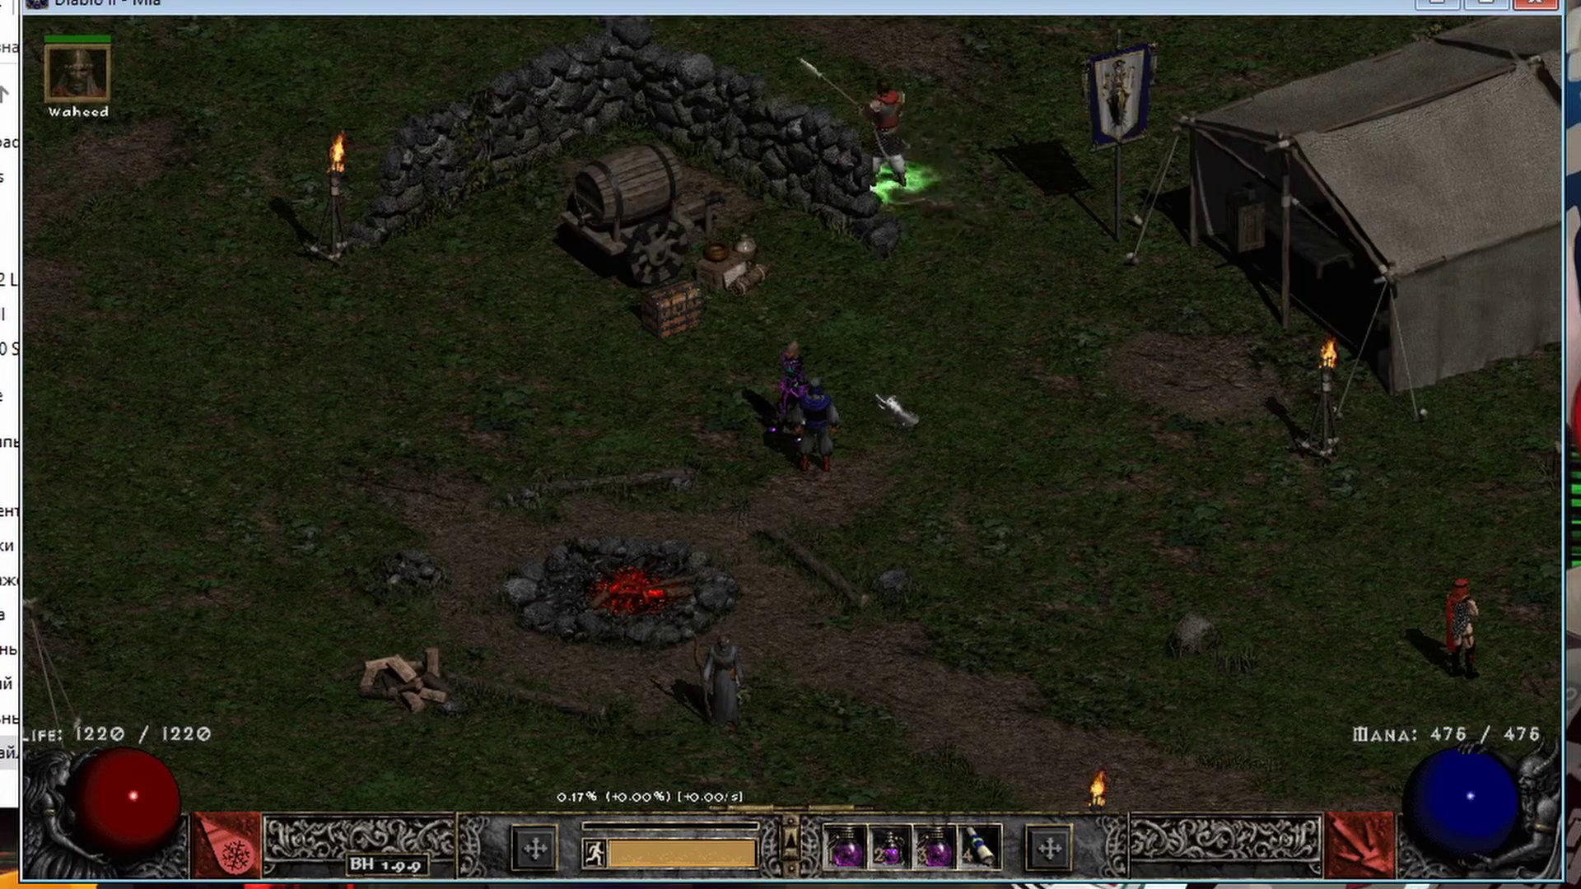
- Save and exit the game, quit Diablo II from the main menu, and dismiss the Game.exe error dialog
{"action": "key", "text": "Escape"}
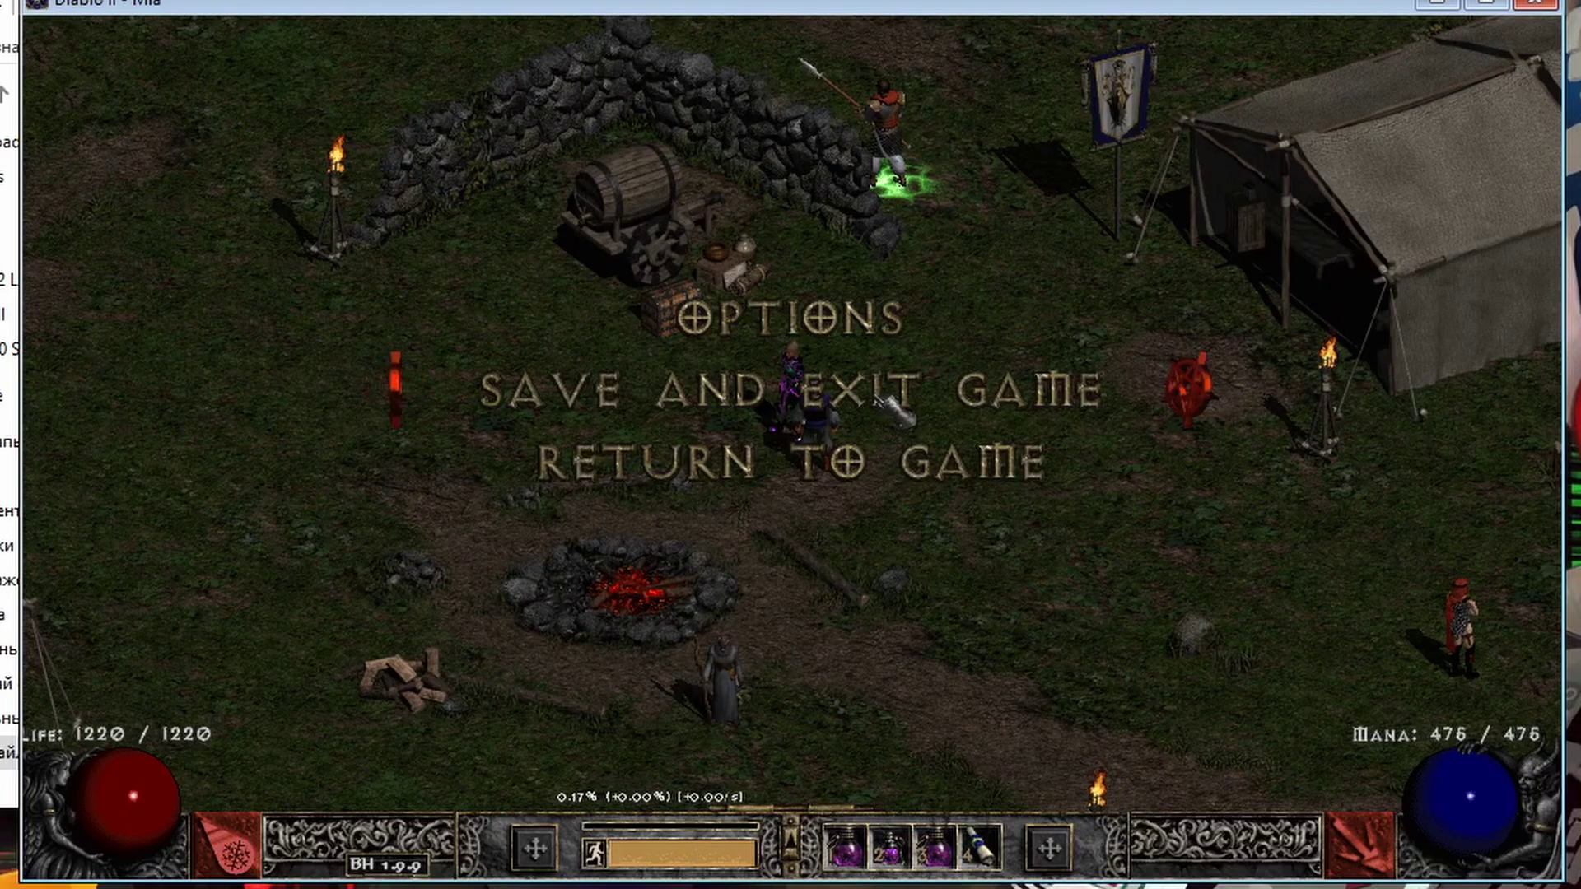
{"action": "left_click", "coordinate": [889, 405]}
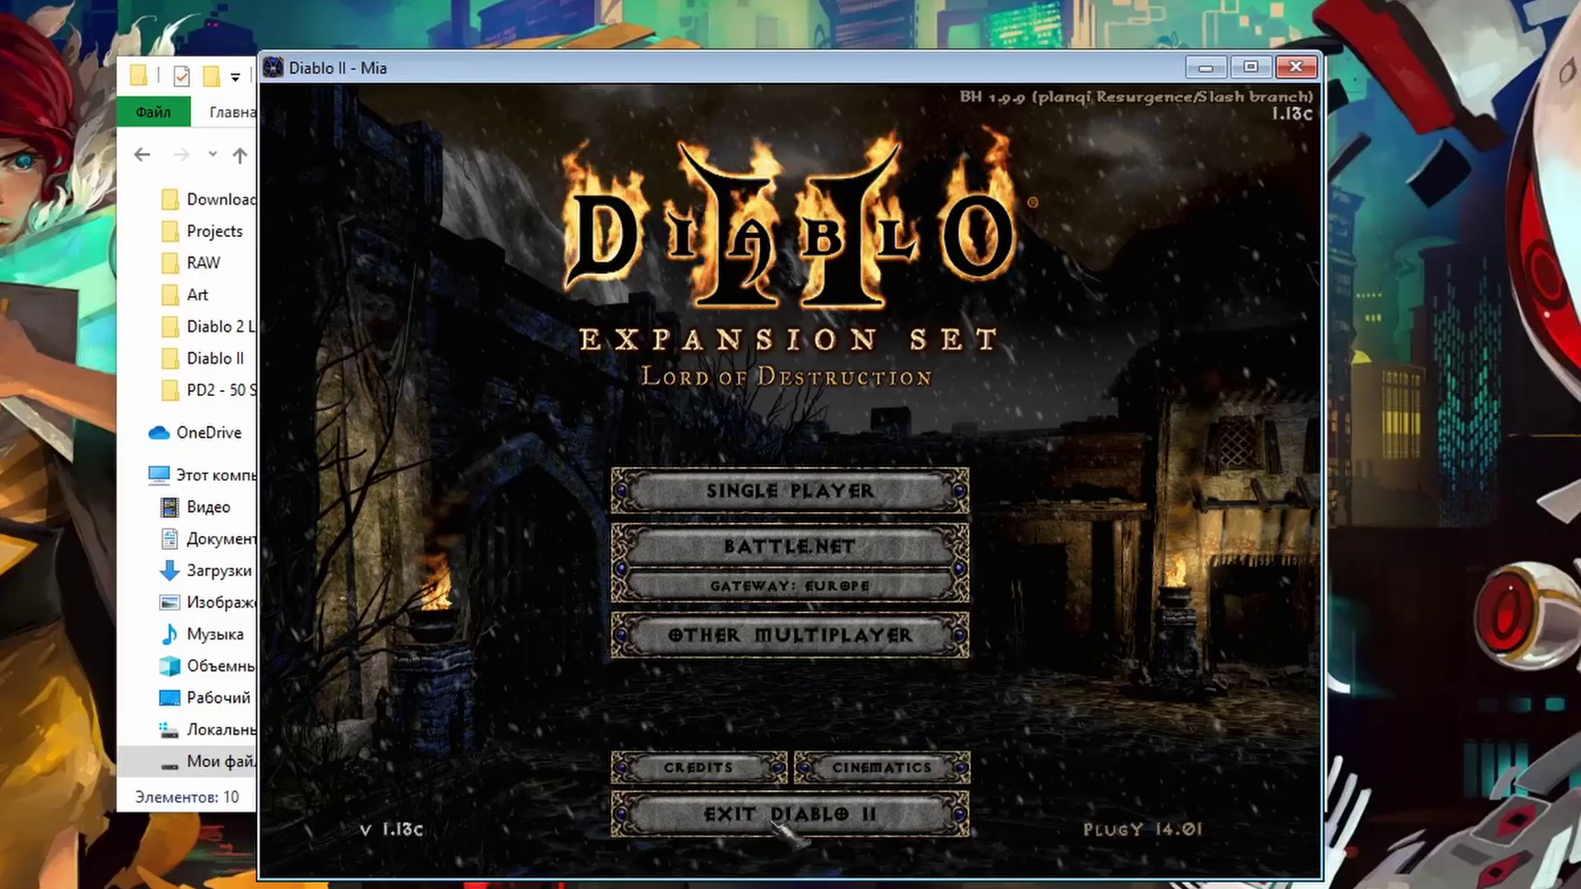
{"action": "left_click", "coordinate": [774, 819]}
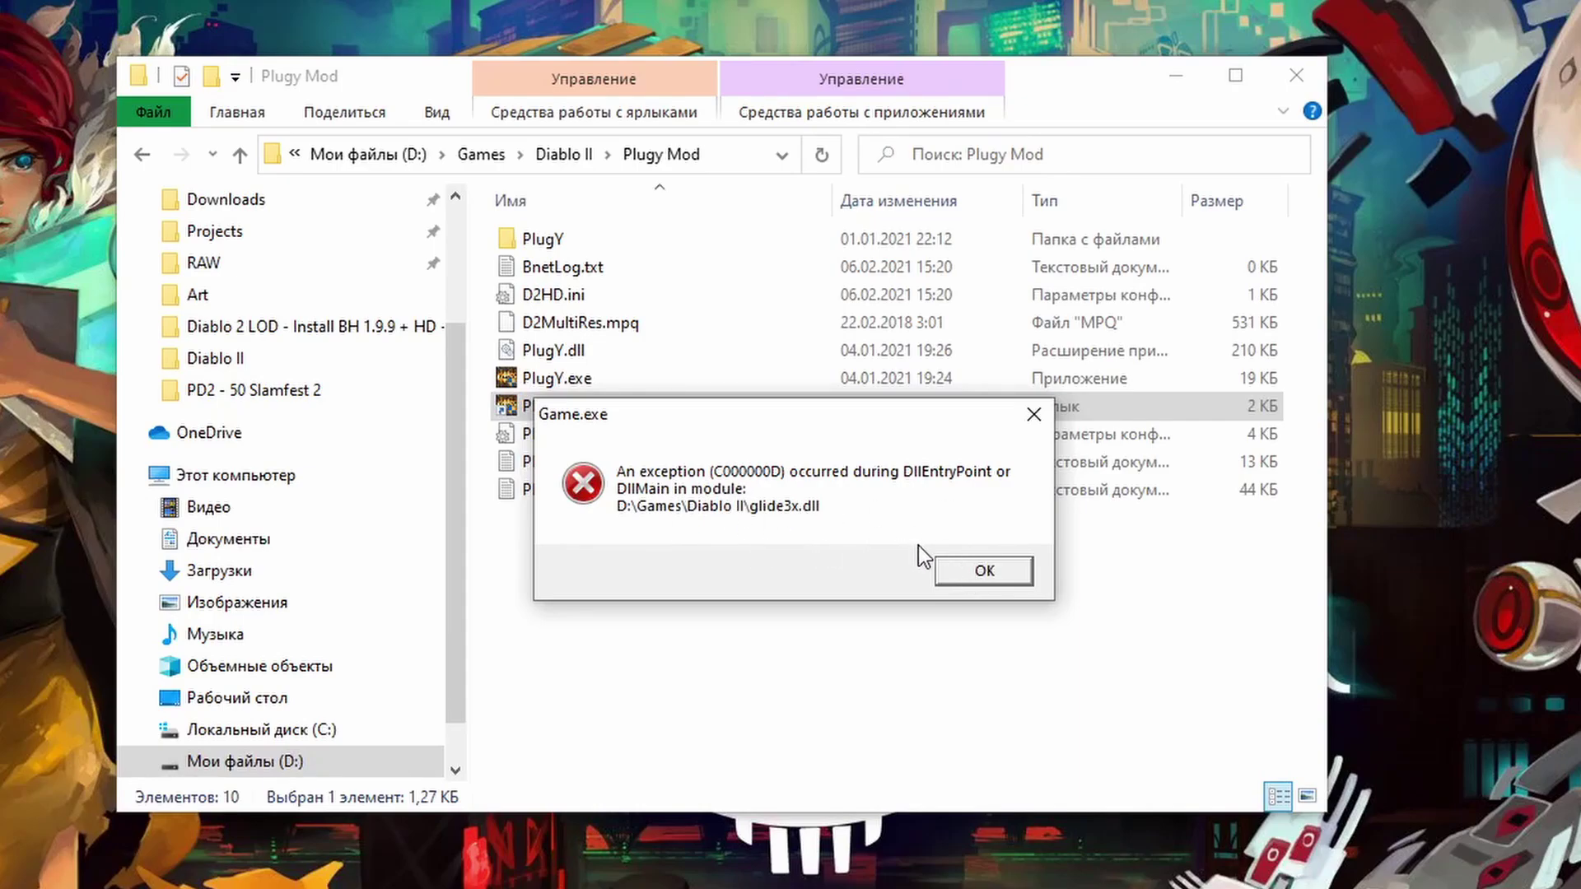
{"action": "left_click", "coordinate": [1001, 570]}
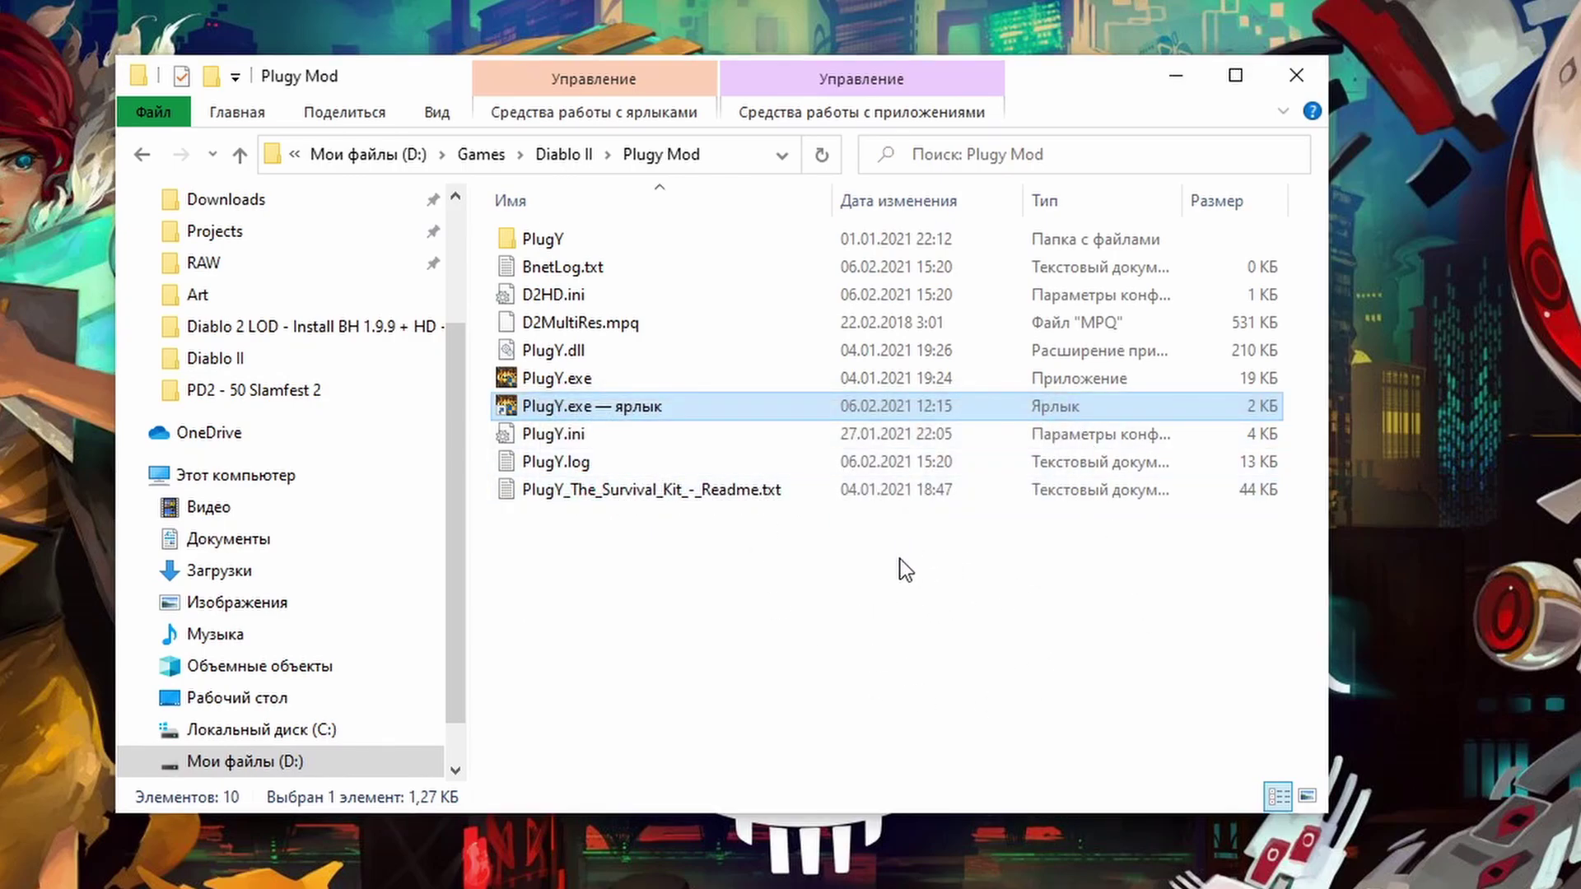
{"action": "left_click", "coordinate": [942, 573]}
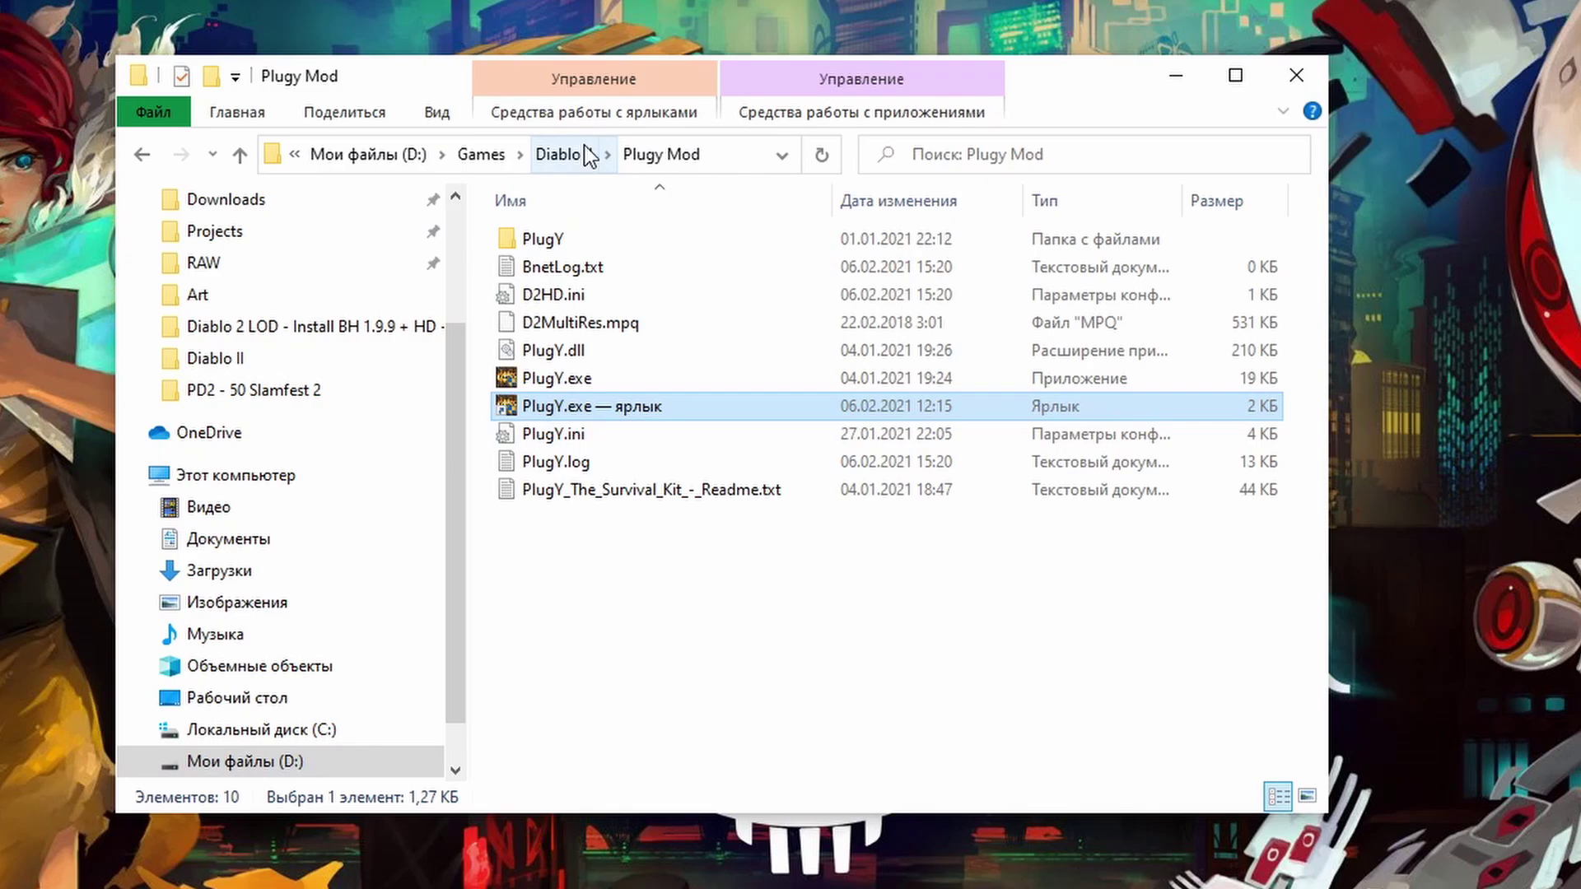
- Go up to the Diablo II folder in File Explorer and open BH_settings.cfg in the text editor
{"action": "left_click", "coordinate": [585, 154]}
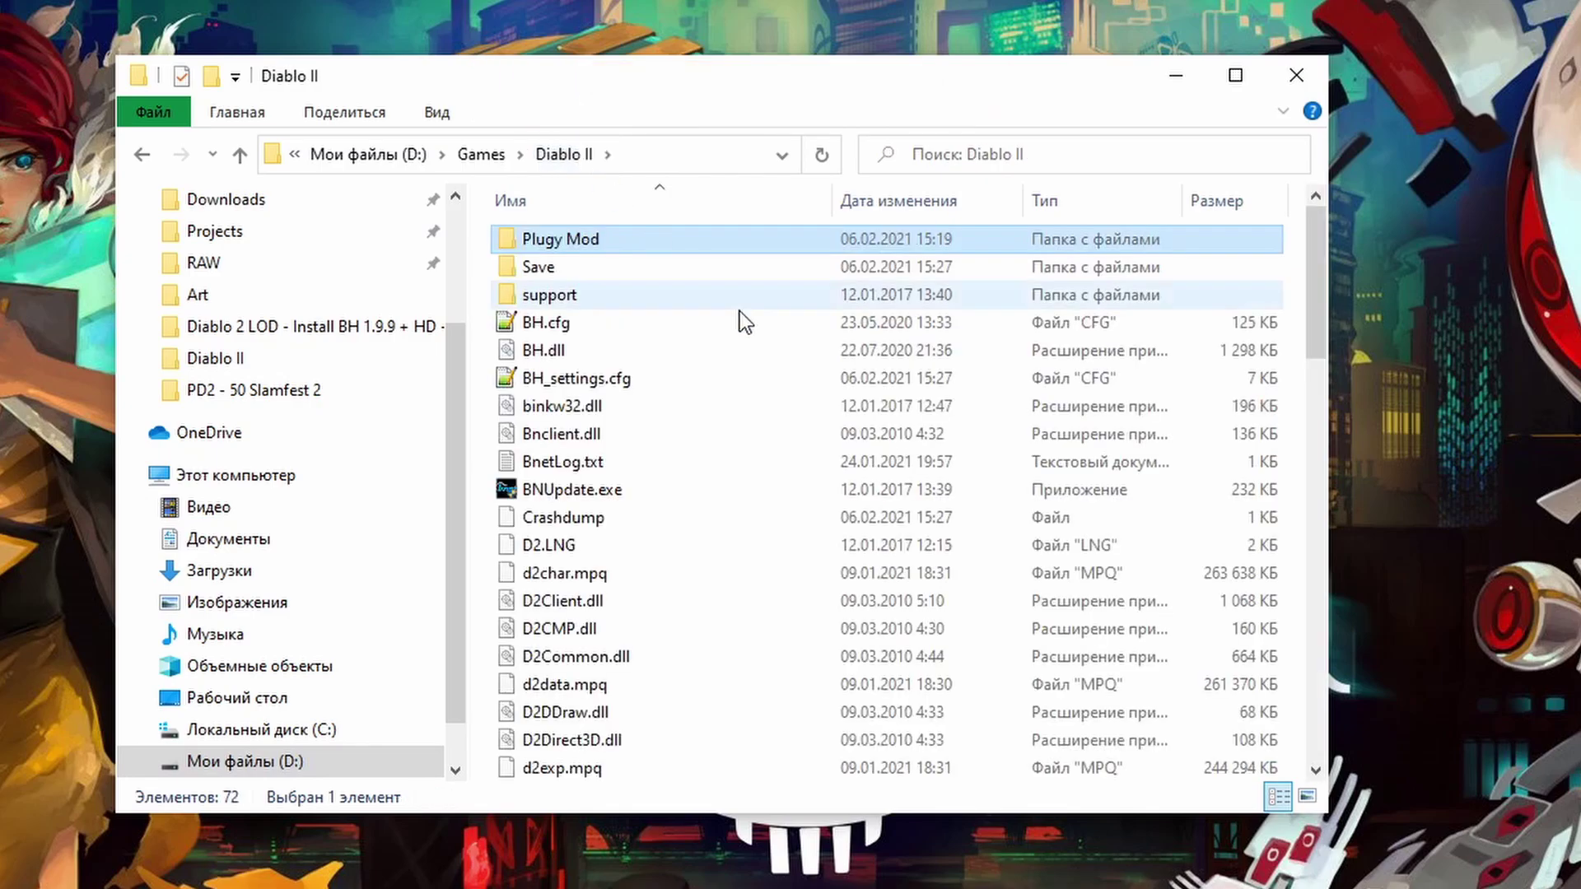
{"action": "left_click", "coordinate": [583, 375]}
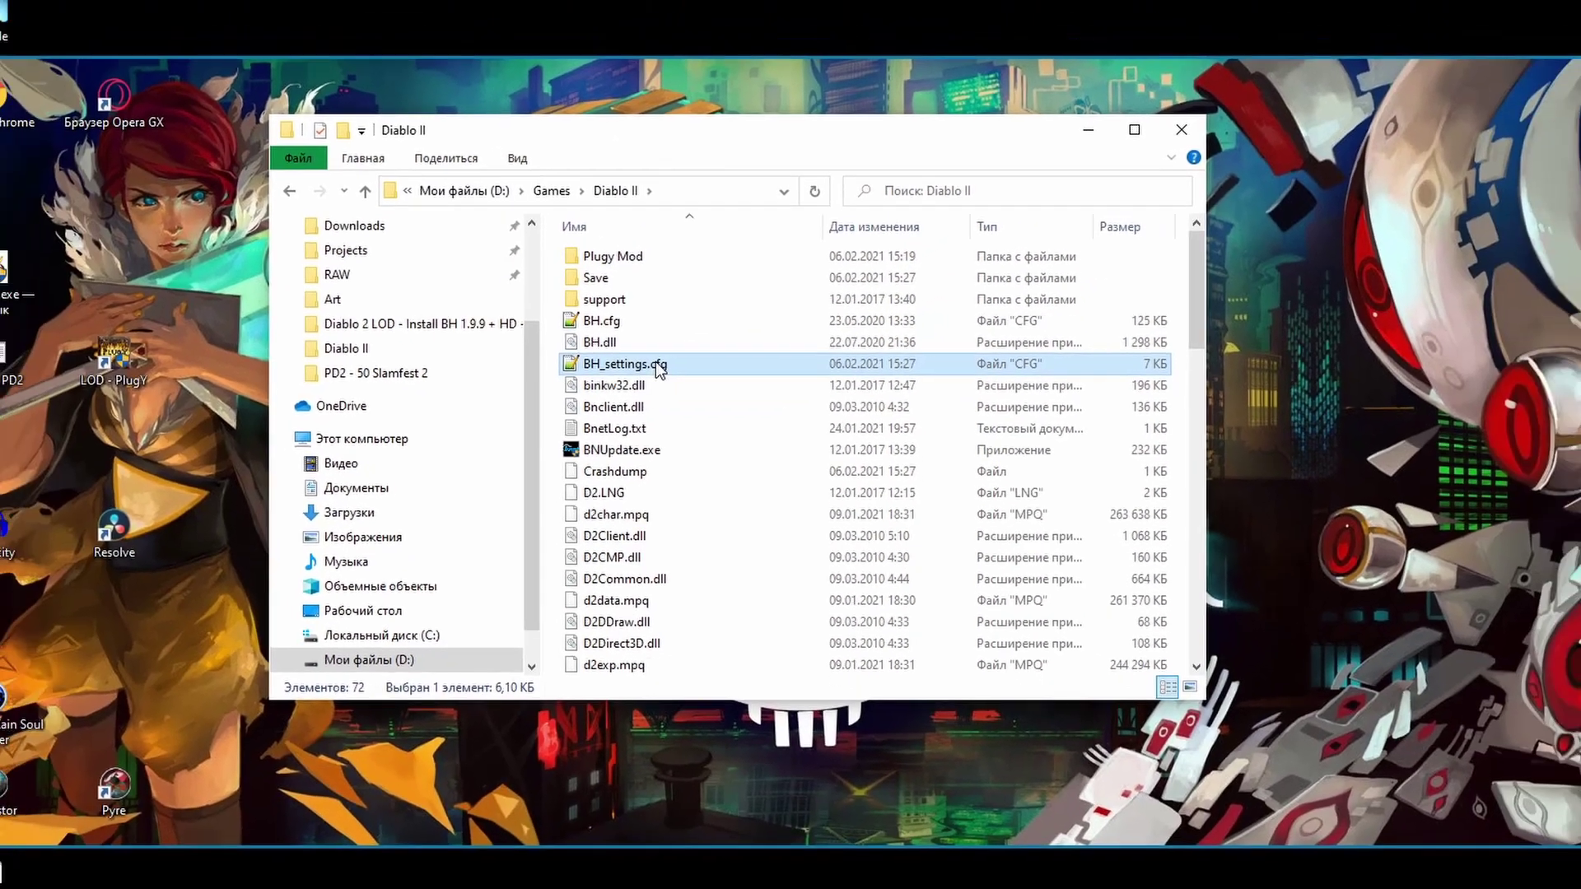
{"action": "double_click", "coordinate": [626, 363]}
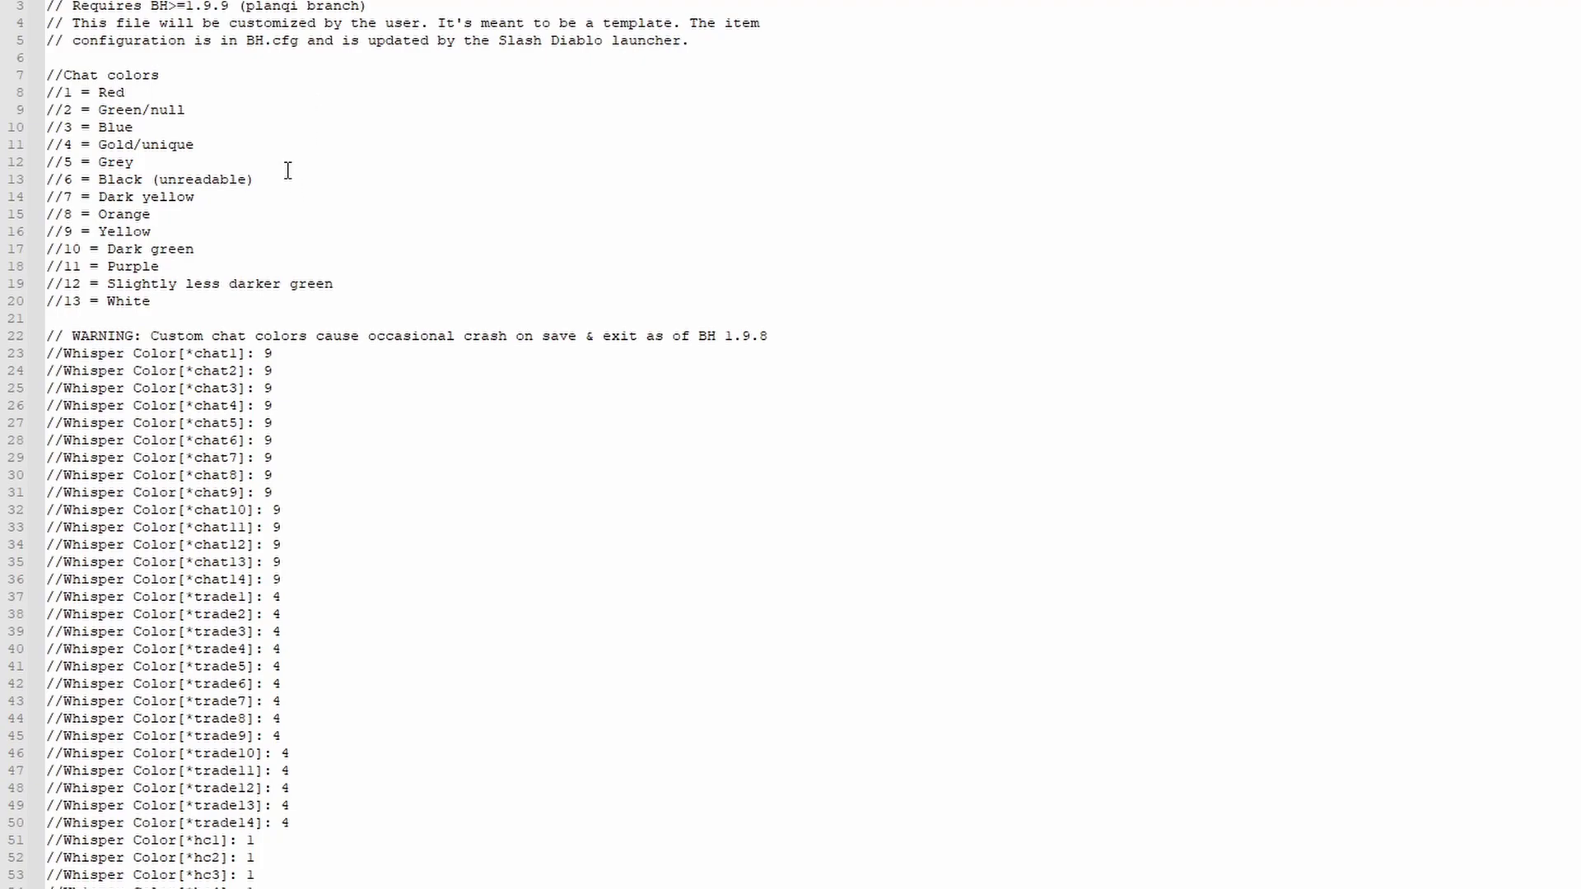
- Examine the Maphack Configuration section of BH_settings.cfg, especially the Low TP Warning and LK Chest Lines entries
{"action": "scroll", "coordinate": [289, 170], "scroll_direction": "down", "scroll_amount": 18}
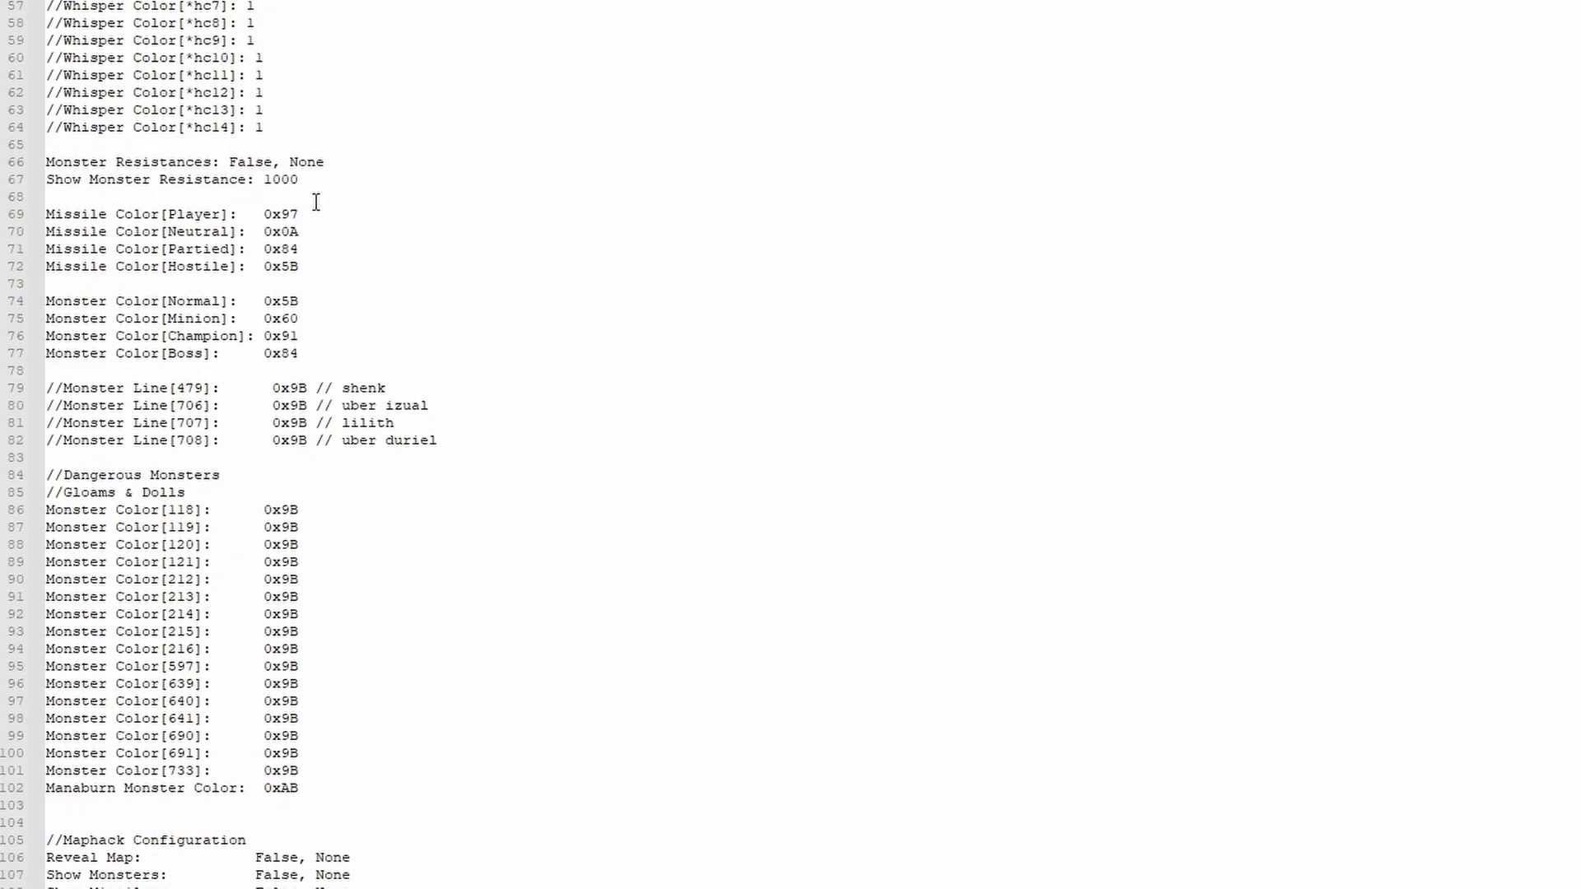
{"action": "scroll", "coordinate": [315, 179], "scroll_direction": "down", "scroll_amount": 8}
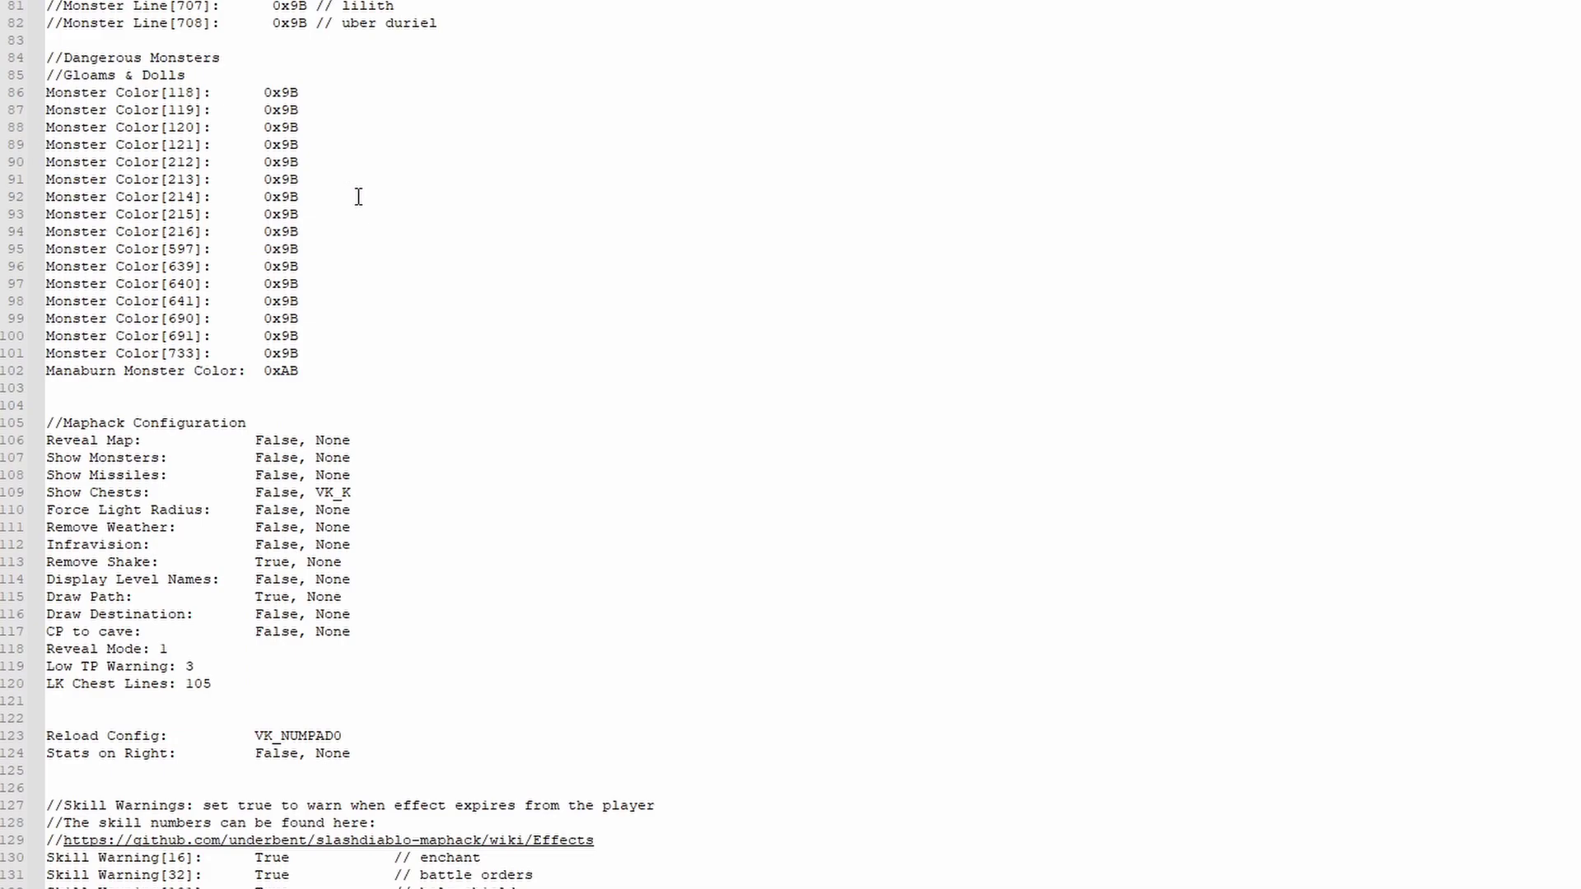
{"action": "scroll", "coordinate": [276, 405], "scroll_direction": "down", "scroll_amount": 2}
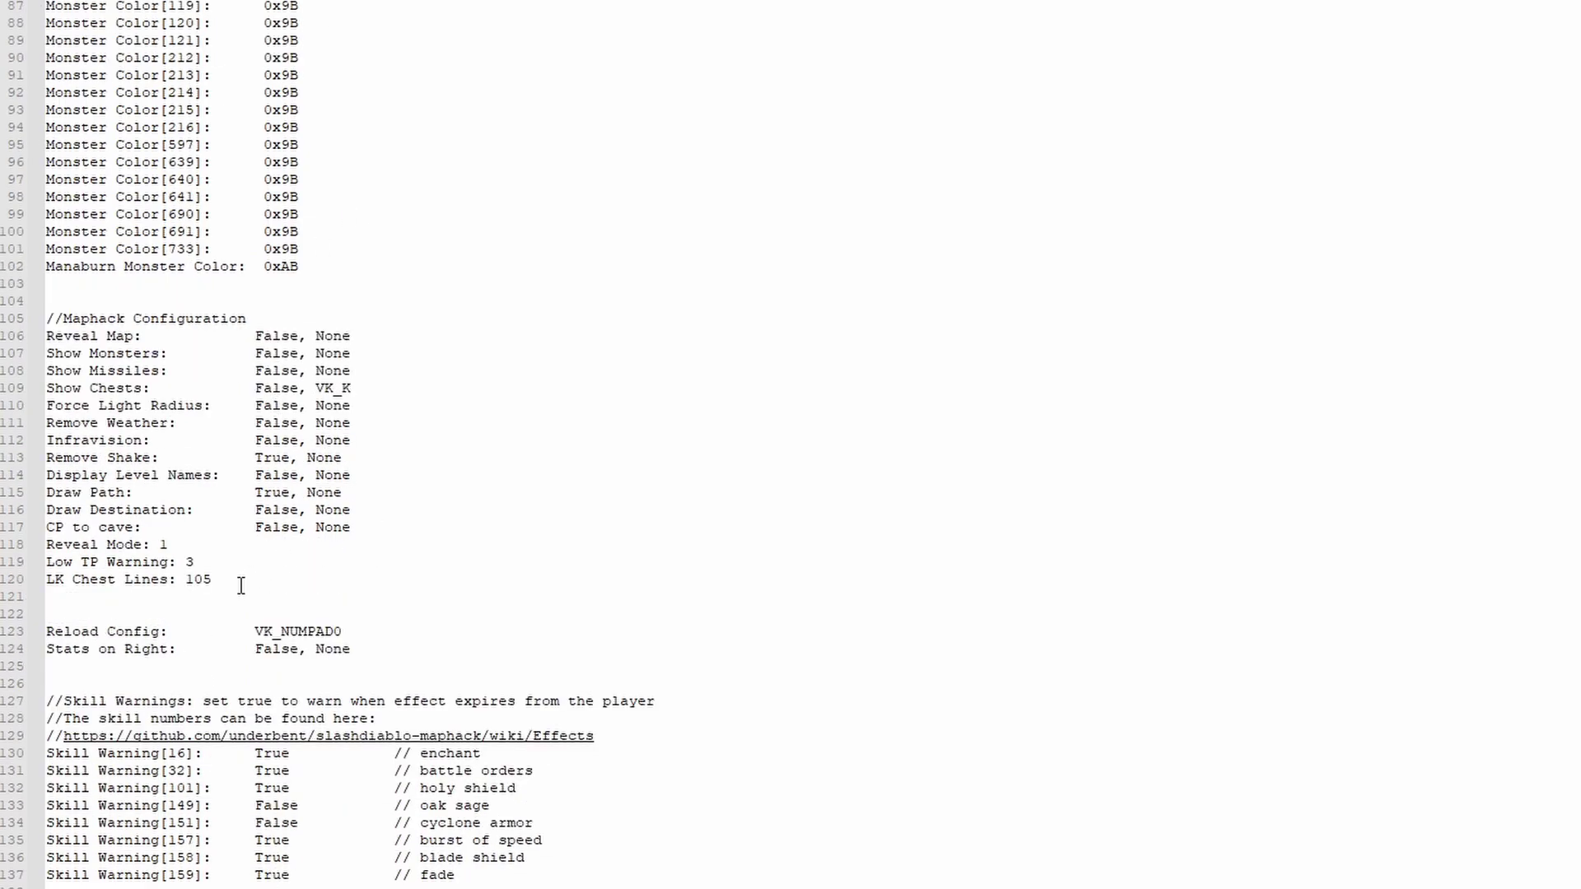
{"action": "left_click_drag", "start_coordinate": [236, 582], "coordinate": [23, 568]}
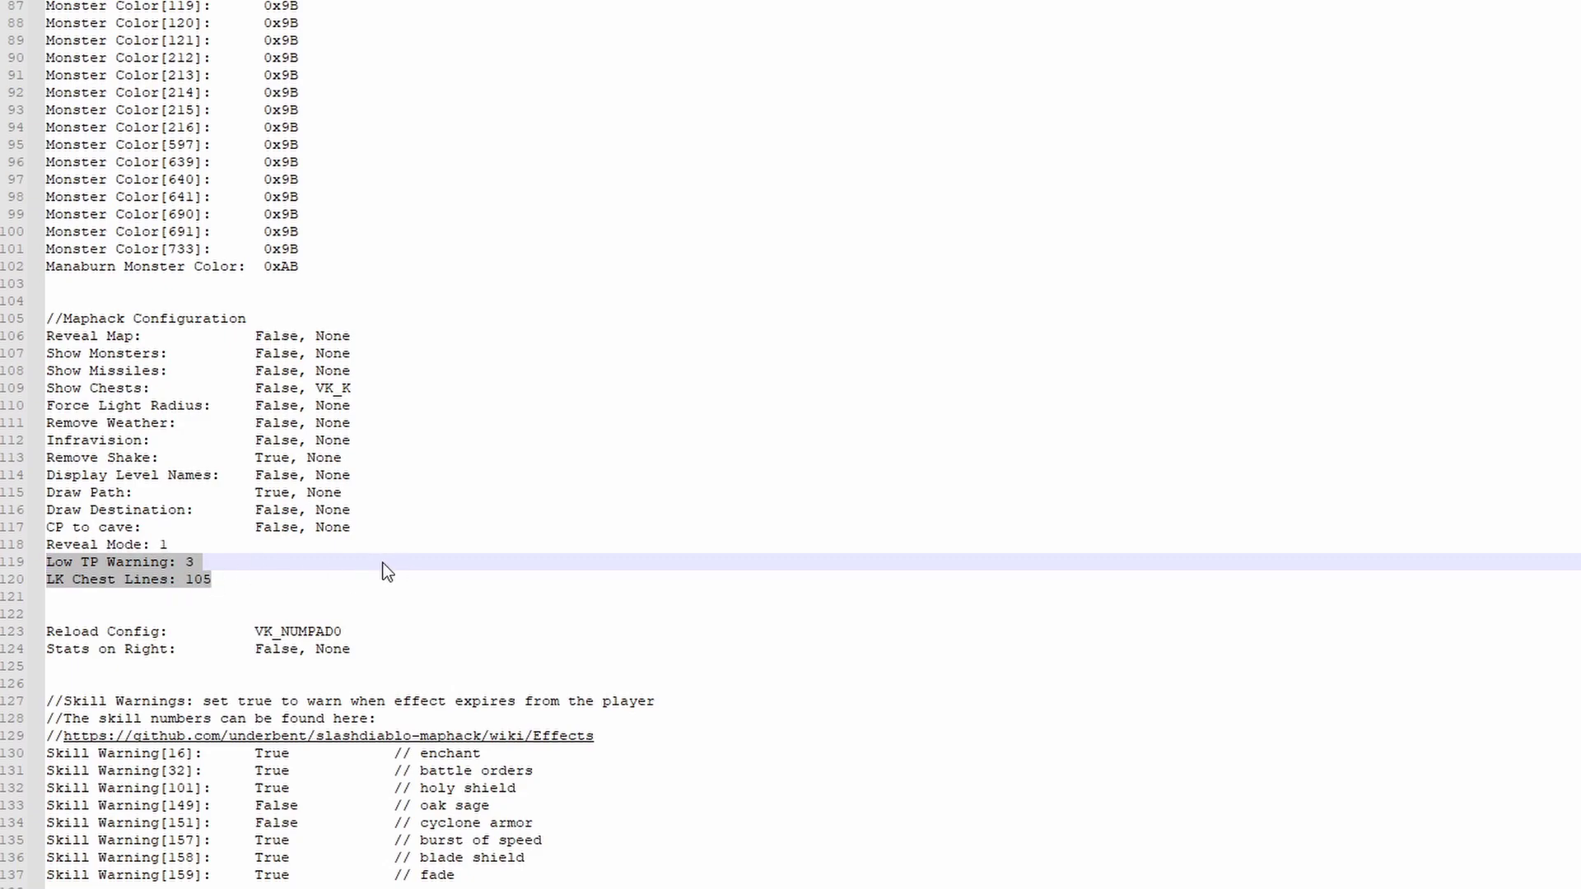
{"action": "left_click", "coordinate": [245, 575]}
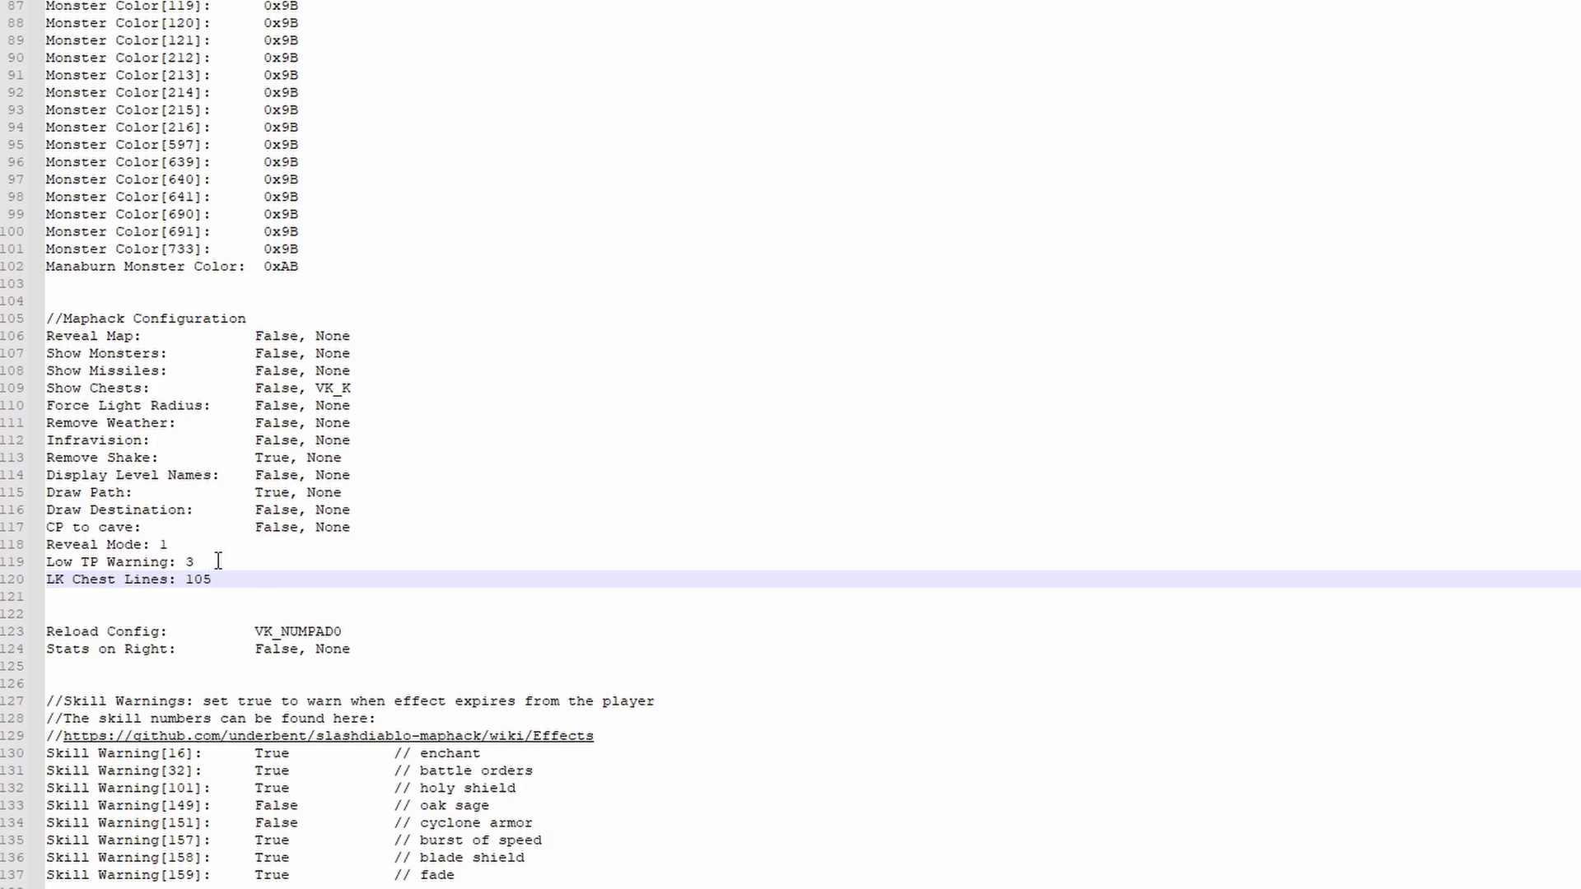
{"action": "left_click", "coordinate": [218, 561]}
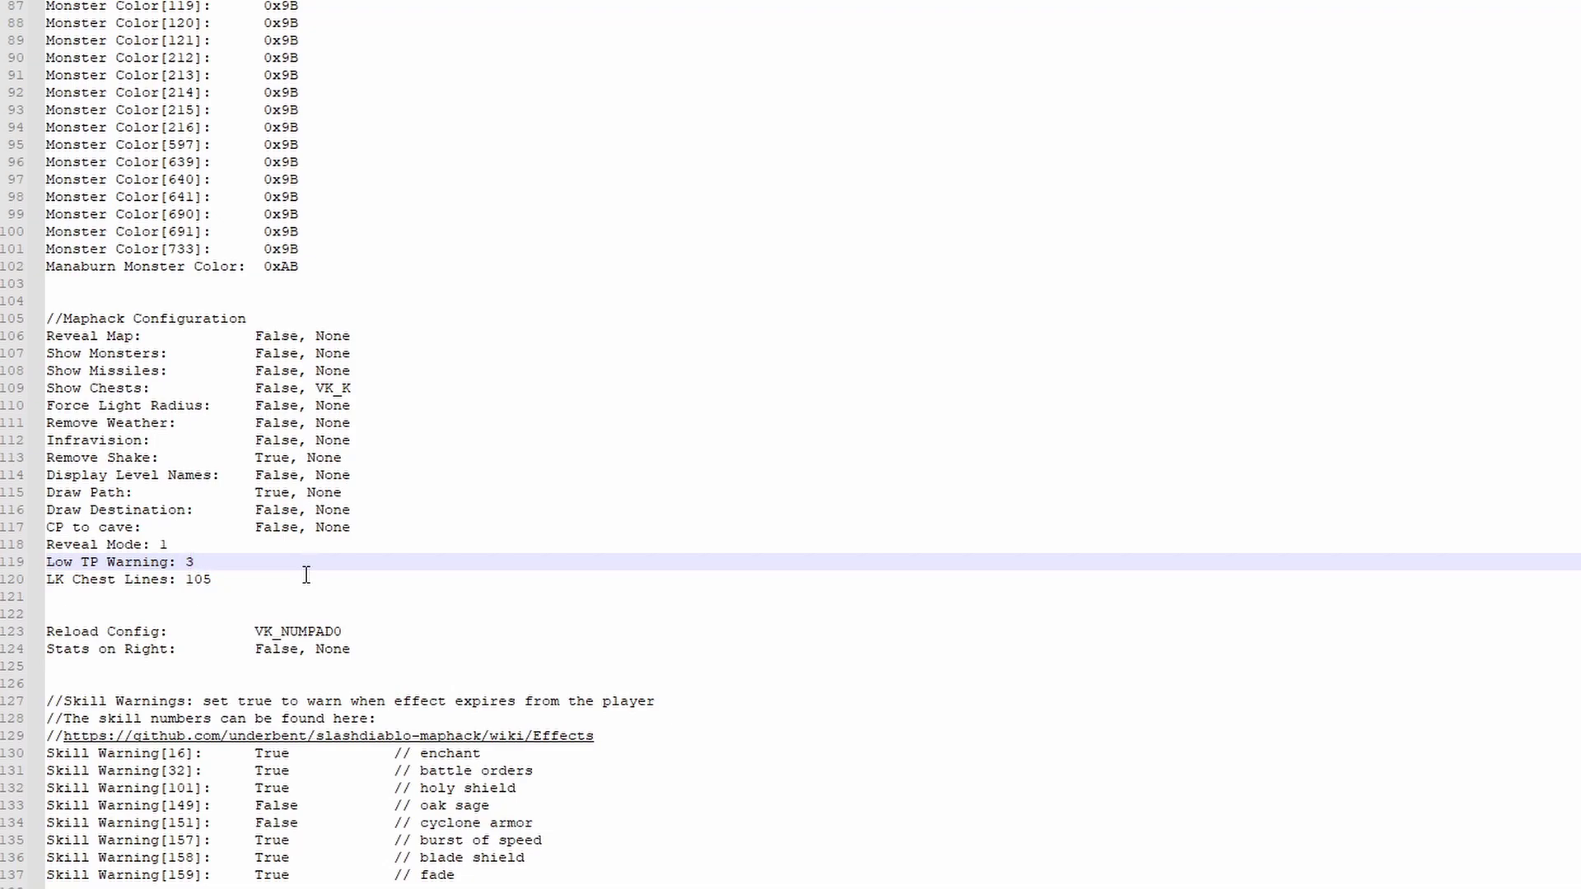
- Set Low TP Warning to 0 and LK Chest Lines to 1 in the Maphack Configuration section
{"action": "key", "text": "Down"}
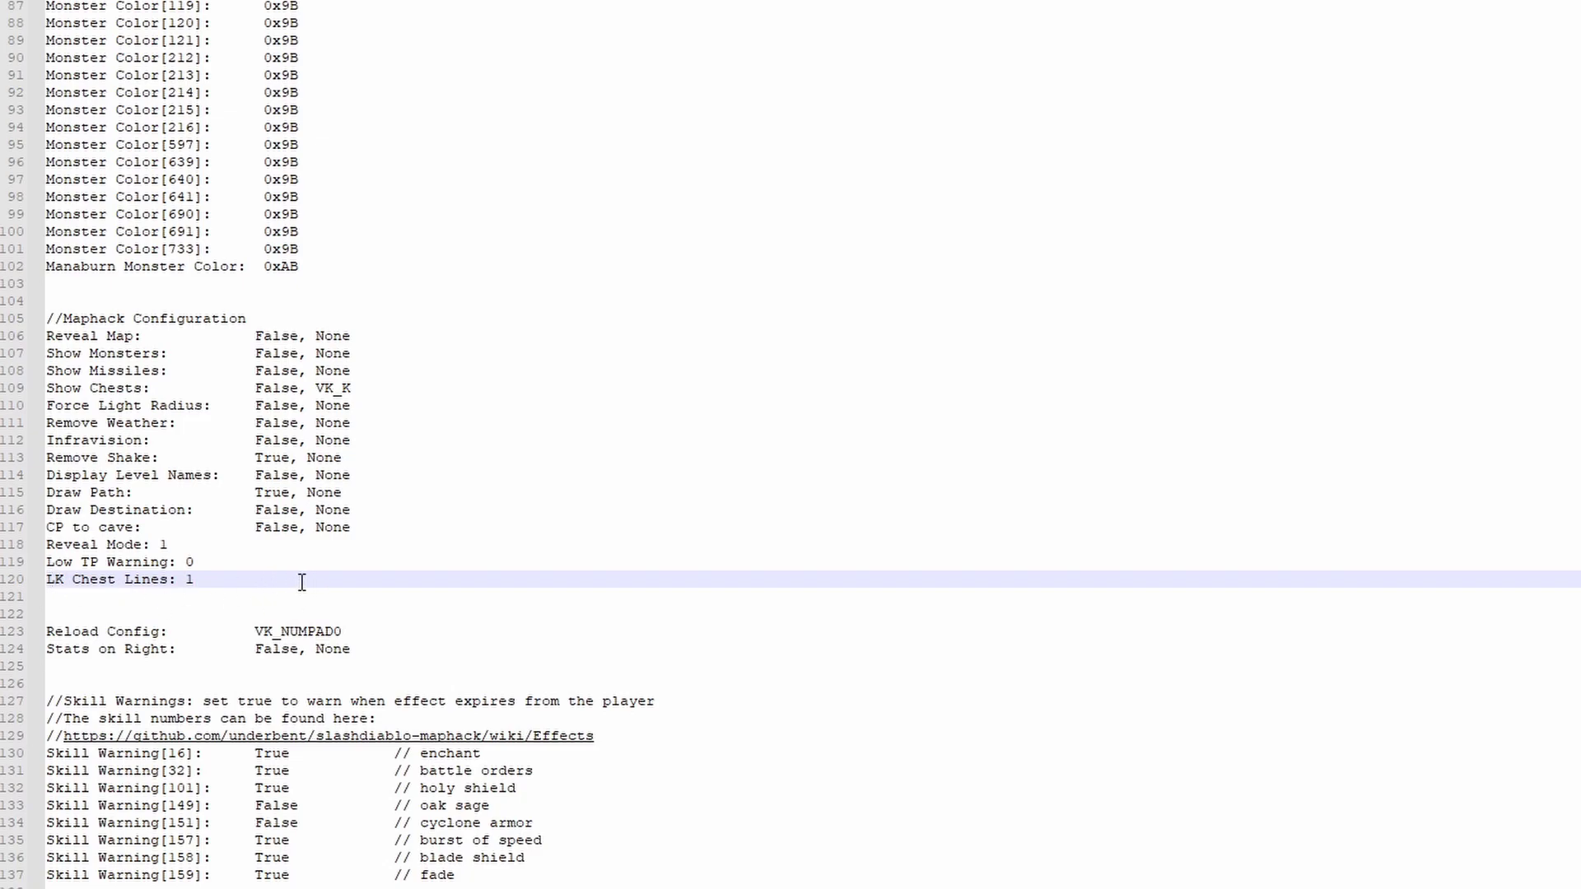
- Comment out all eight Skill Warning lines, from enchant [16] to fade [159], by putting // in front of each
{"action": "scroll", "coordinate": [314, 580], "scroll_direction": "down", "scroll_amount": 6}
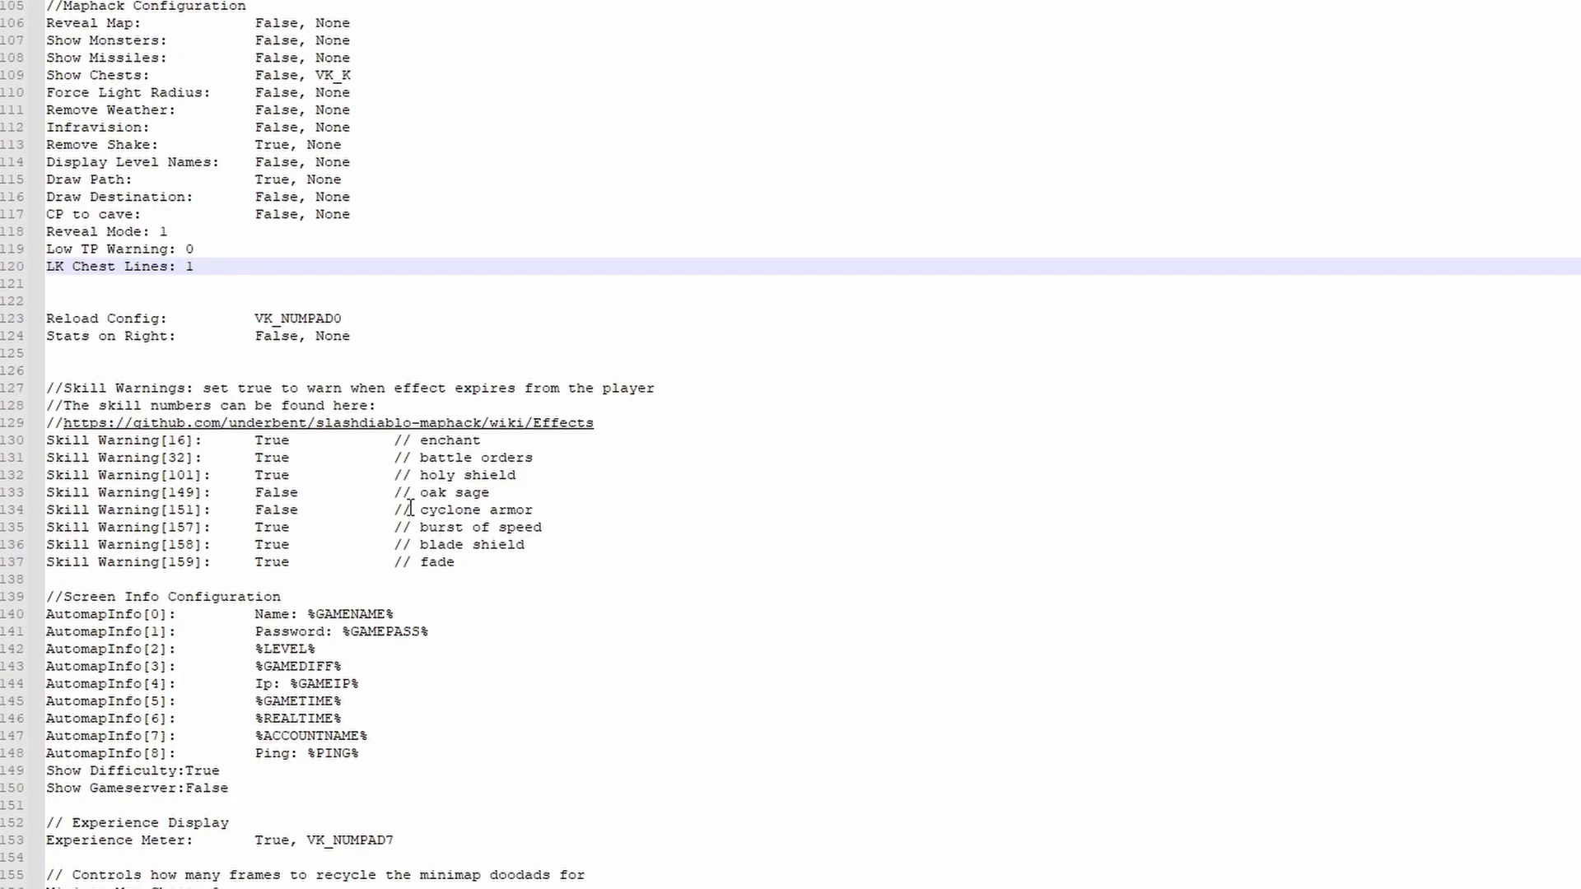
{"action": "left_click", "coordinate": [51, 437]}
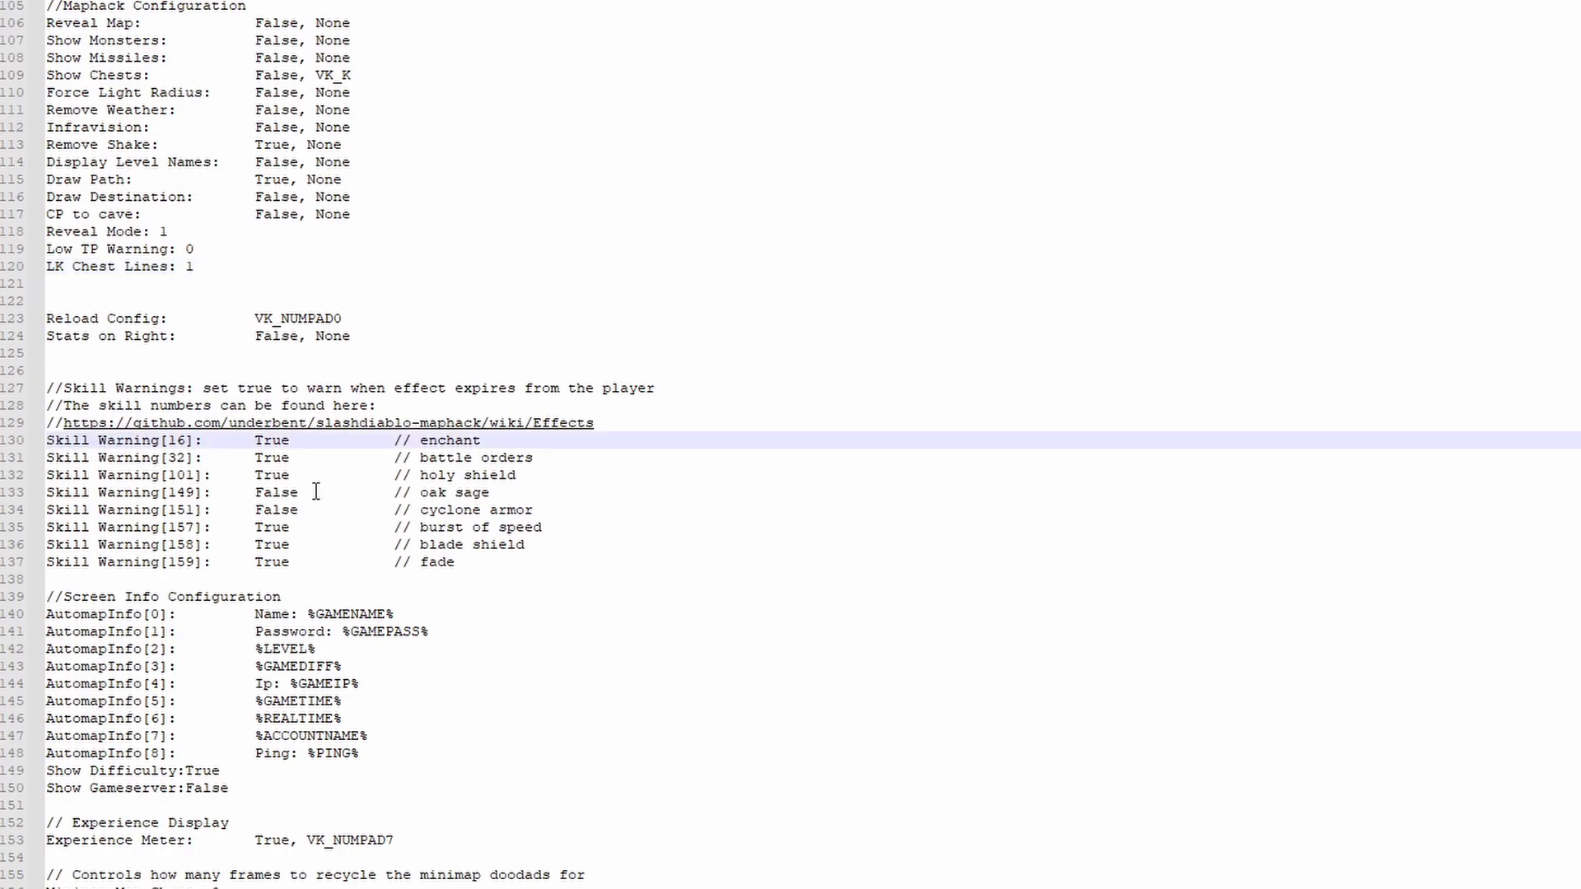
{"action": "type", "text": "//"}
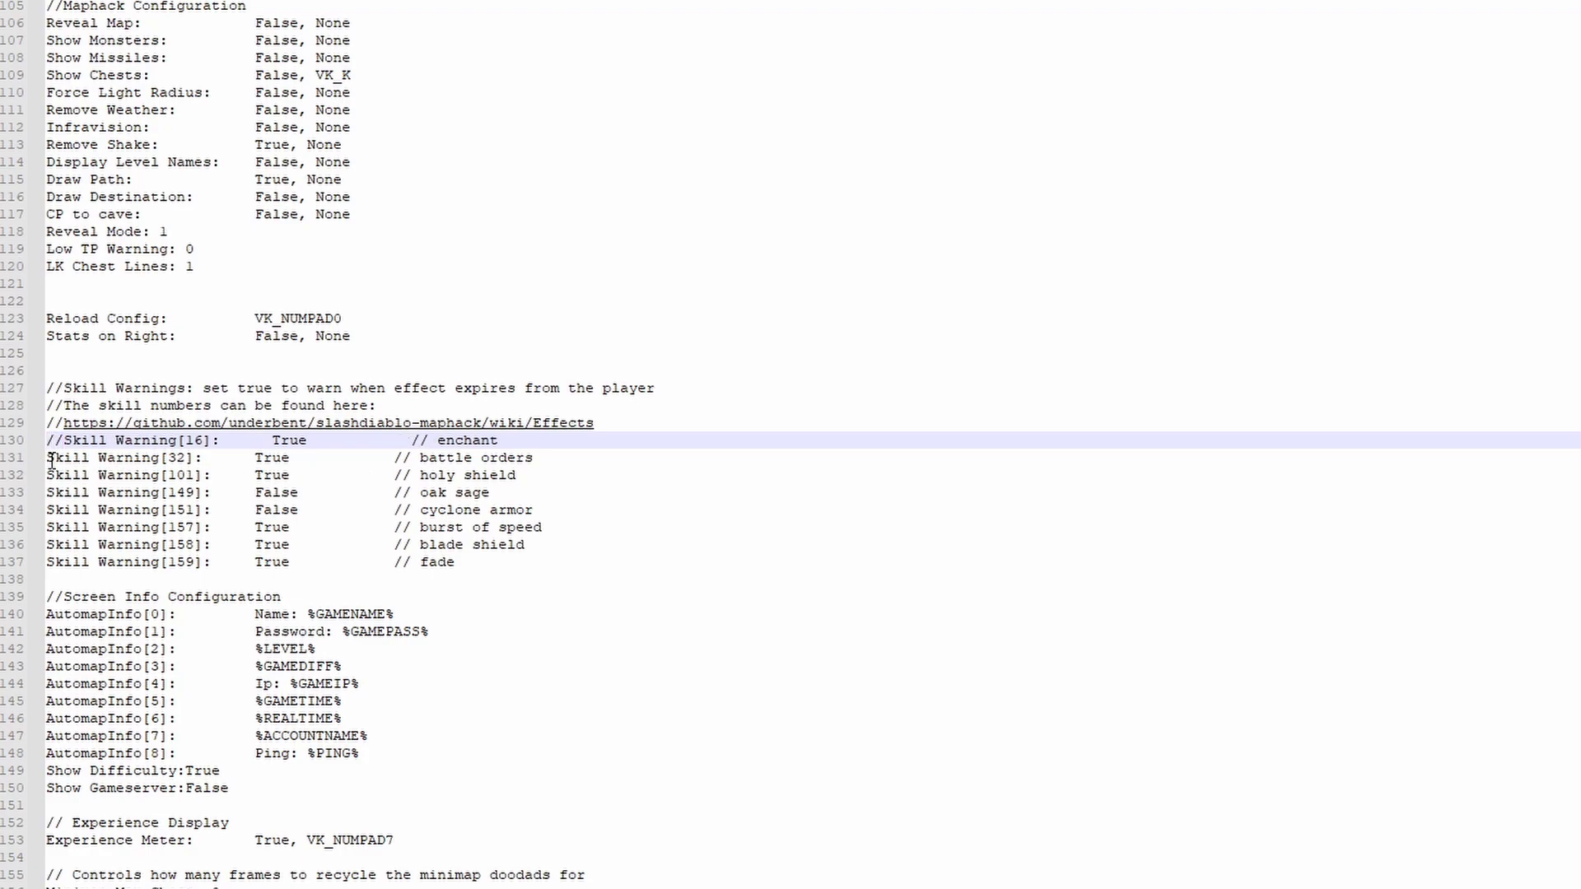
{"action": "left_click", "coordinate": [49, 462]}
{"action": "type", "text": "//"}
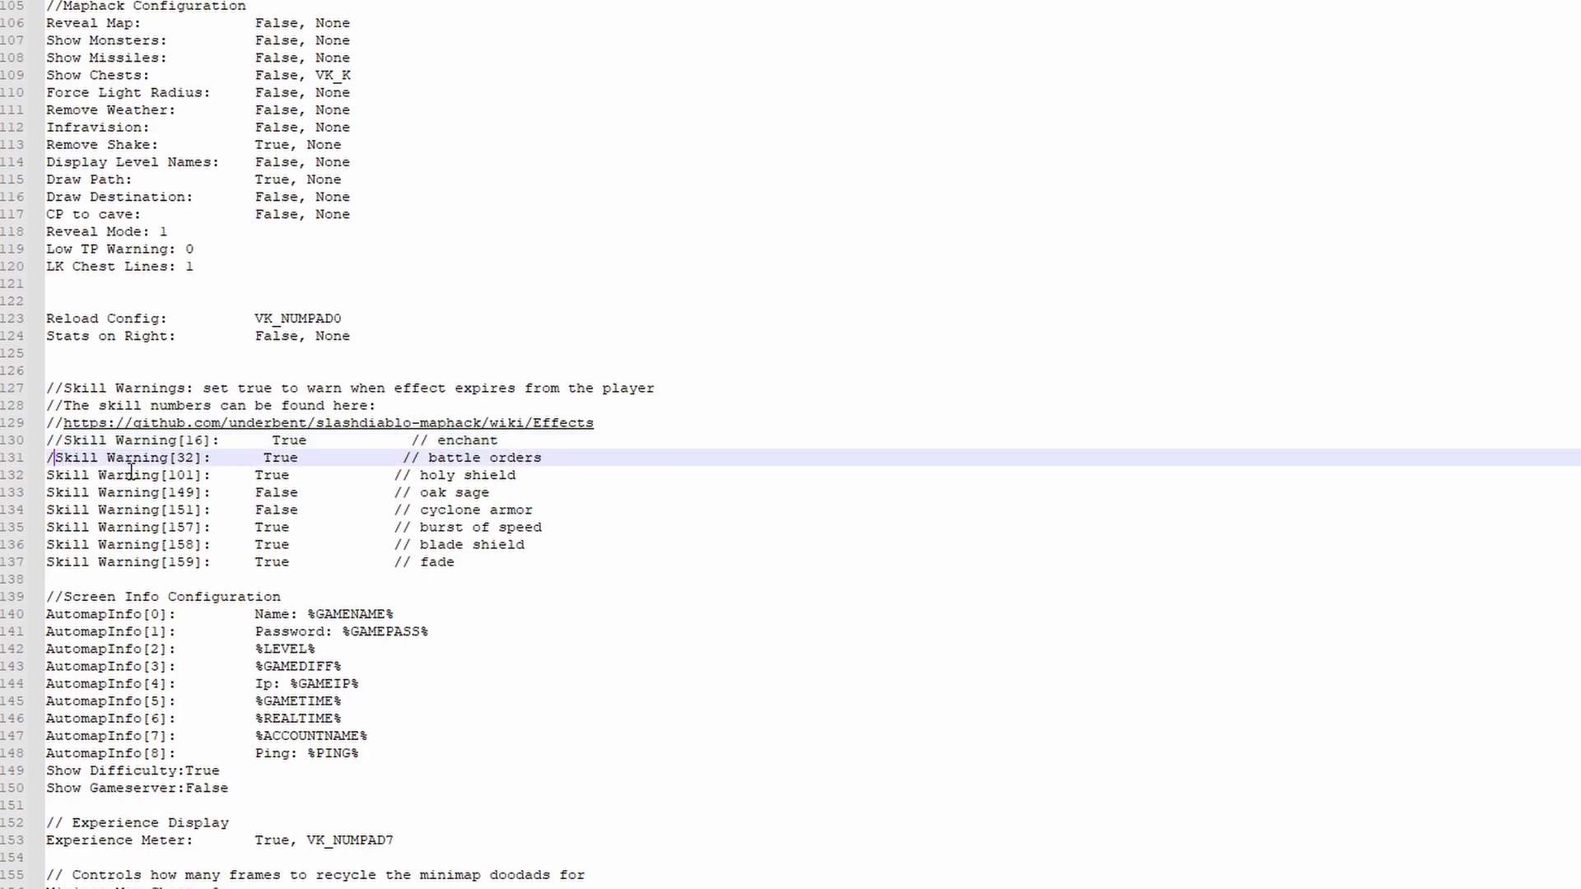
{"action": "key", "text": "Down"}
{"action": "type", "text": "//"}
{"action": "key", "text": "Down"}
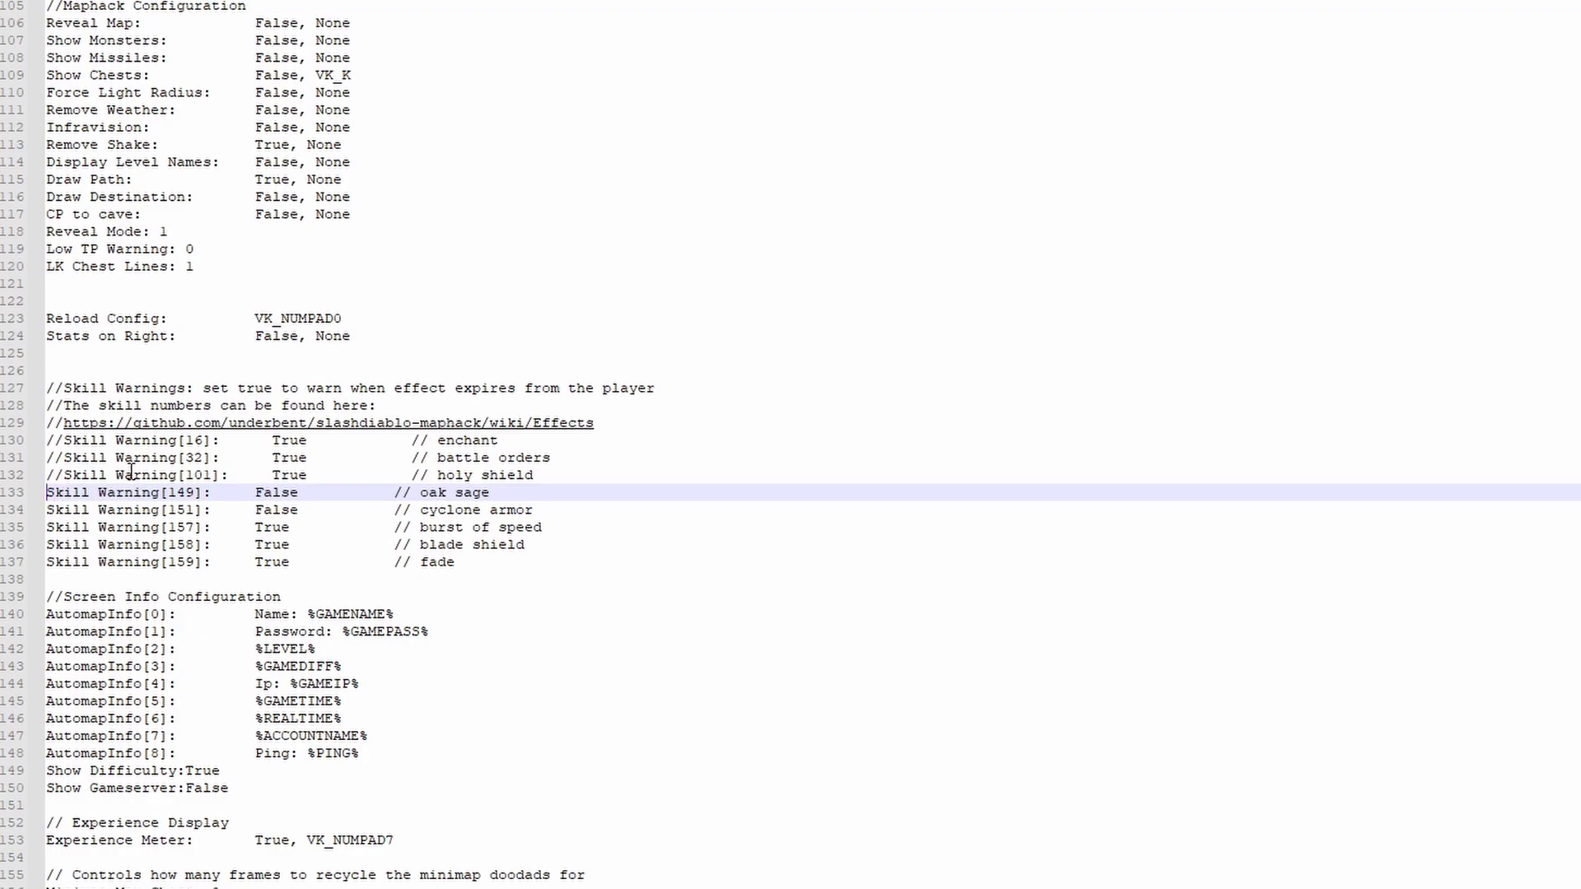
{"action": "type", "text": "//"}
{"action": "key", "text": "Down"}
{"action": "key", "text": "Home"}
{"action": "type", "text": "//"}
{"action": "key", "text": "Down"}
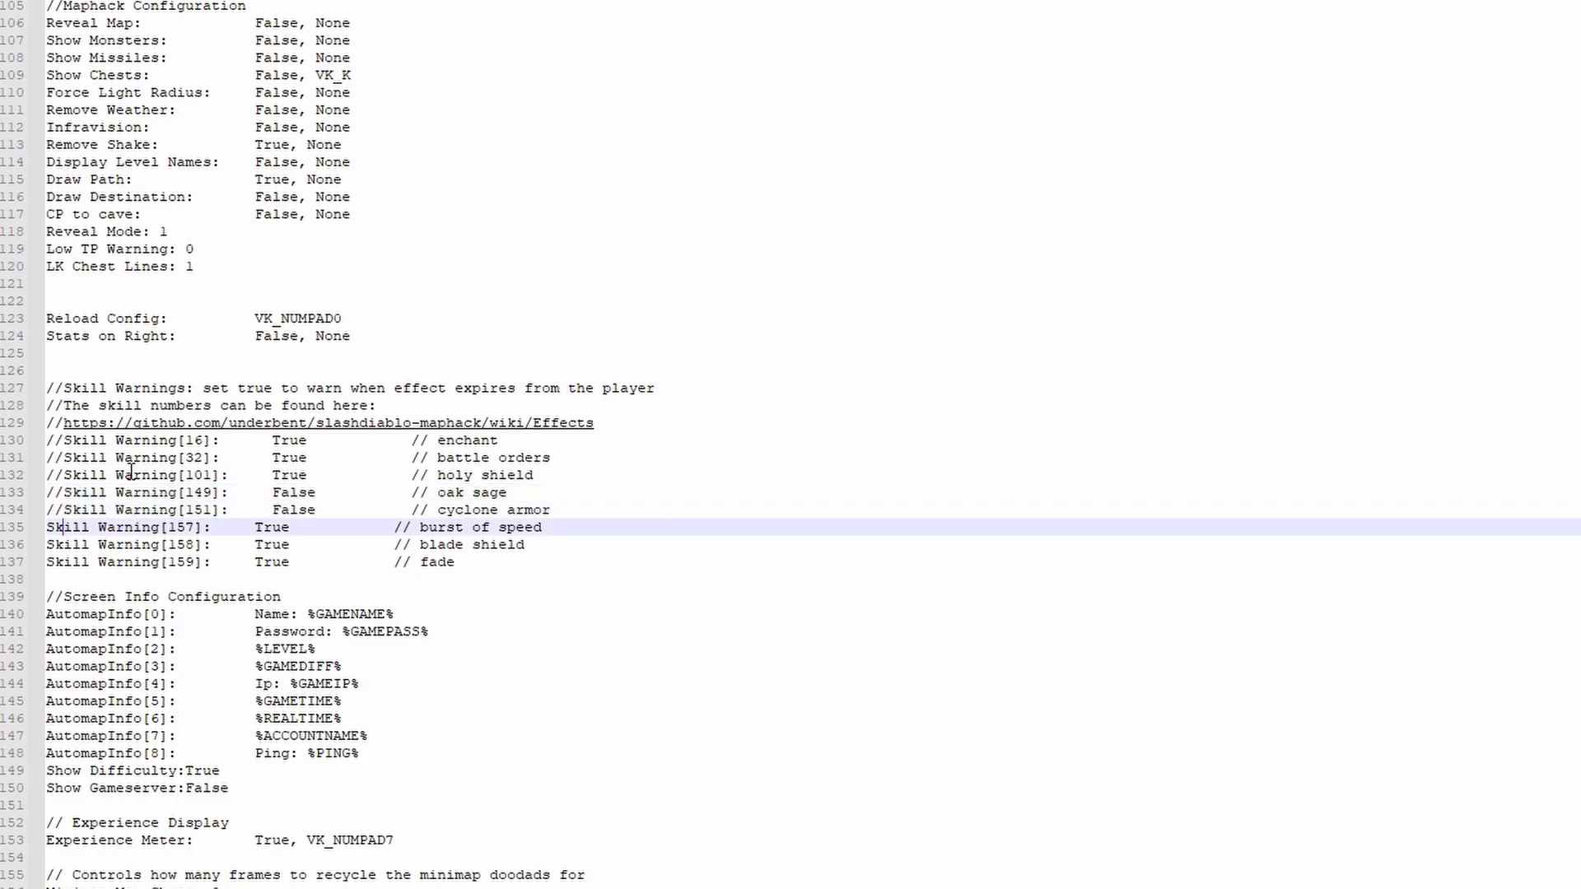
{"action": "type", "text": "//"}
{"action": "key", "text": "Down"}
{"action": "type", "text": "//"}
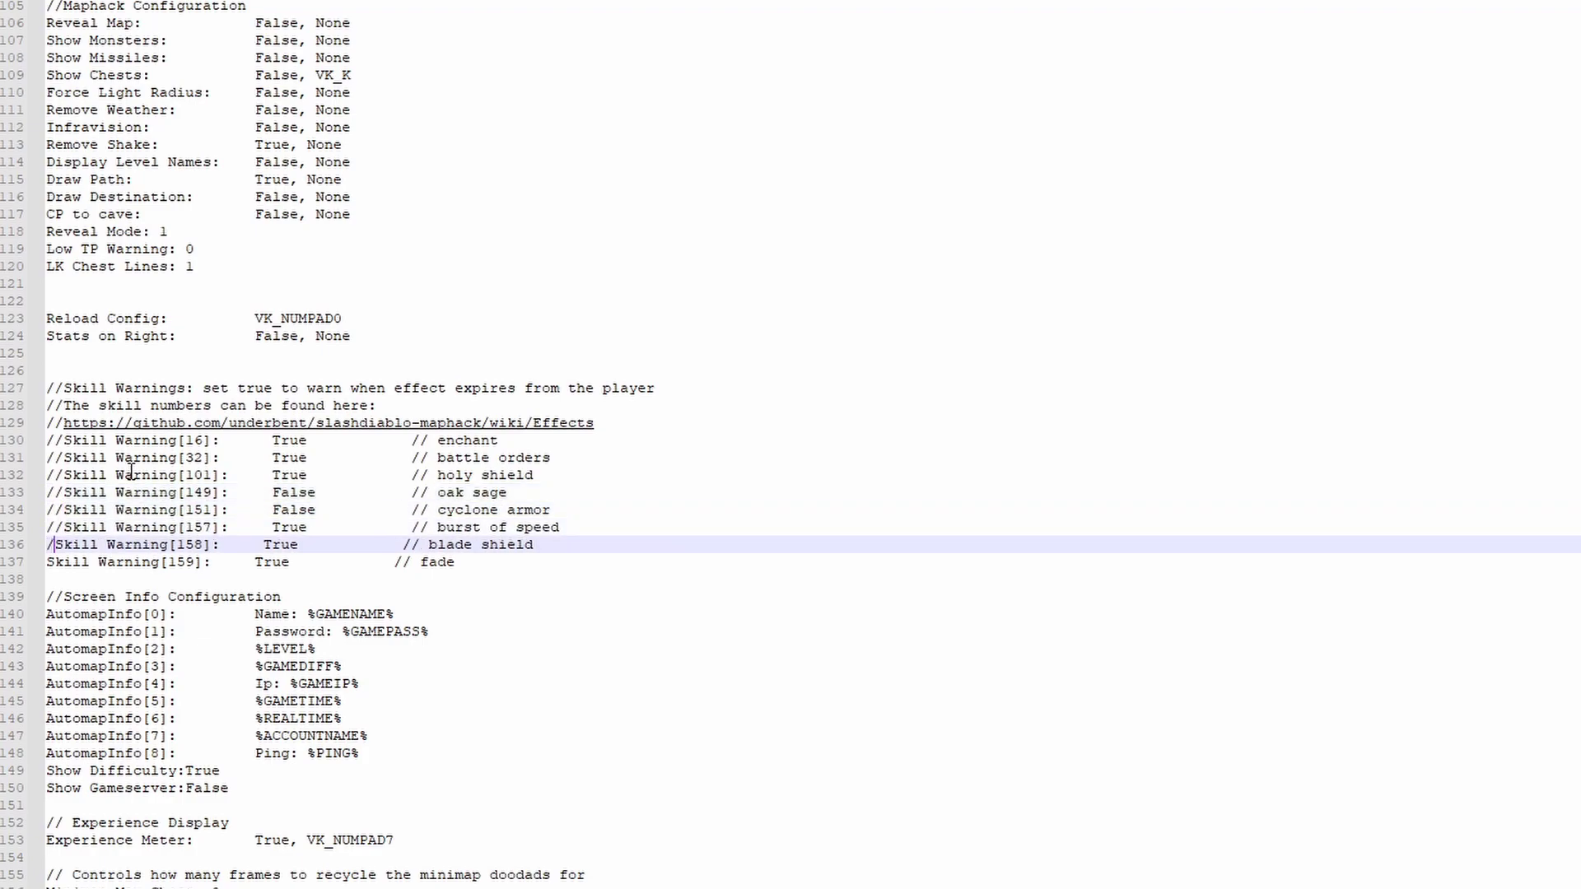
{"action": "key", "text": "Down"}
{"action": "key", "text": "Home"}
{"action": "type", "text": "//"}
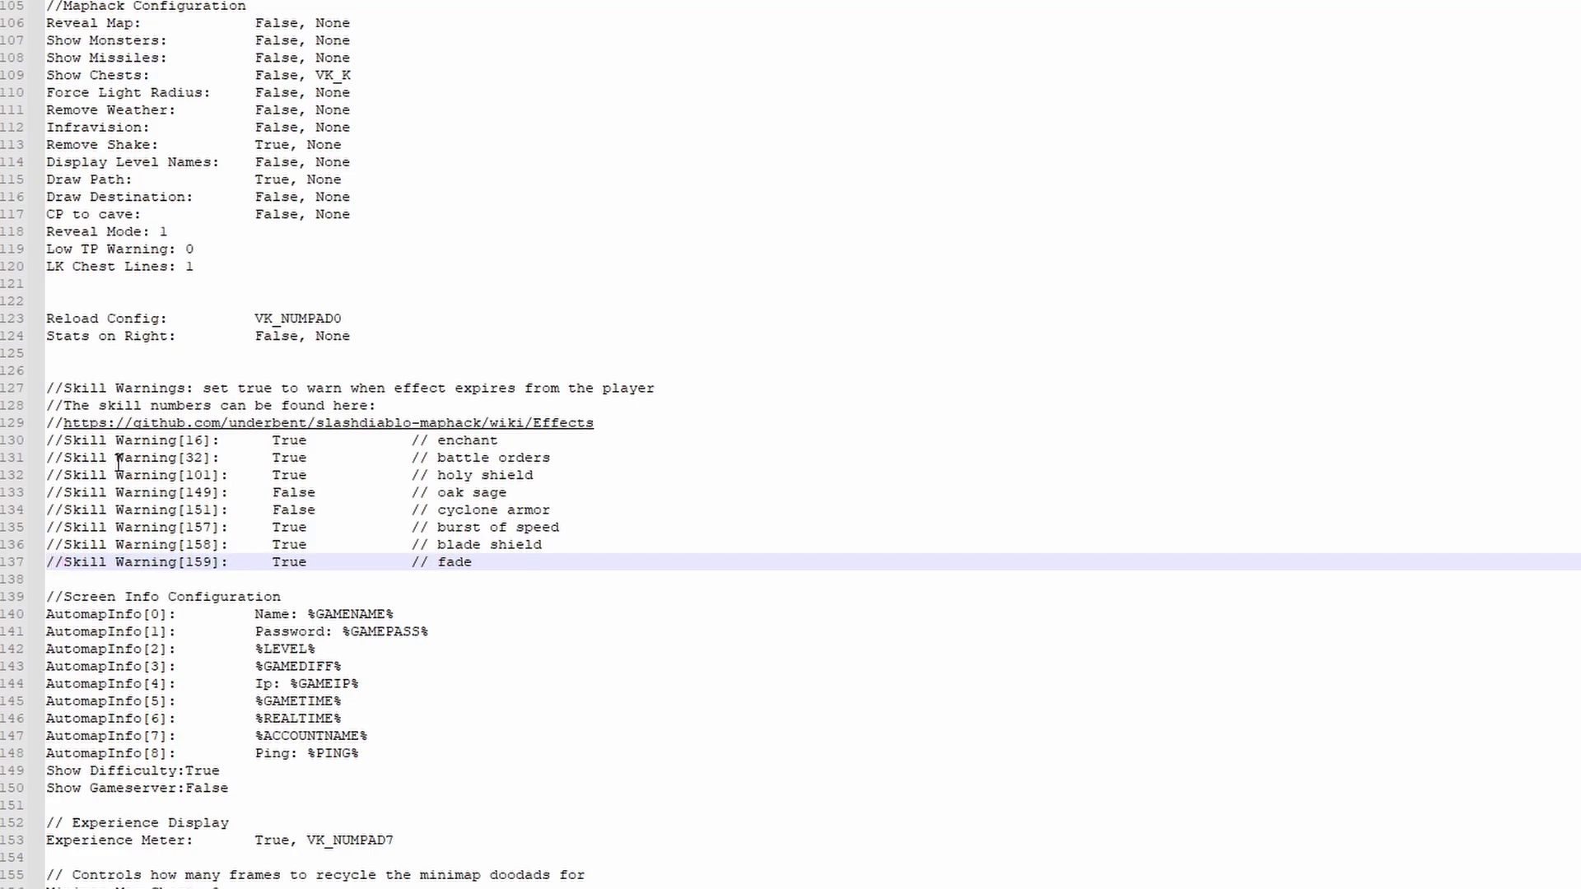
- Comment out the AutomapInfo[8] Ping line in the Screen Info Configuration section with //
{"action": "scroll", "coordinate": [247, 503], "scroll_direction": "down", "scroll_amount": 1}
{"action": "scroll", "coordinate": [439, 638], "scroll_direction": "down", "scroll_amount": 1}
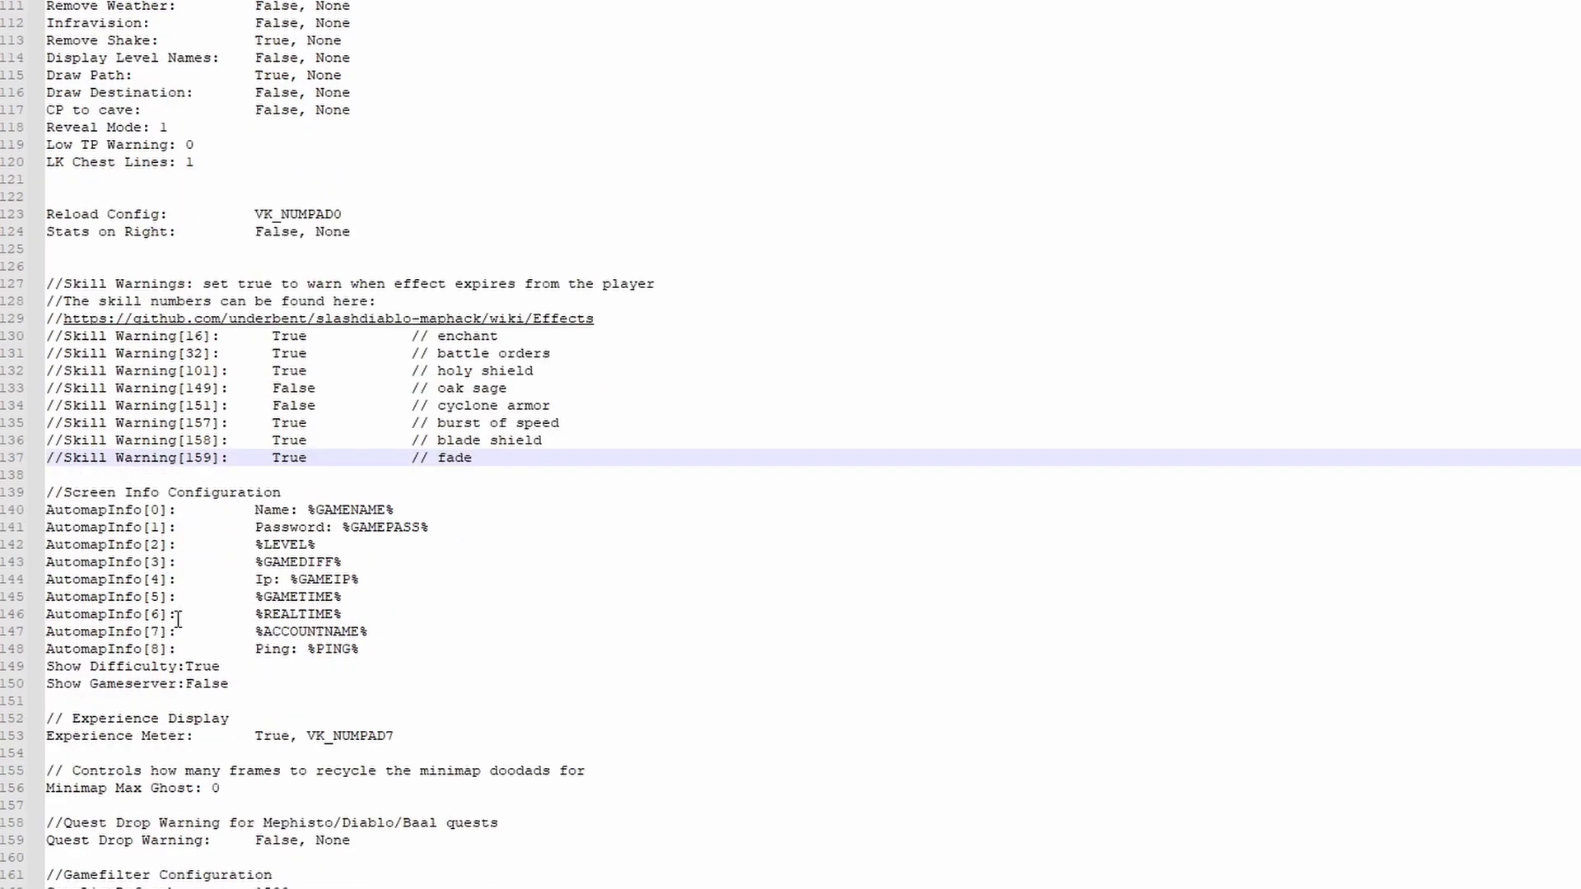
{"action": "left_click", "coordinate": [51, 650]}
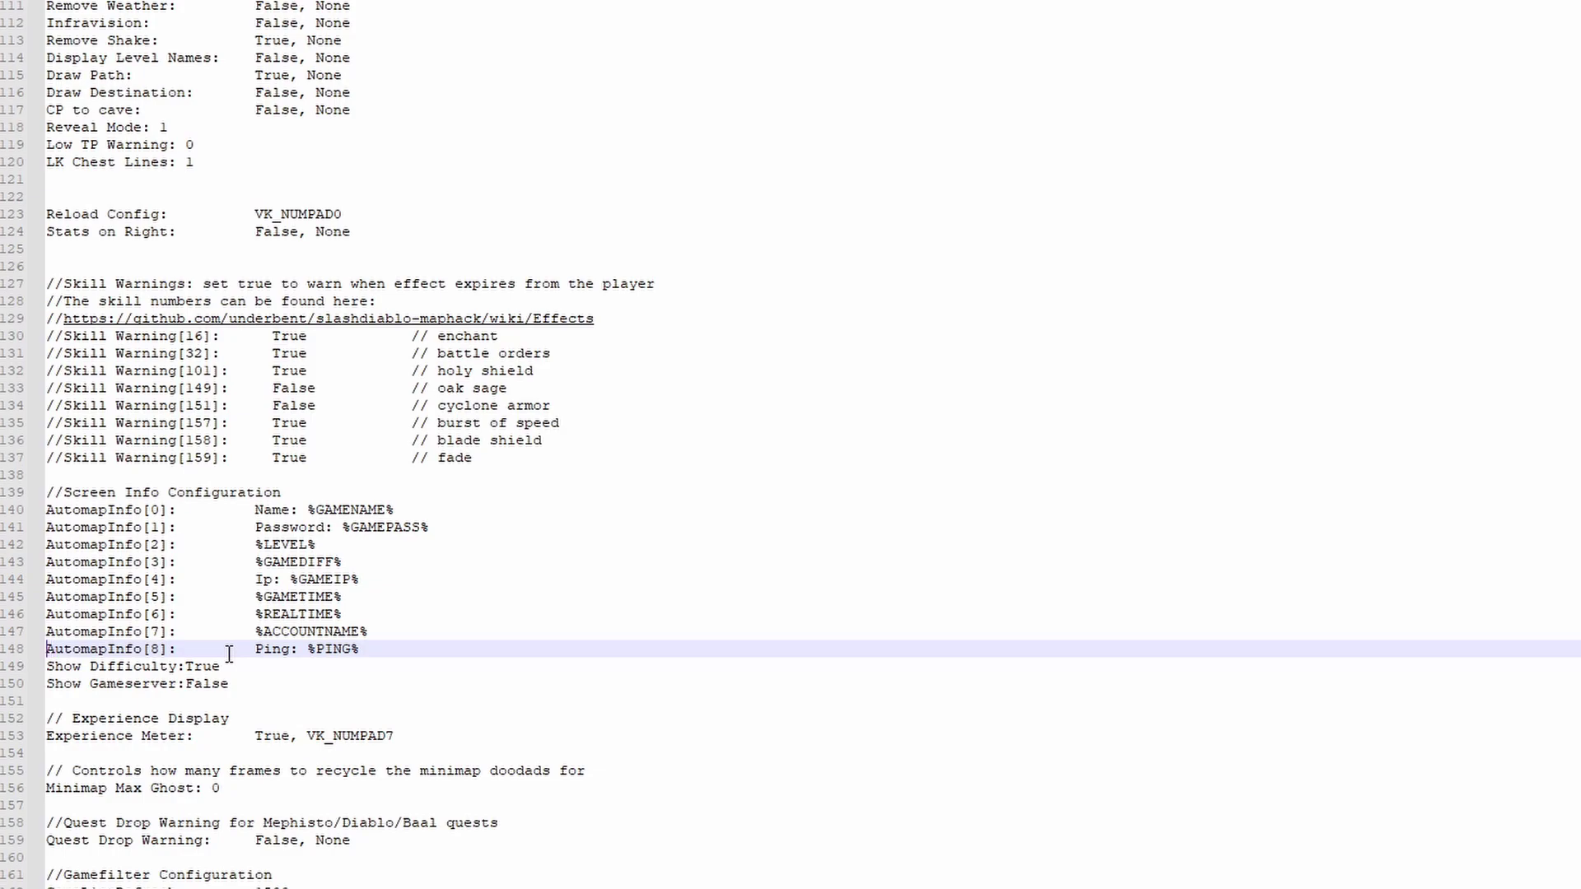
{"action": "type", "text": "//"}
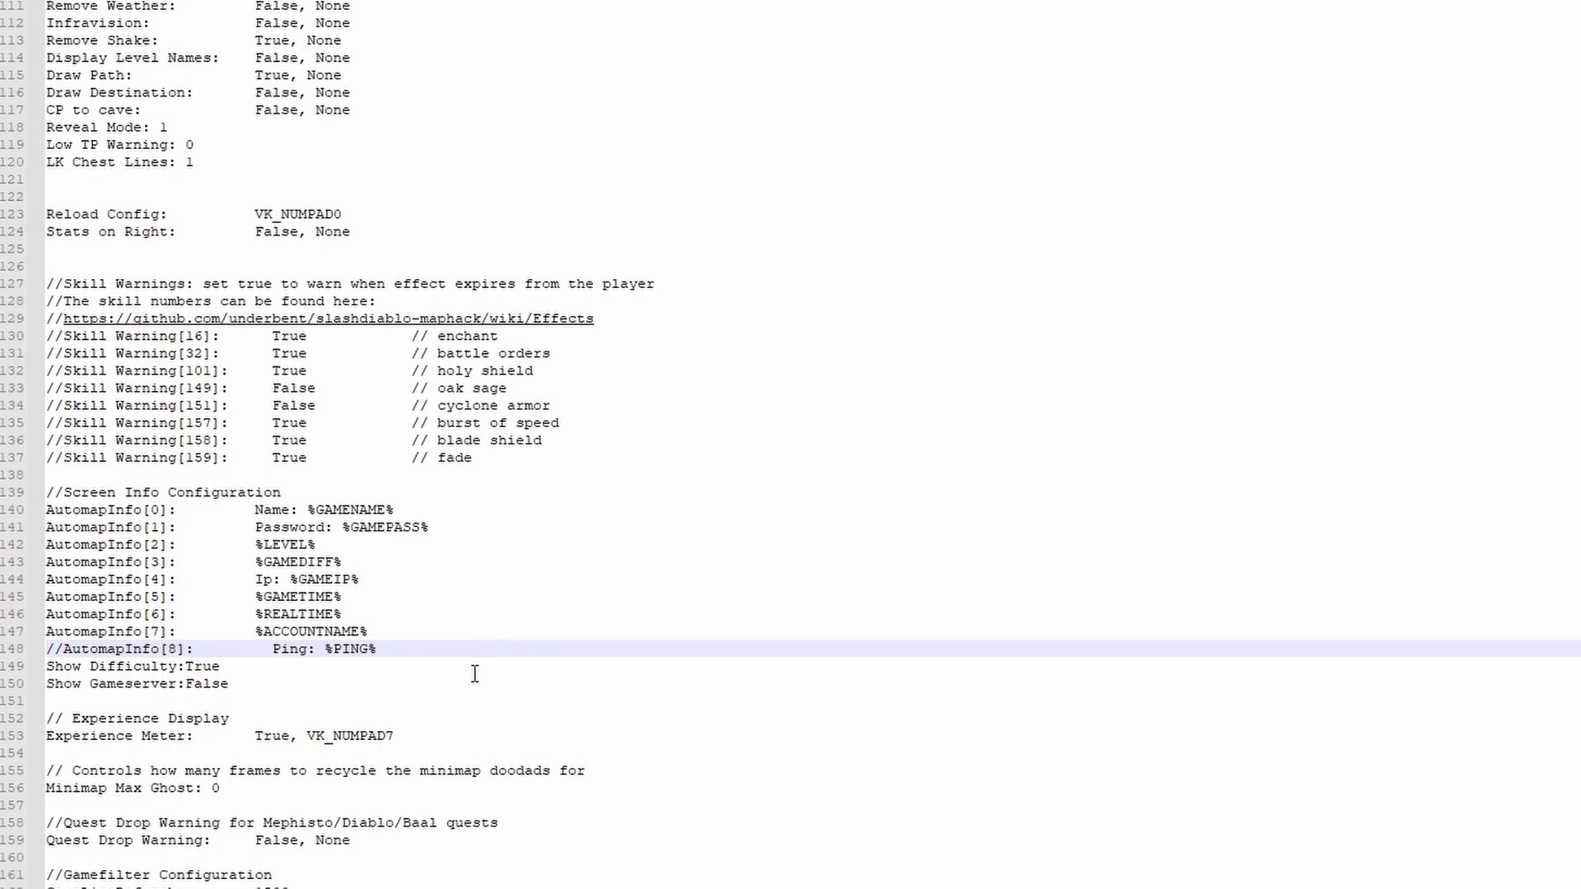
- Look through the remaining settings, then save BH_settings.cfg and close the text editor
{"action": "scroll", "coordinate": [491, 568], "scroll_direction": "down", "scroll_amount": 4}
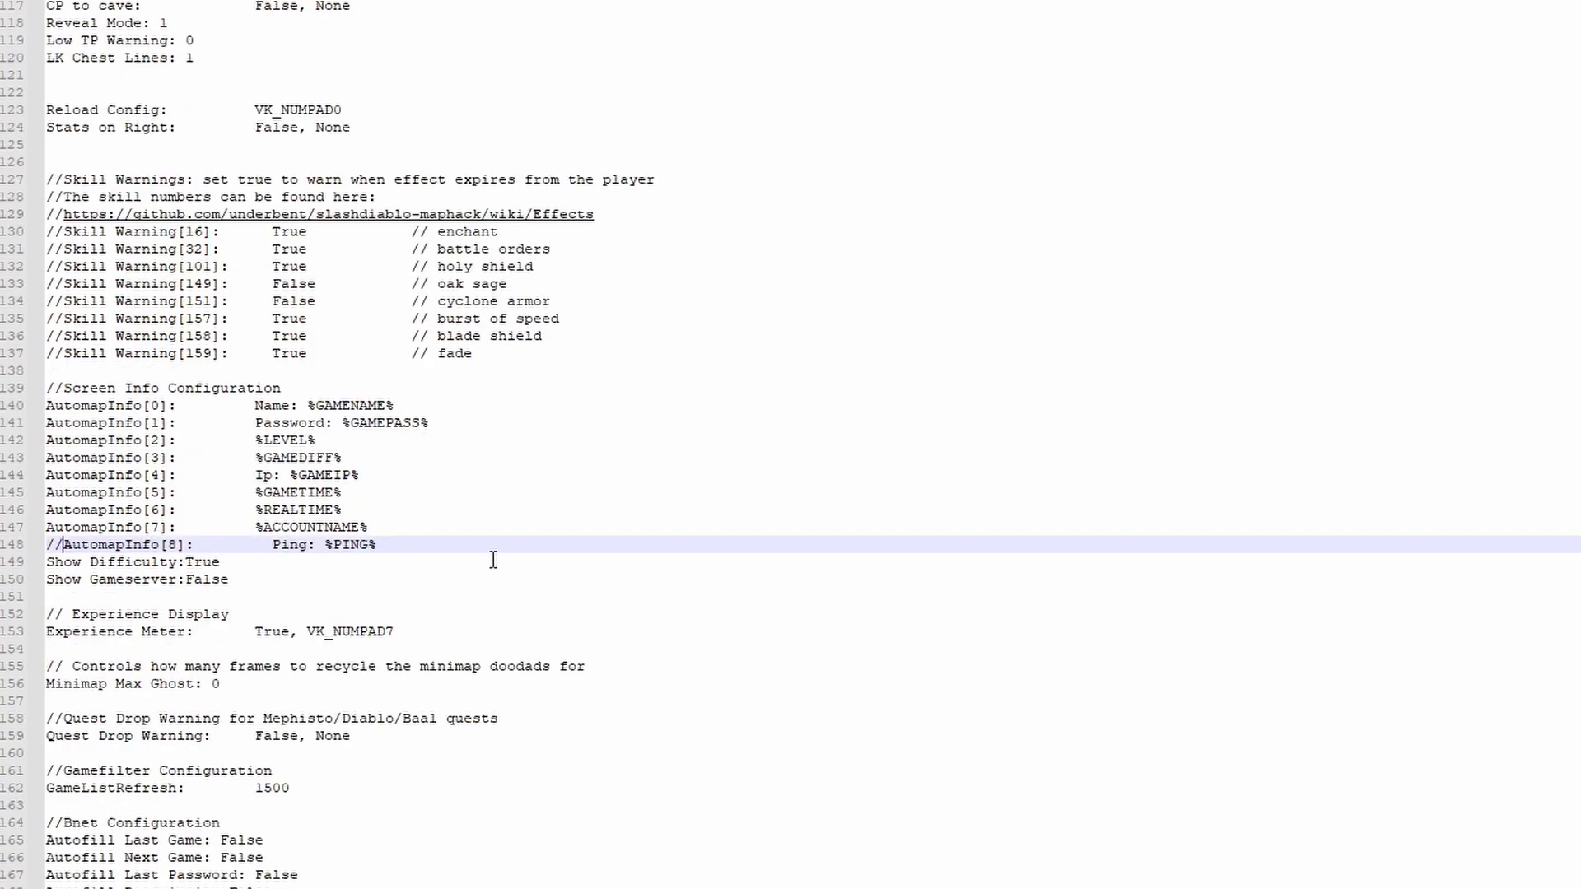
{"action": "scroll", "coordinate": [280, 564], "scroll_direction": "down", "scroll_amount": 3}
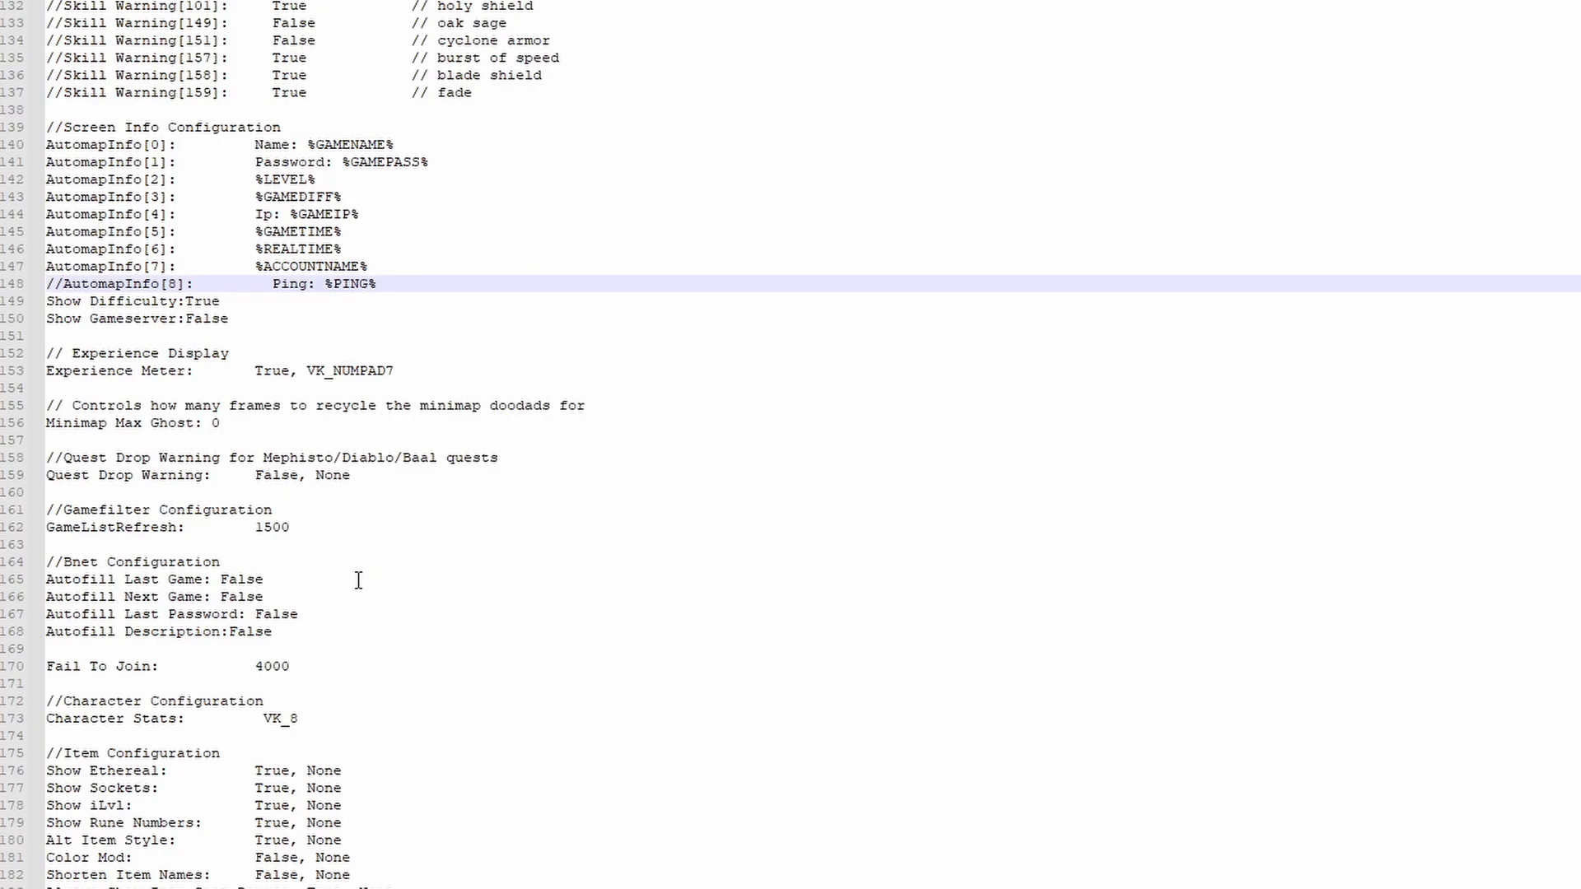
{"action": "scroll", "coordinate": [427, 494], "scroll_direction": "down", "scroll_amount": 5}
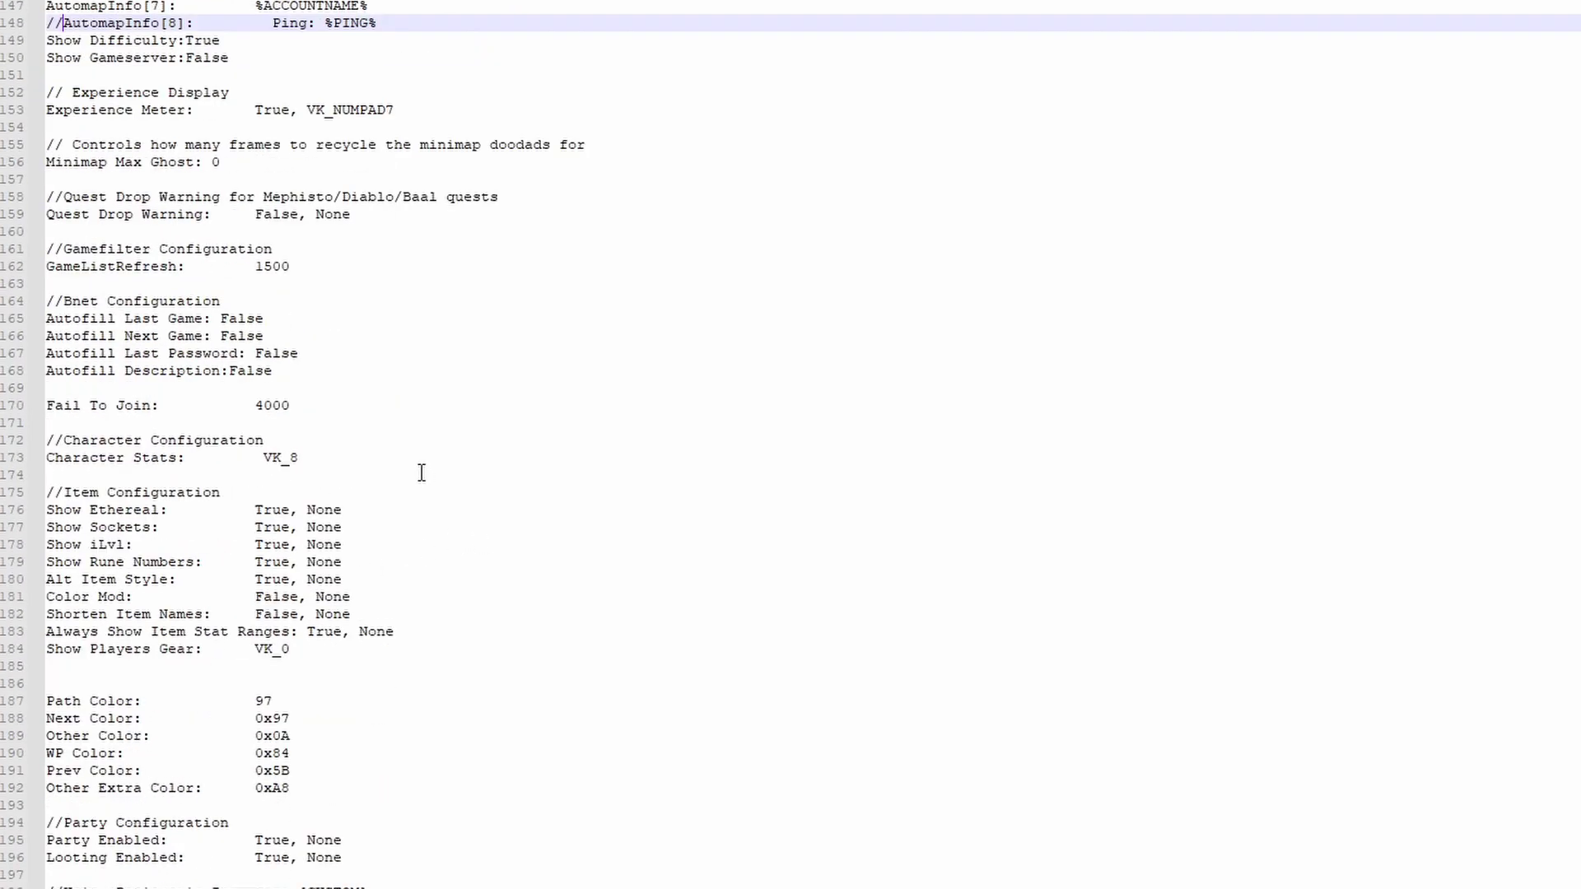
{"action": "scroll", "coordinate": [404, 470], "scroll_direction": "down", "scroll_amount": 2}
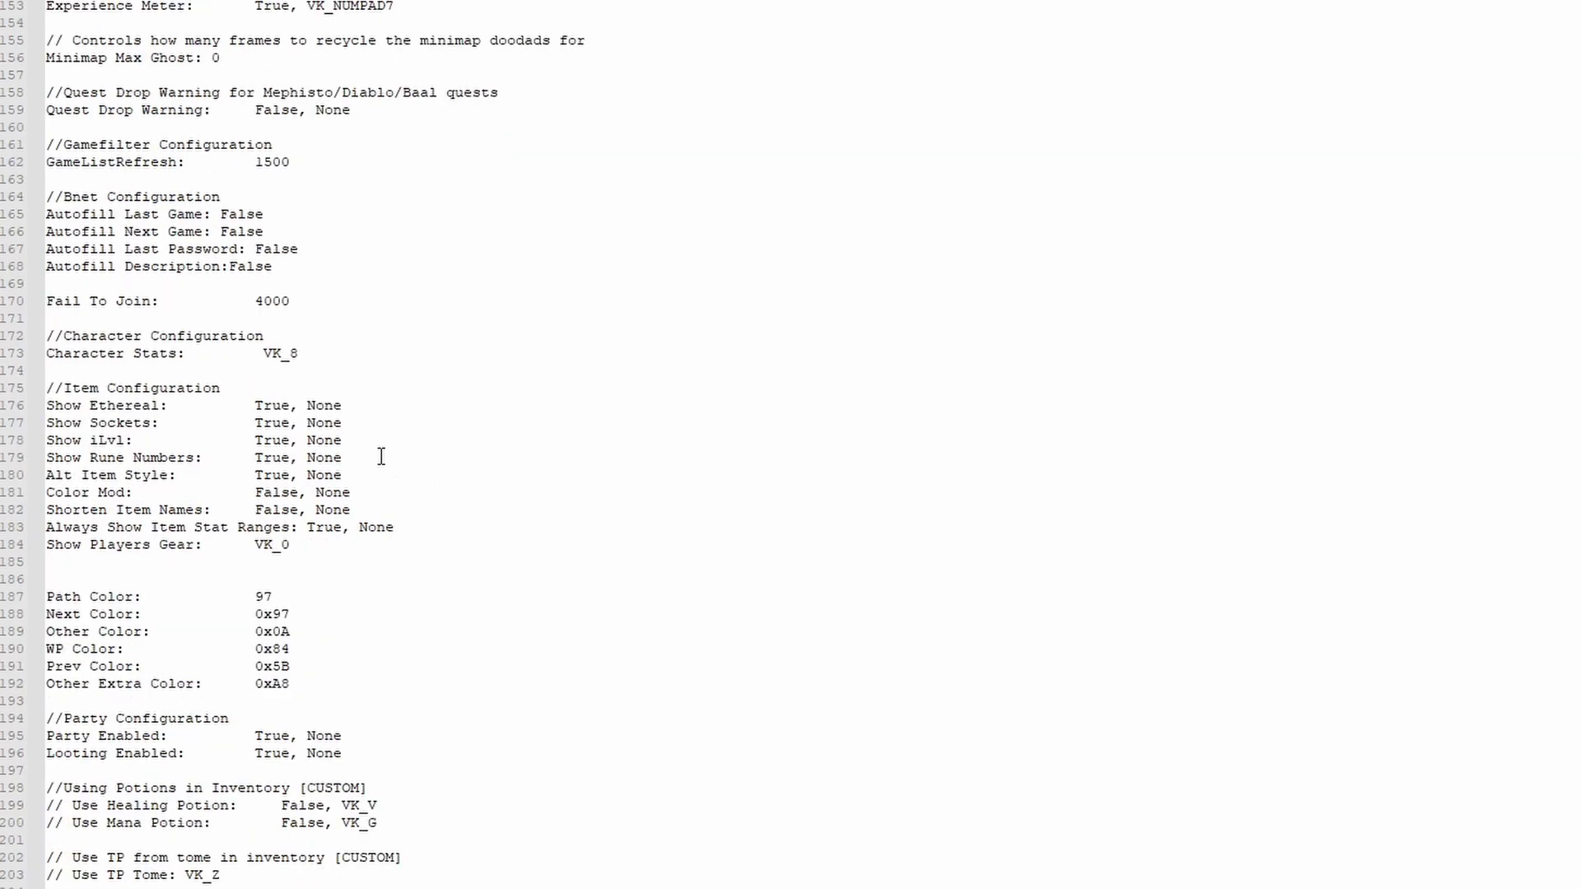
{"action": "scroll", "coordinate": [310, 447], "scroll_direction": "down", "scroll_amount": 4}
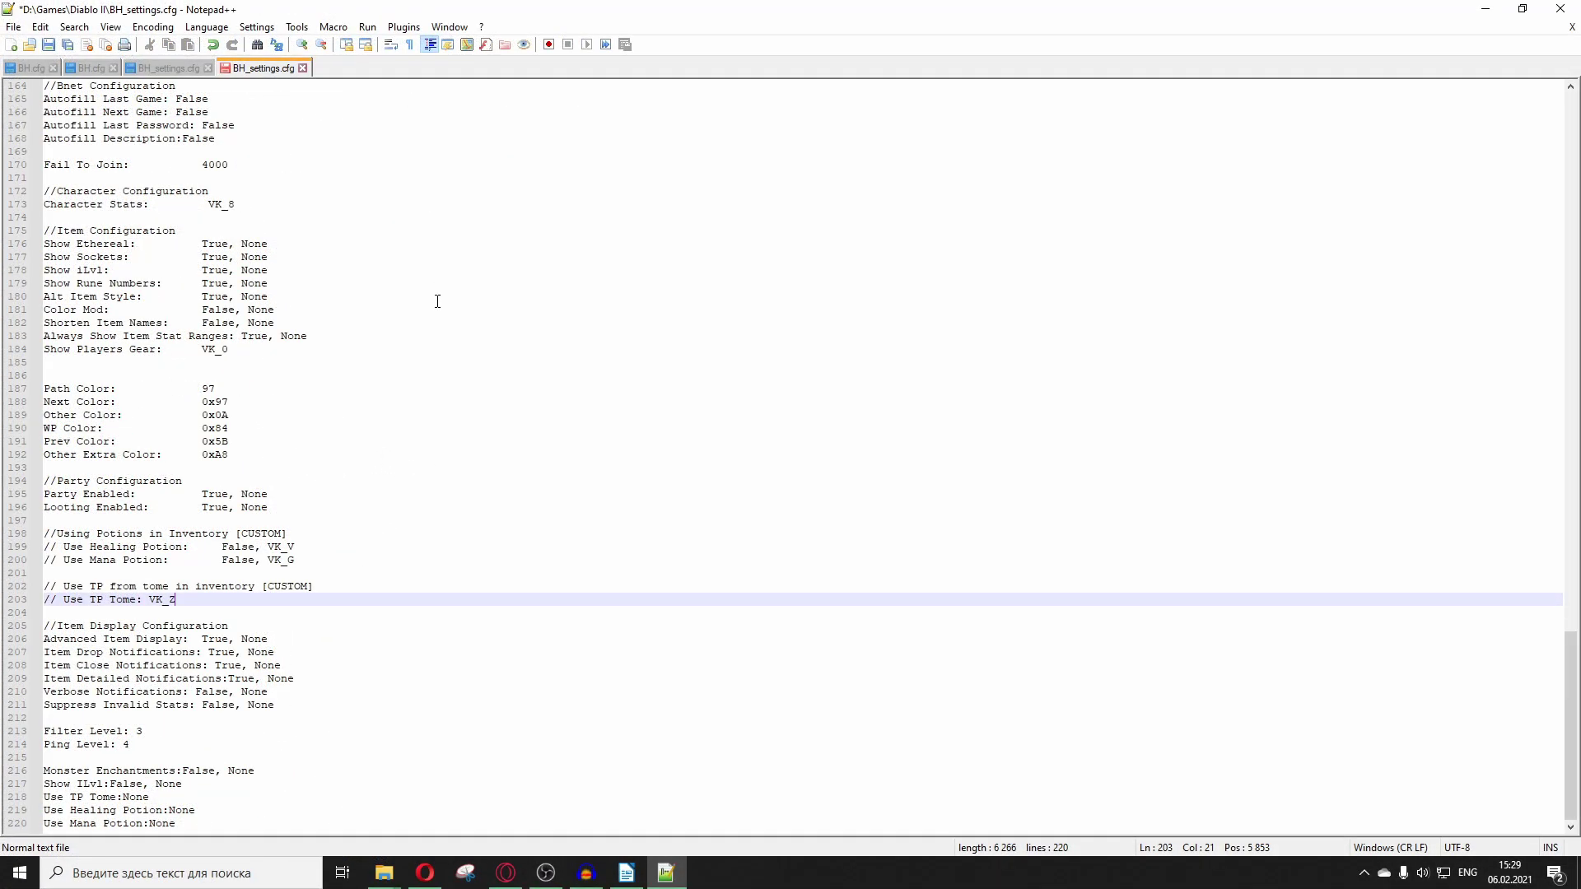
{"action": "key", "text": "ctrl+s"}
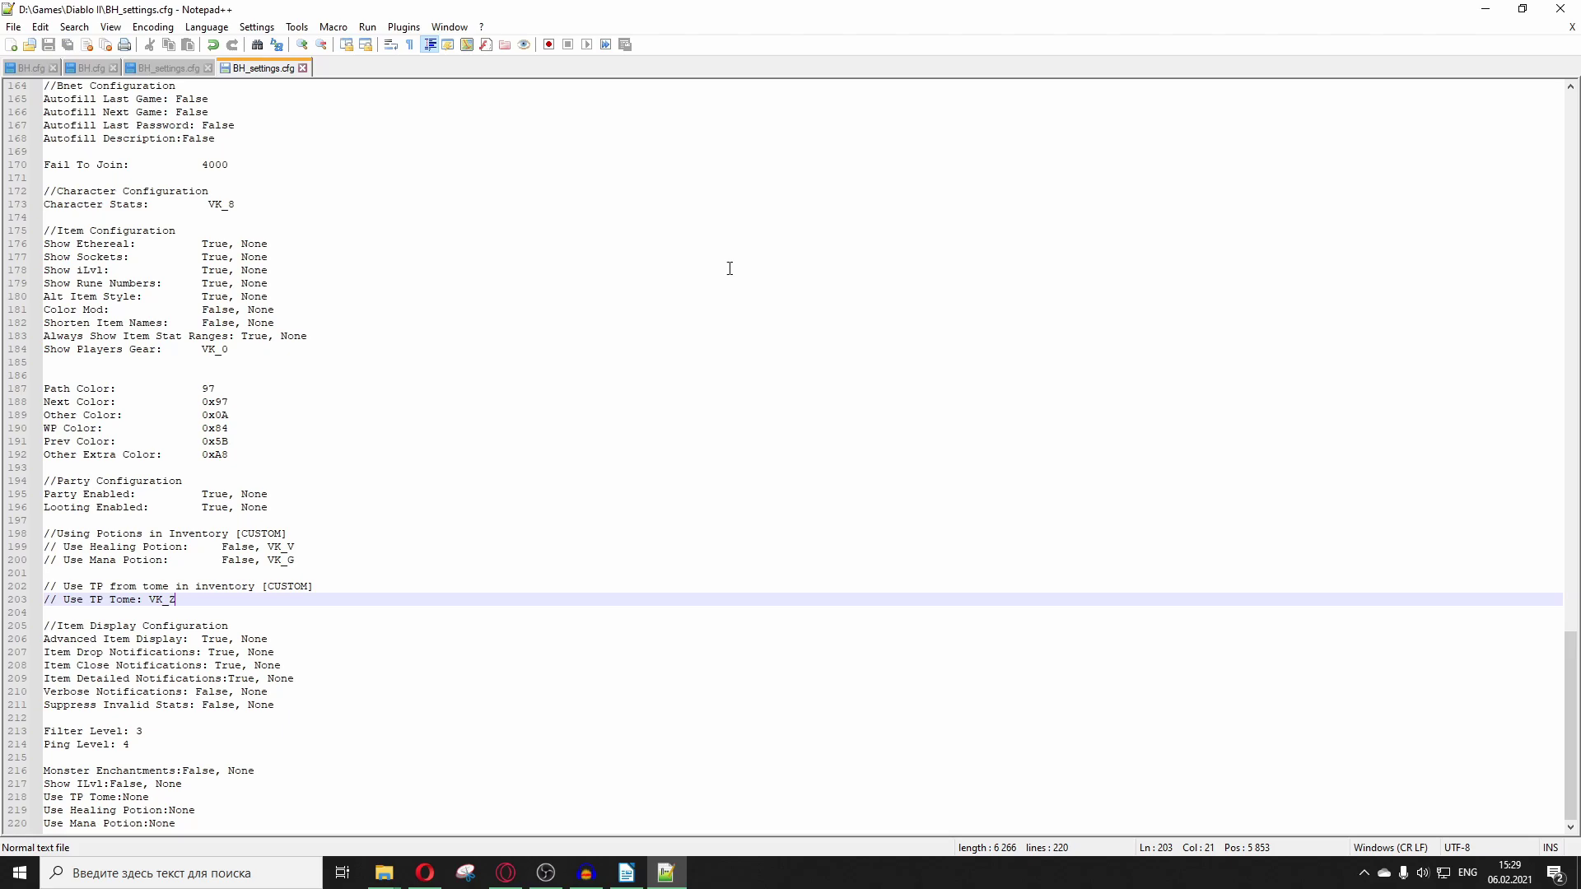
{"action": "left_click", "coordinate": [1559, 8]}
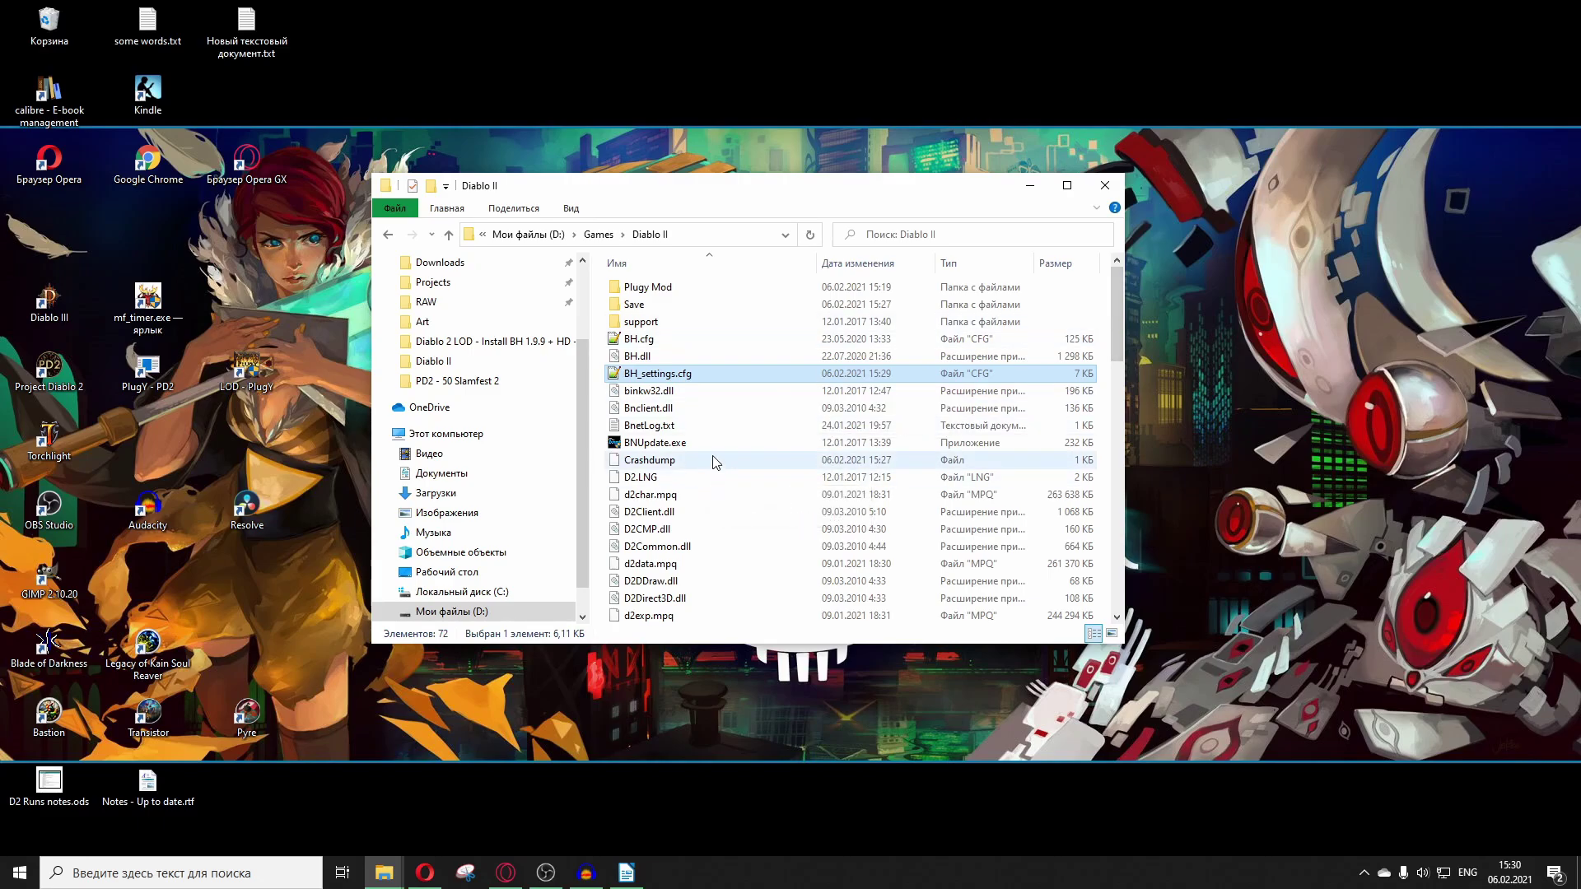
- Switch to the browser's GitHub profile page and open the Release folder of the slashdiablo-maphack-plugy repository
{"action": "left_click", "coordinate": [426, 874]}
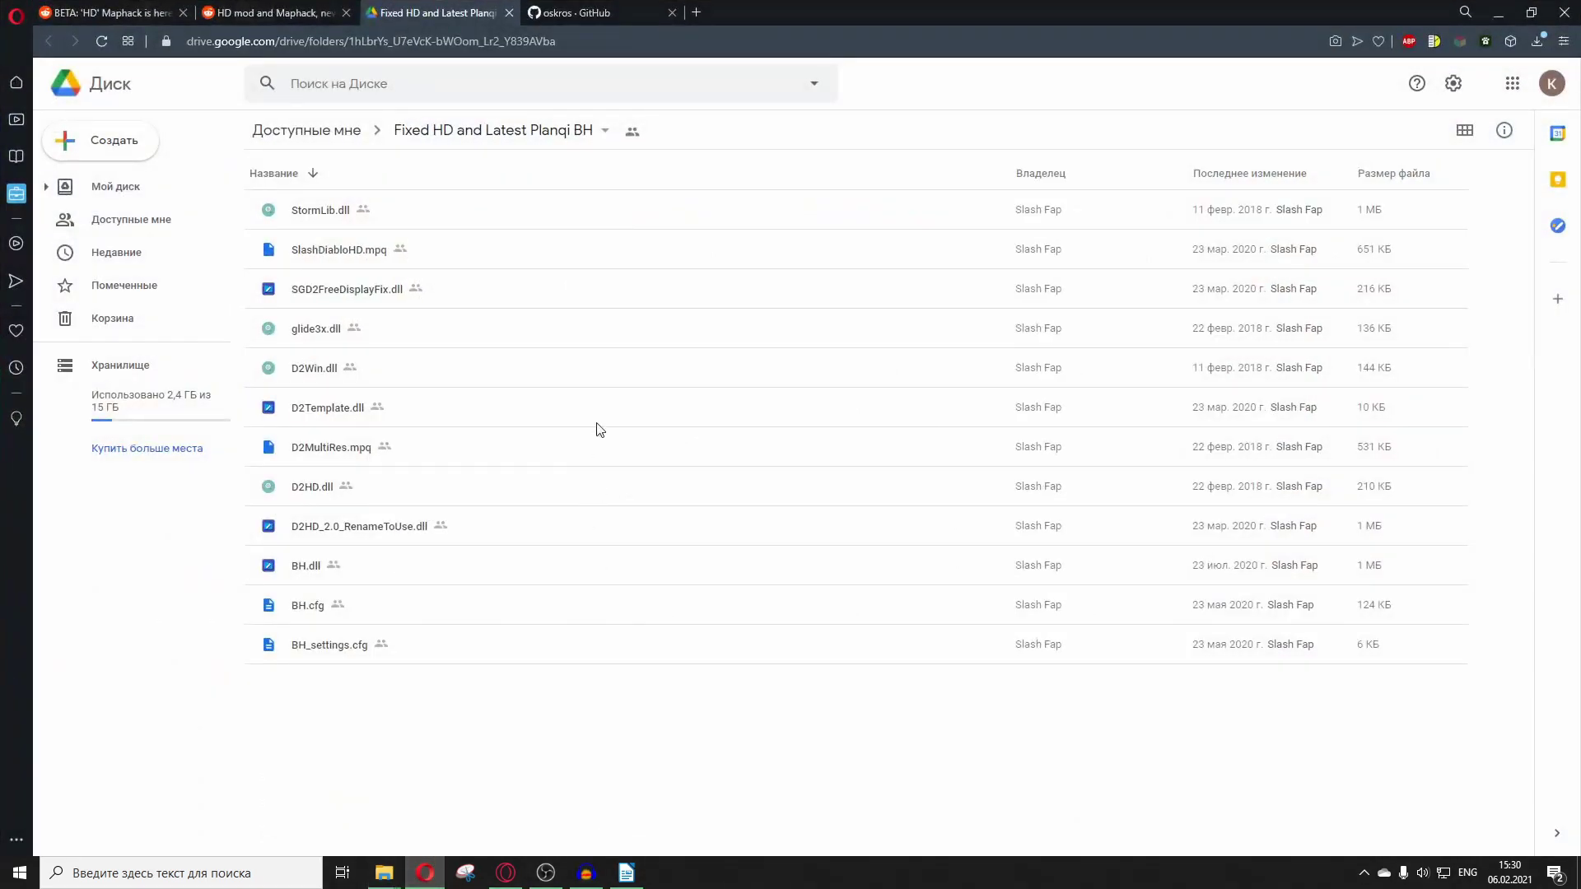
{"action": "left_click", "coordinate": [580, 13]}
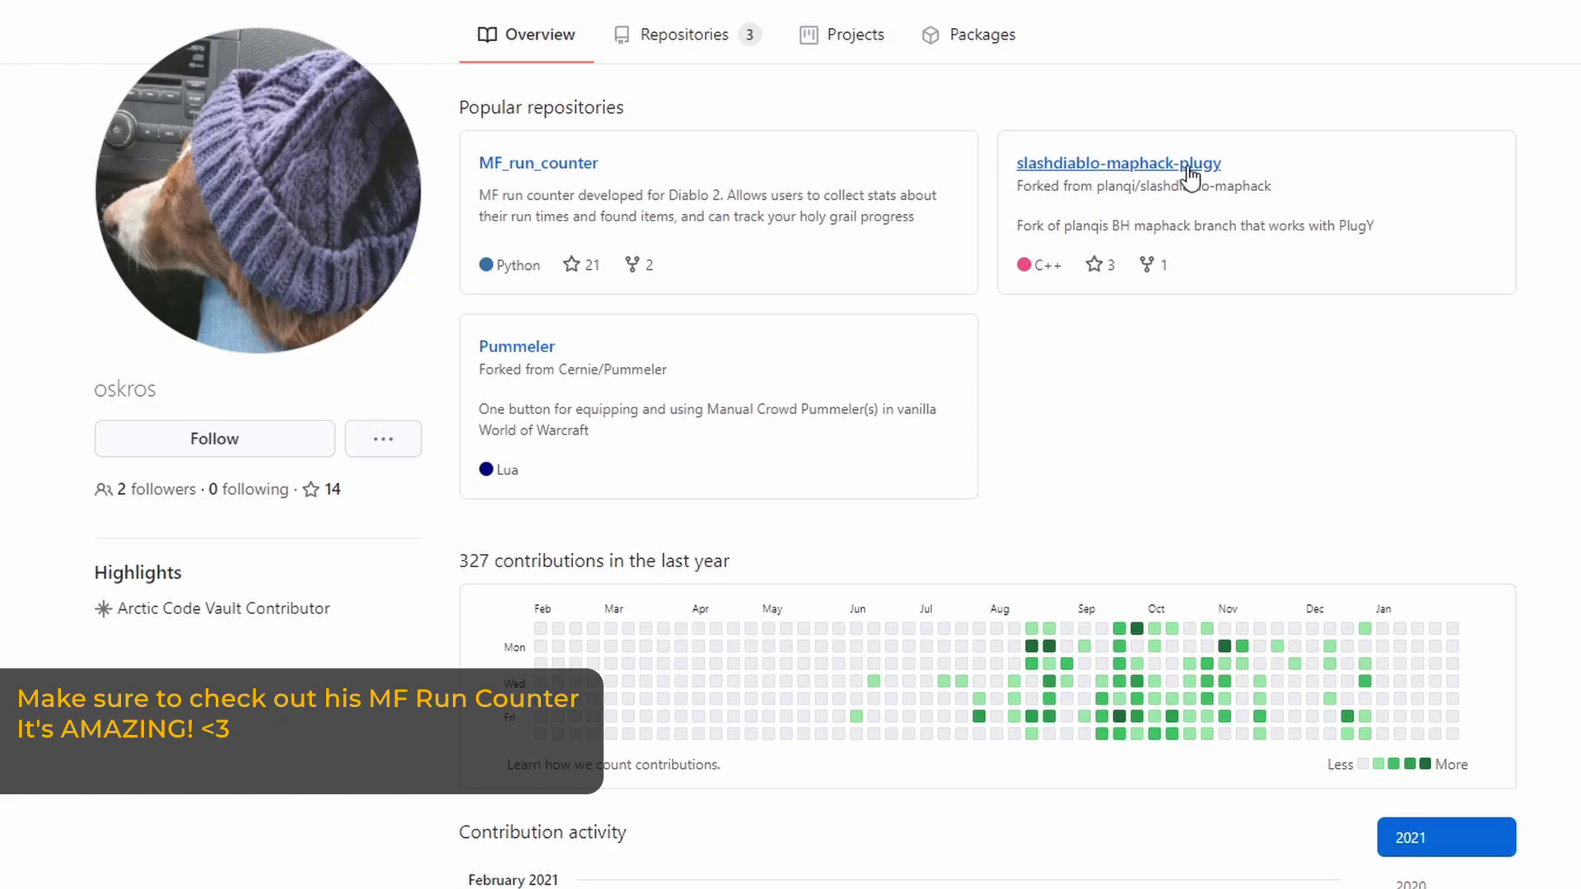
{"action": "left_click", "coordinate": [1161, 165]}
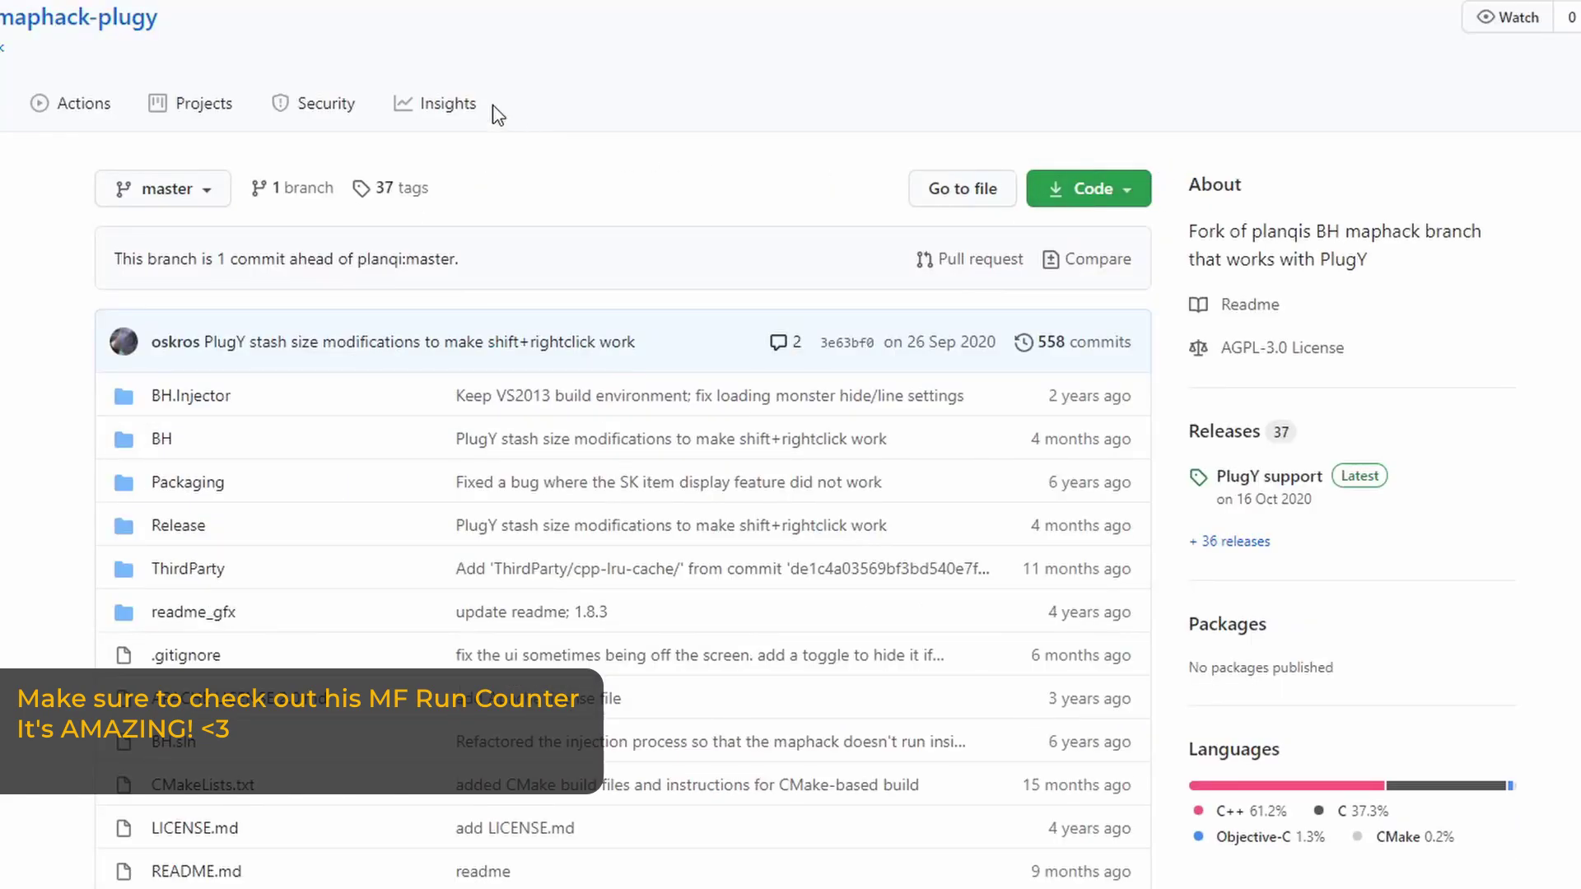
{"action": "left_click", "coordinate": [195, 526]}
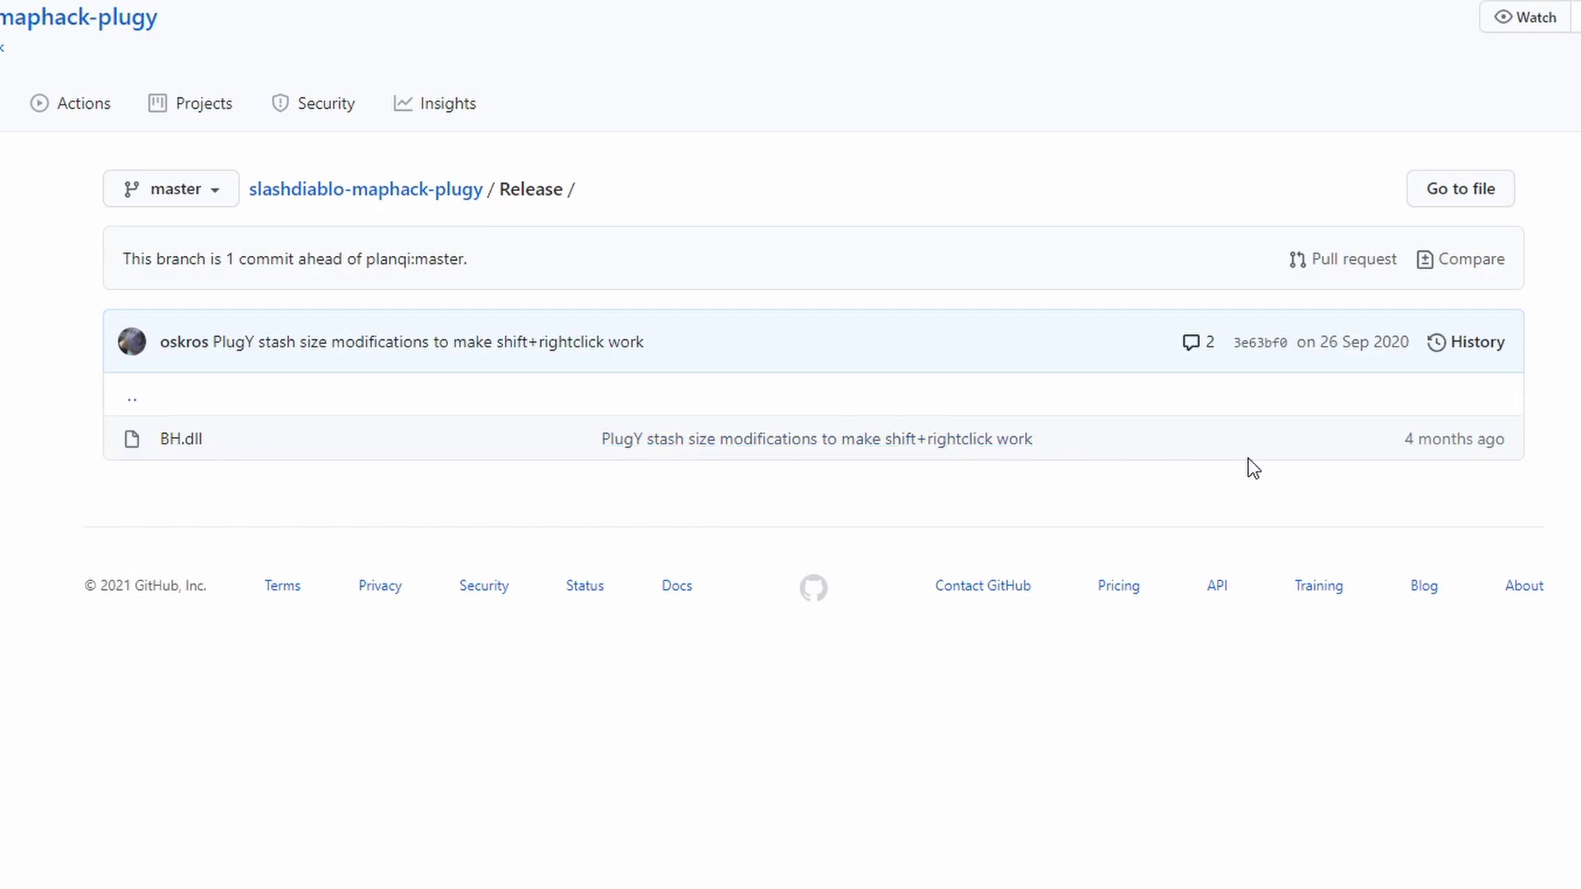
- Open the BH.dll file page in the Release folder and download the file to the computer
{"action": "right_click", "coordinate": [196, 438]}
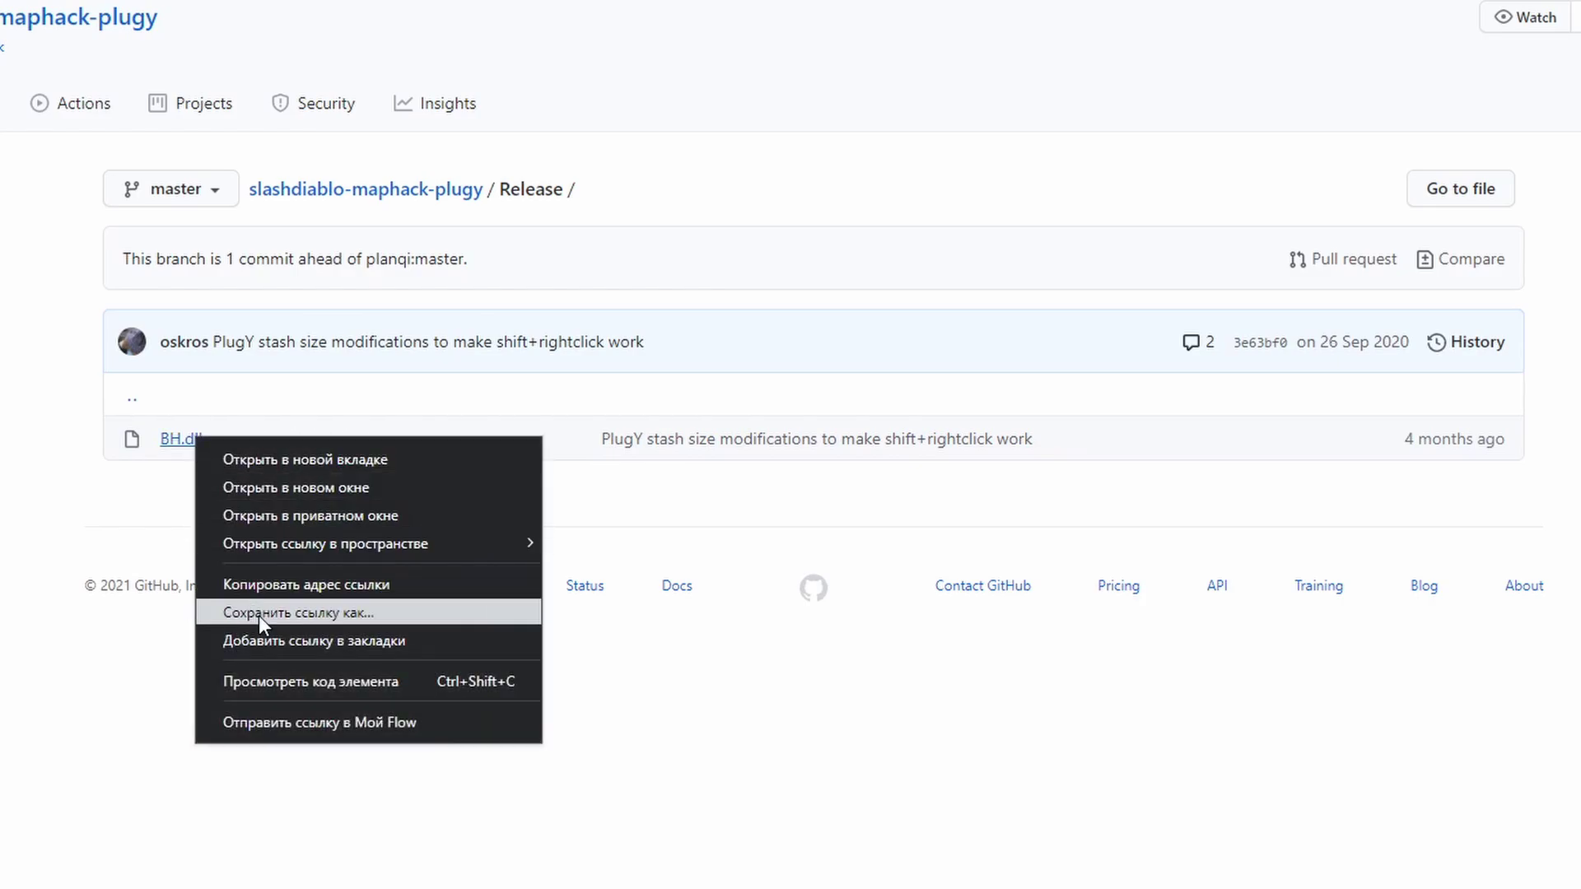
{"action": "left_click", "coordinate": [173, 441]}
{"action": "left_click", "coordinate": [173, 441]}
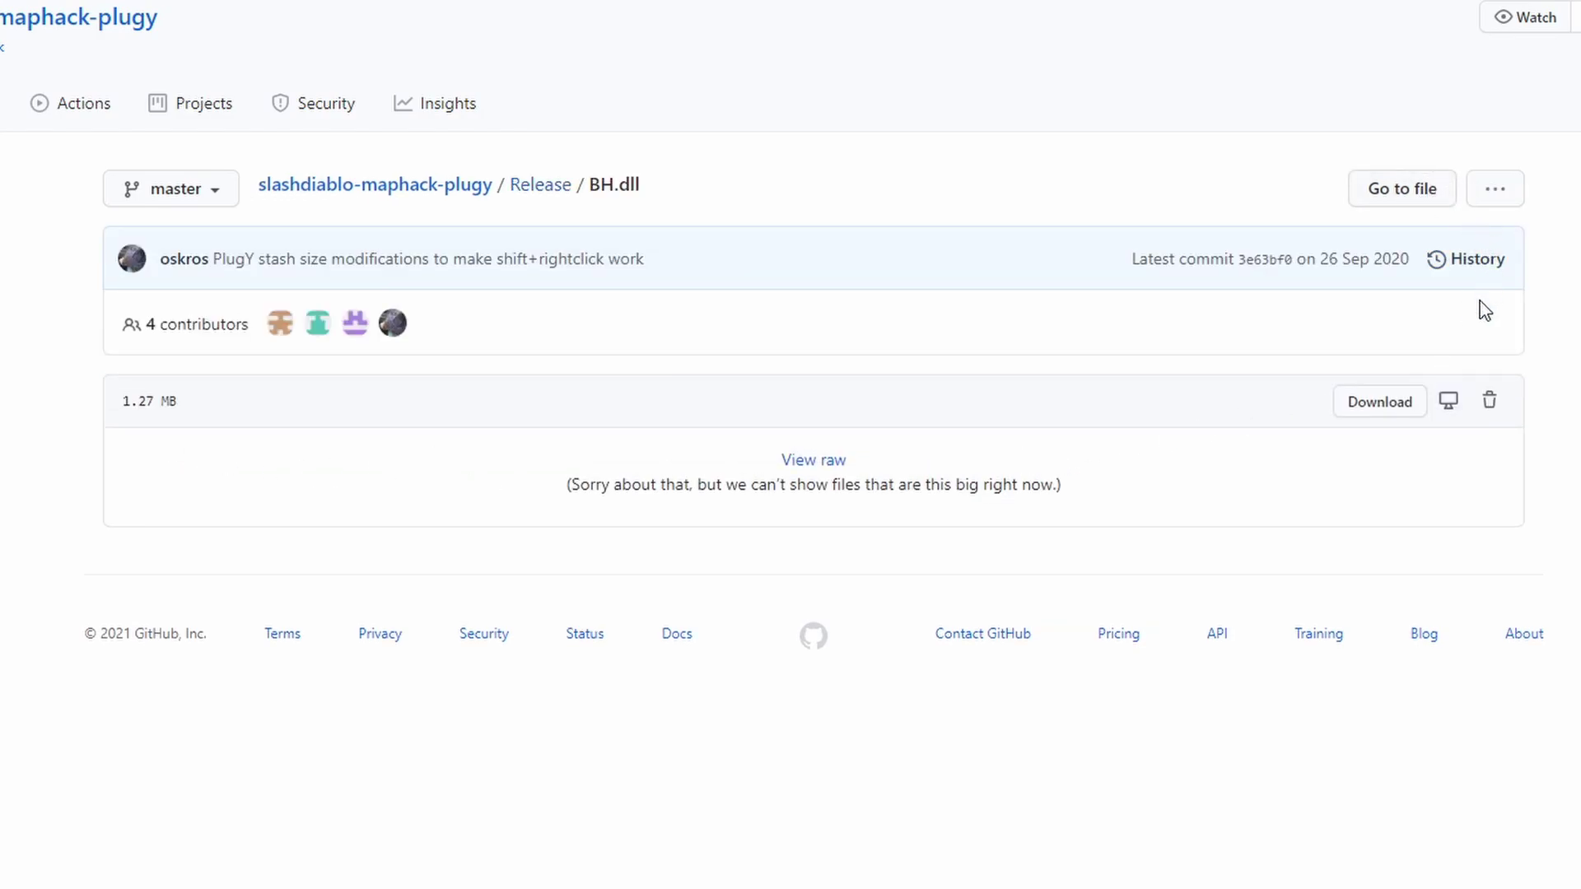
{"action": "left_click", "coordinate": [1370, 415]}
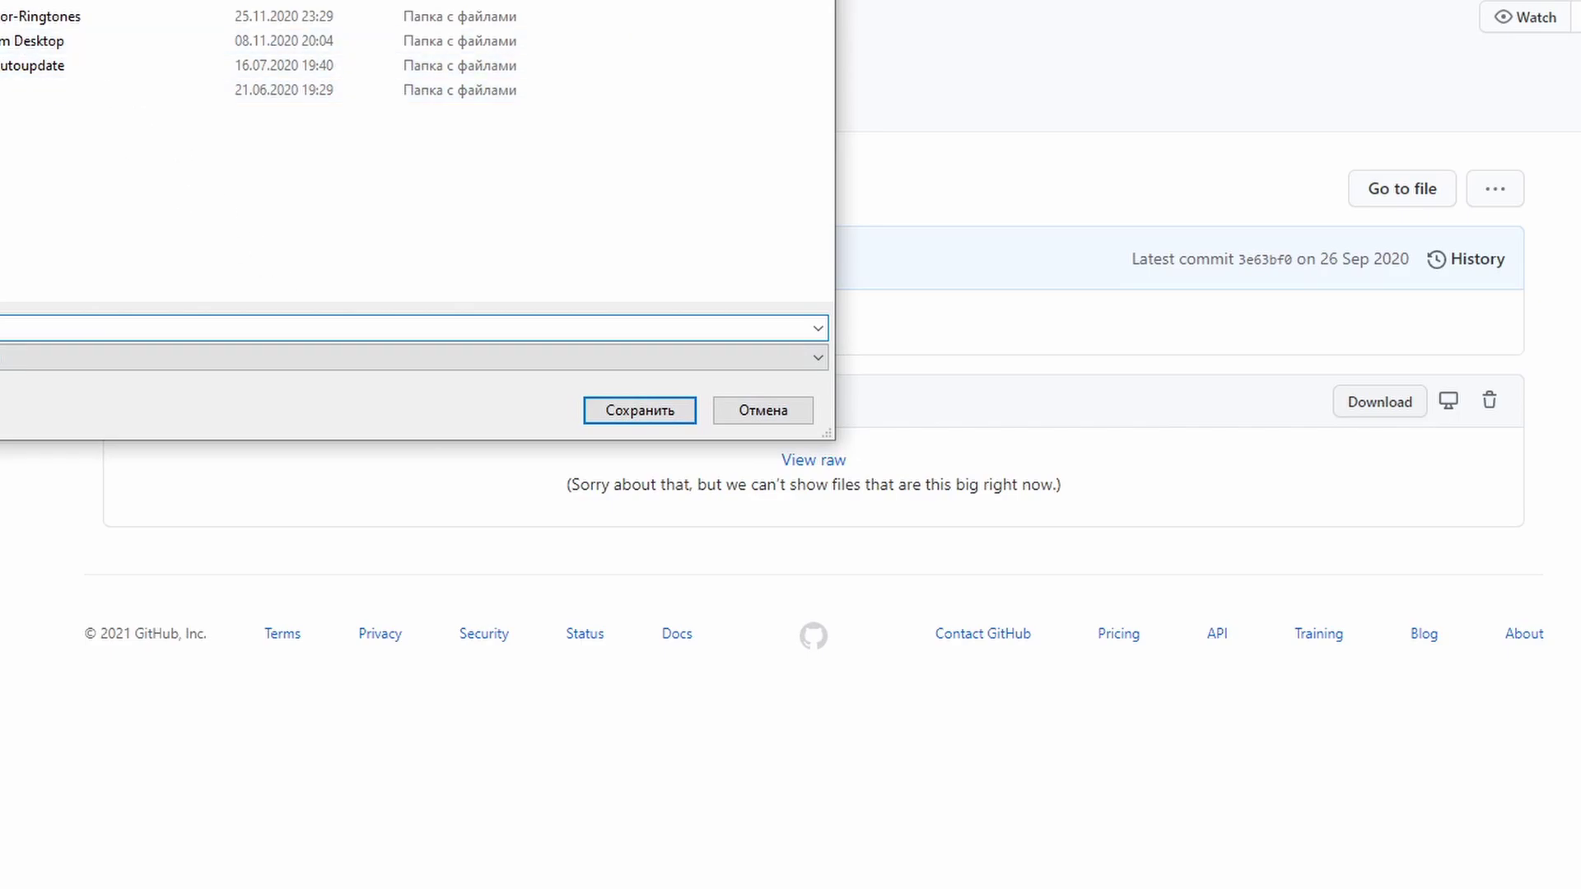
{"action": "left_click", "coordinate": [628, 413]}
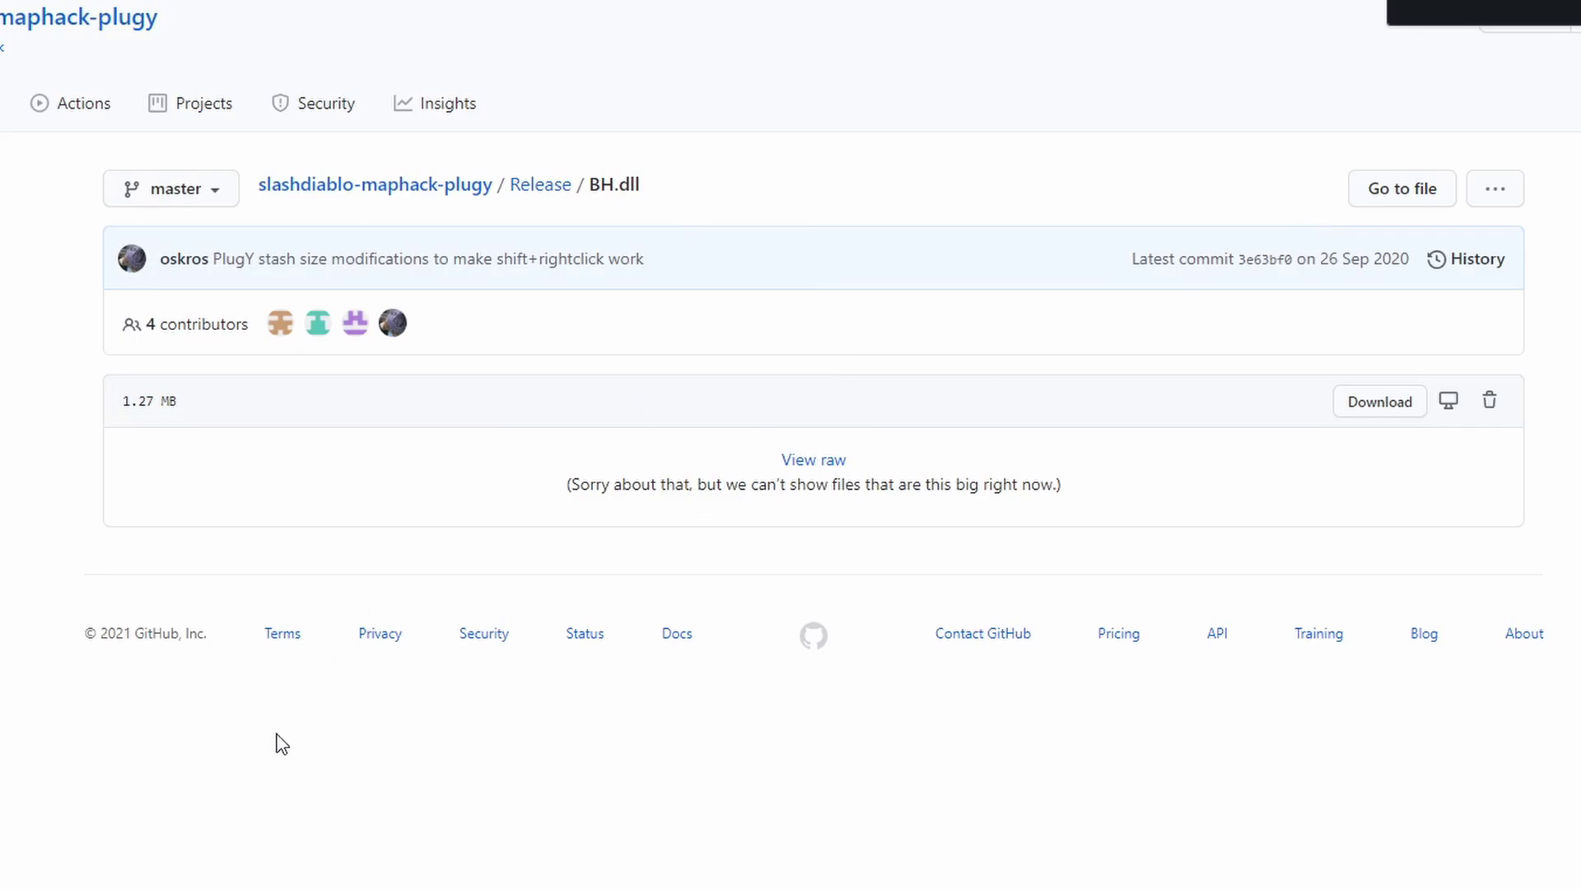
- Switch to File Explorer, open the downloads folder and copy the newly downloaded BH.dll
{"action": "left_click", "coordinate": [325, 872]}
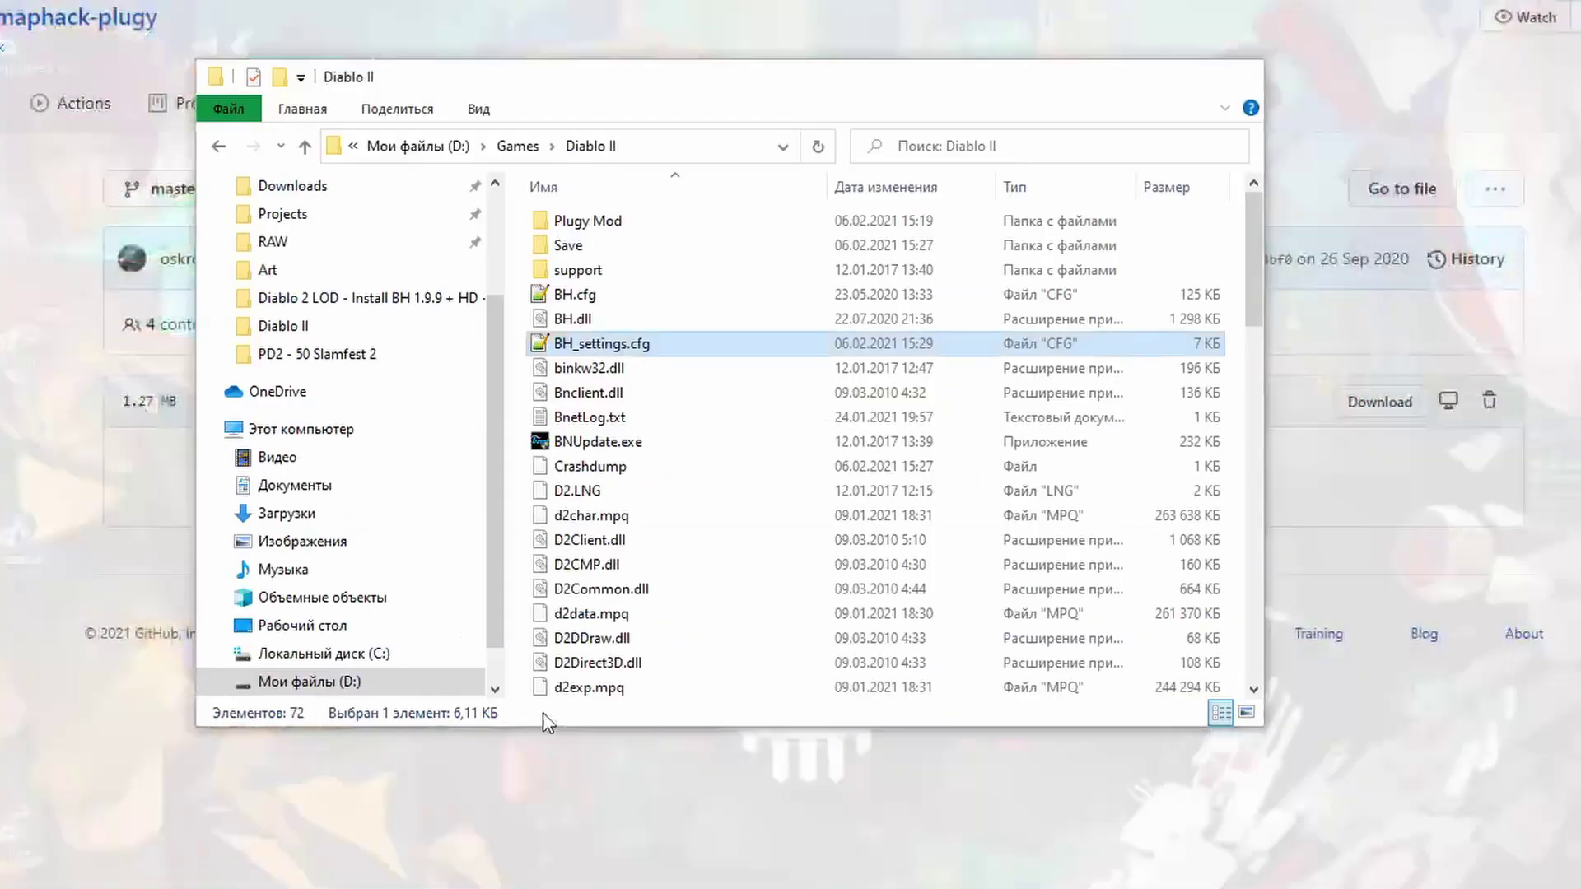
{"action": "left_click", "coordinate": [315, 515]}
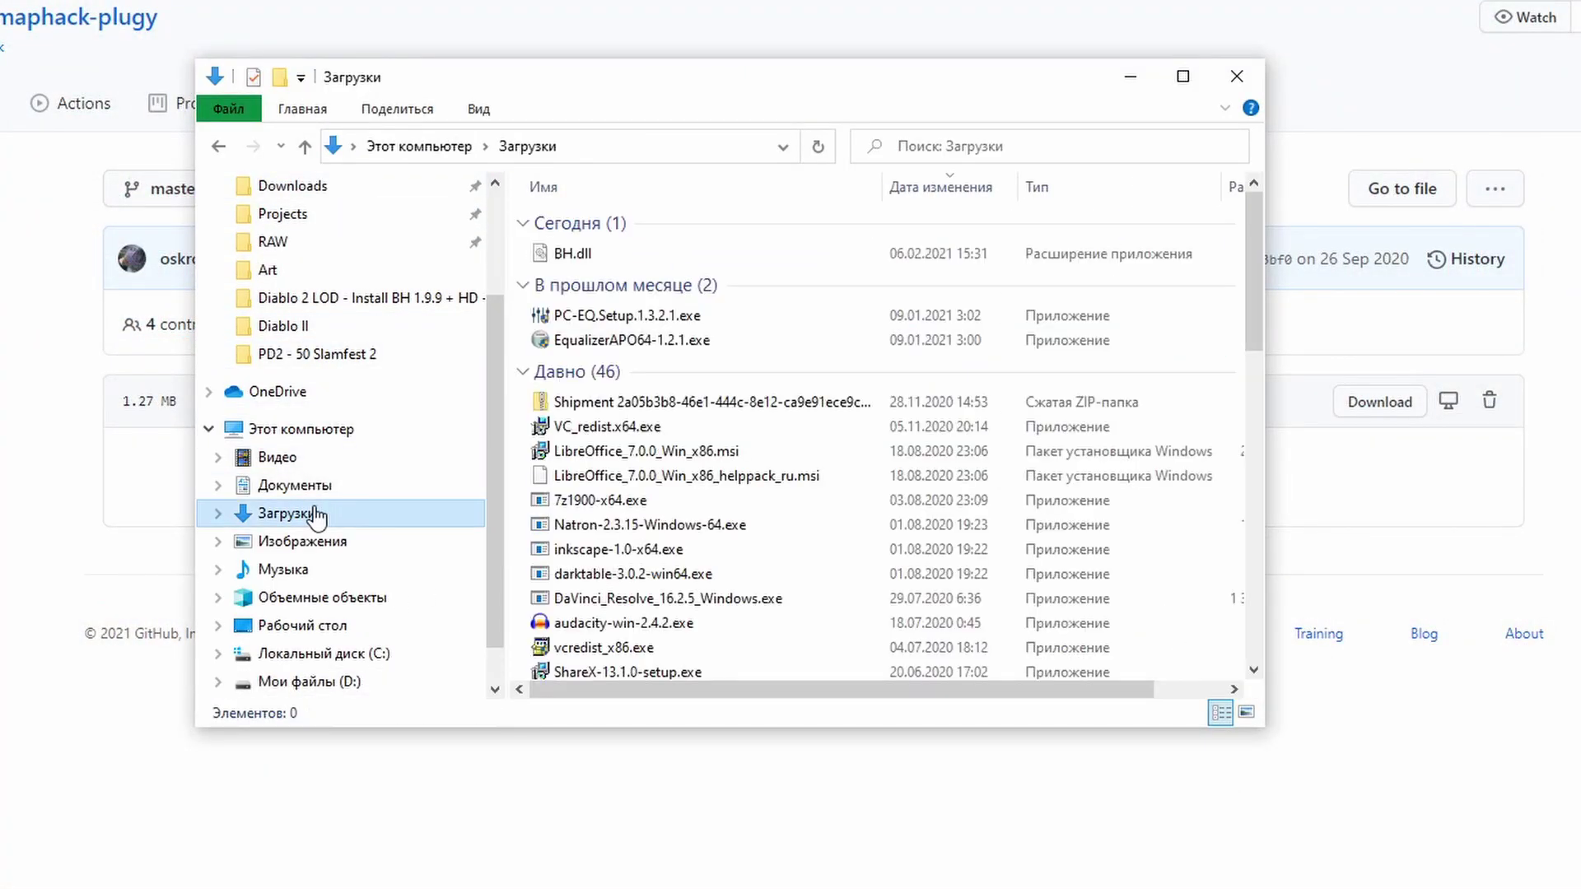
{"action": "left_click", "coordinate": [604, 255]}
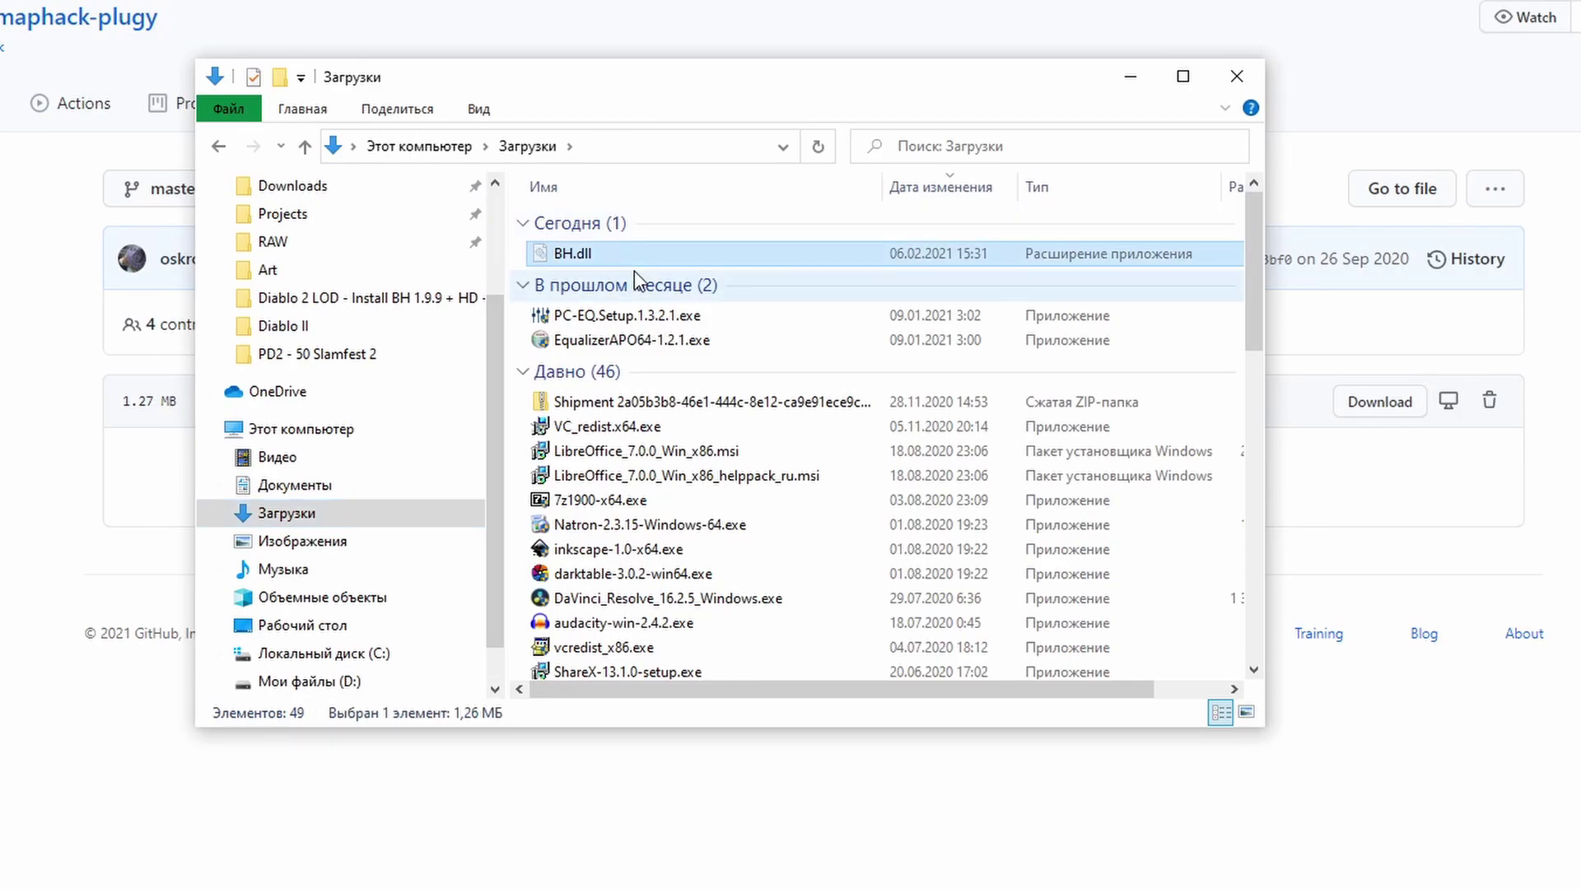
{"action": "scroll", "coordinate": [379, 323], "scroll_direction": "up", "scroll_amount": 2}
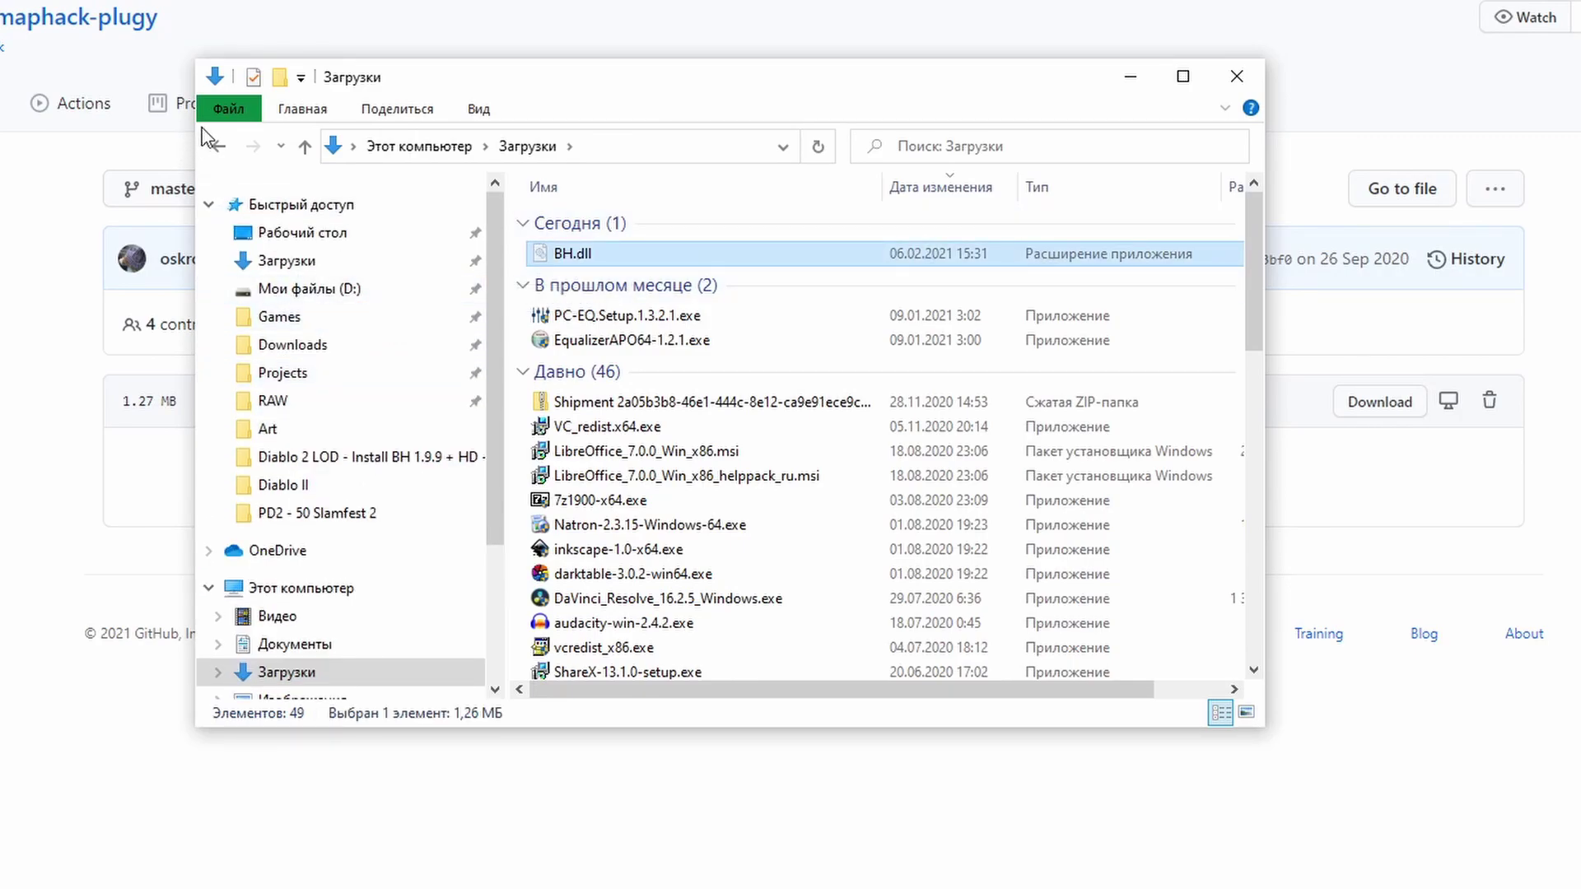
- Return to the Diablo II folder and paste the PlugY-compatible BH.dll there, replacing the existing file
{"action": "left_click", "coordinate": [218, 146]}
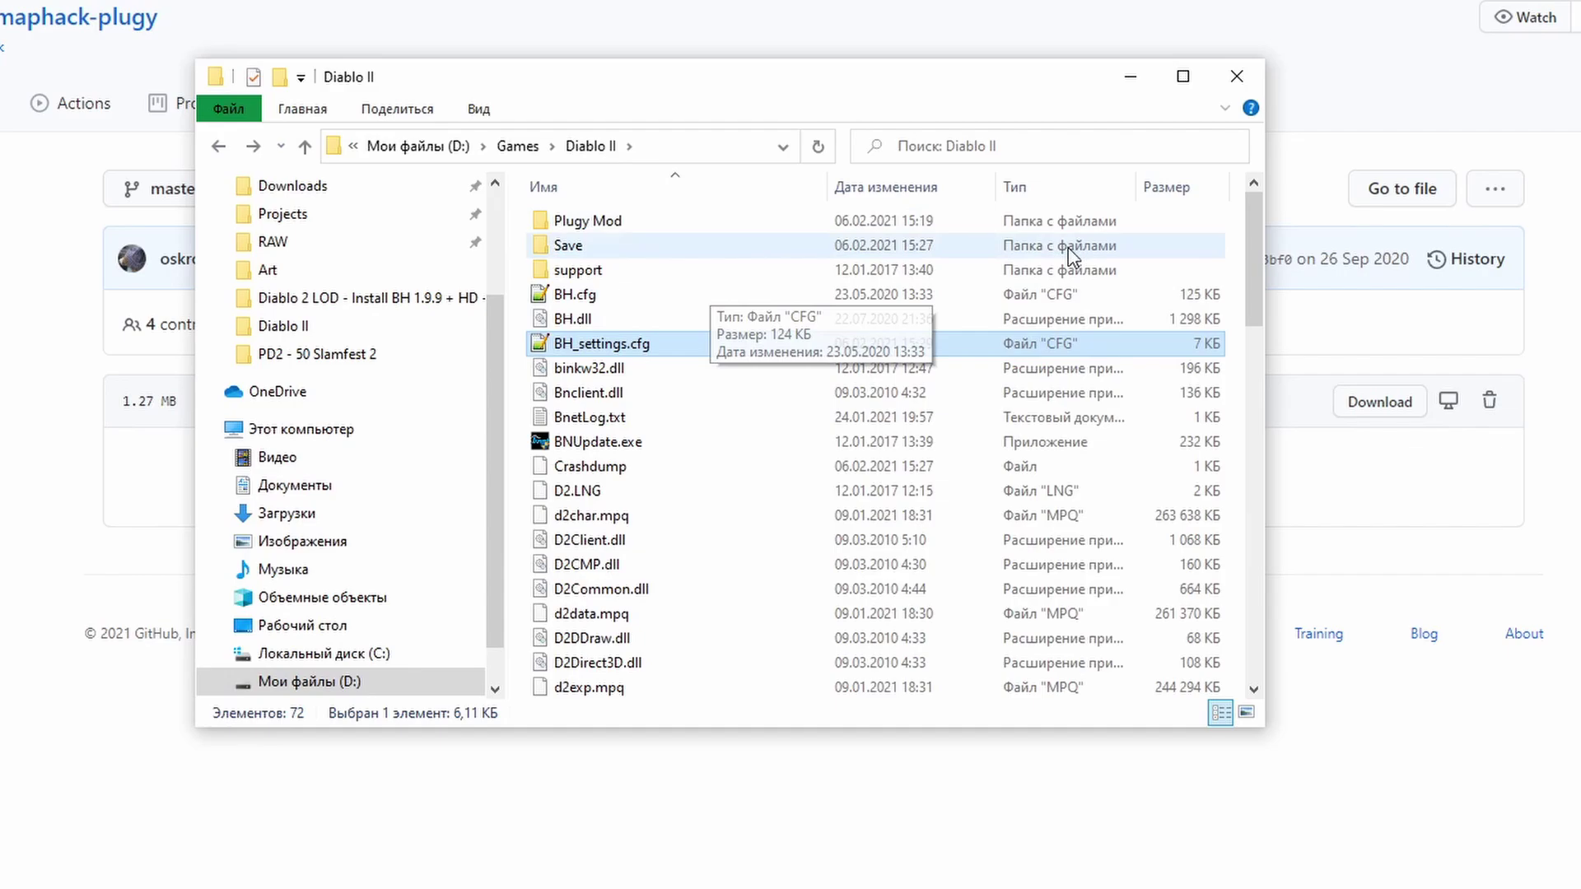
{"action": "left_click", "coordinate": [1242, 232]}
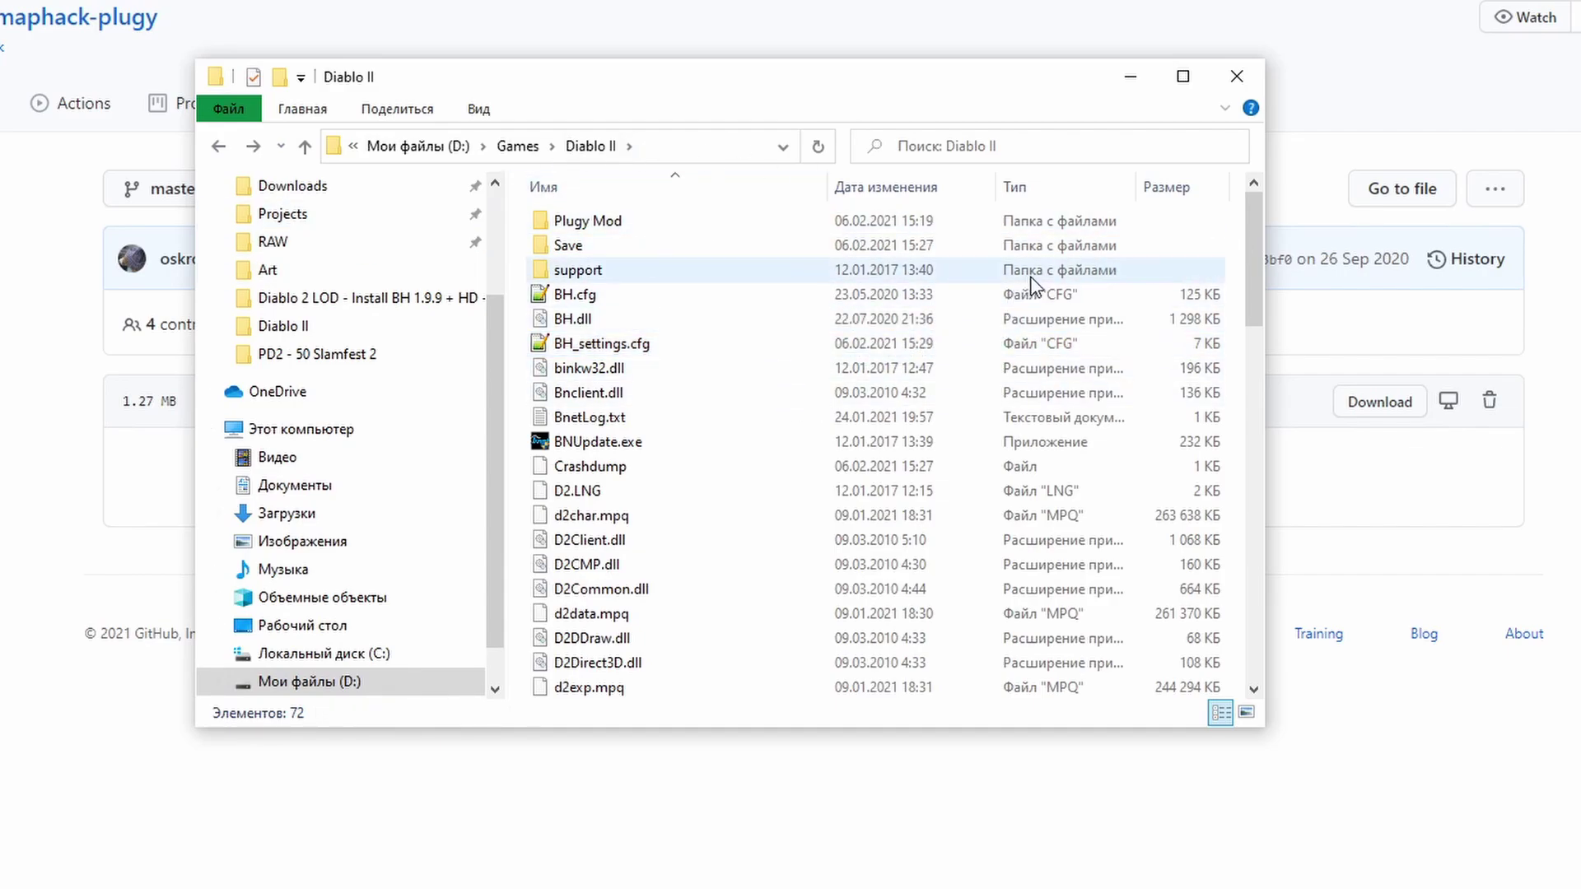
{"action": "scroll", "coordinate": [906, 272], "scroll_direction": "down", "scroll_amount": 7}
{"action": "scroll", "coordinate": [759, 278], "scroll_direction": "up", "scroll_amount": 6}
{"action": "left_click", "coordinate": [759, 279]}
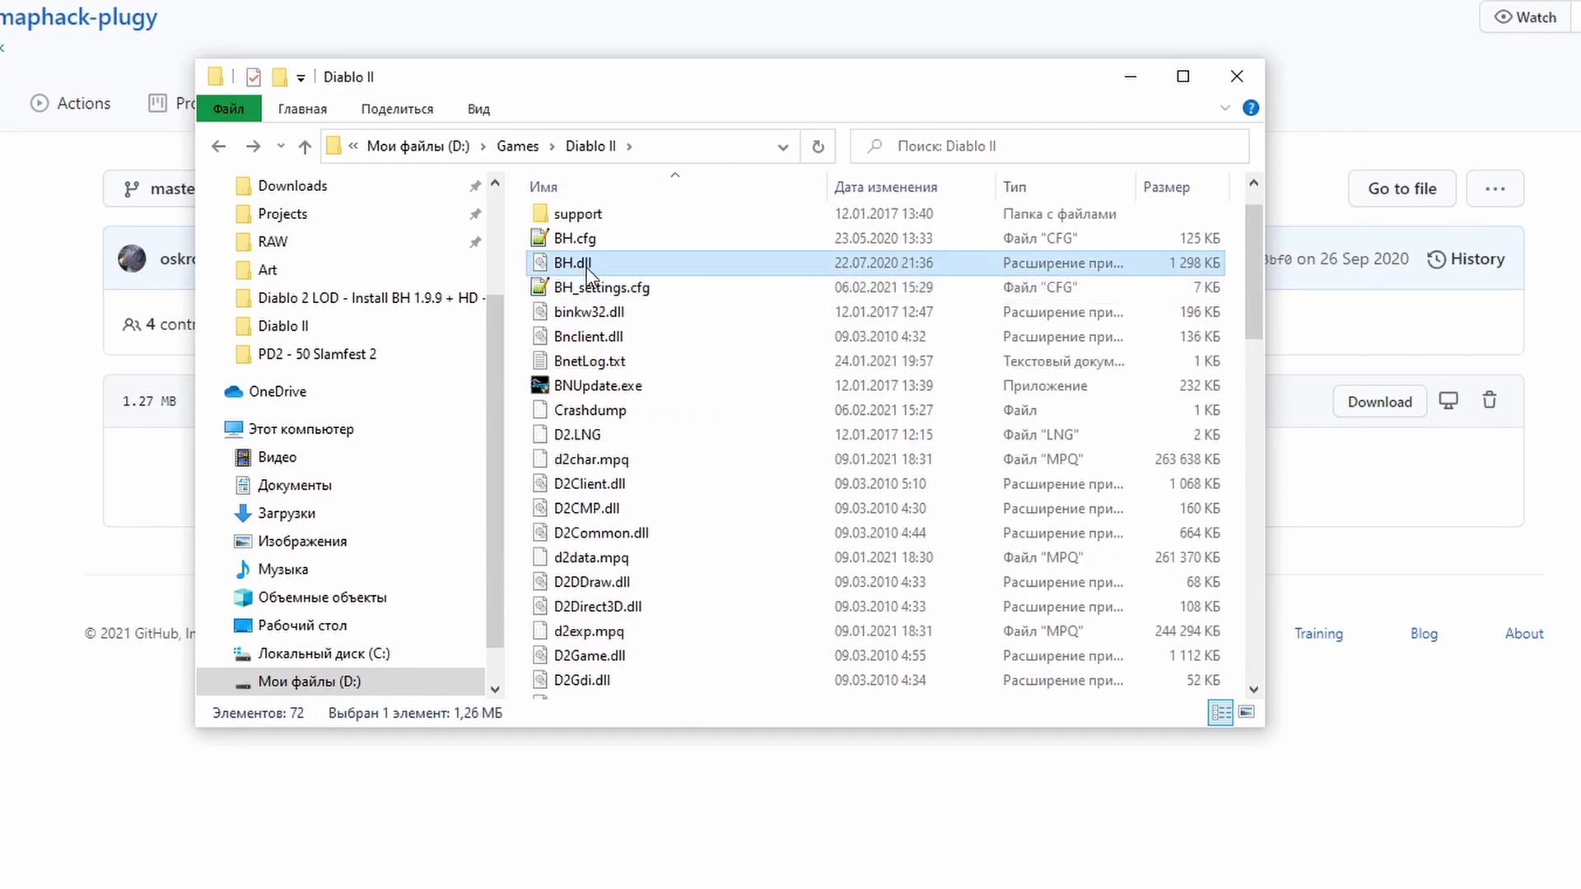
{"action": "left_click", "coordinate": [1239, 274]}
{"action": "key", "text": "ctrl+v"}
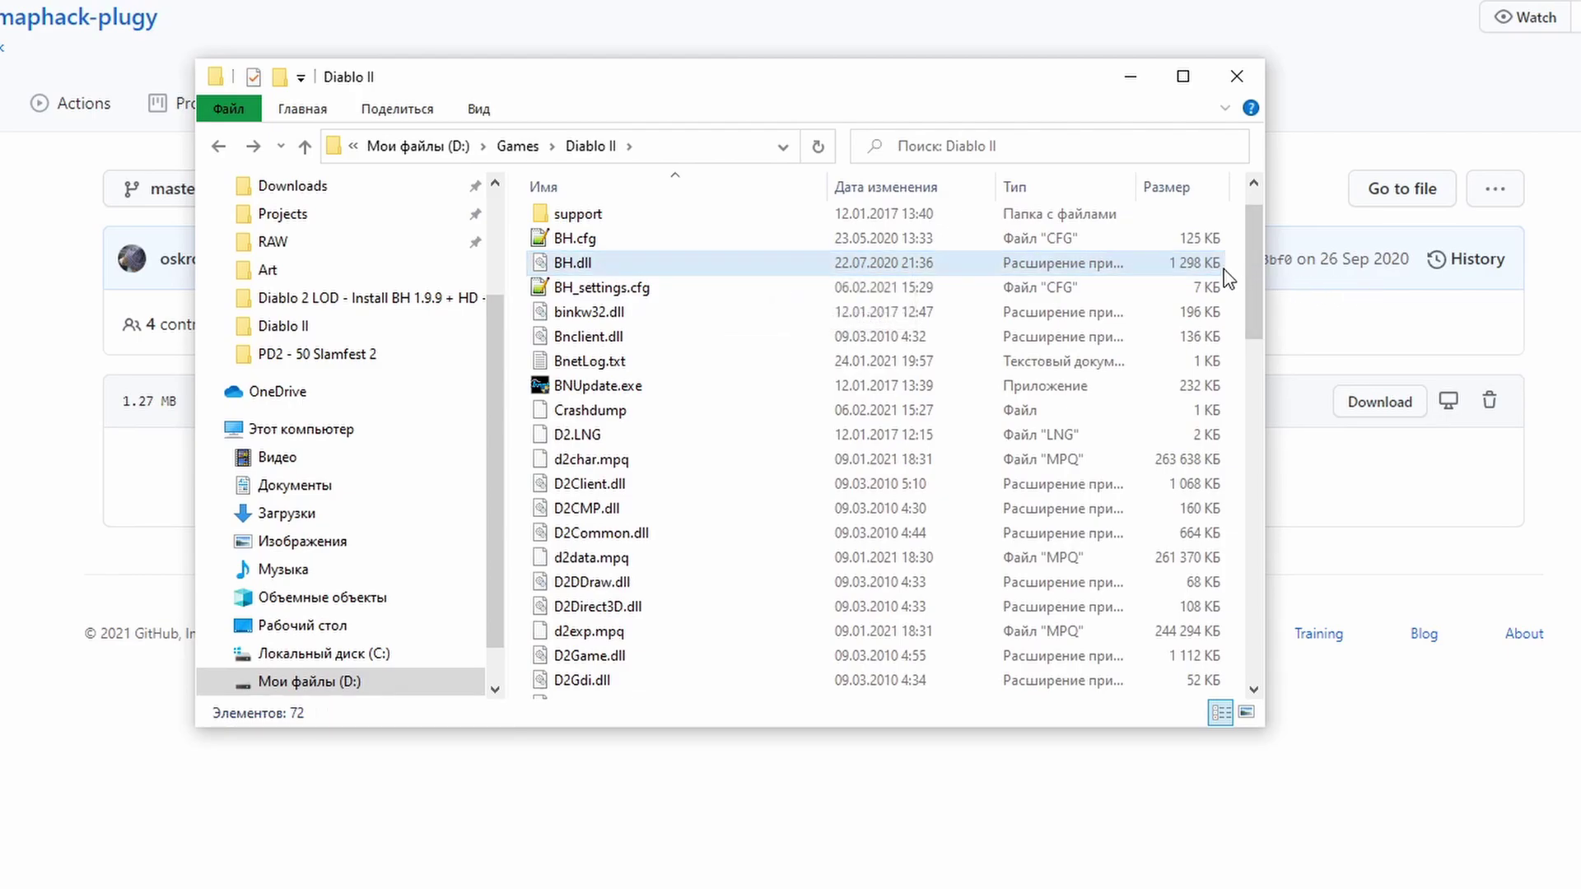
{"action": "left_click", "coordinate": [715, 244]}
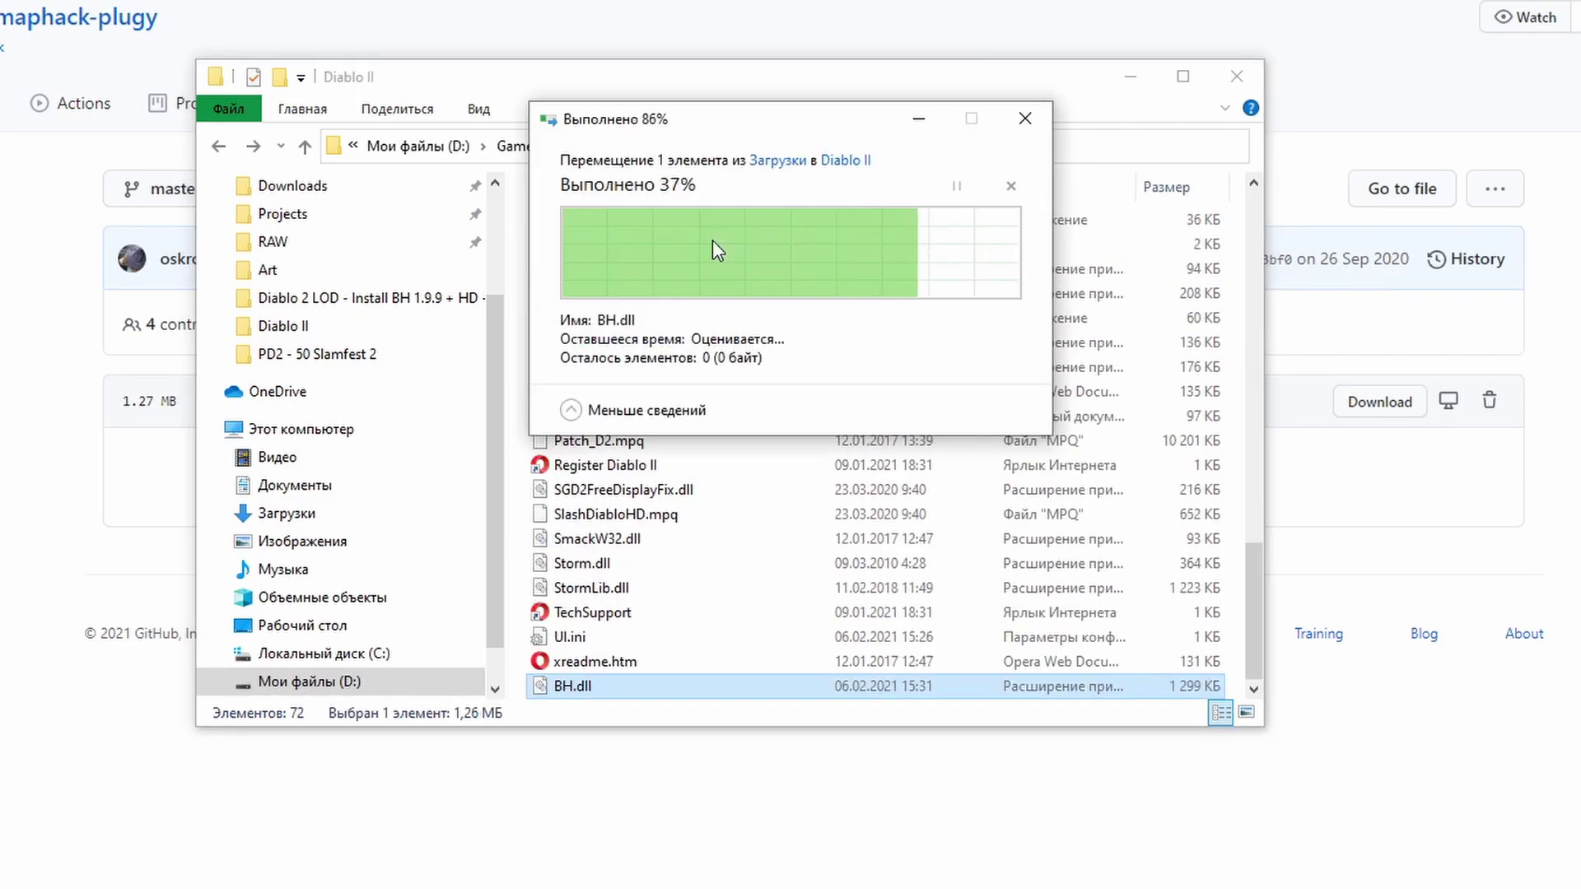
- Start the game through the PlugY.exe shortcut in the Plugy Mod folder and enter a single-player game with the level 95 Sorceress
{"action": "scroll", "coordinate": [737, 486], "scroll_direction": "up", "scroll_amount": 17}
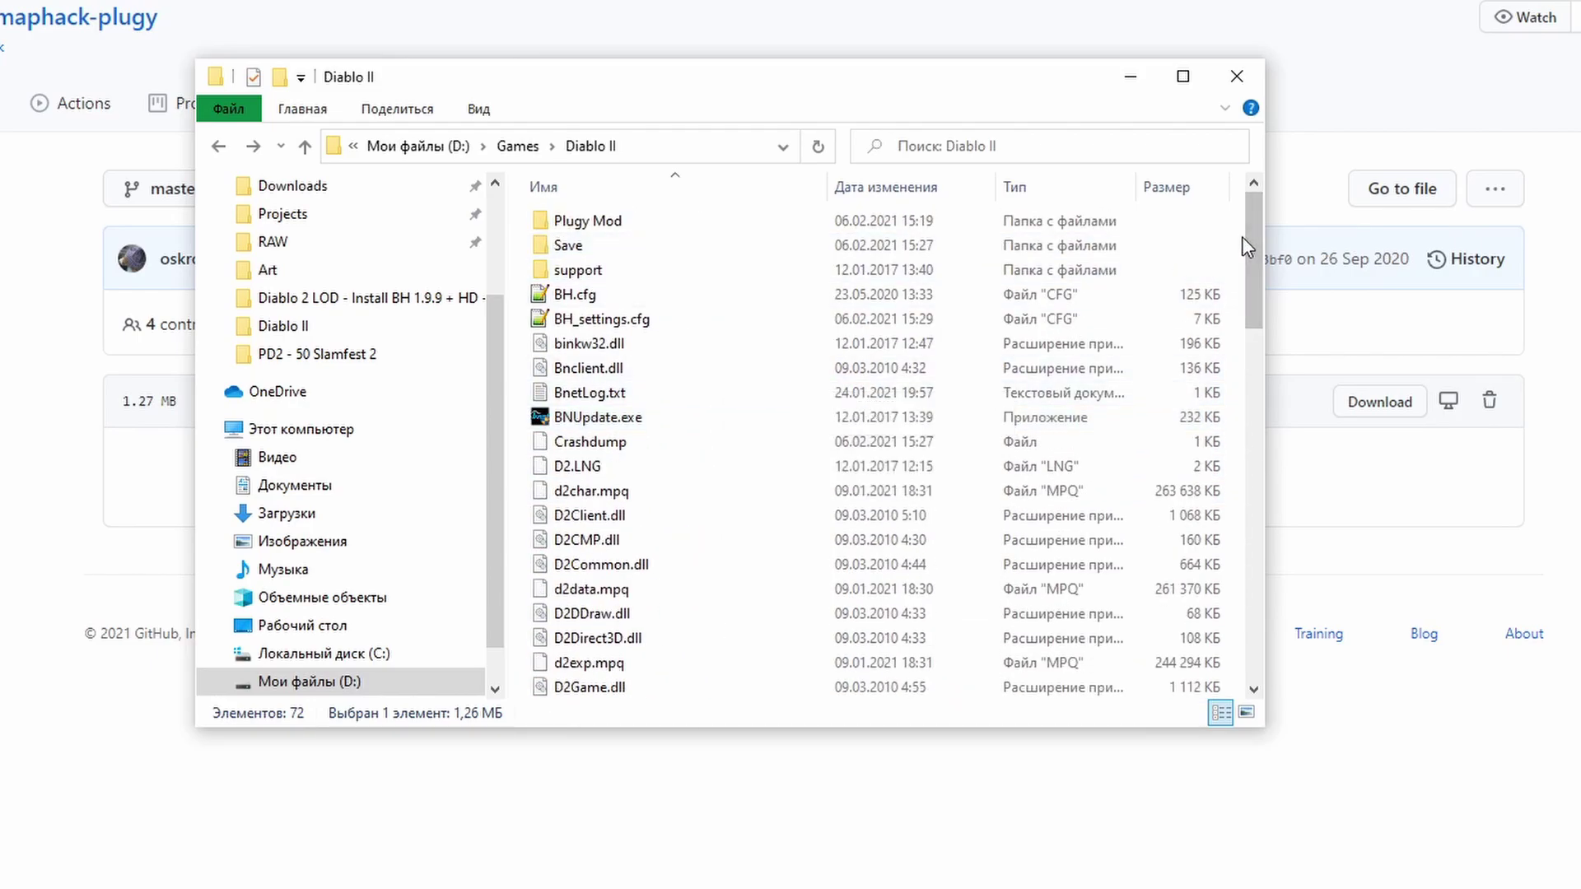
{"action": "double_click", "coordinate": [591, 222]}
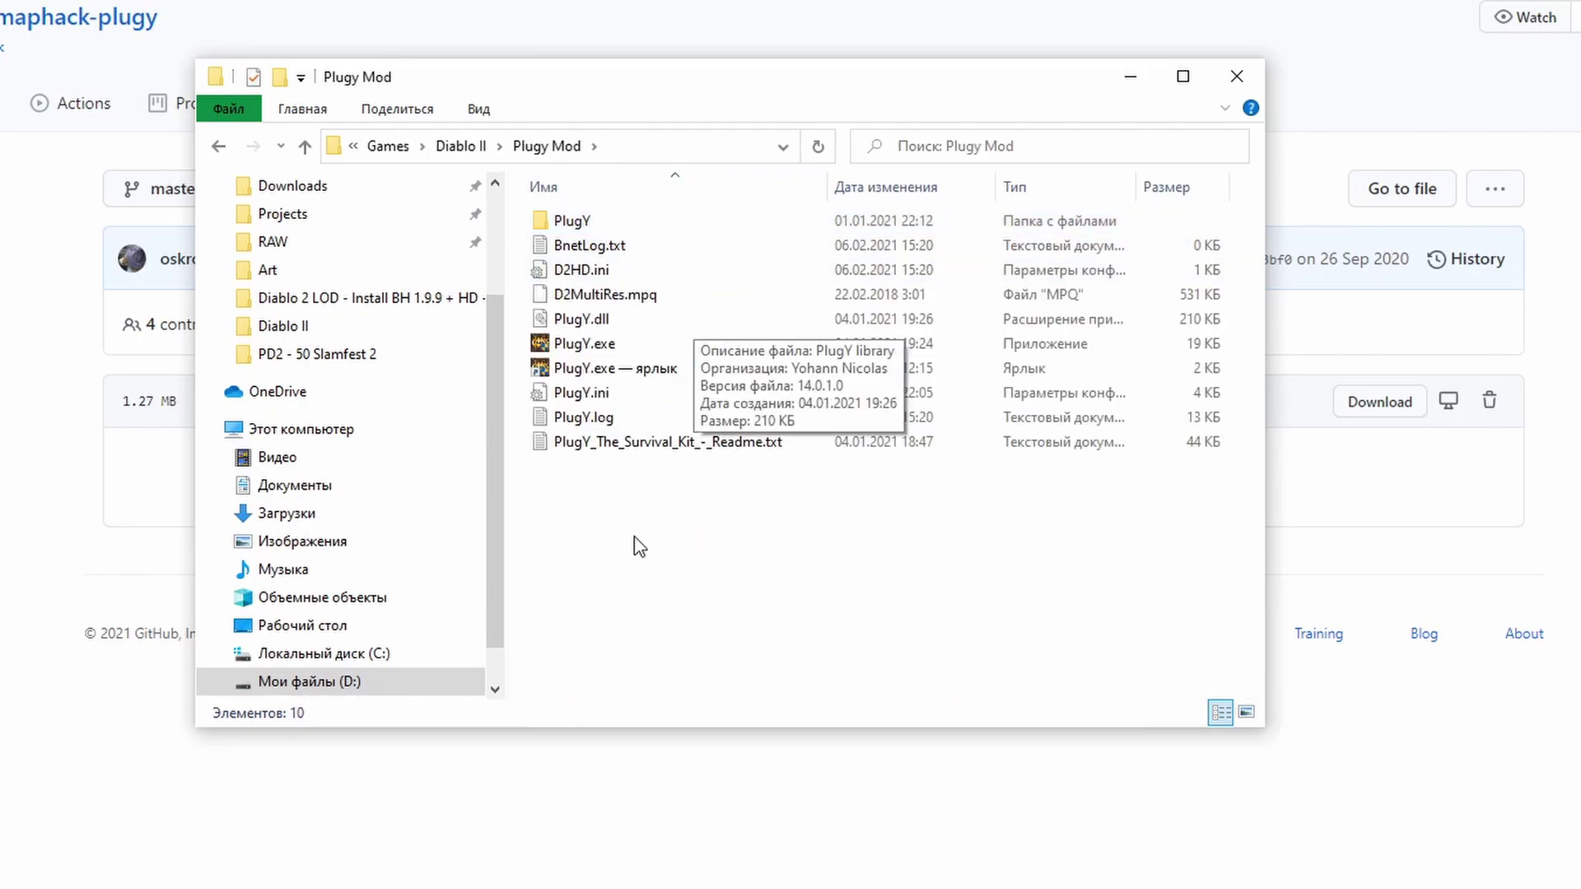
{"action": "double_click", "coordinate": [614, 371]}
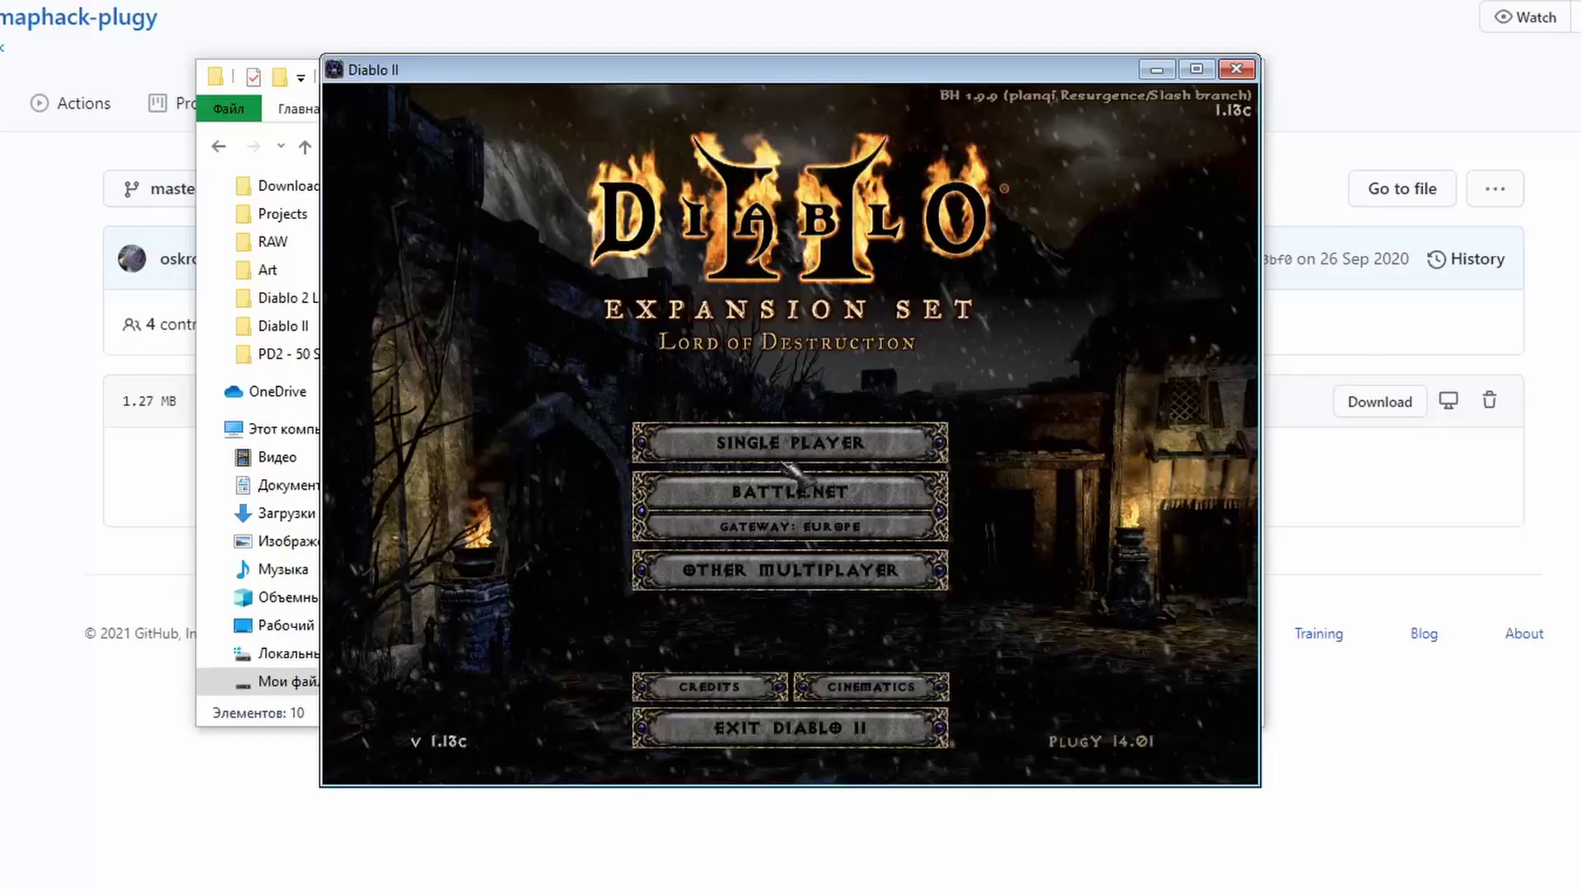
{"action": "left_click", "coordinate": [791, 442]}
{"action": "double_click", "coordinate": [605, 254]}
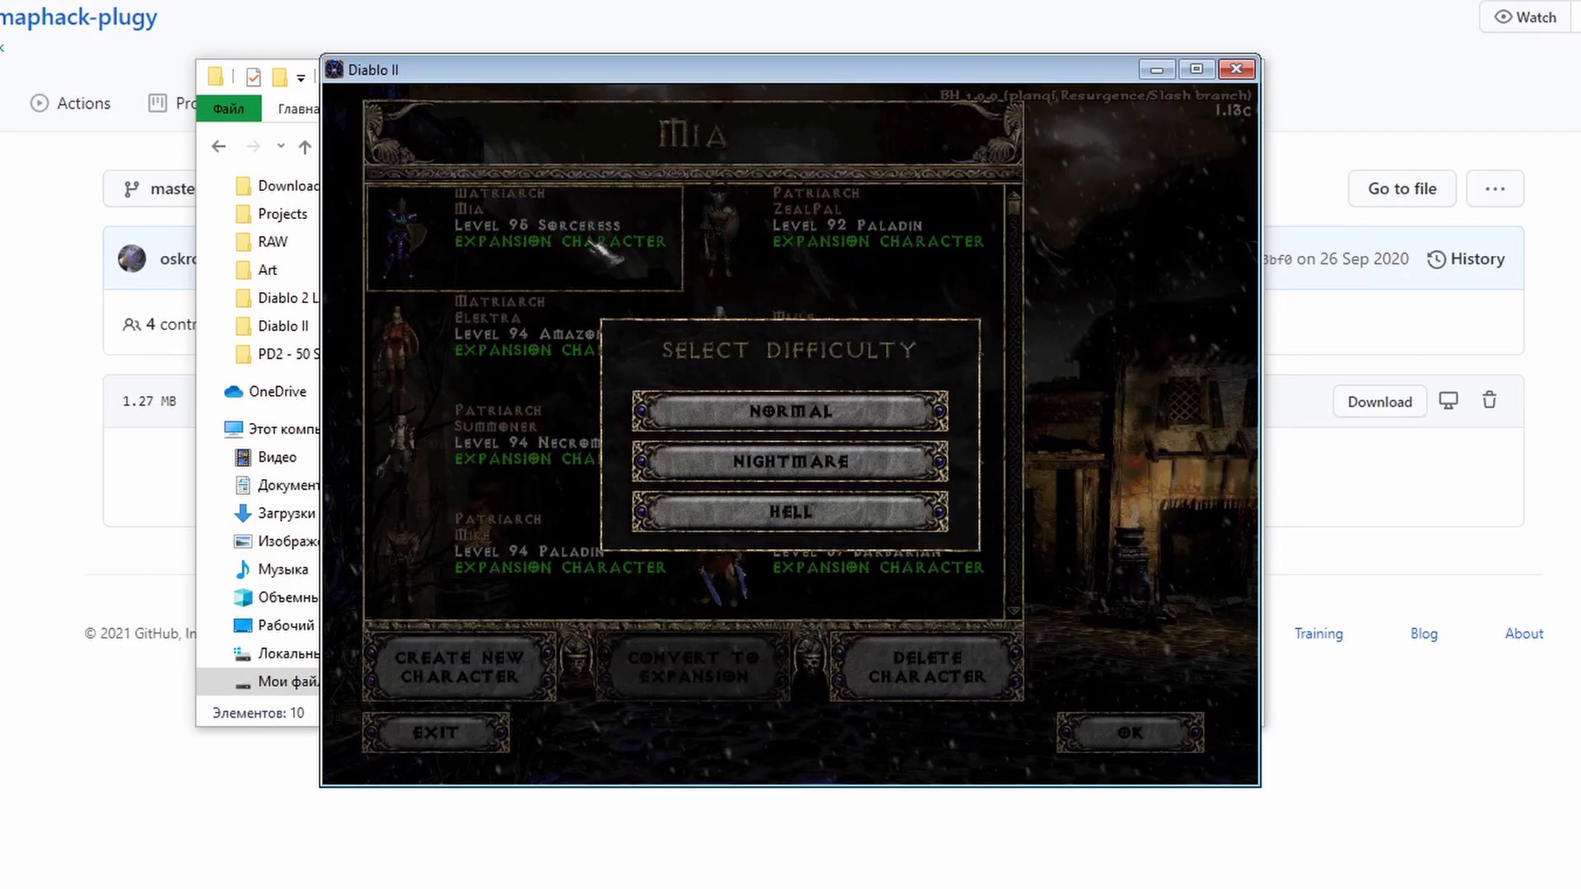
{"action": "key", "text": "Return"}
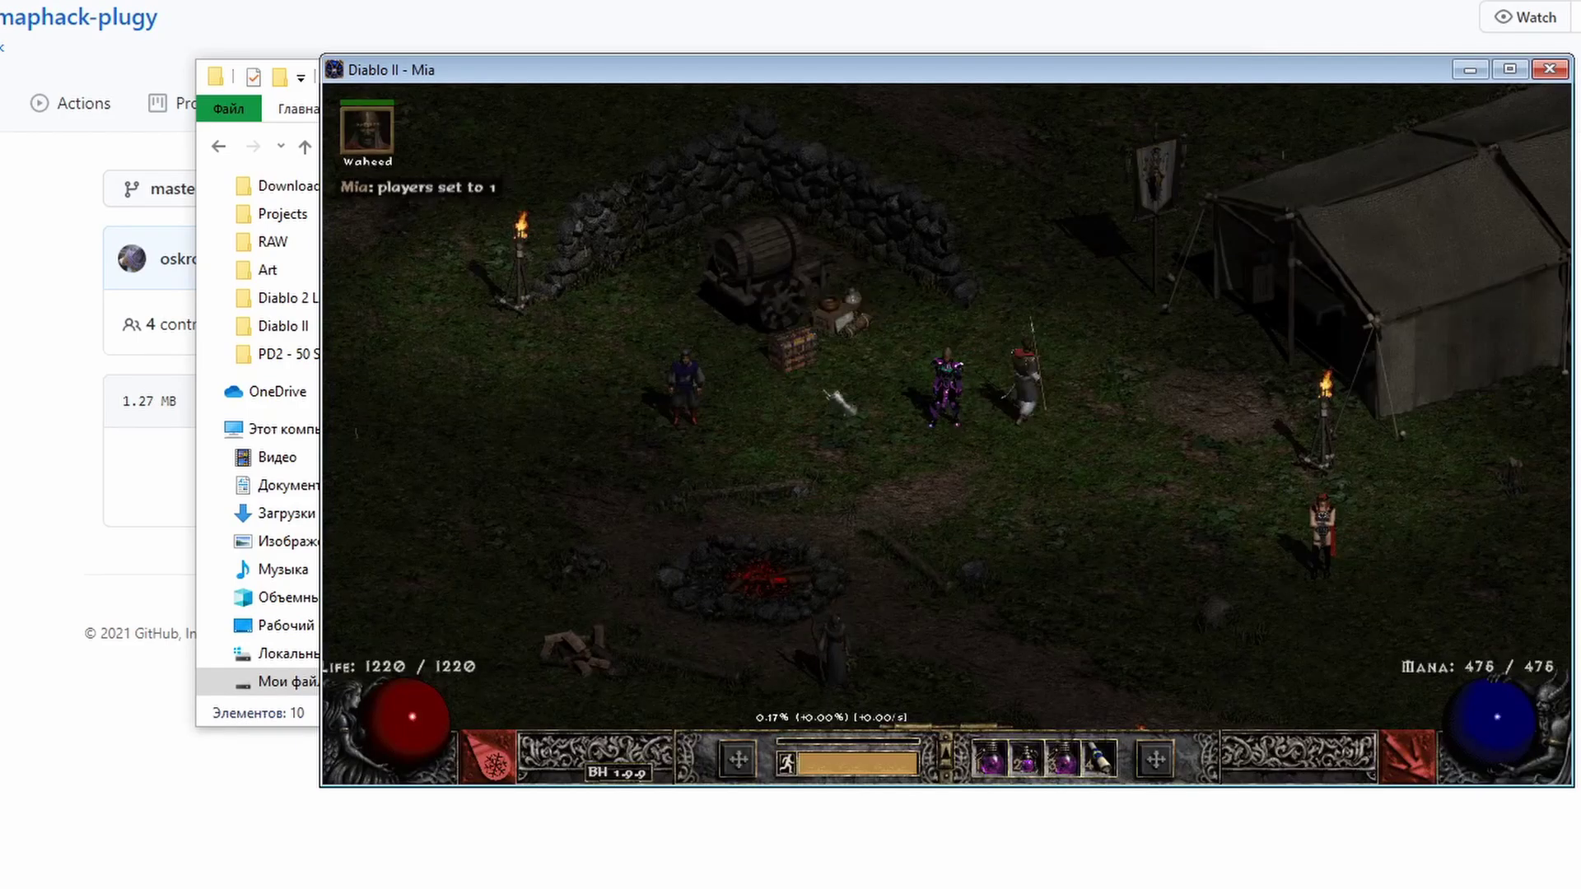
- Open the character's stash, put a purple potion into it and reposition that potion near the stash's far edge
{"action": "left_click", "coordinate": [872, 387]}
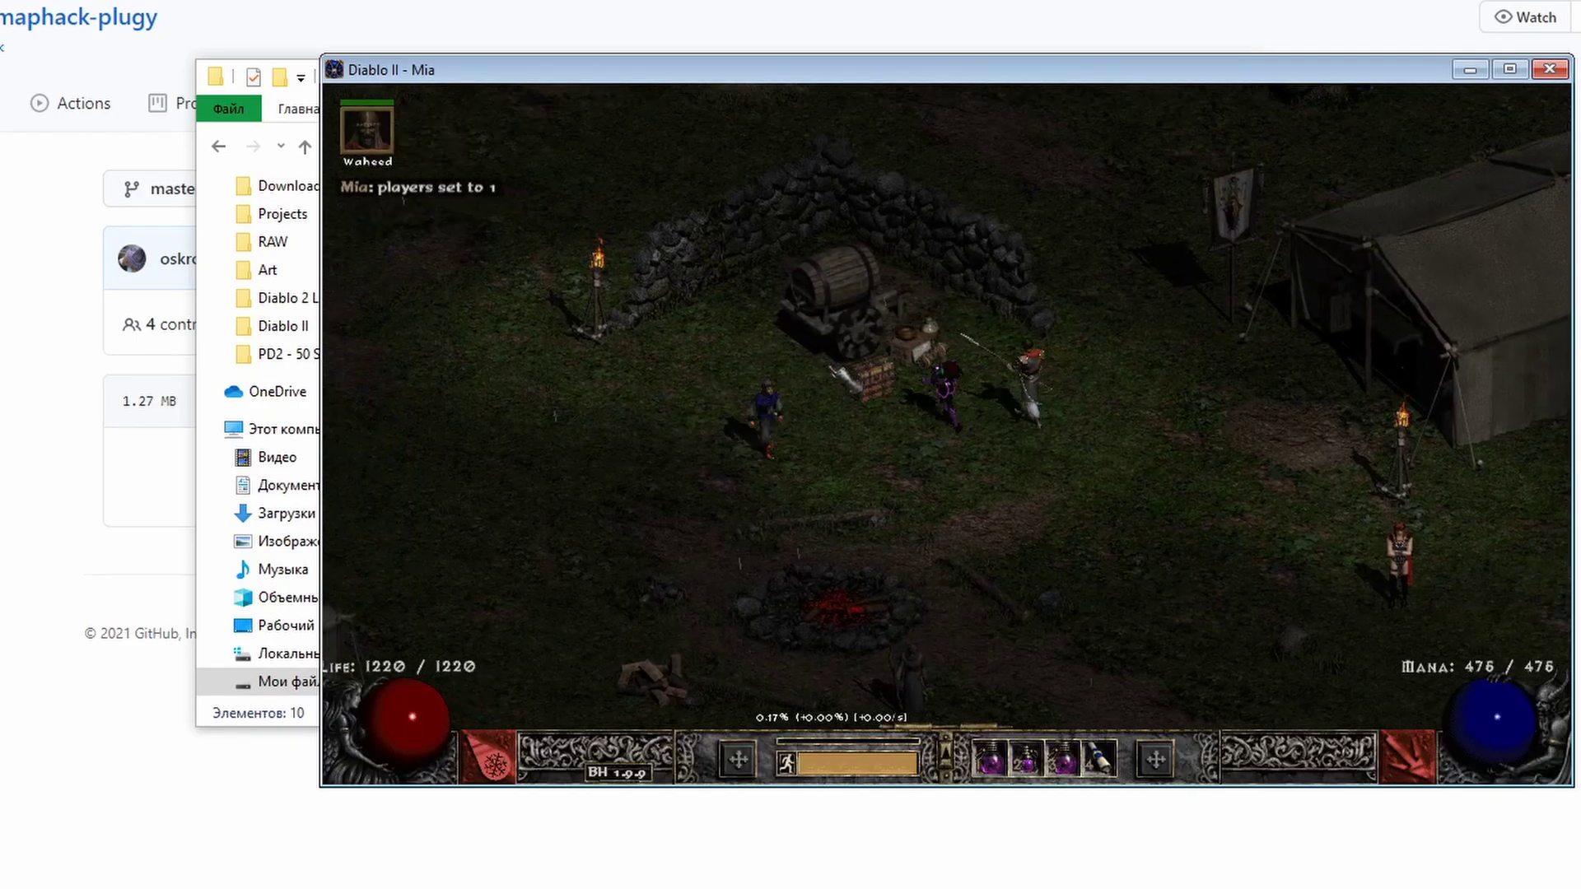
{"action": "left_click", "coordinate": [1001, 488], "text": "ctrl"}
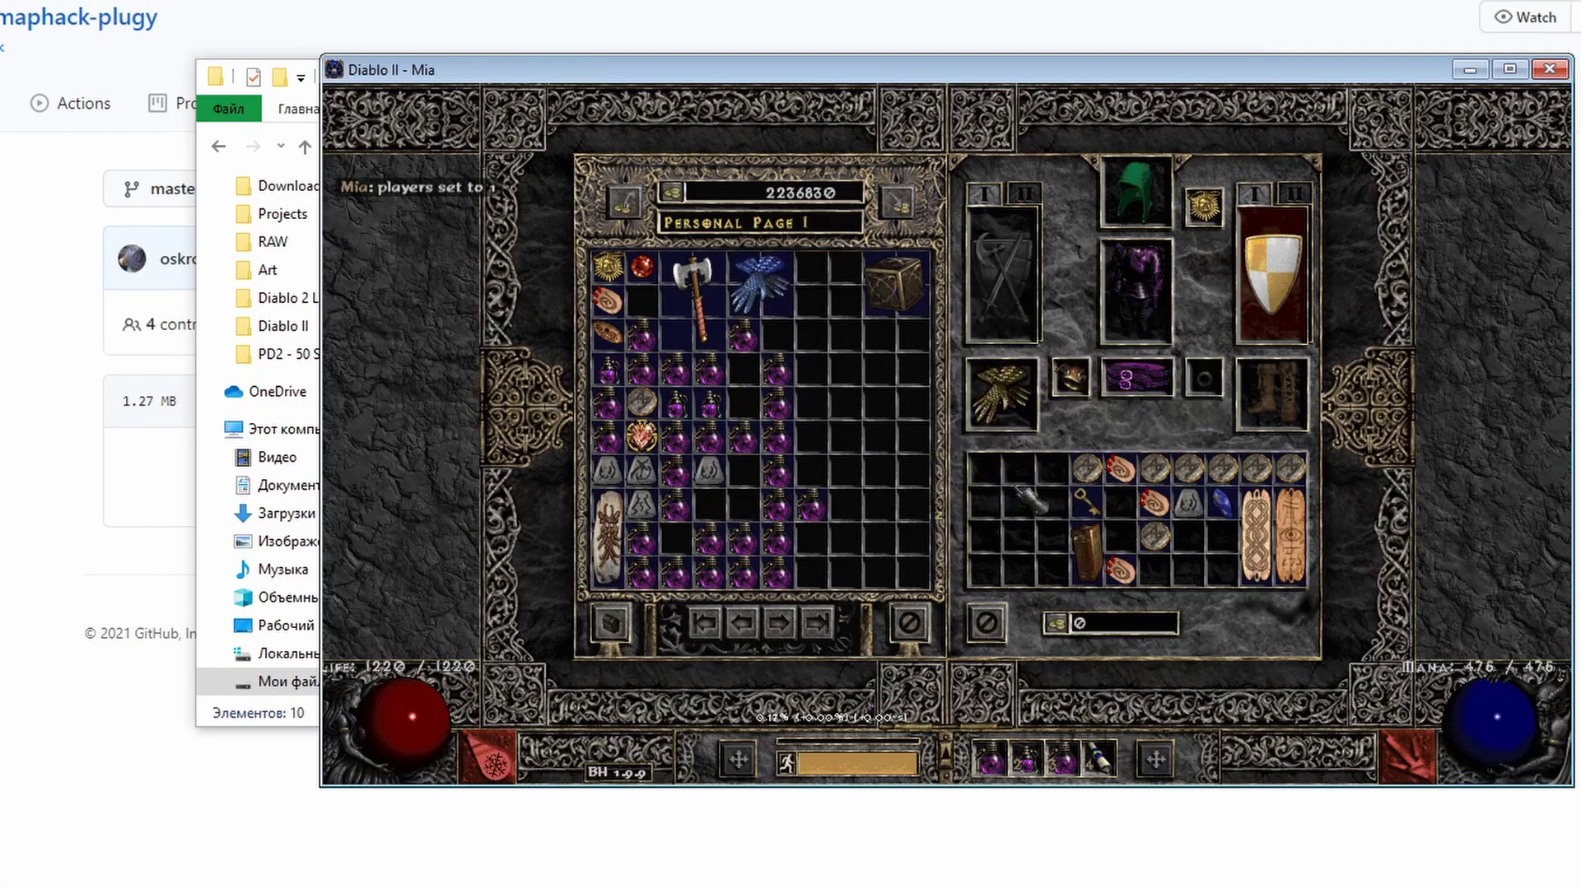
{"action": "left_click", "coordinate": [823, 517]}
{"action": "left_click", "coordinate": [913, 473]}
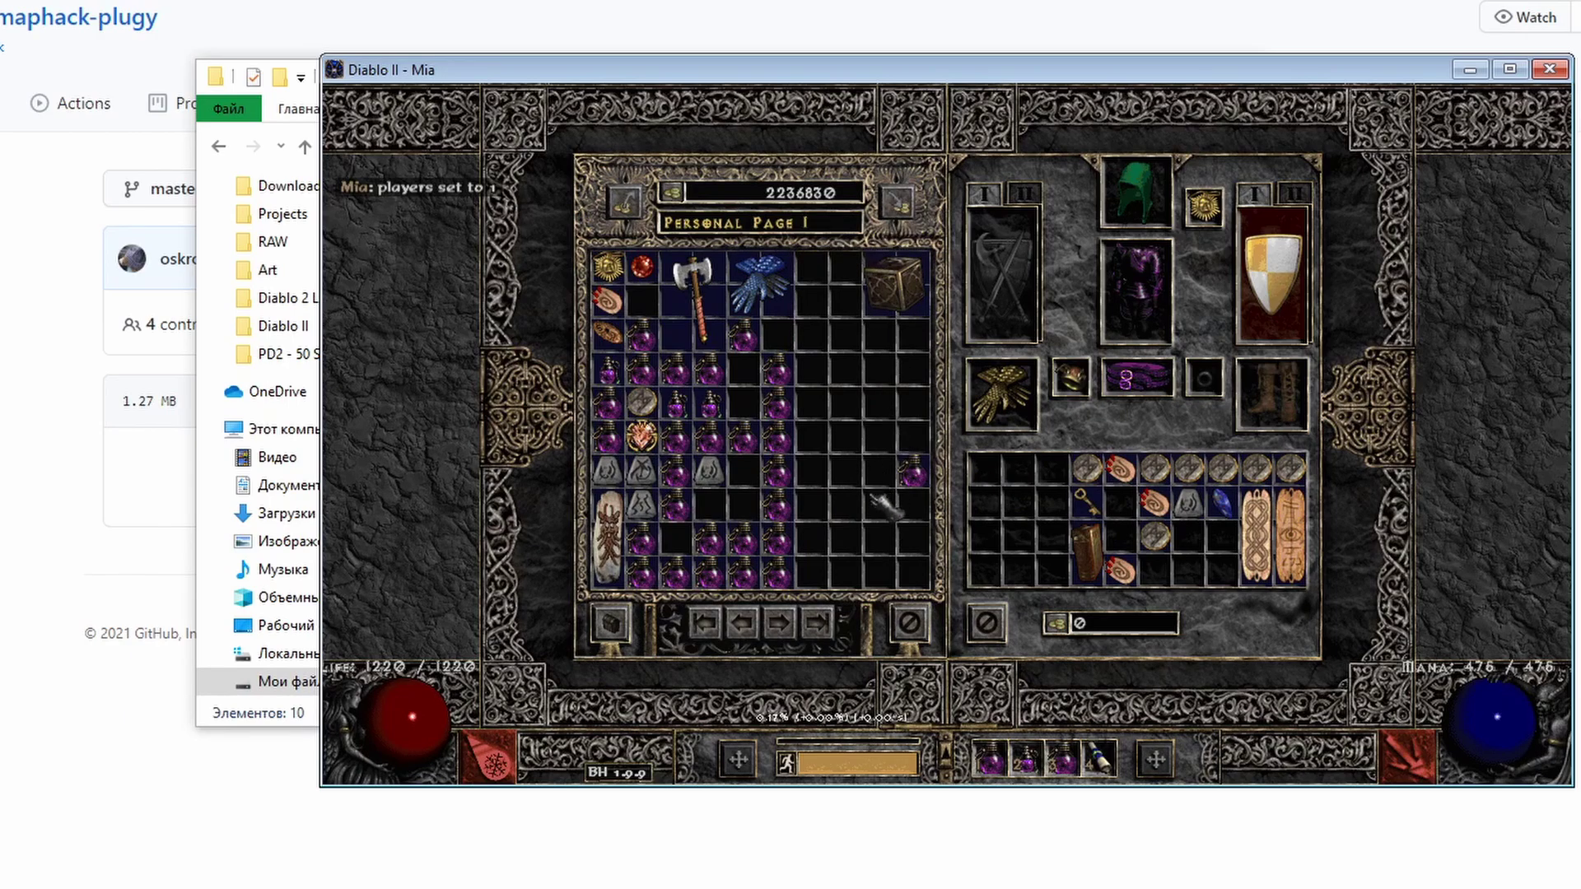
- Test quick item transfer by sending four purple potions from the stash to the inventory, then send them back to the stash
{"action": "left_click", "coordinate": [915, 476], "text": "ctrl"}
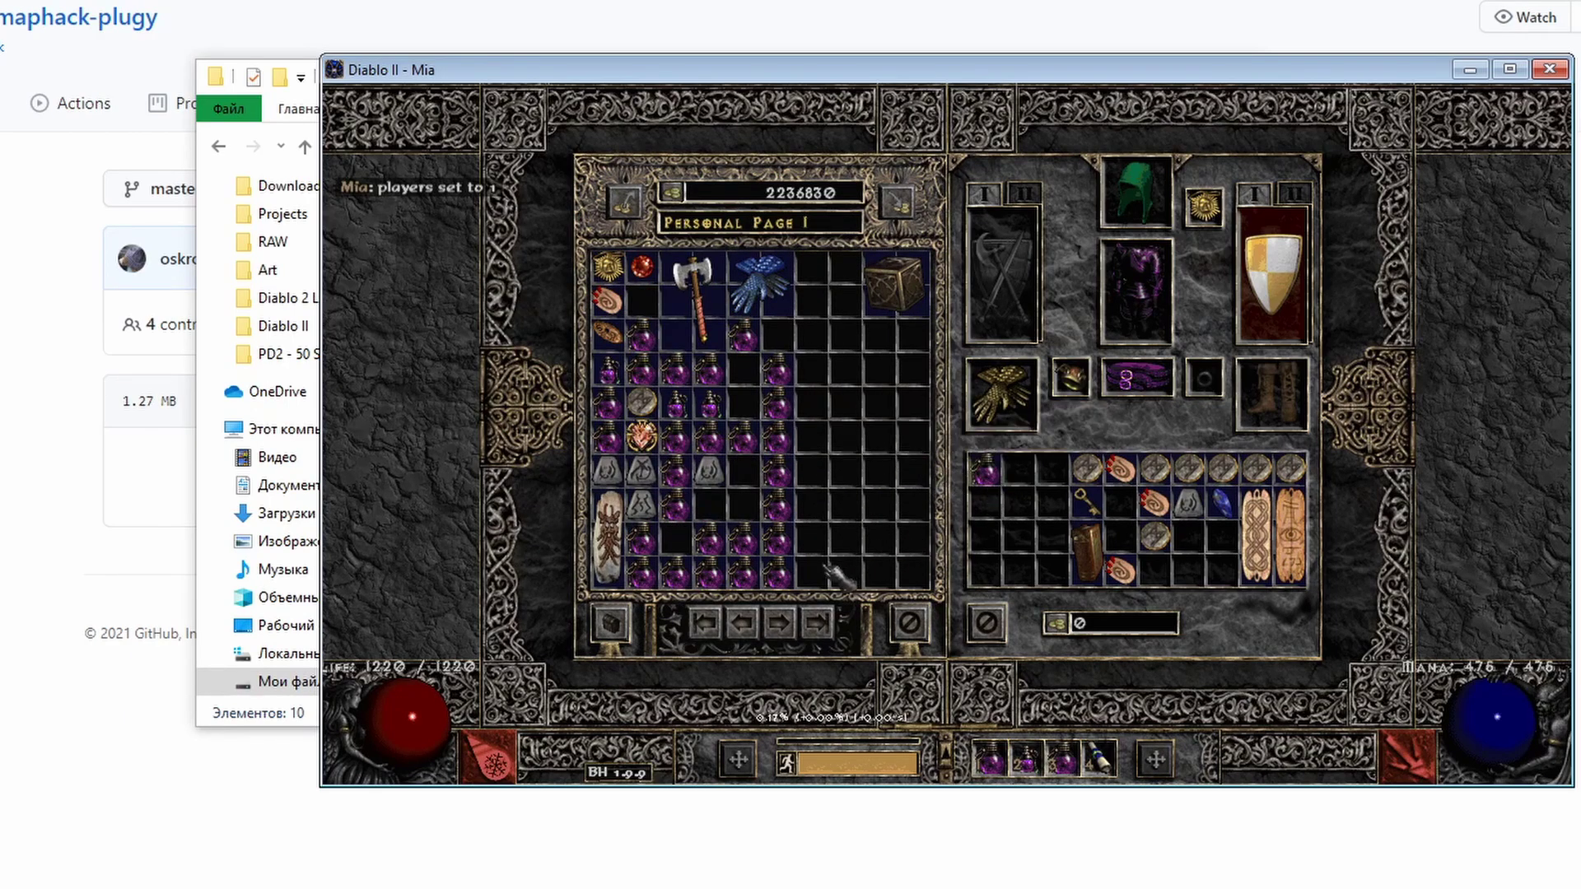
{"action": "left_click", "coordinate": [777, 575], "text": "ctrl"}
{"action": "left_click", "coordinate": [743, 573], "text": "ctrl"}
{"action": "left_click", "coordinate": [777, 539], "text": "ctrl"}
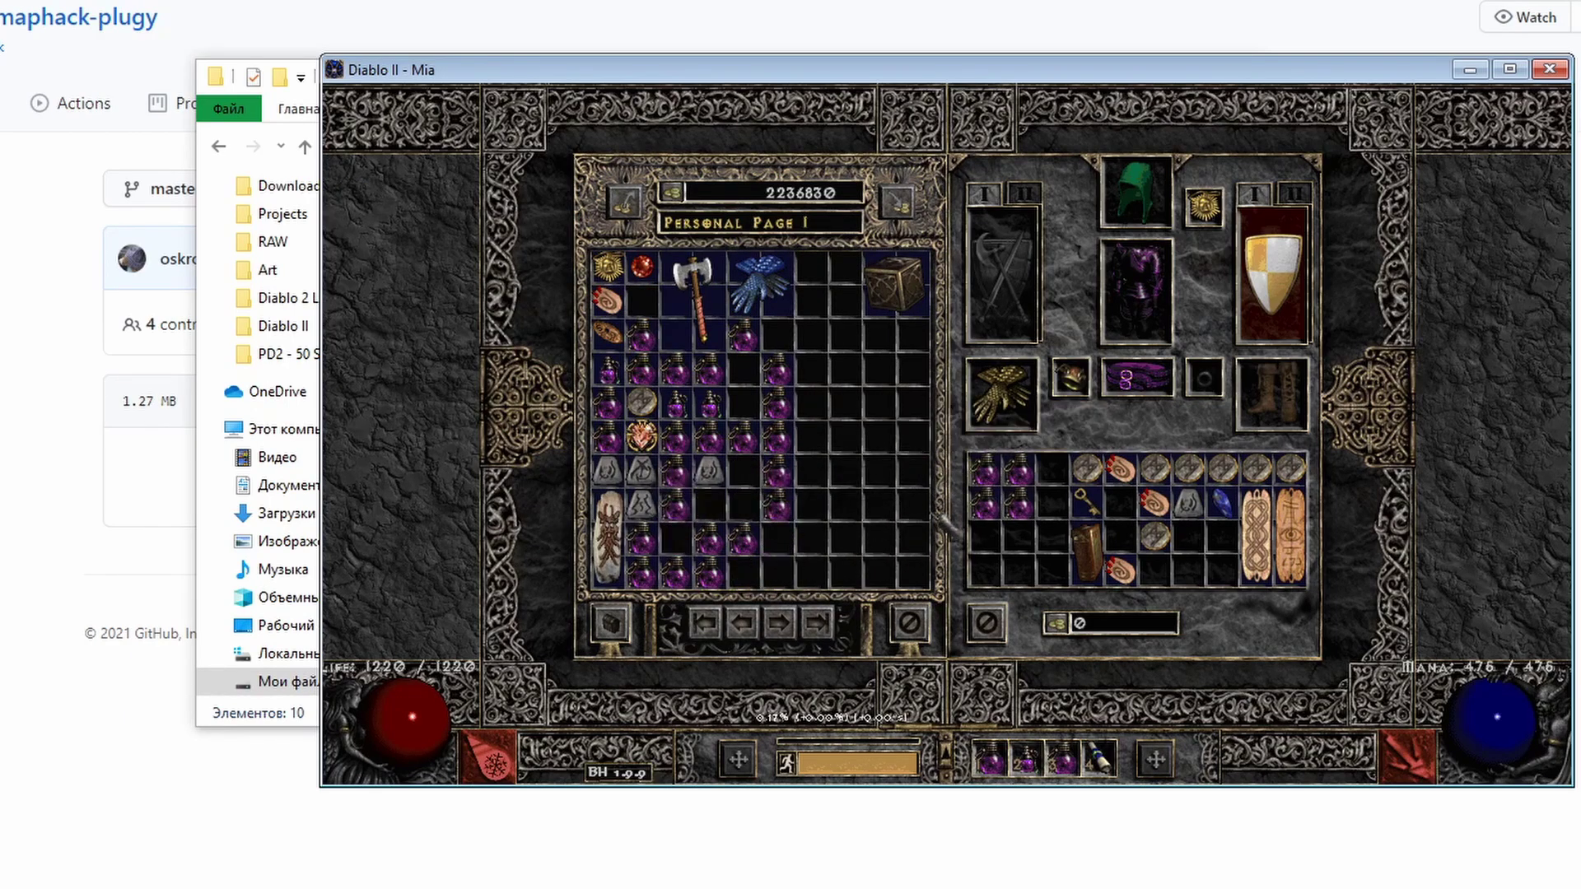
{"action": "left_click", "coordinate": [984, 502], "text": "ctrl"}
{"action": "left_click", "coordinate": [1019, 502], "text": "ctrl"}
{"action": "left_click", "coordinate": [1019, 470], "text": "ctrl"}
{"action": "left_click", "coordinate": [986, 471], "text": "ctrl"}
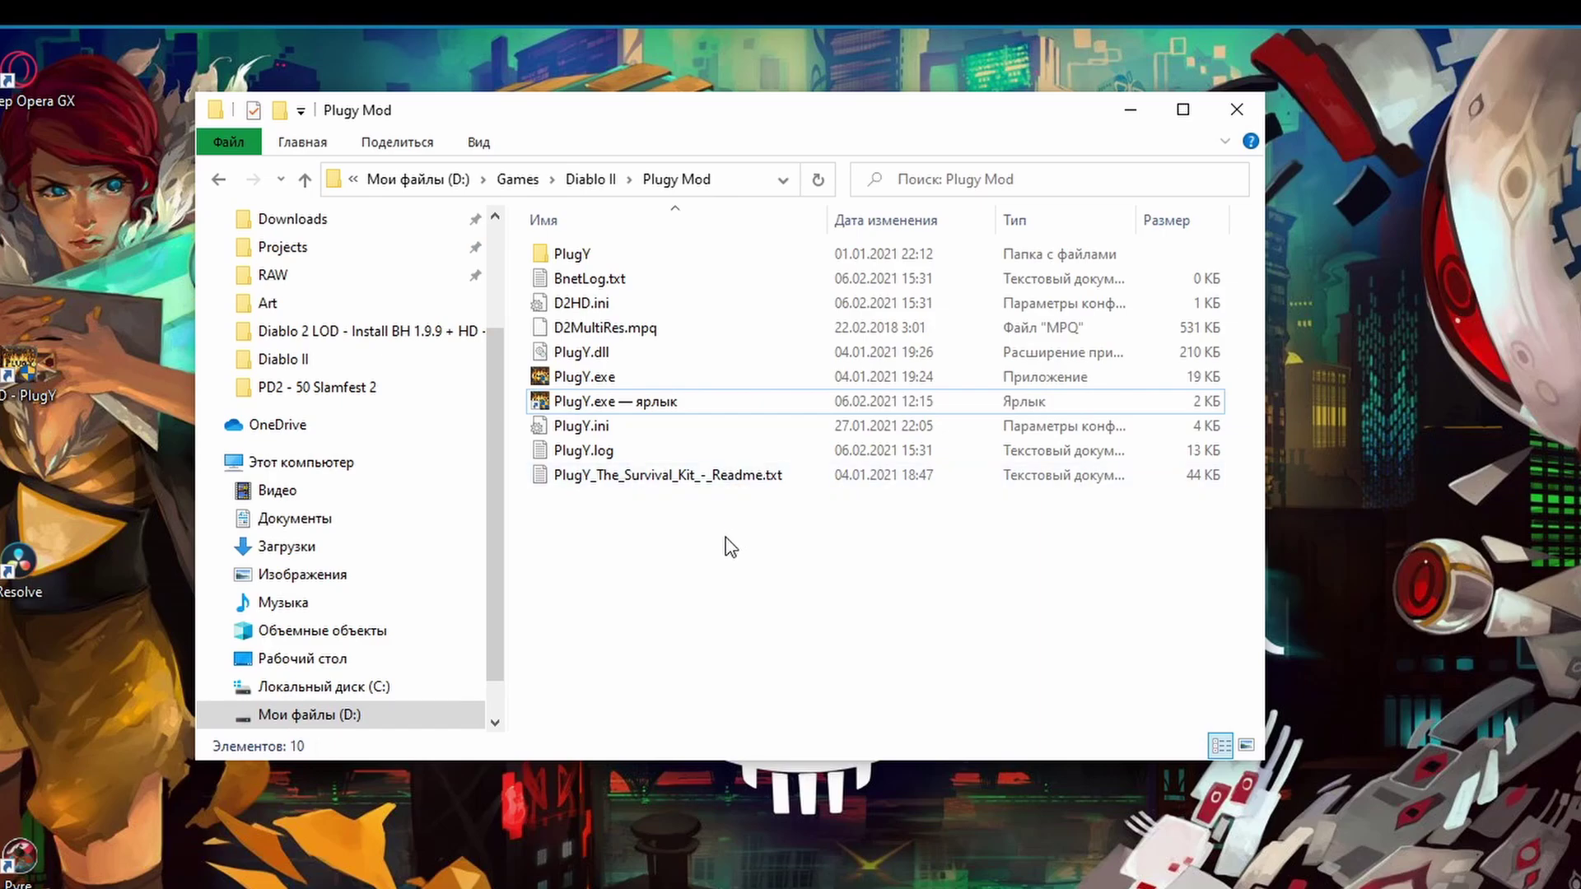
- Go up to the Diablo II folder, bring up the BH 1.9.9 folder and review its files, singling out the three glide files
{"action": "left_click", "coordinate": [595, 186]}
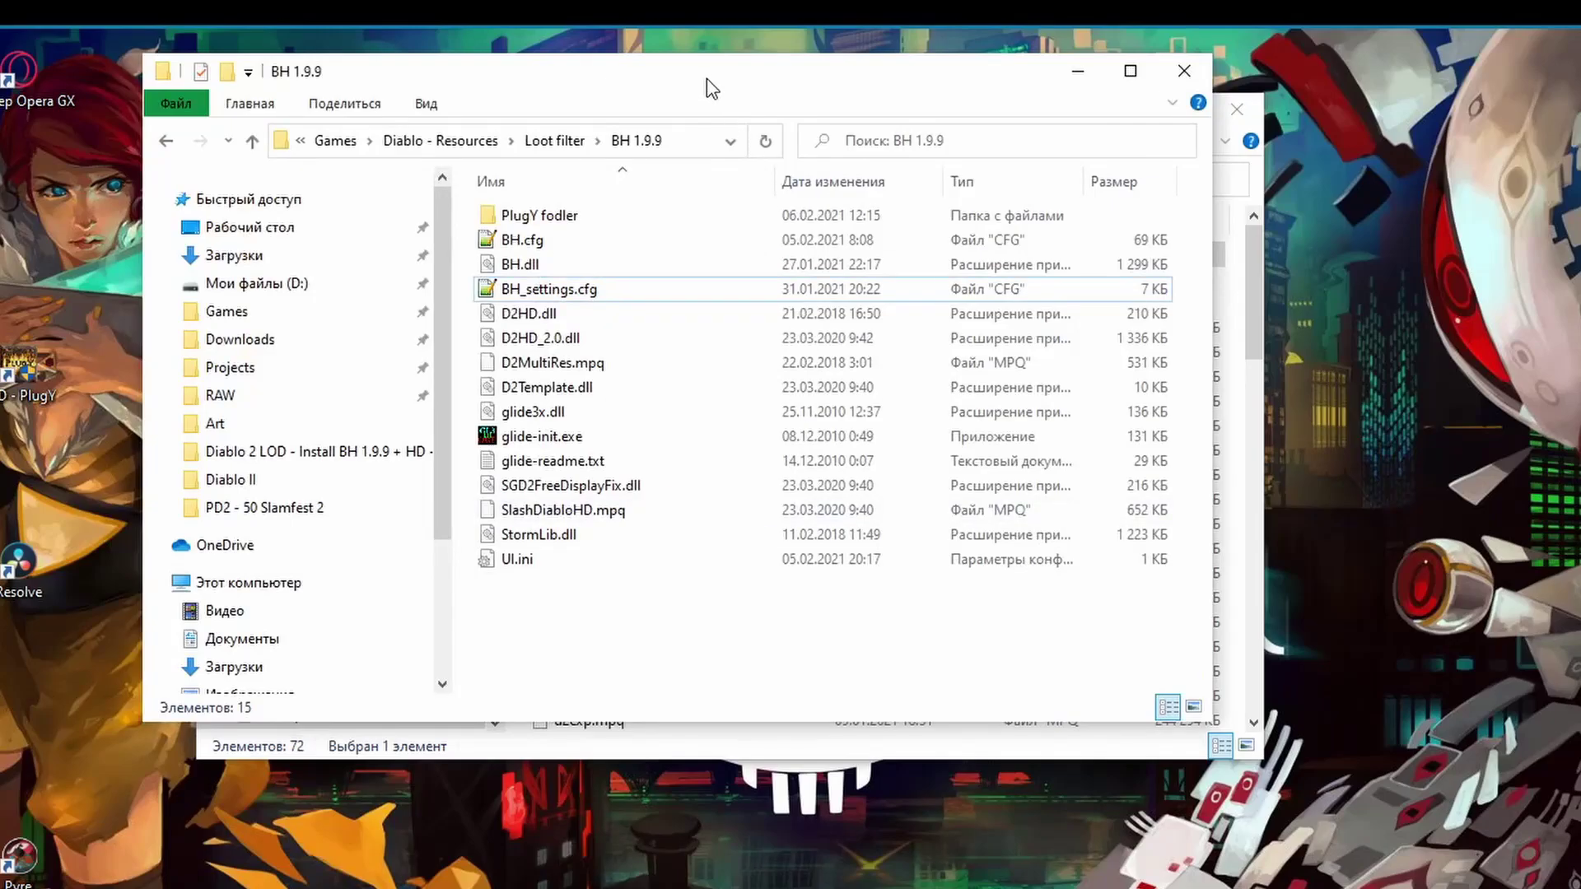
{"action": "left_click_drag", "start_coordinate": [706, 77], "coordinate": [758, 117]}
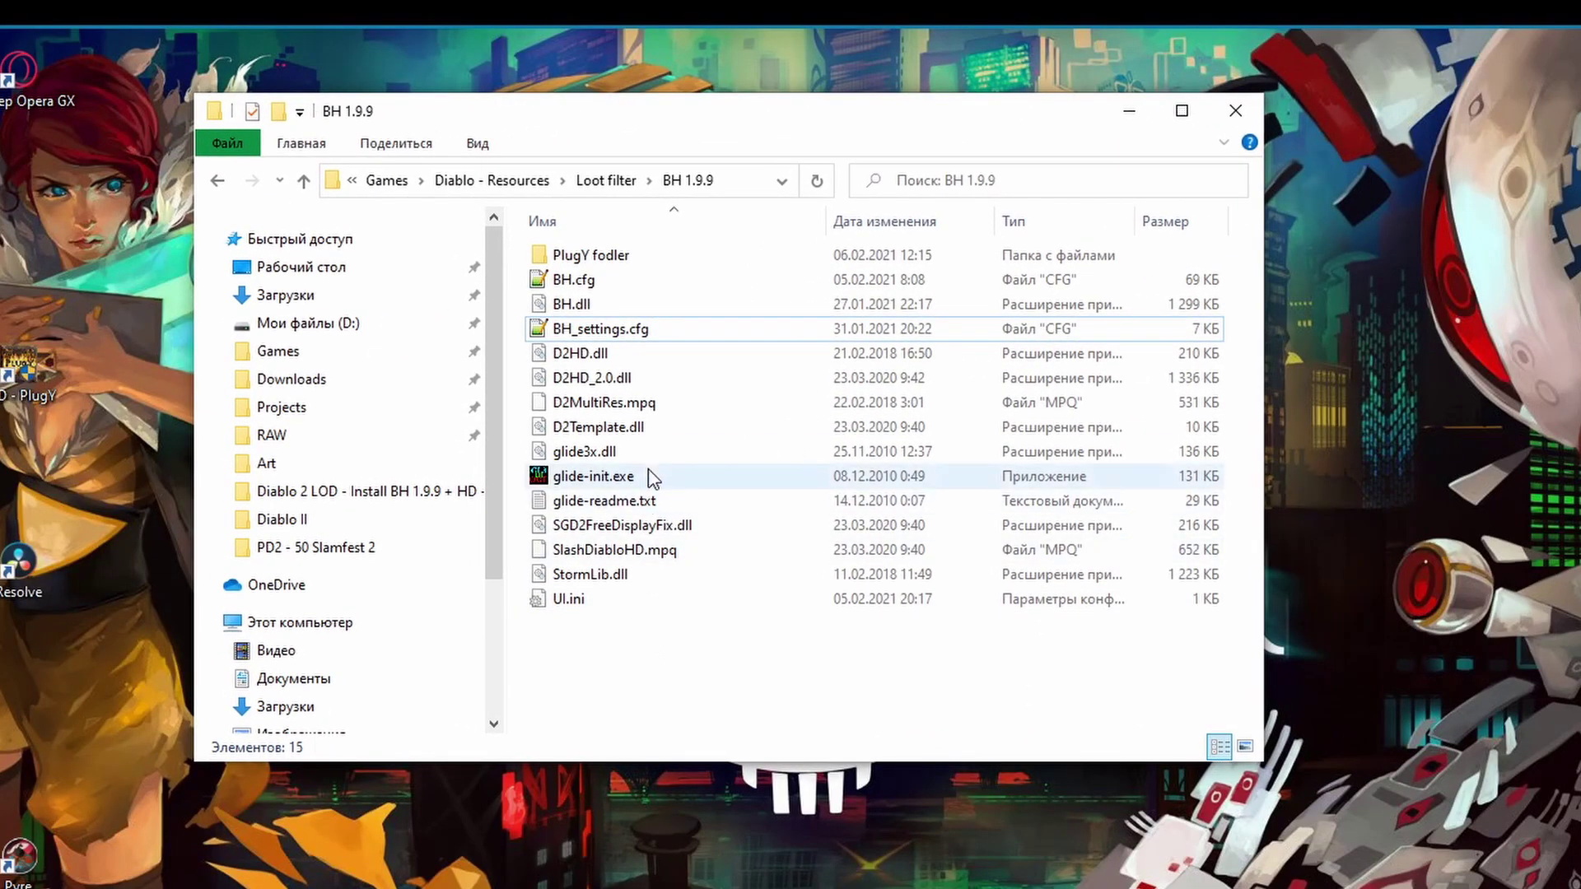
{"action": "left_click_drag", "start_coordinate": [599, 634], "coordinate": [580, 285]}
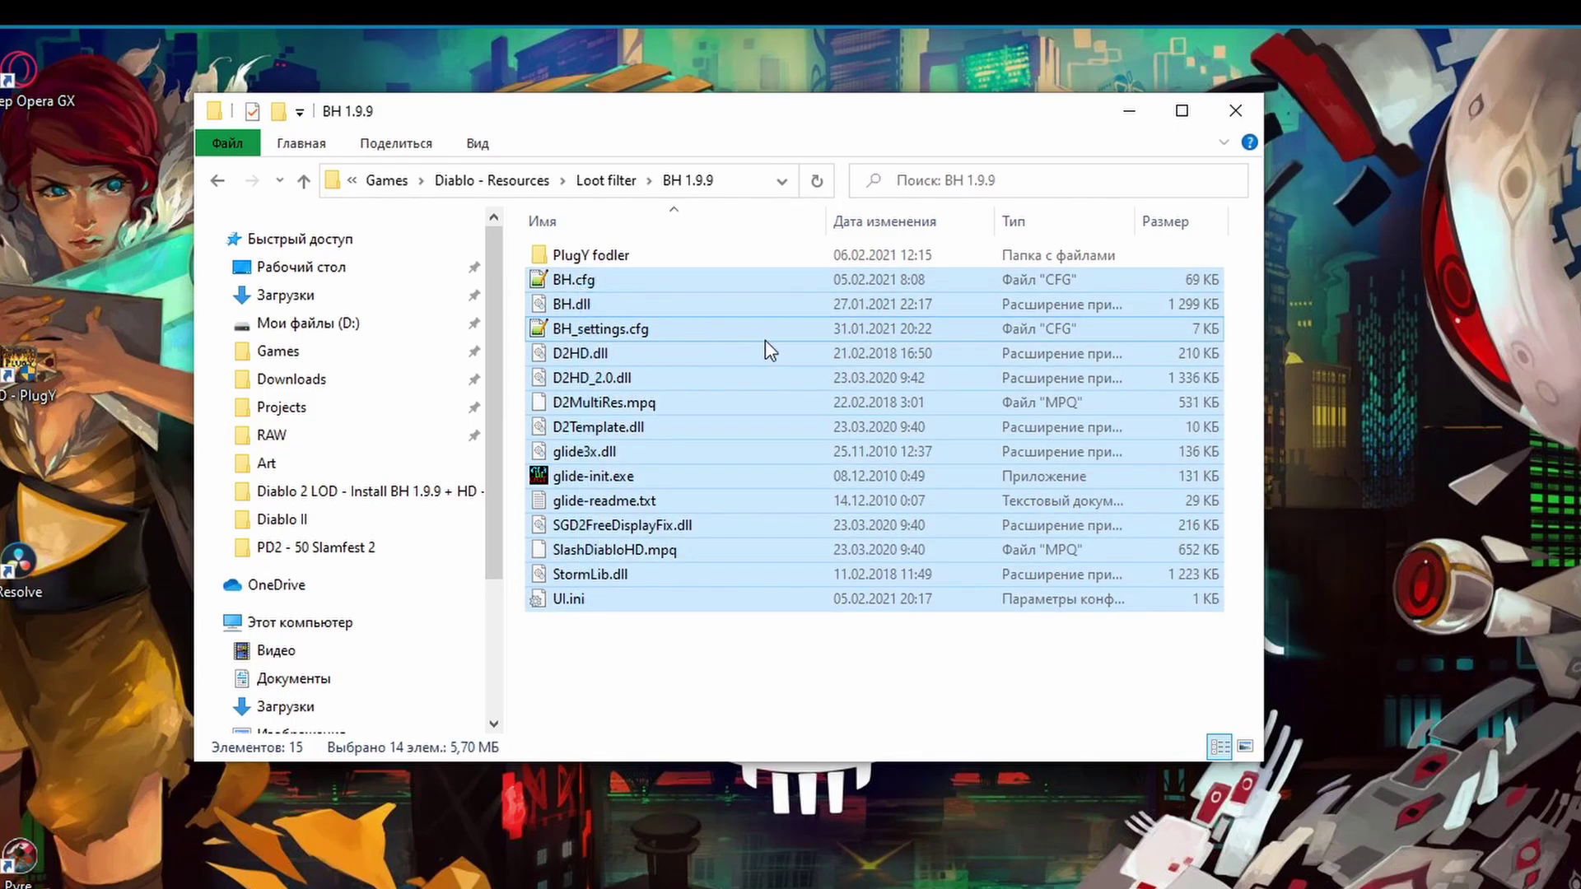
{"action": "left_click", "coordinate": [575, 693]}
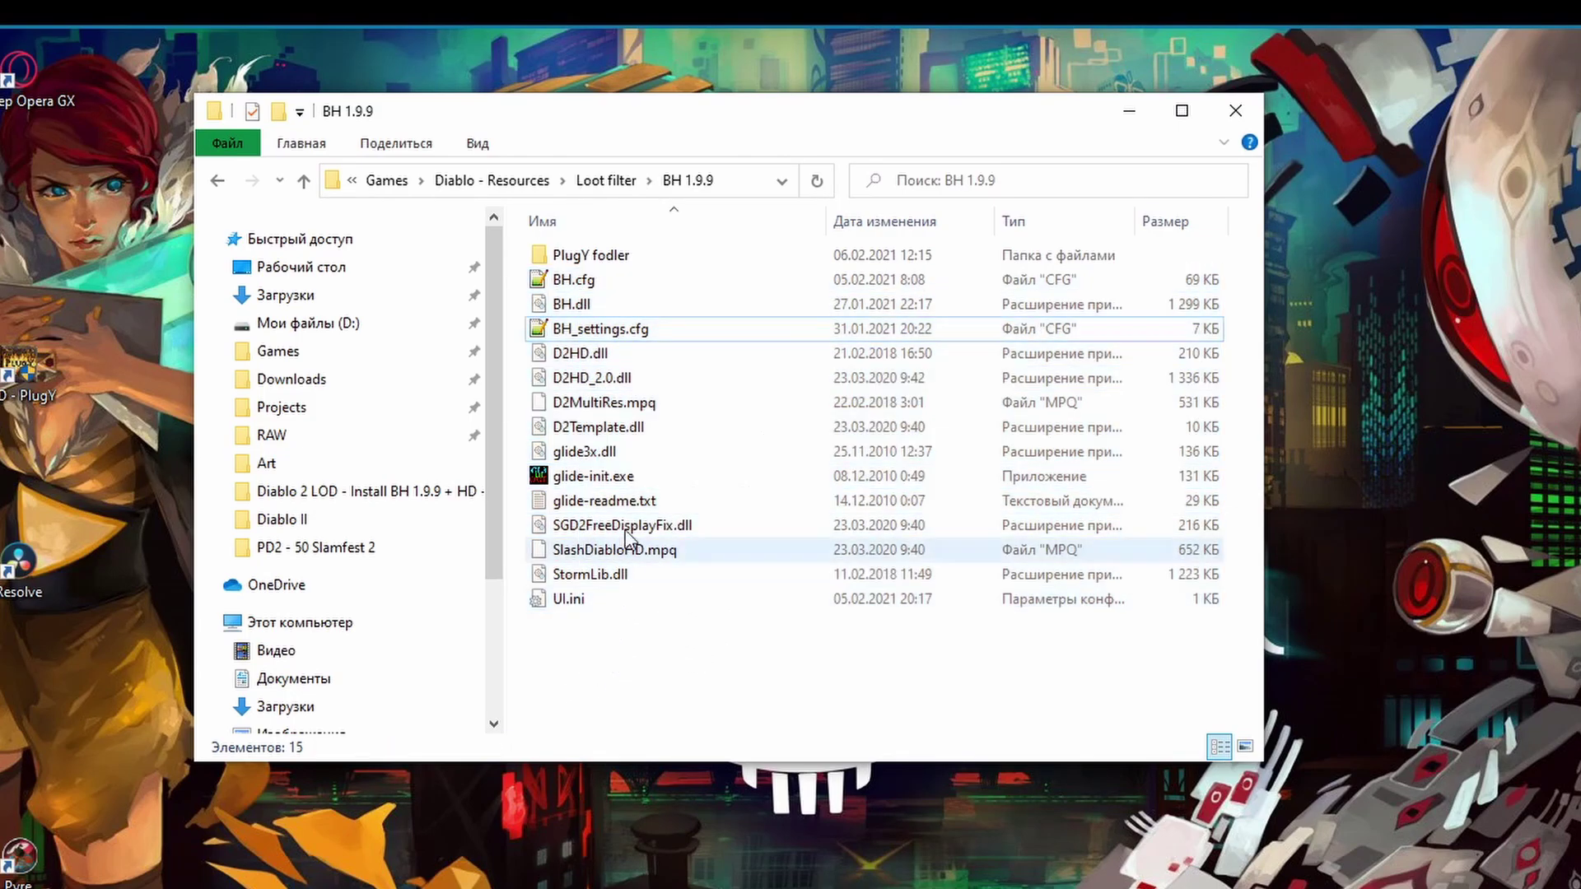
{"action": "left_click", "coordinate": [768, 451]}
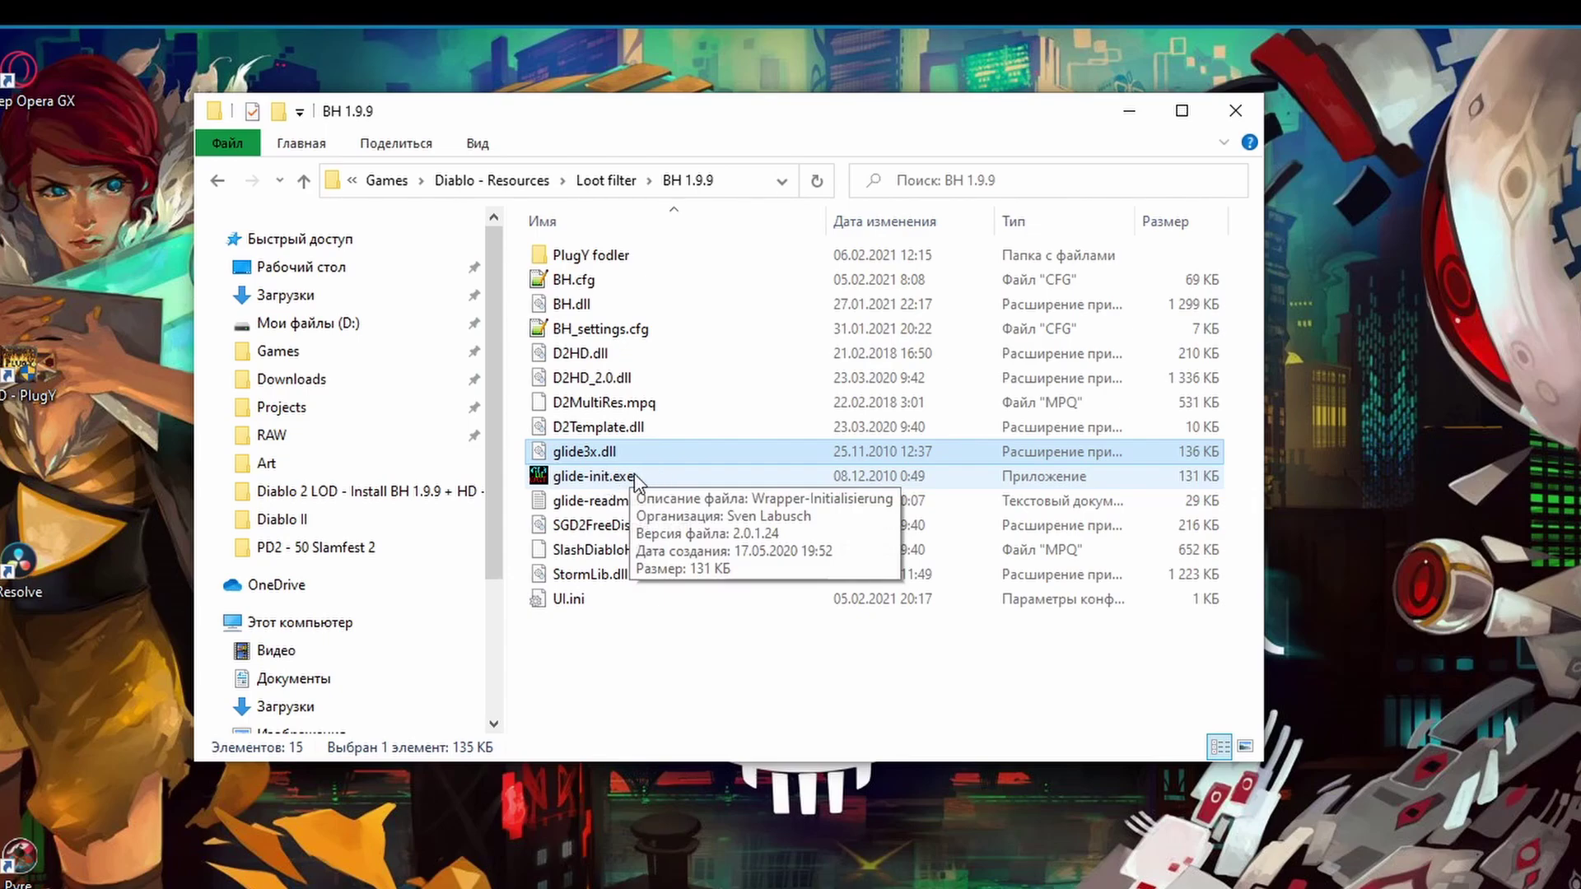
{"action": "left_click", "coordinate": [680, 477], "text": "ctrl"}
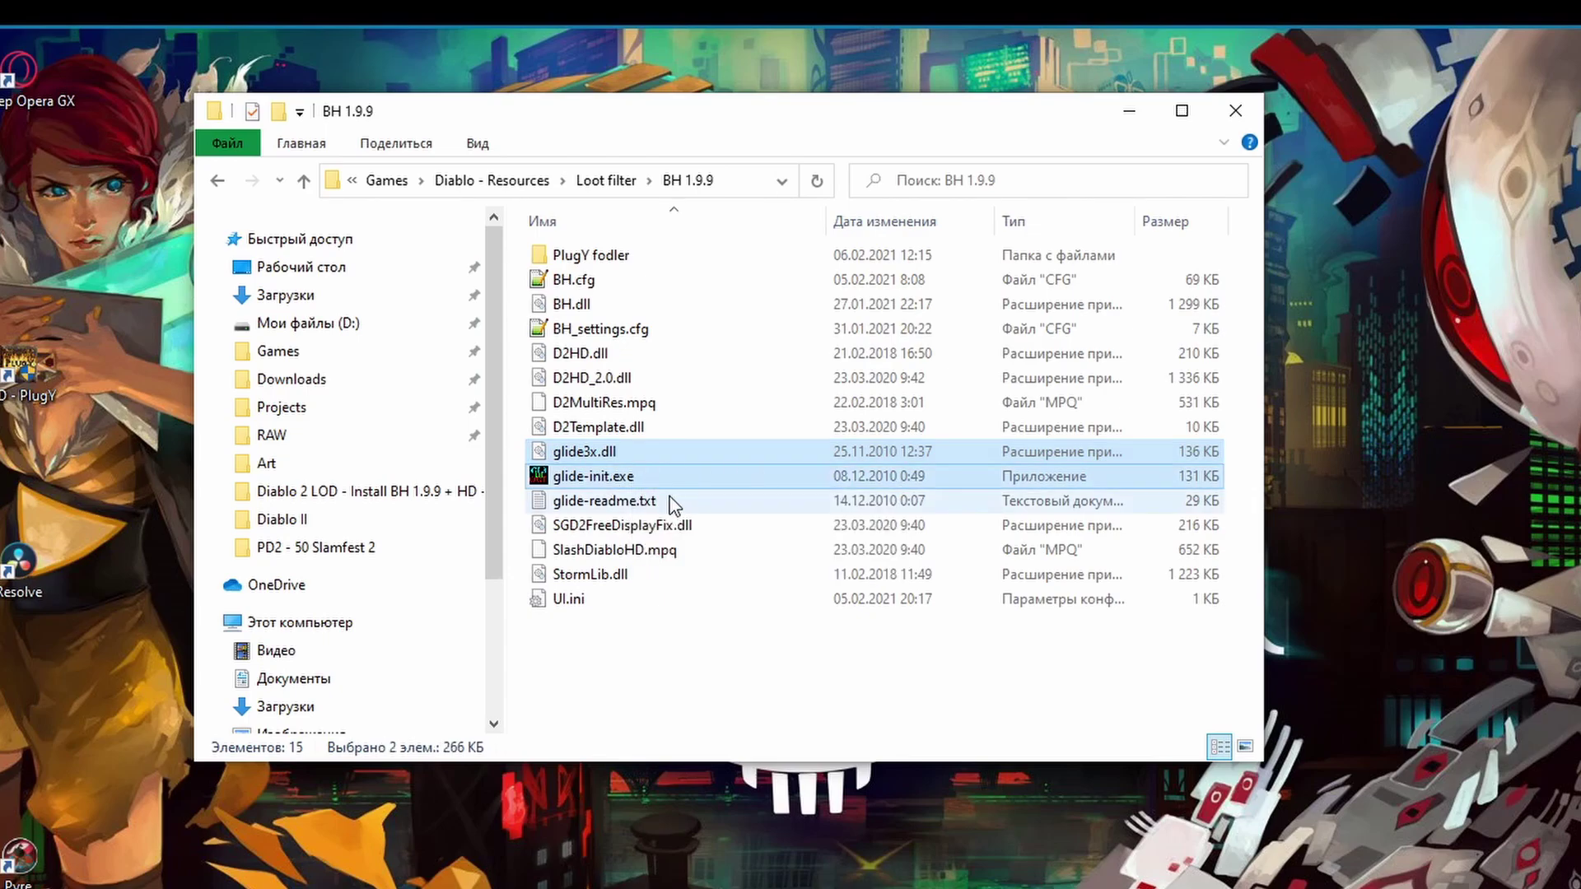
{"action": "left_click", "coordinate": [671, 503], "text": "ctrl"}
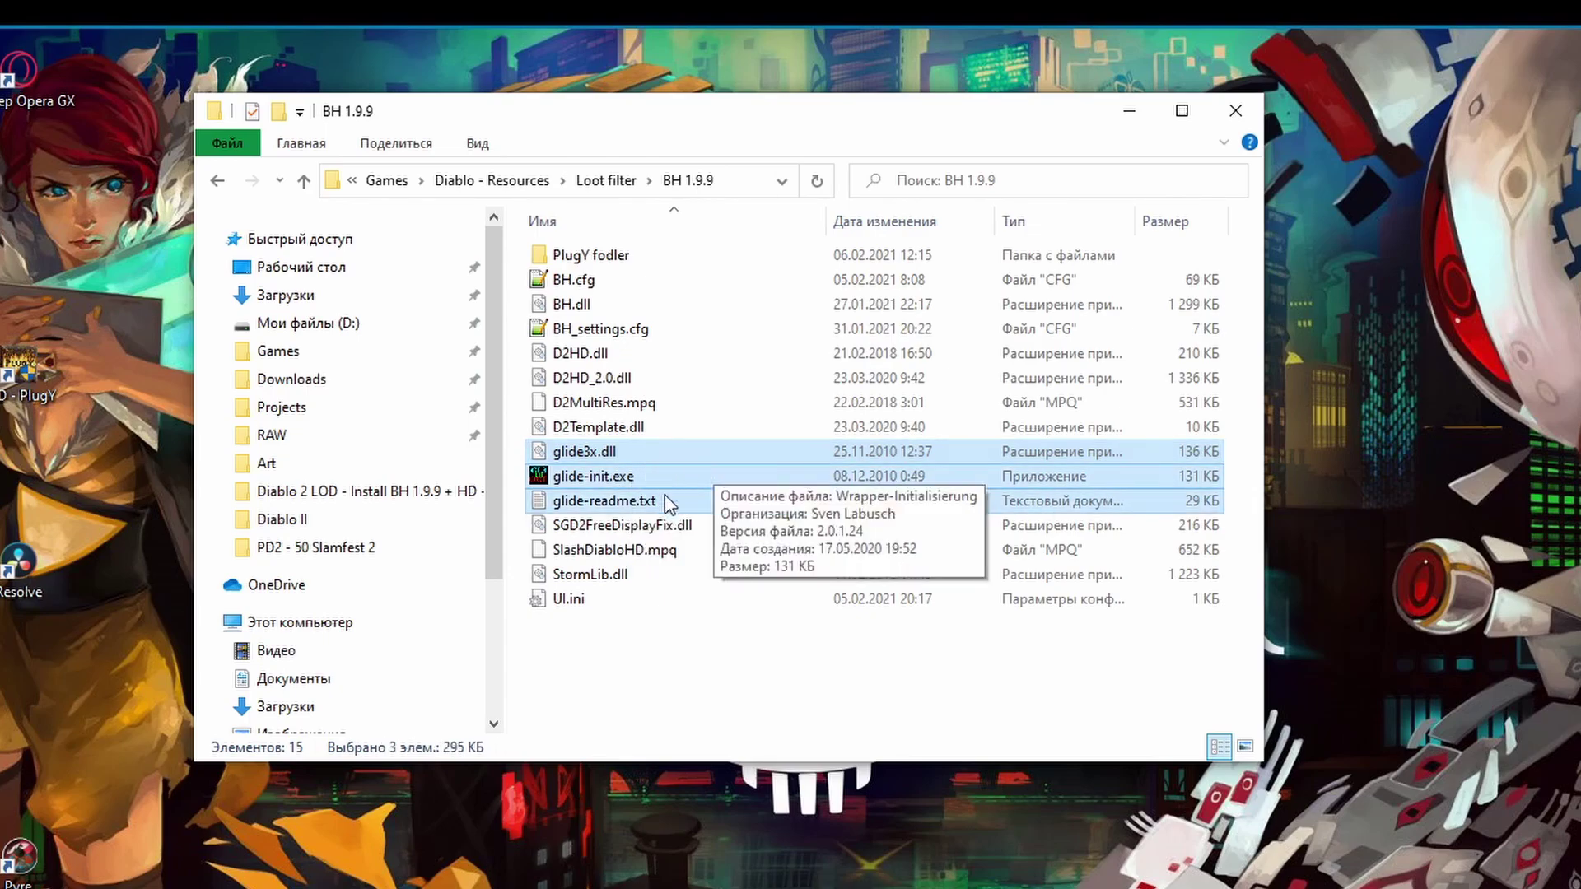
- Copy all files except the PlugY subfolder from BH 1.9.9 into the Diablo II folder, replacing the files with matching names
{"action": "left_click_drag", "start_coordinate": [607, 659], "coordinate": [578, 279]}
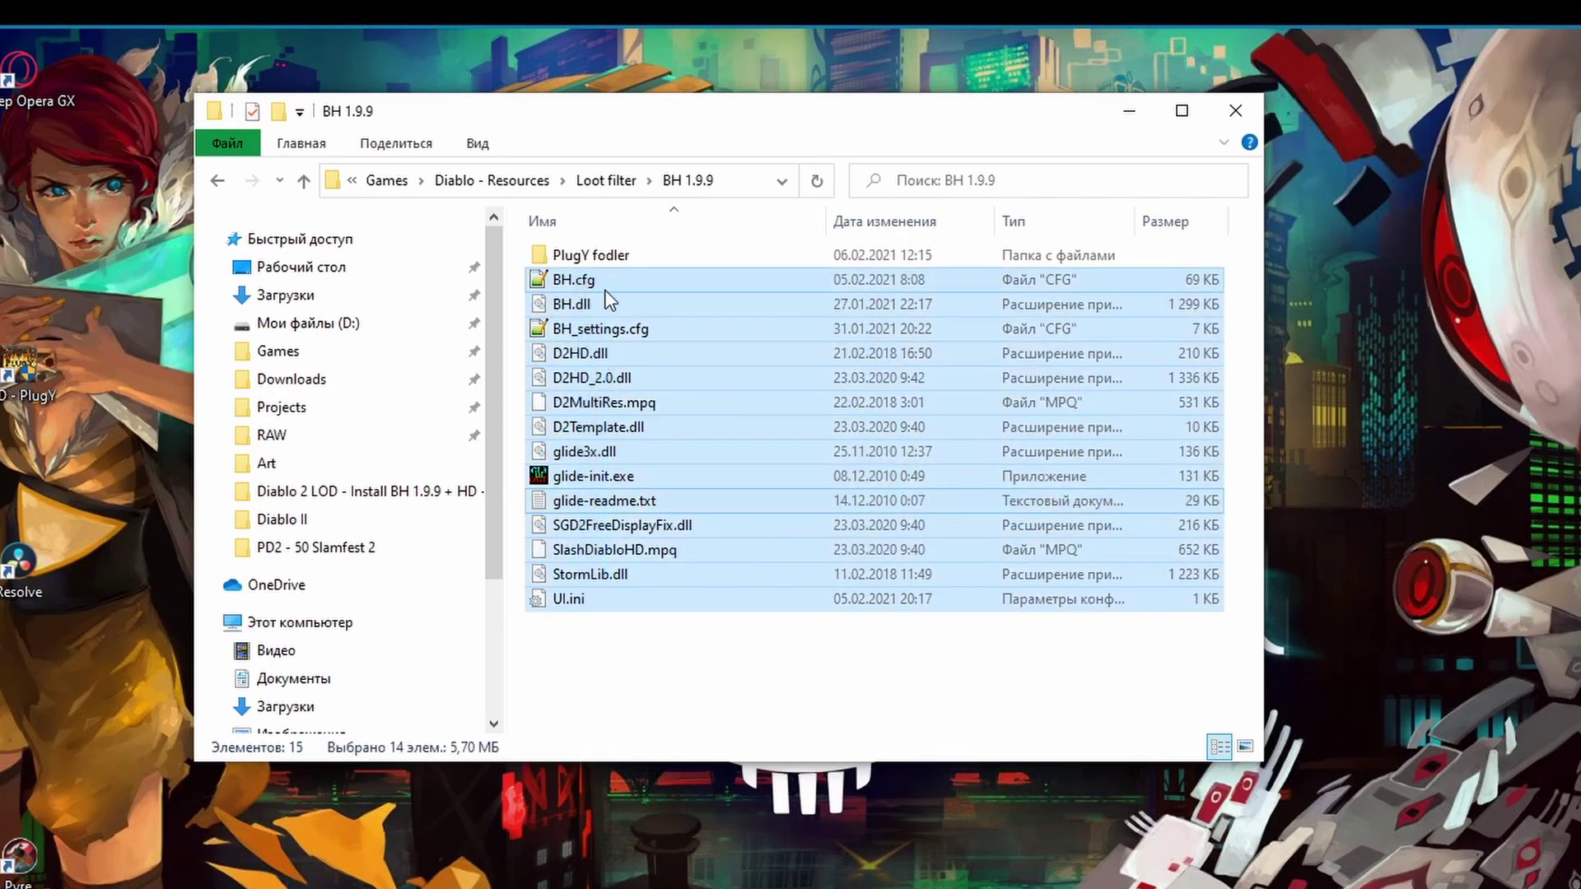
{"action": "left_click", "coordinate": [1128, 115]}
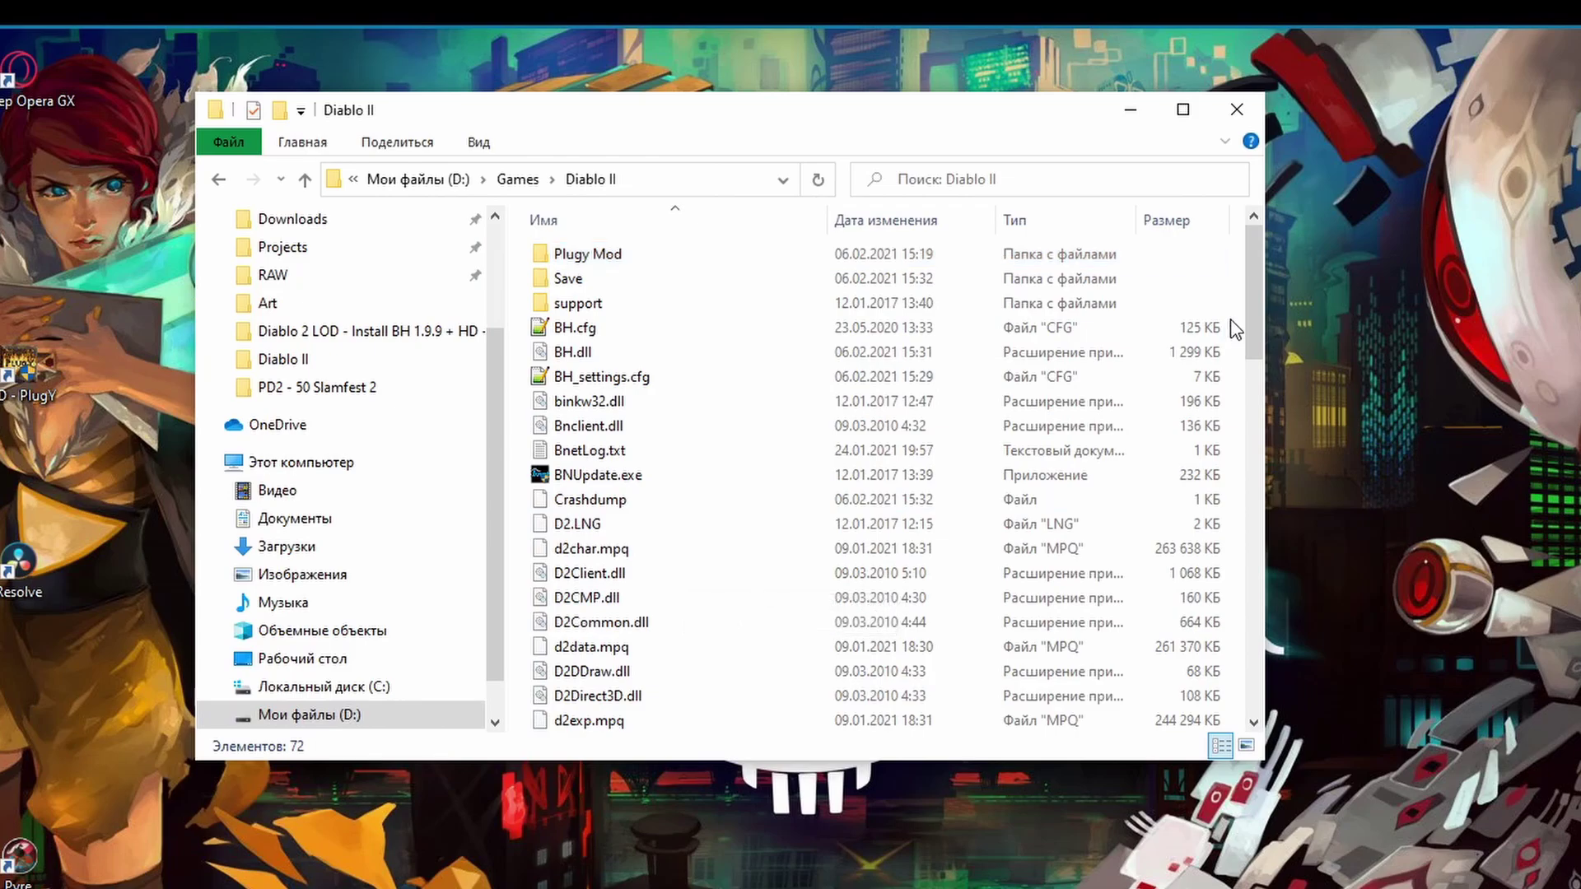
{"action": "key", "text": "ctrl+v"}
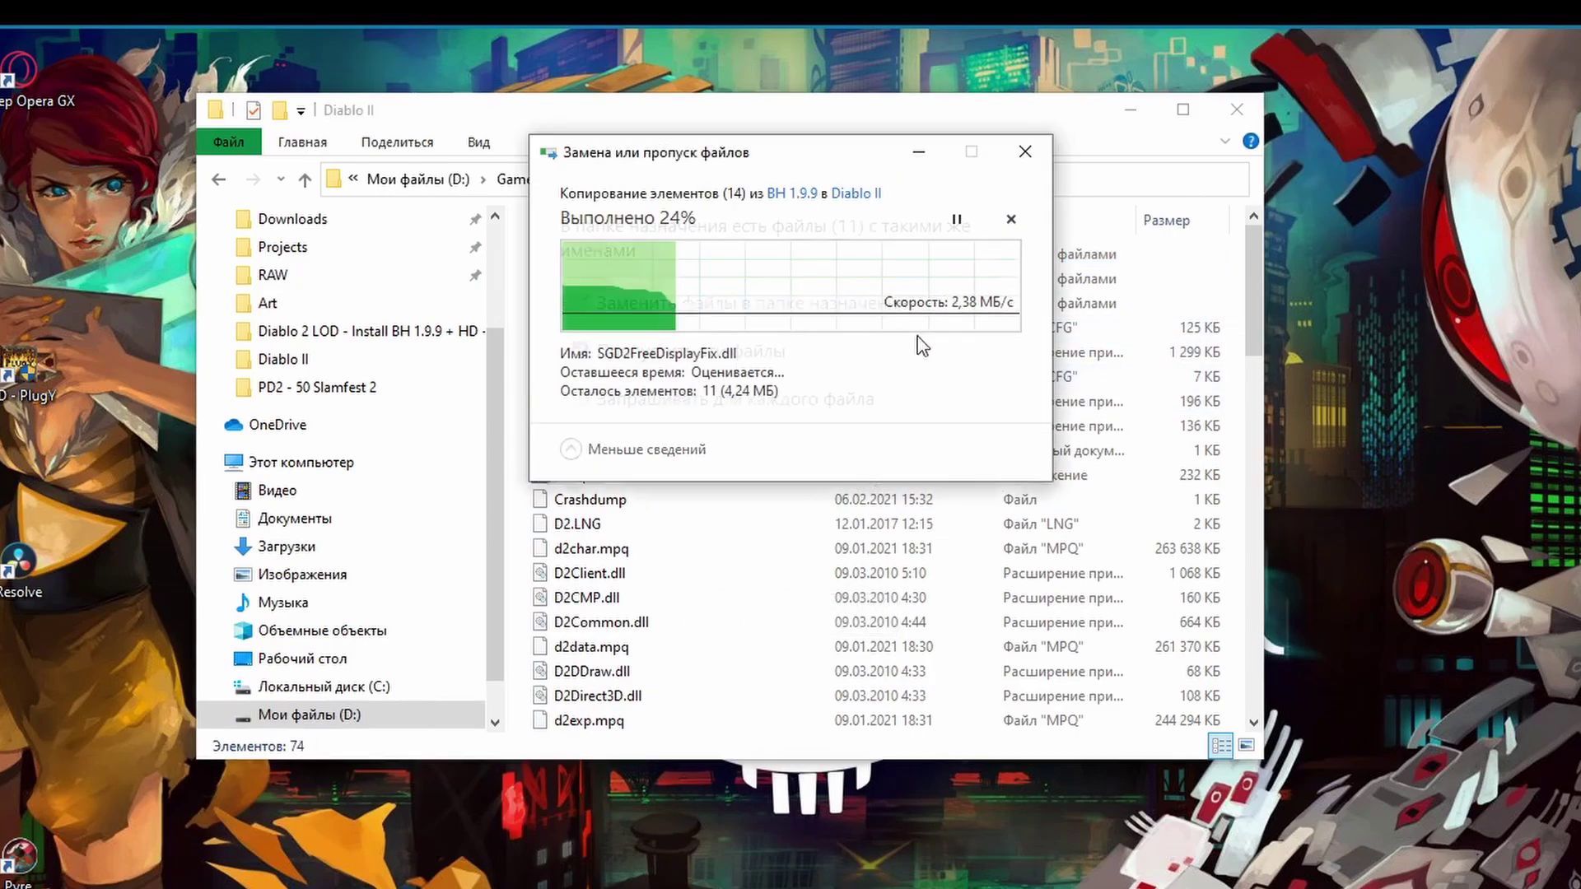
{"action": "left_click", "coordinate": [832, 303]}
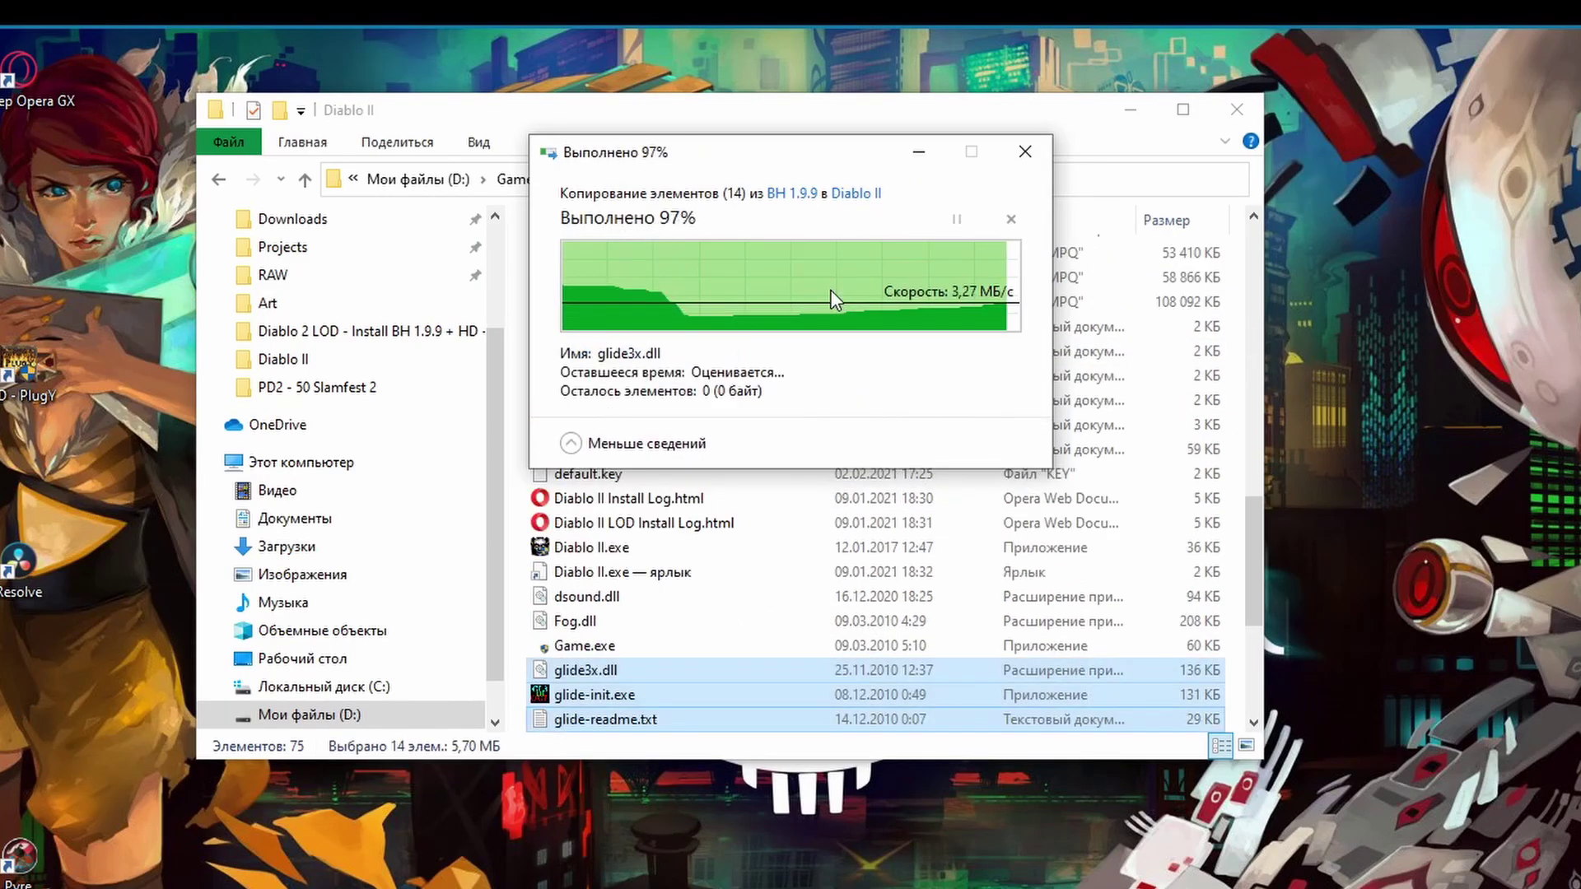
- Launch glide-init.exe from the Diablo II folder and move its window fully into view
{"action": "scroll", "coordinate": [647, 377], "scroll_direction": "down", "scroll_amount": 4}
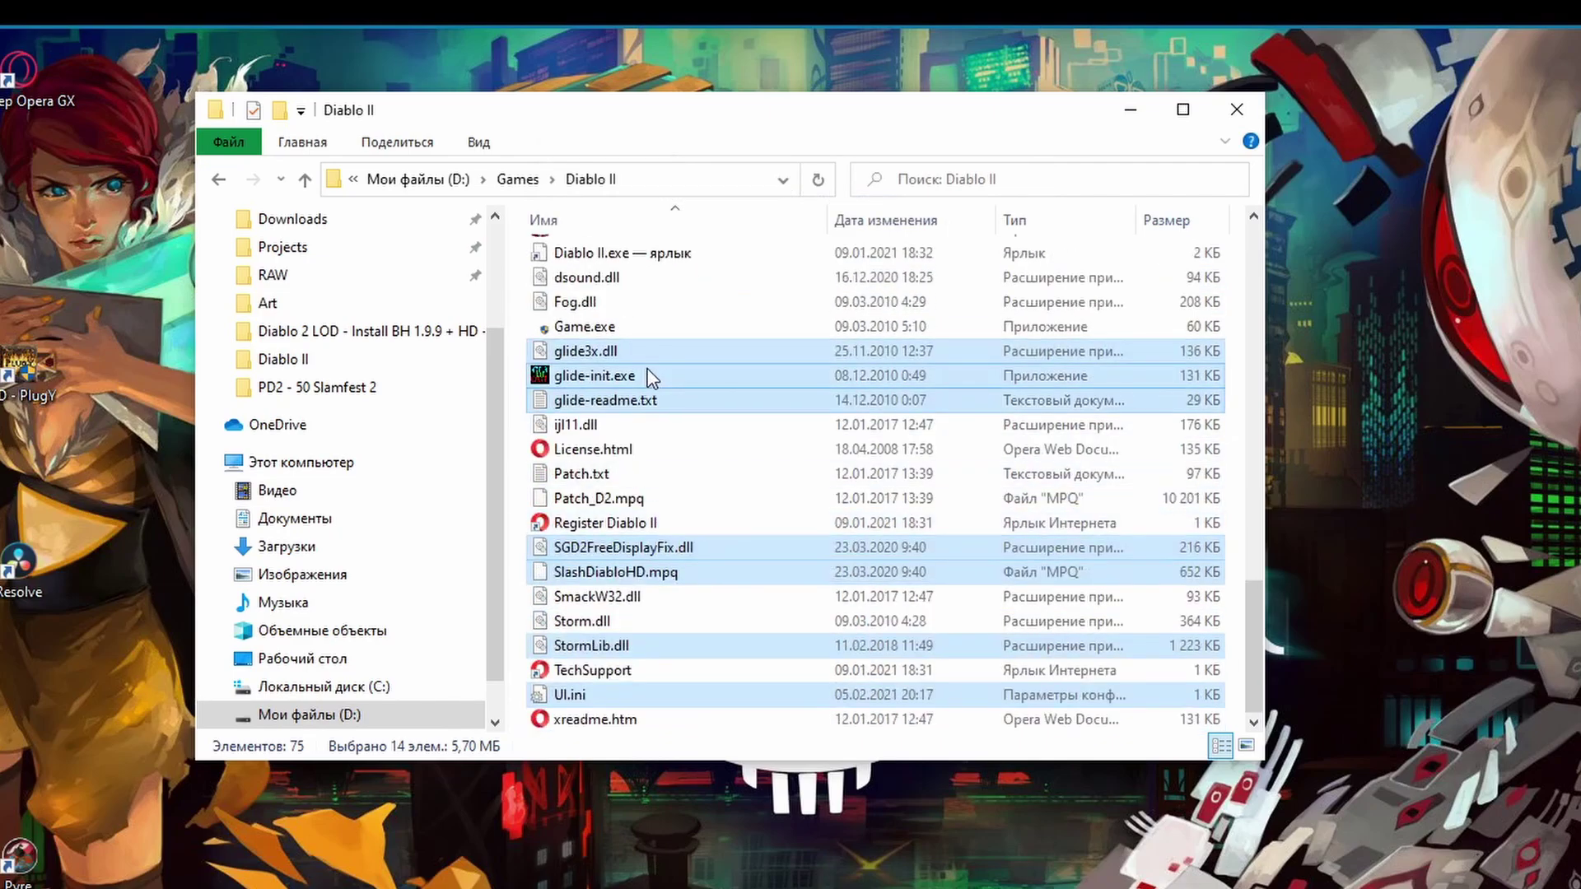
{"action": "left_click", "coordinate": [659, 353]}
{"action": "left_click", "coordinate": [619, 377]}
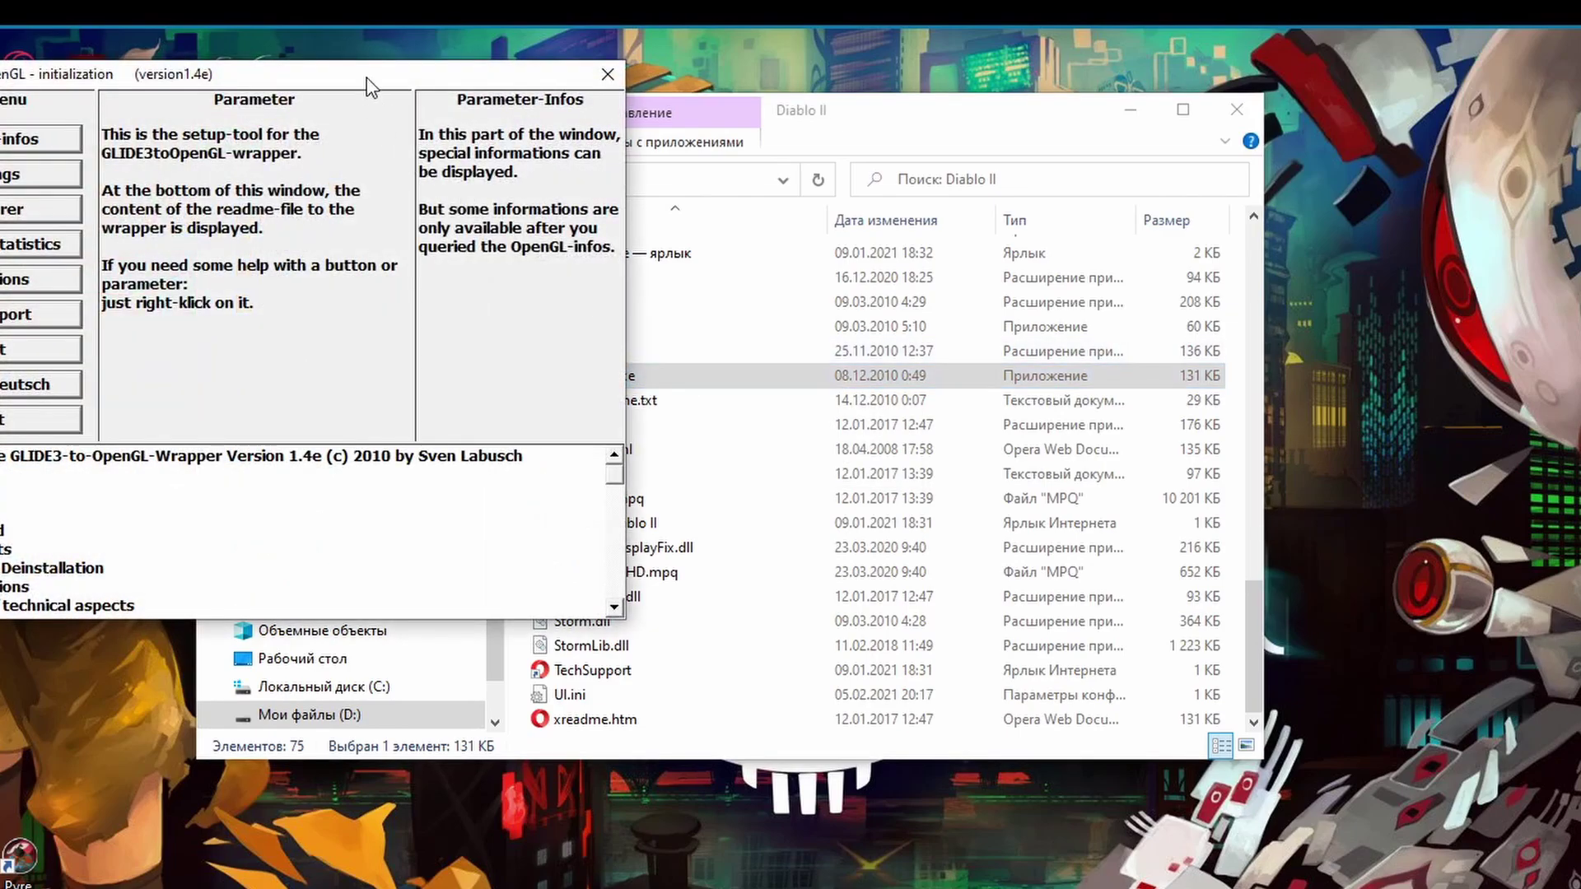
{"action": "left_click_drag", "start_coordinate": [370, 86], "coordinate": [854, 184]}
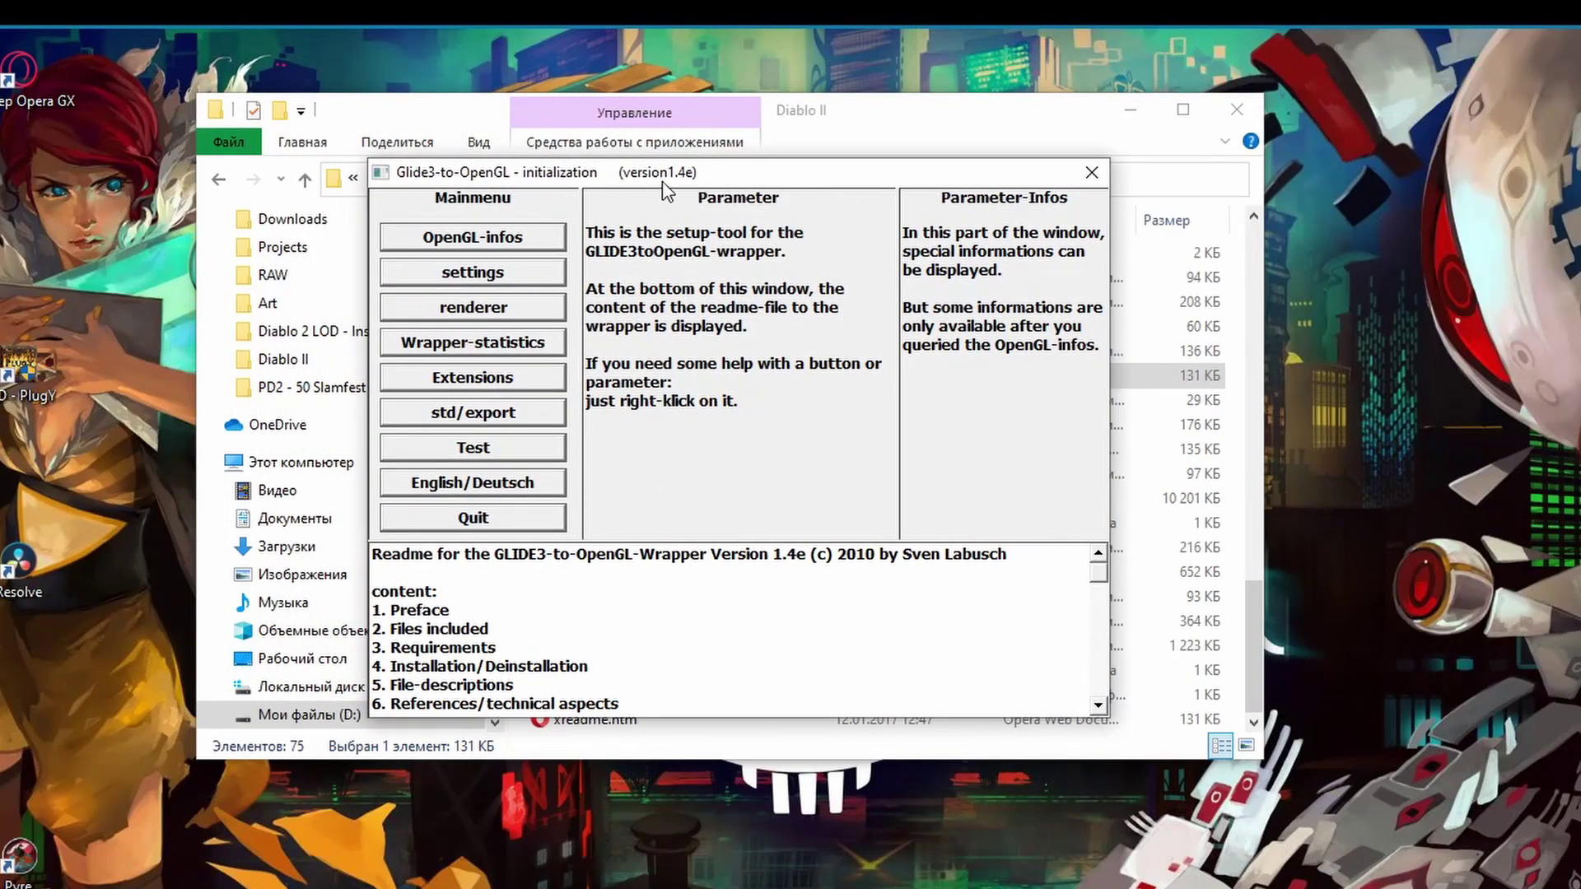
- Review the wrapper's settings, renderer and Extensions parameters, then quit the setup tool and return to the start of the Diablo II file list
{"action": "left_click", "coordinate": [508, 275]}
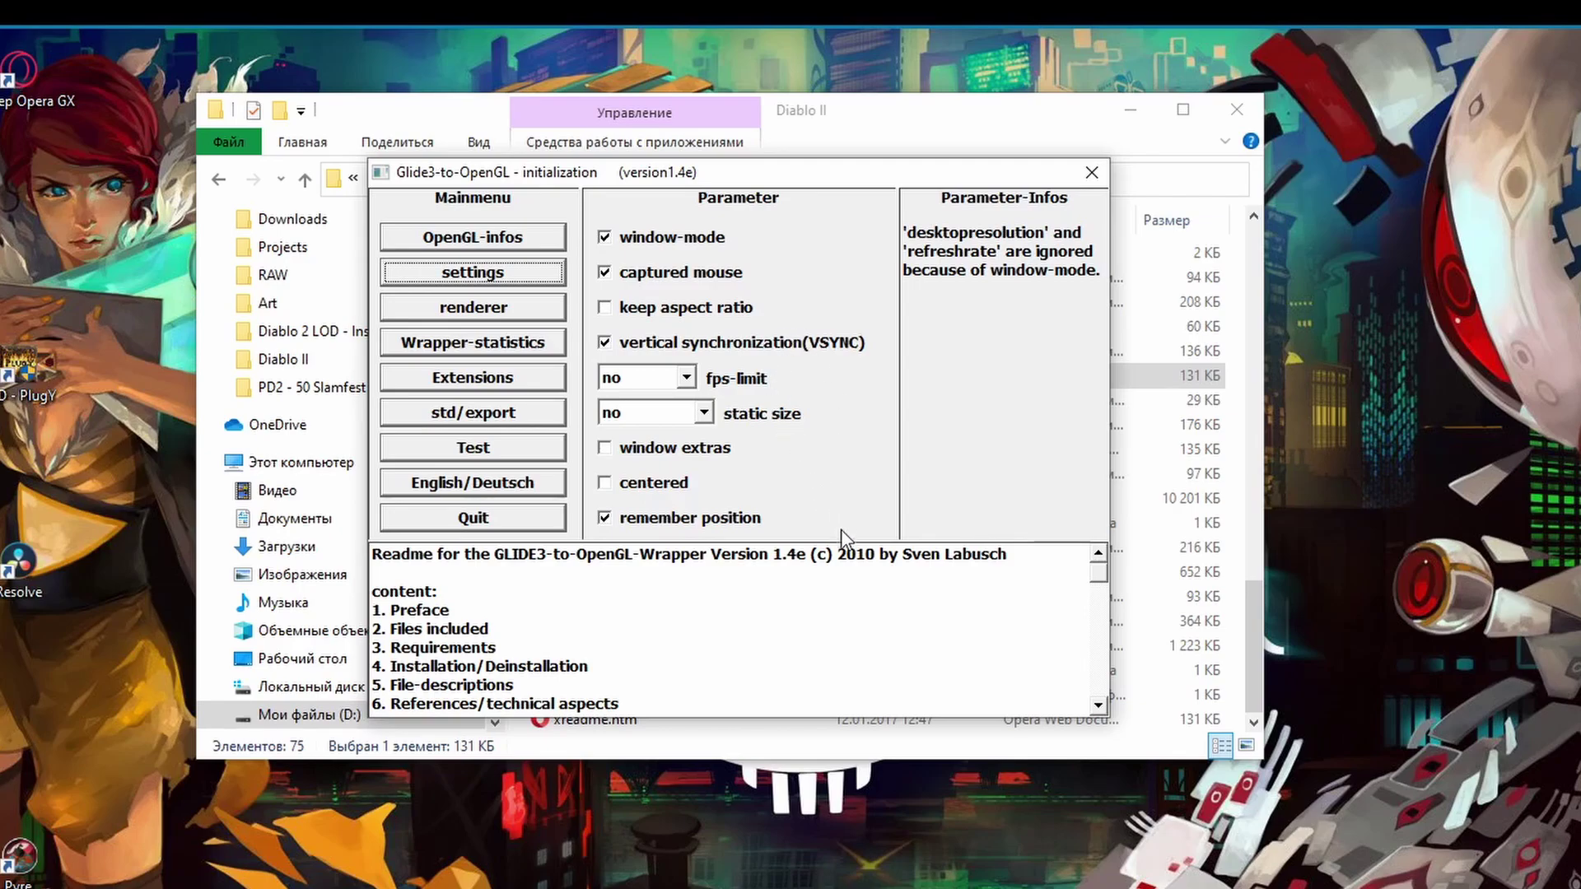
{"action": "left_click", "coordinate": [457, 307]}
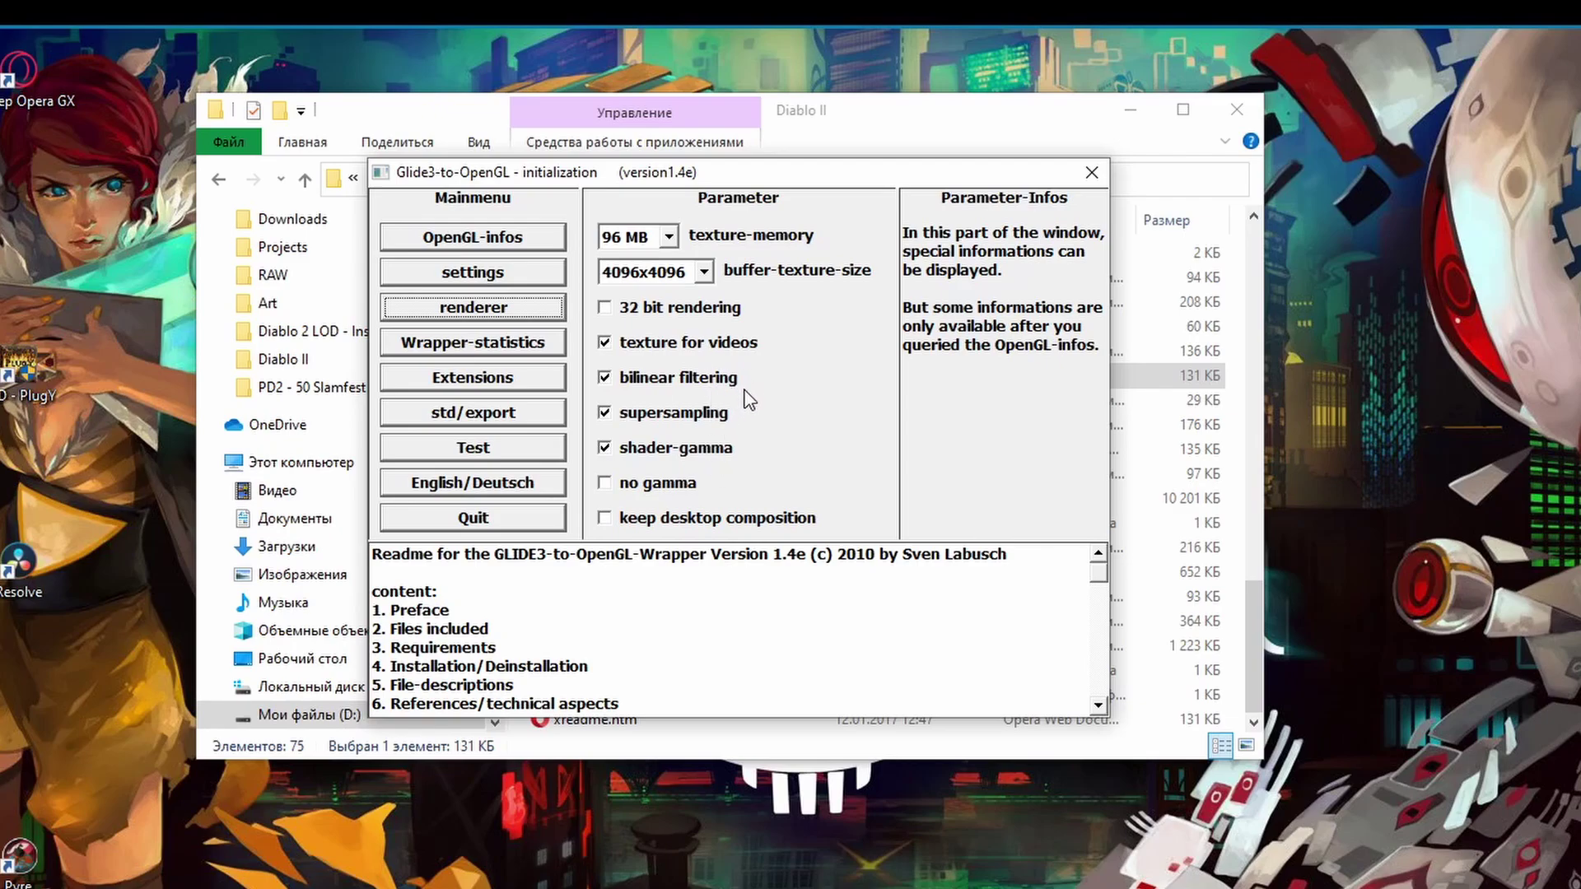
{"action": "left_click", "coordinate": [471, 376]}
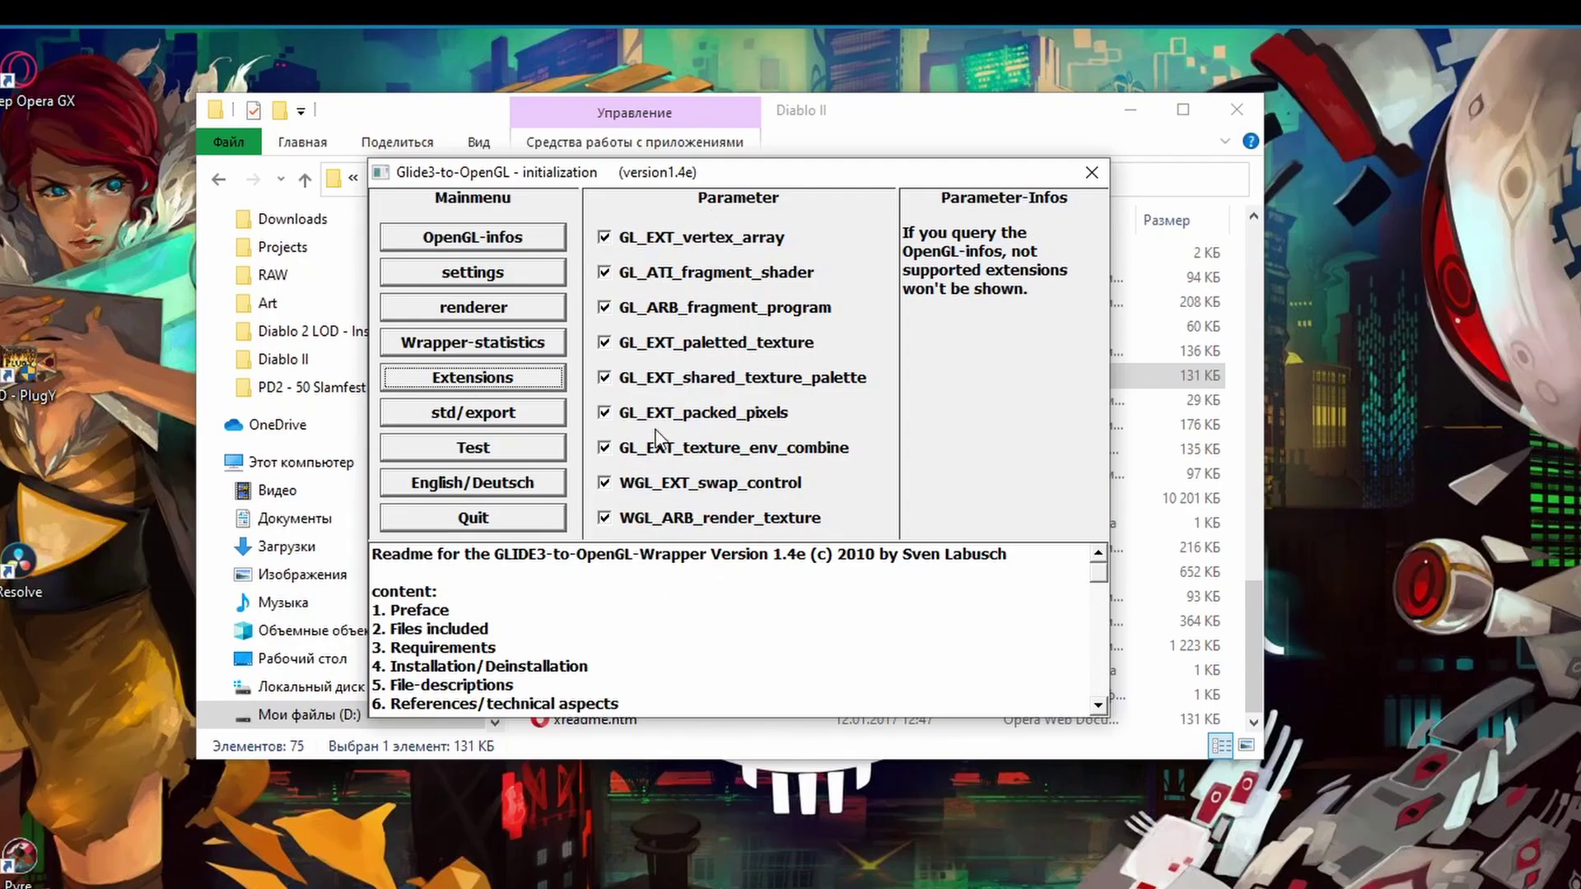
{"action": "left_click", "coordinate": [492, 521]}
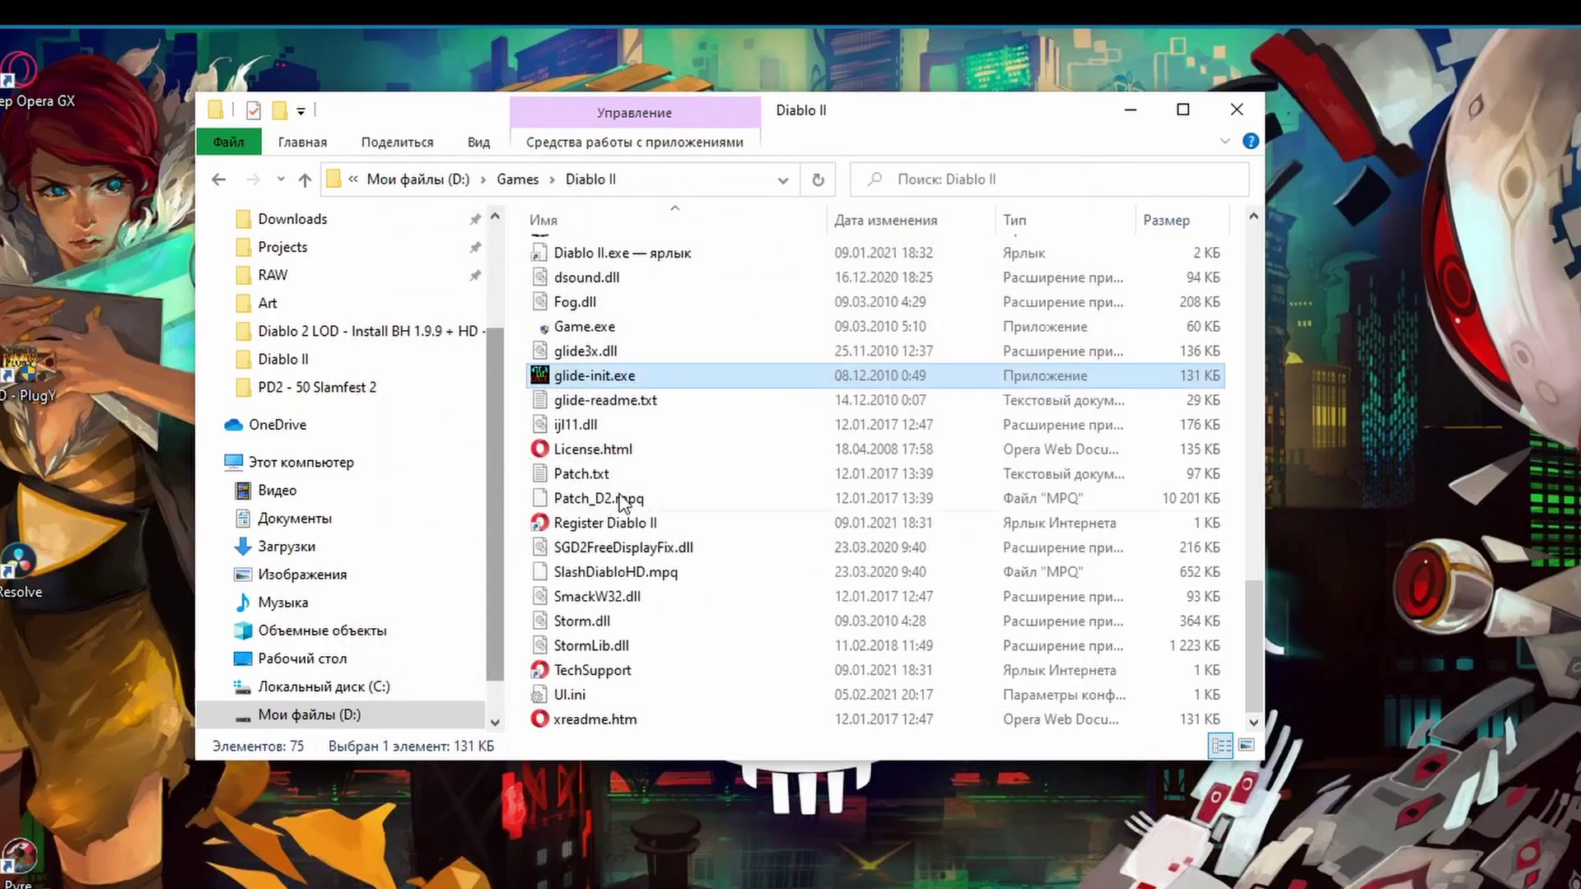
{"action": "scroll", "coordinate": [623, 502], "scroll_direction": "up", "scroll_amount": 18}
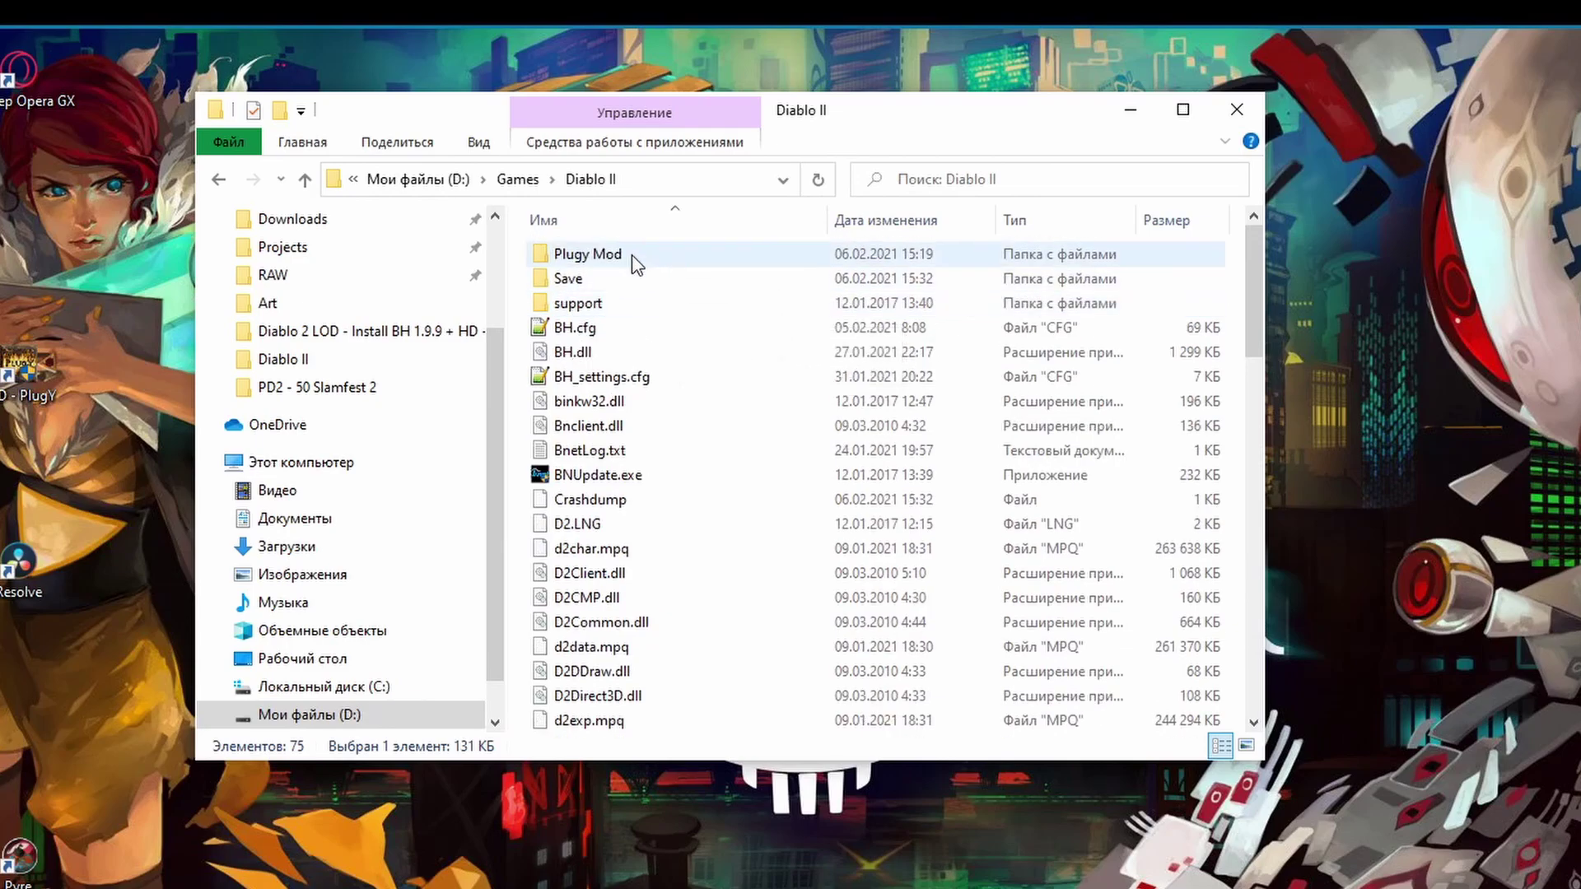
- Append the -3dfx launch parameter after -w in the target of the PlugY.exe shortcut inside the Plugy Mod folder
{"action": "double_click", "coordinate": [586, 254]}
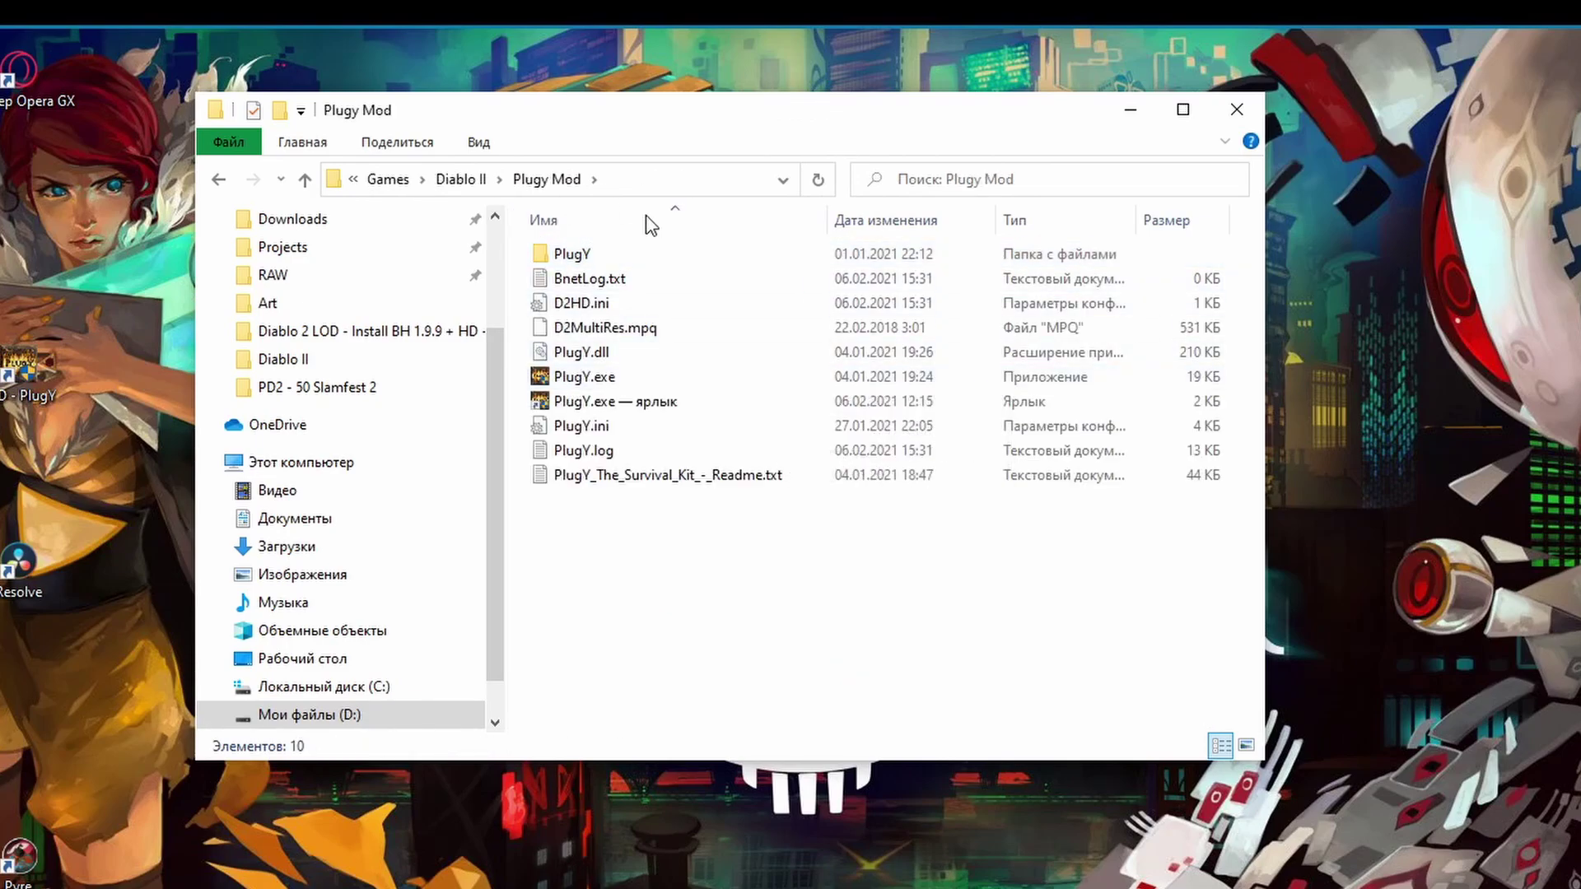
{"action": "right_click", "coordinate": [632, 402]}
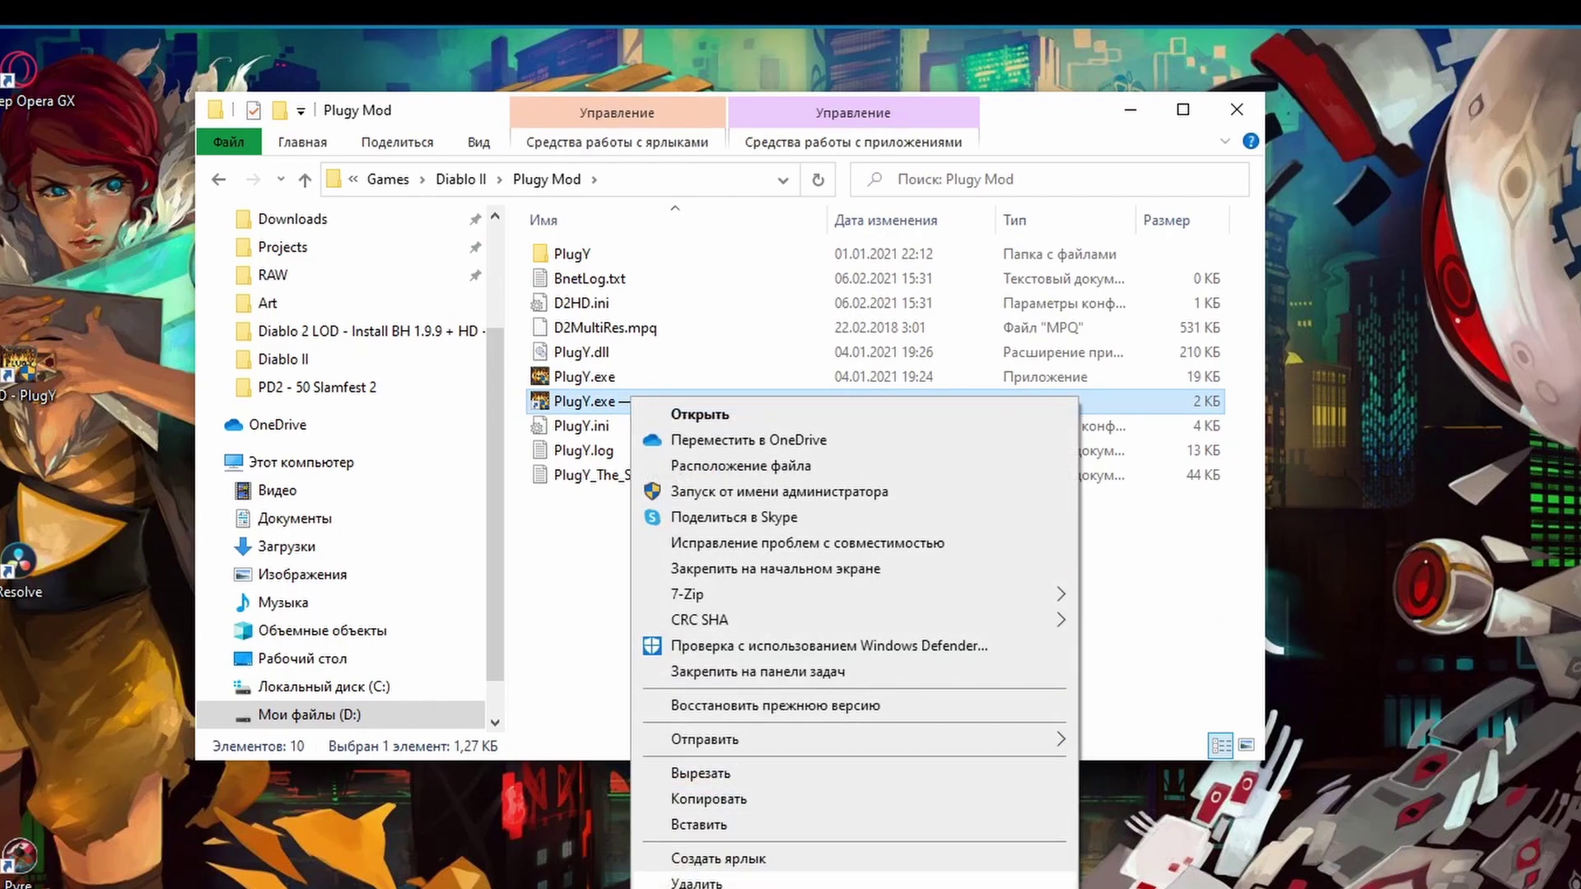
{"action": "left_click", "coordinate": [700, 888]}
{"action": "left_click", "coordinate": [1041, 630]}
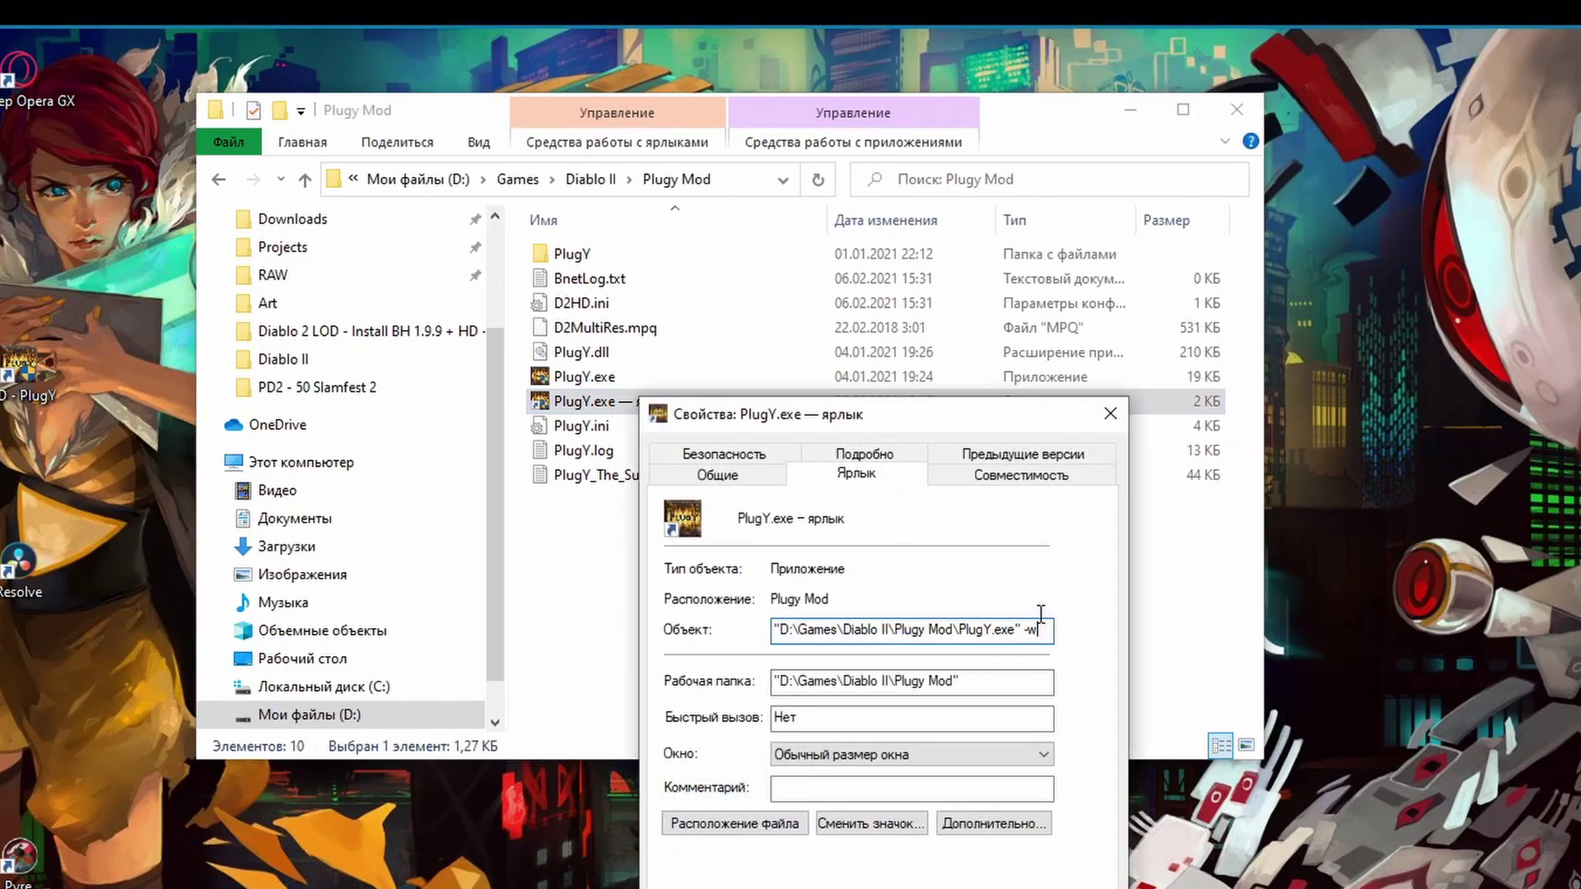
{"action": "type", "text": "-3dfx"}
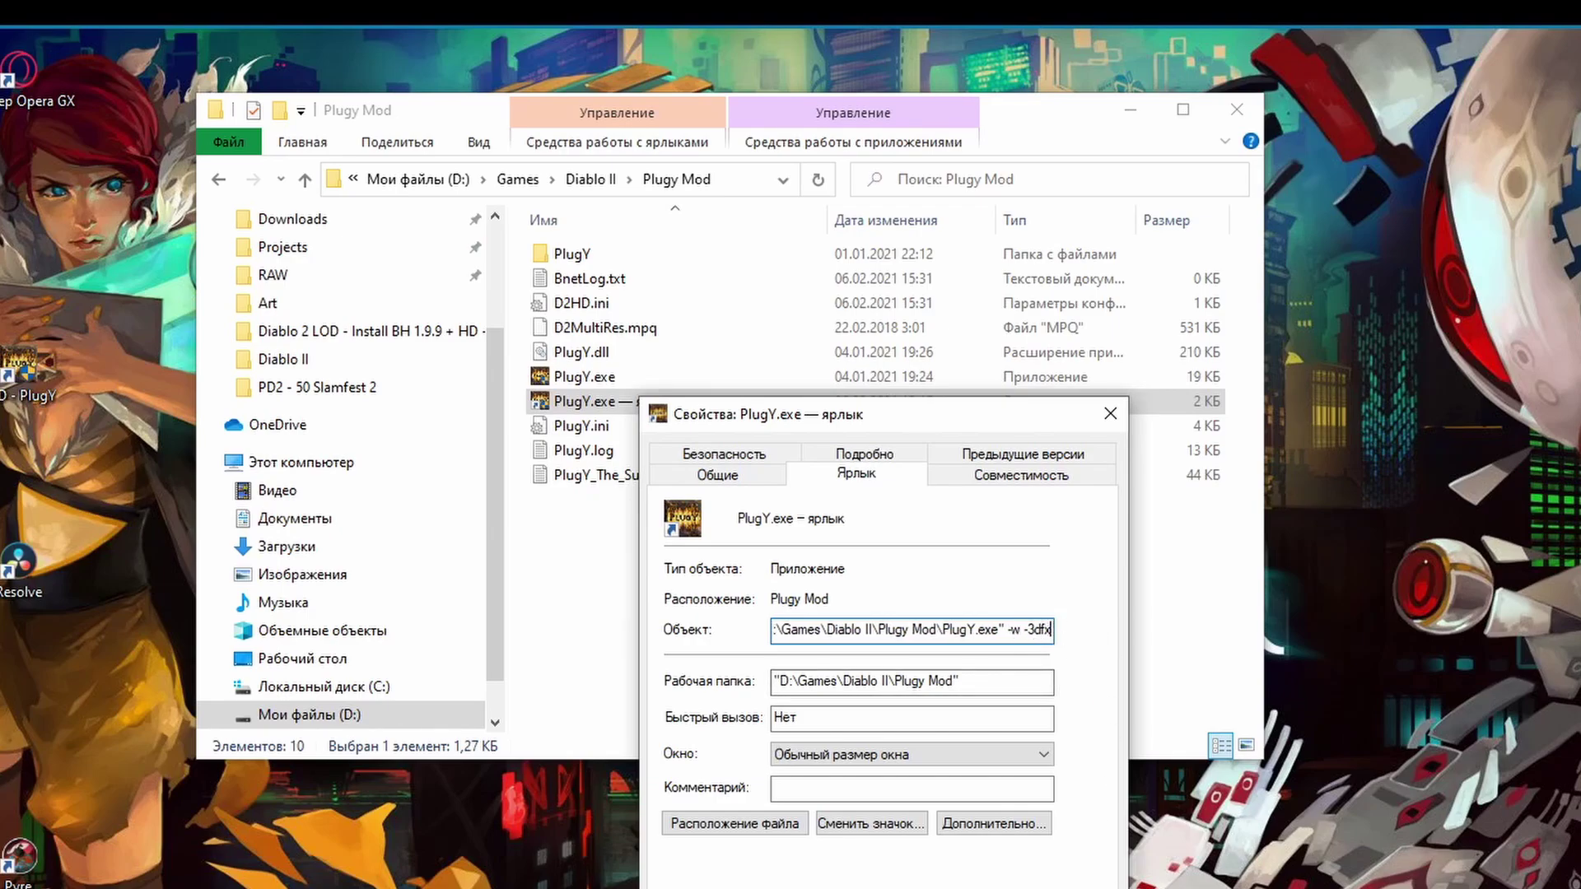
{"action": "key", "text": "ctrl+a"}
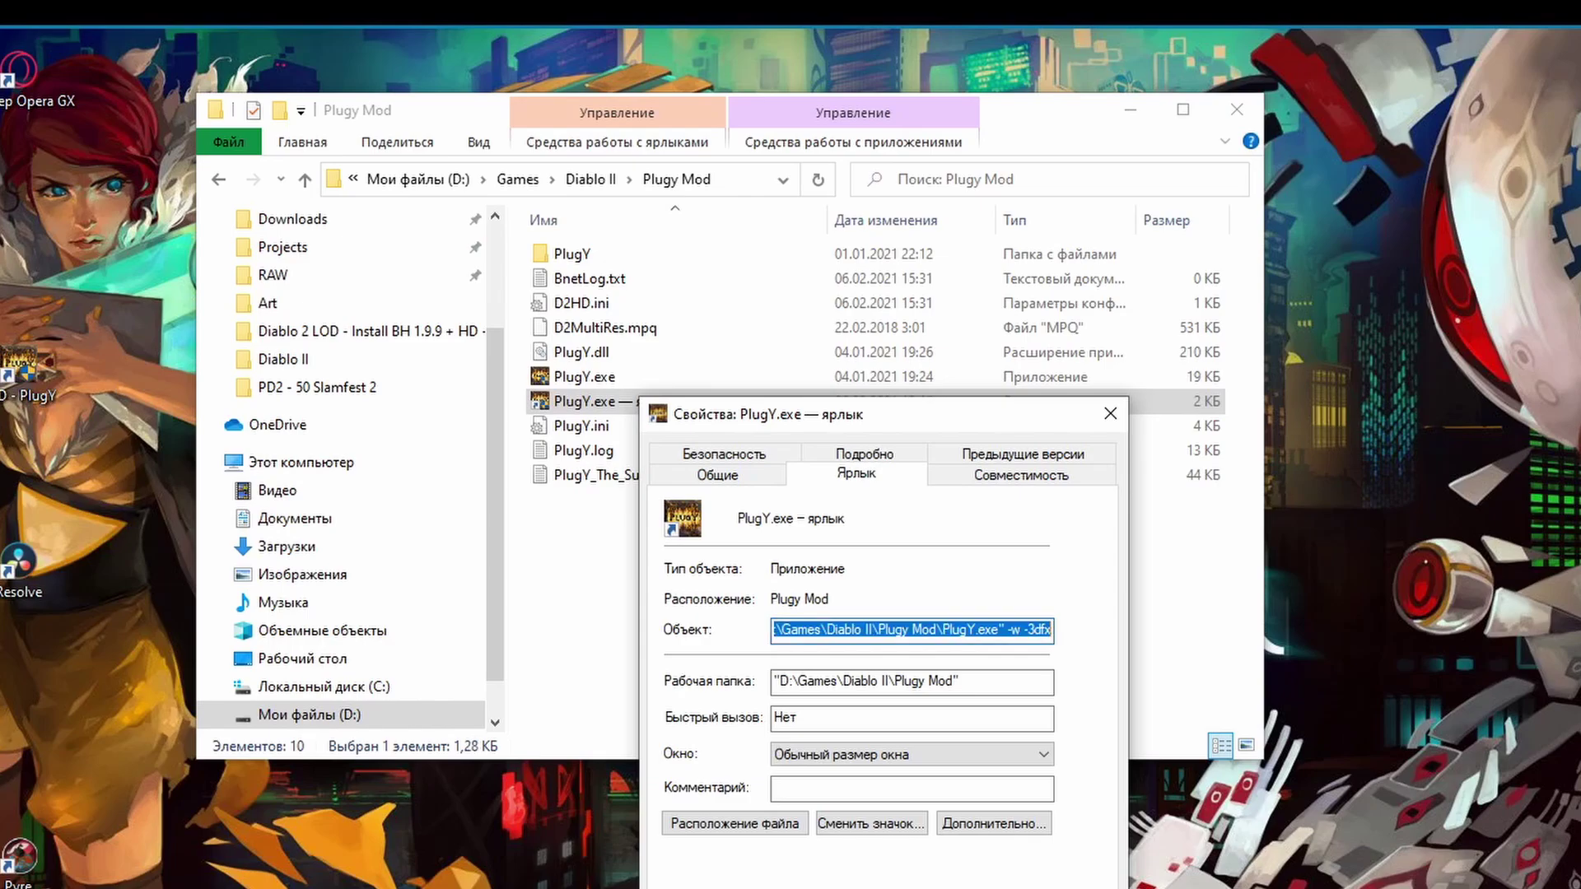
{"action": "key", "text": "Escape"}
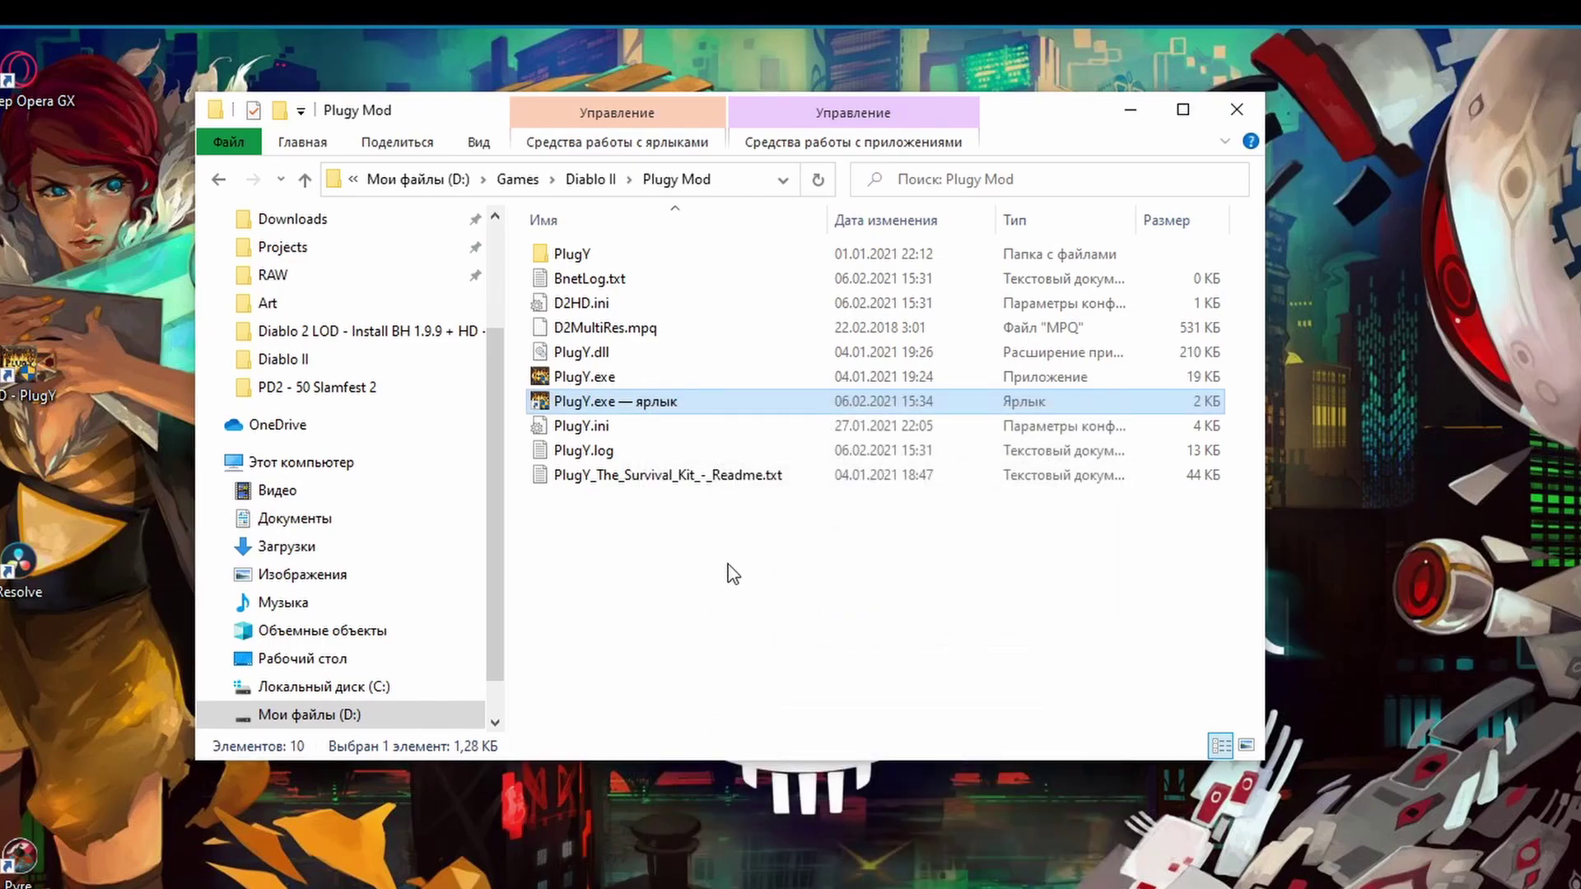
- Launch Diablo II from the edited PlugY shortcut, load the first Sorceress in single player and walk around the camp
{"action": "double_click", "coordinate": [605, 404]}
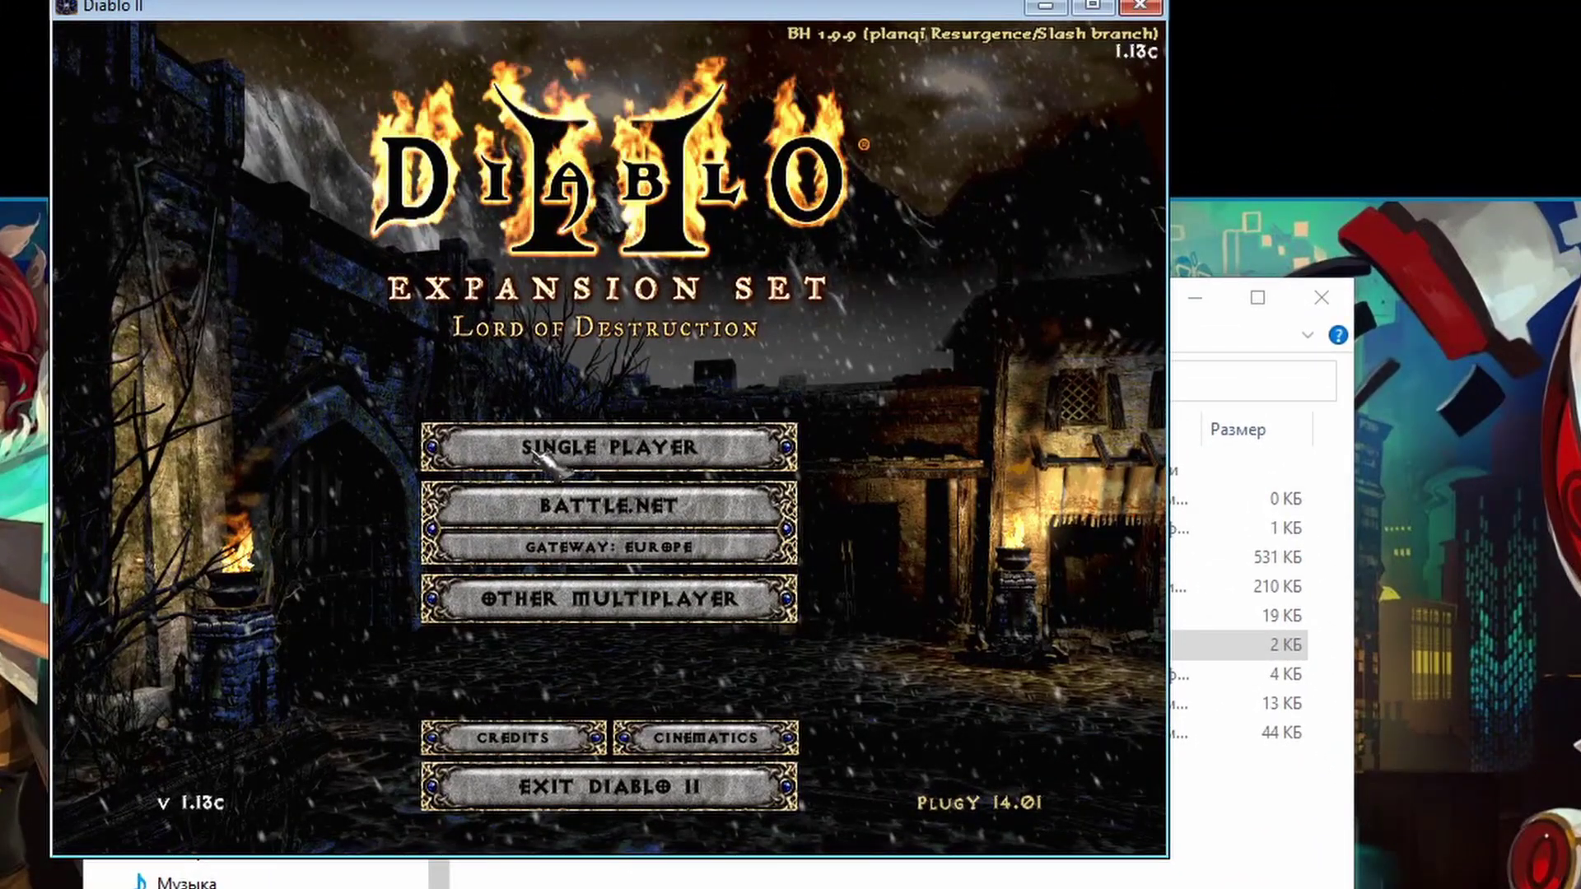
{"action": "left_click", "coordinate": [544, 458]}
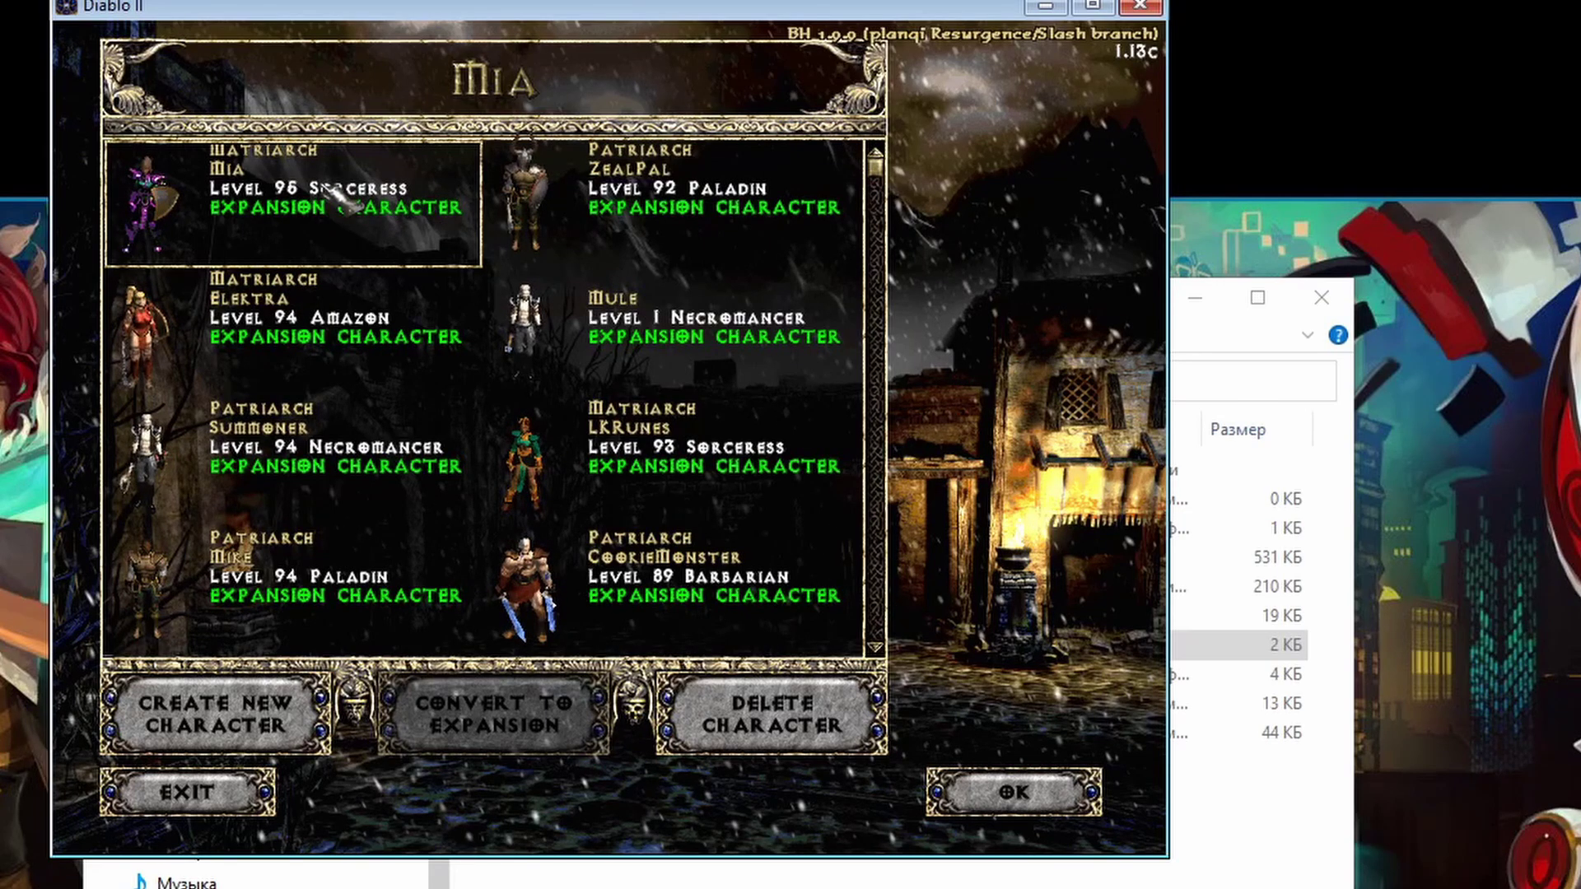
{"action": "double_click", "coordinate": [333, 191]}
{"action": "left_click", "coordinate": [609, 530]}
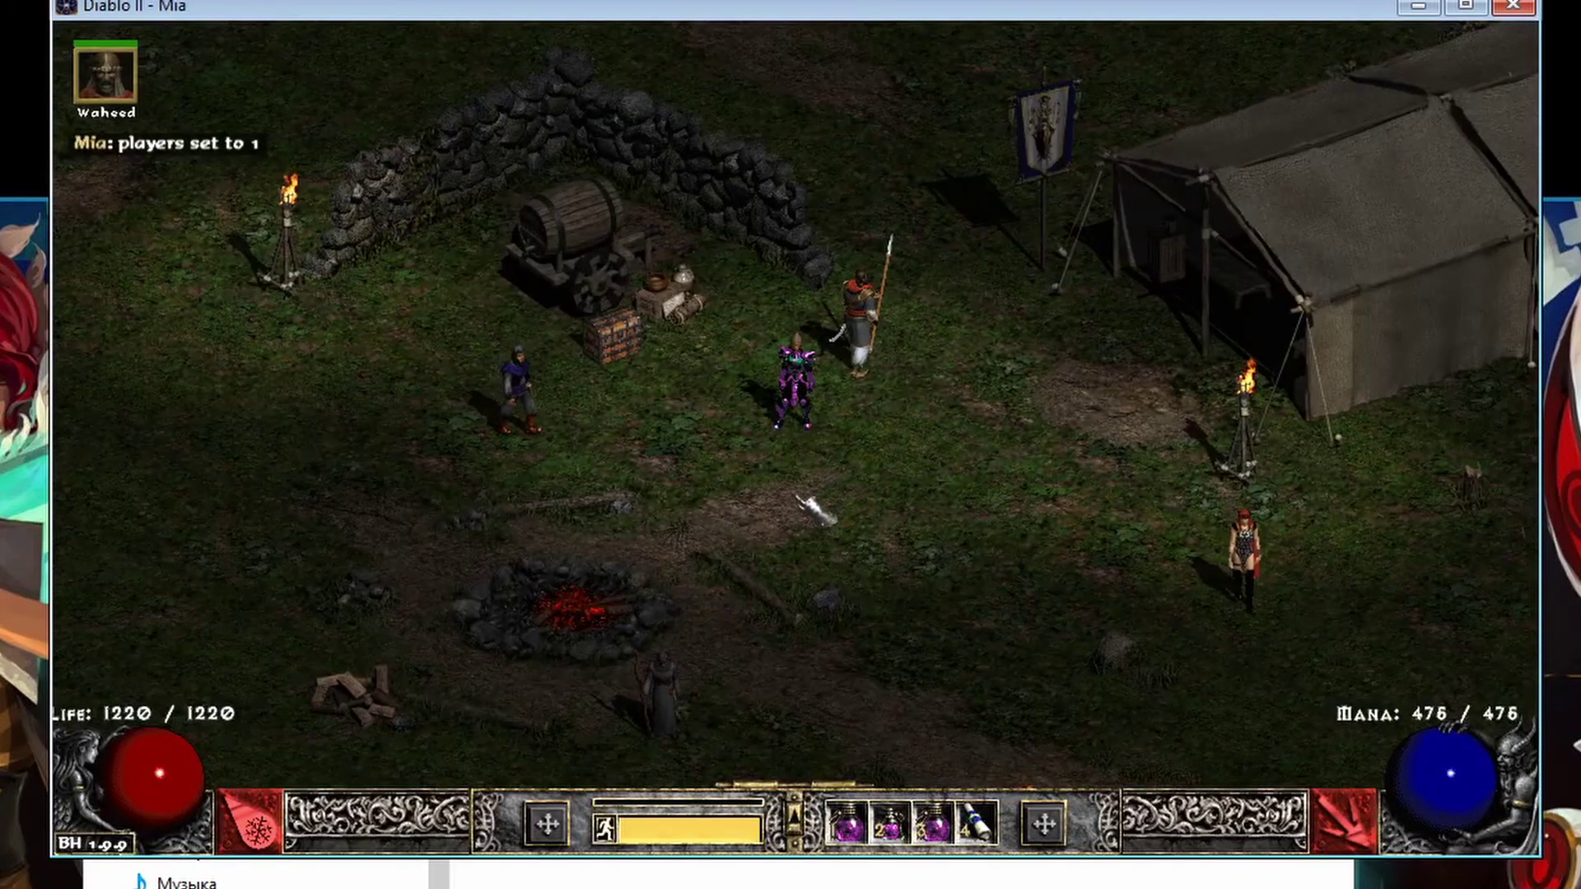
{"action": "left_click", "coordinate": [813, 512]}
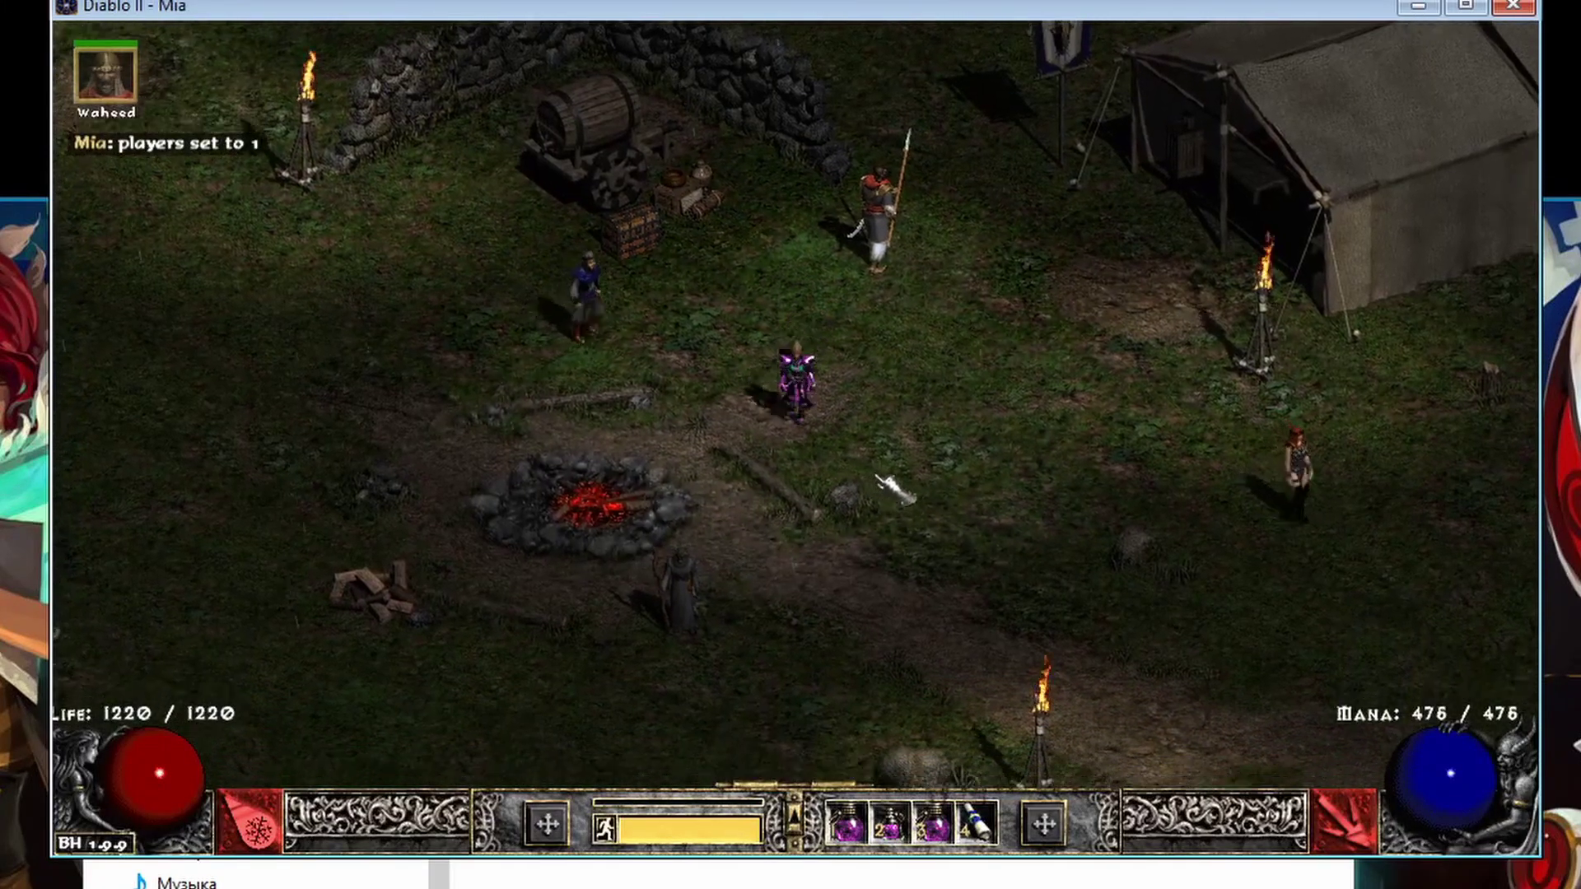
{"action": "left_click", "coordinate": [953, 353]}
{"action": "left_click", "coordinate": [695, 494]}
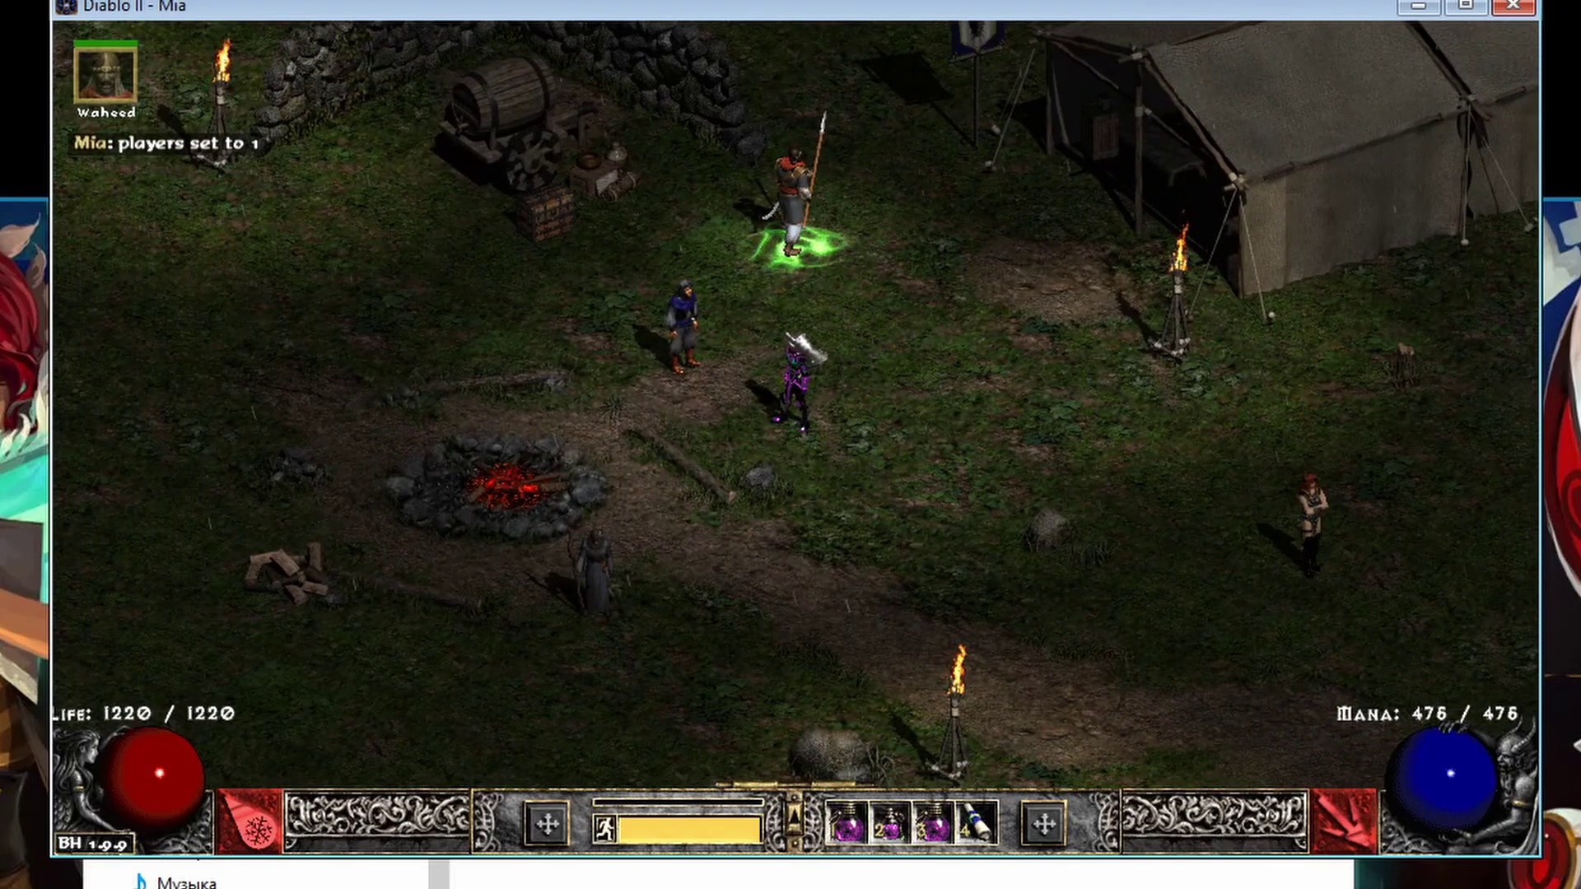
- Bring up the in-game video options, adjust the gamma slightly and try the contrast at its minimum and maximum
{"action": "key", "text": "Escape"}
{"action": "left_click", "coordinate": [805, 308]}
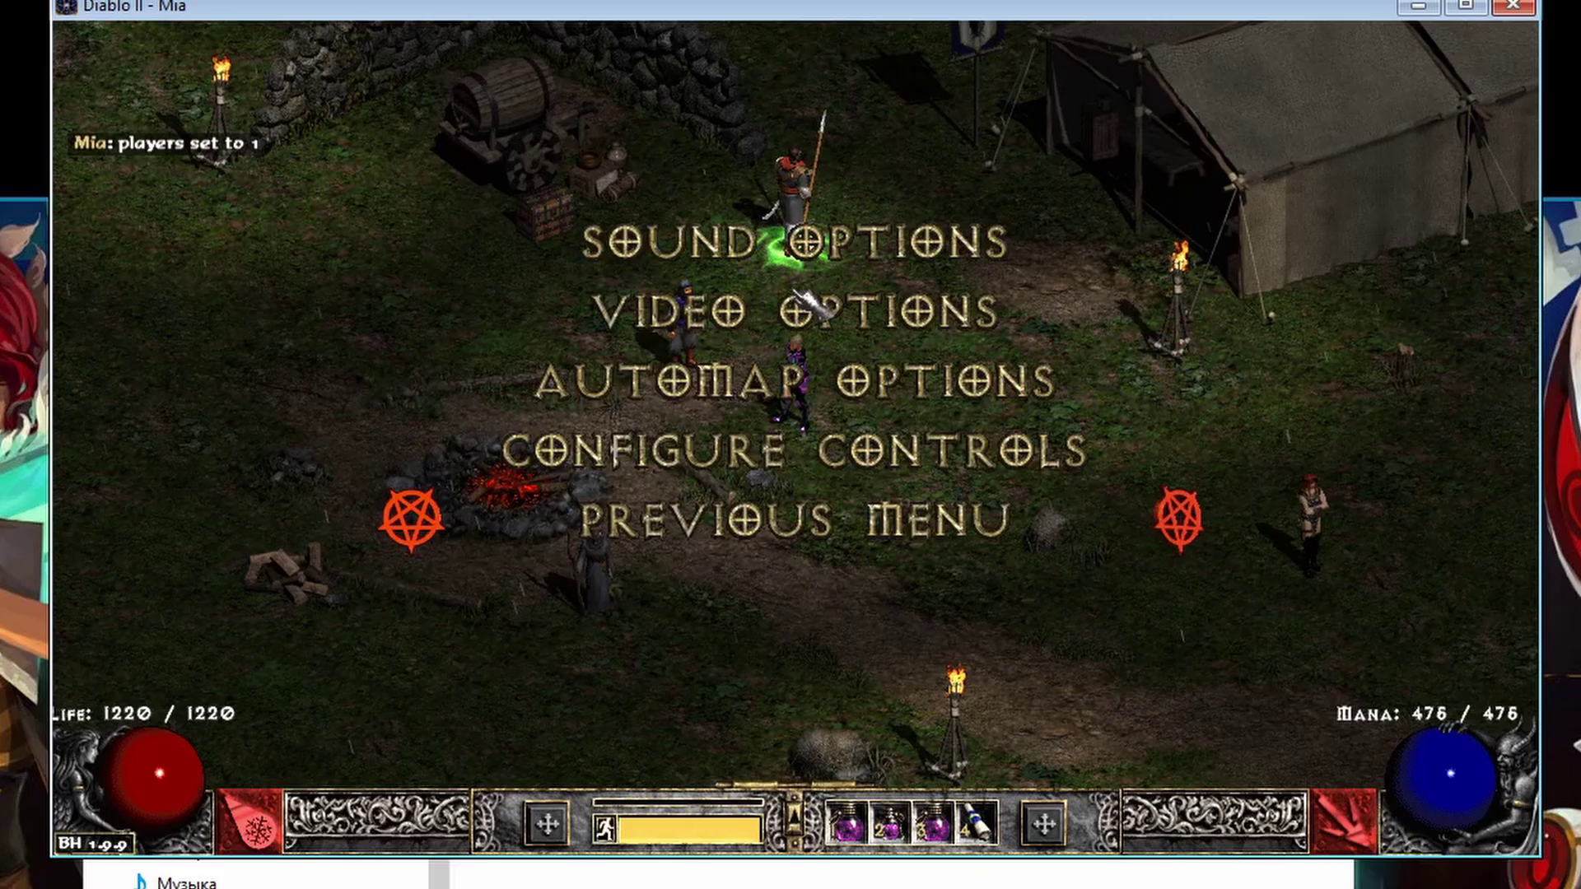
{"action": "left_click", "coordinate": [762, 321]}
{"action": "mouse_move", "coordinate": [906, 485]}
{"action": "left_mouse_down"}
{"action": "mouse_move", "coordinate": [1058, 479]}
{"action": "mouse_move", "coordinate": [839, 475]}
{"action": "mouse_move", "coordinate": [947, 483]}
{"action": "mouse_move", "coordinate": [919, 488]}
{"action": "left_mouse_up"}
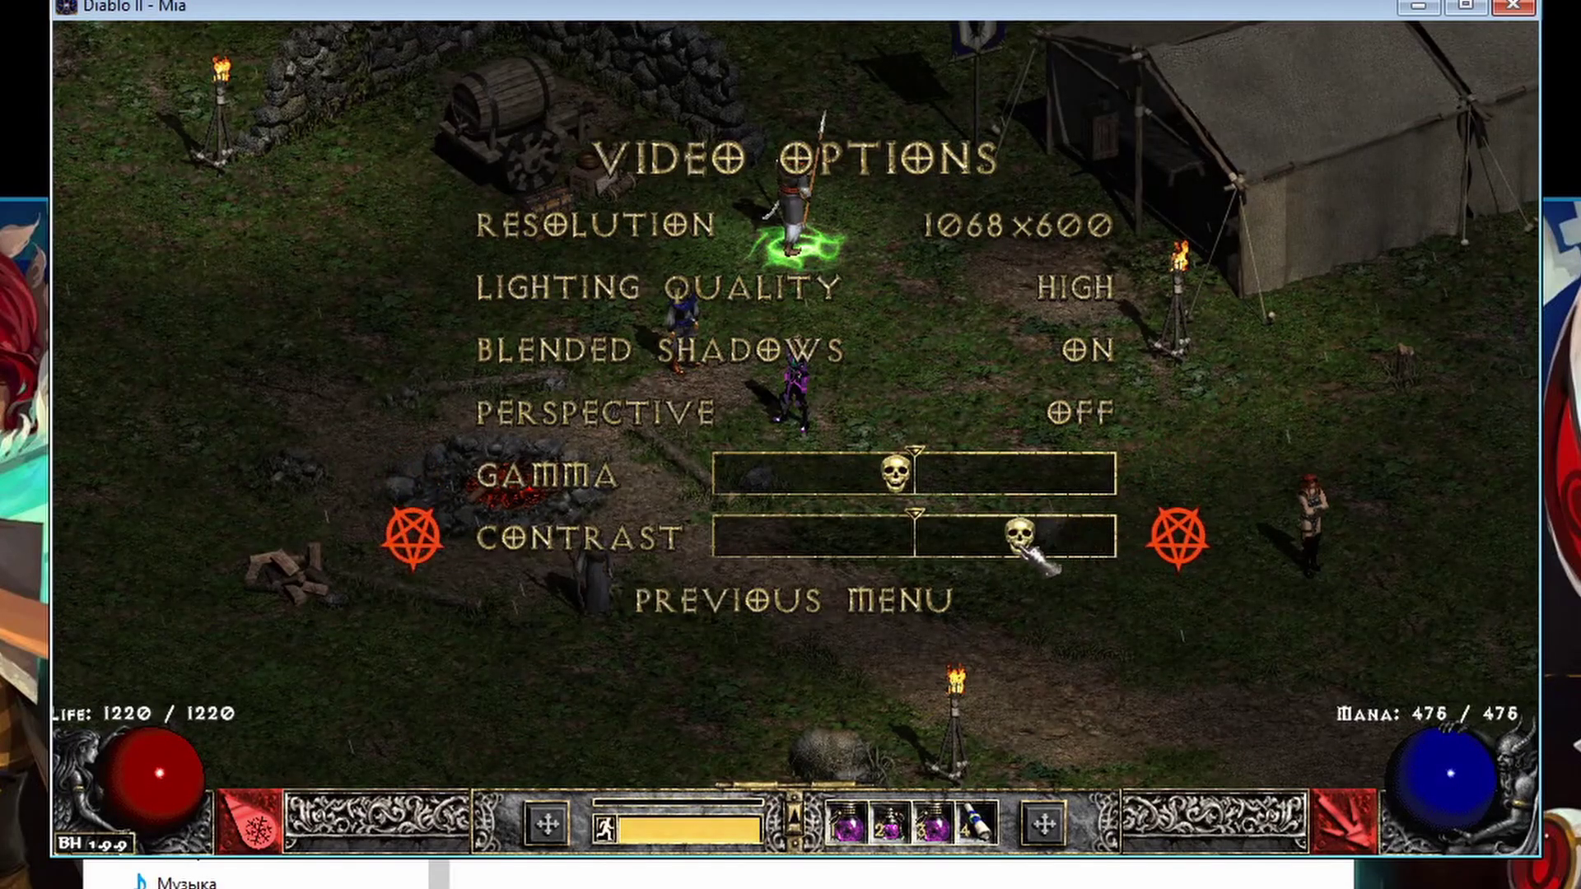
{"action": "left_click_drag", "start_coordinate": [1028, 550], "coordinate": [805, 546]}
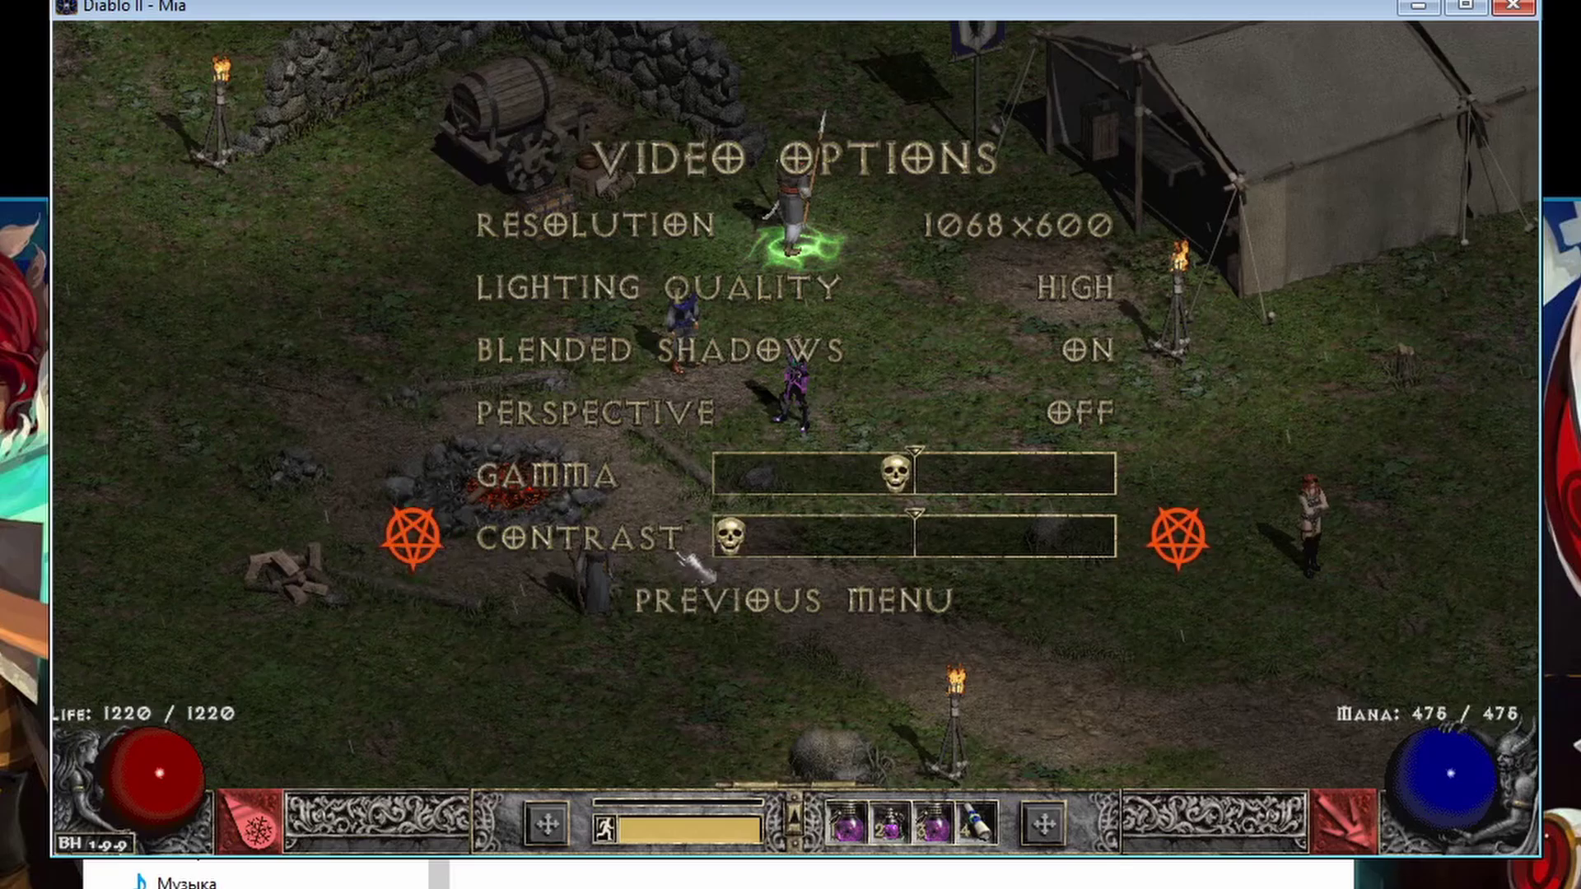
{"action": "left_click_drag", "start_coordinate": [681, 554], "coordinate": [1169, 523]}
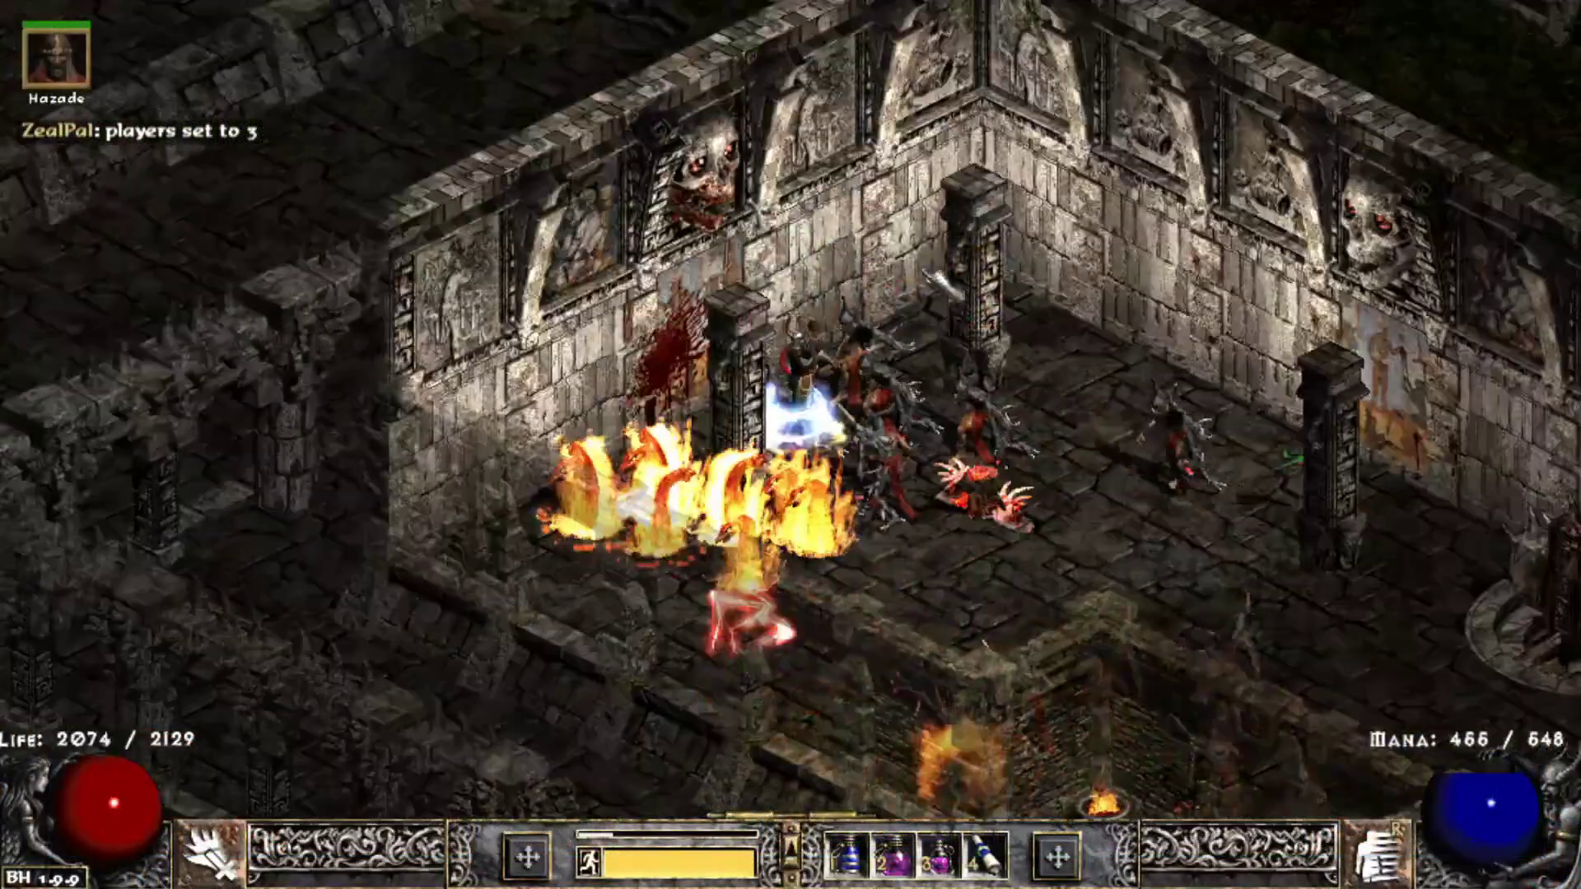
- Swap the Paladin to the alternate weapon set during the fight
{"action": "key", "text": "w"}
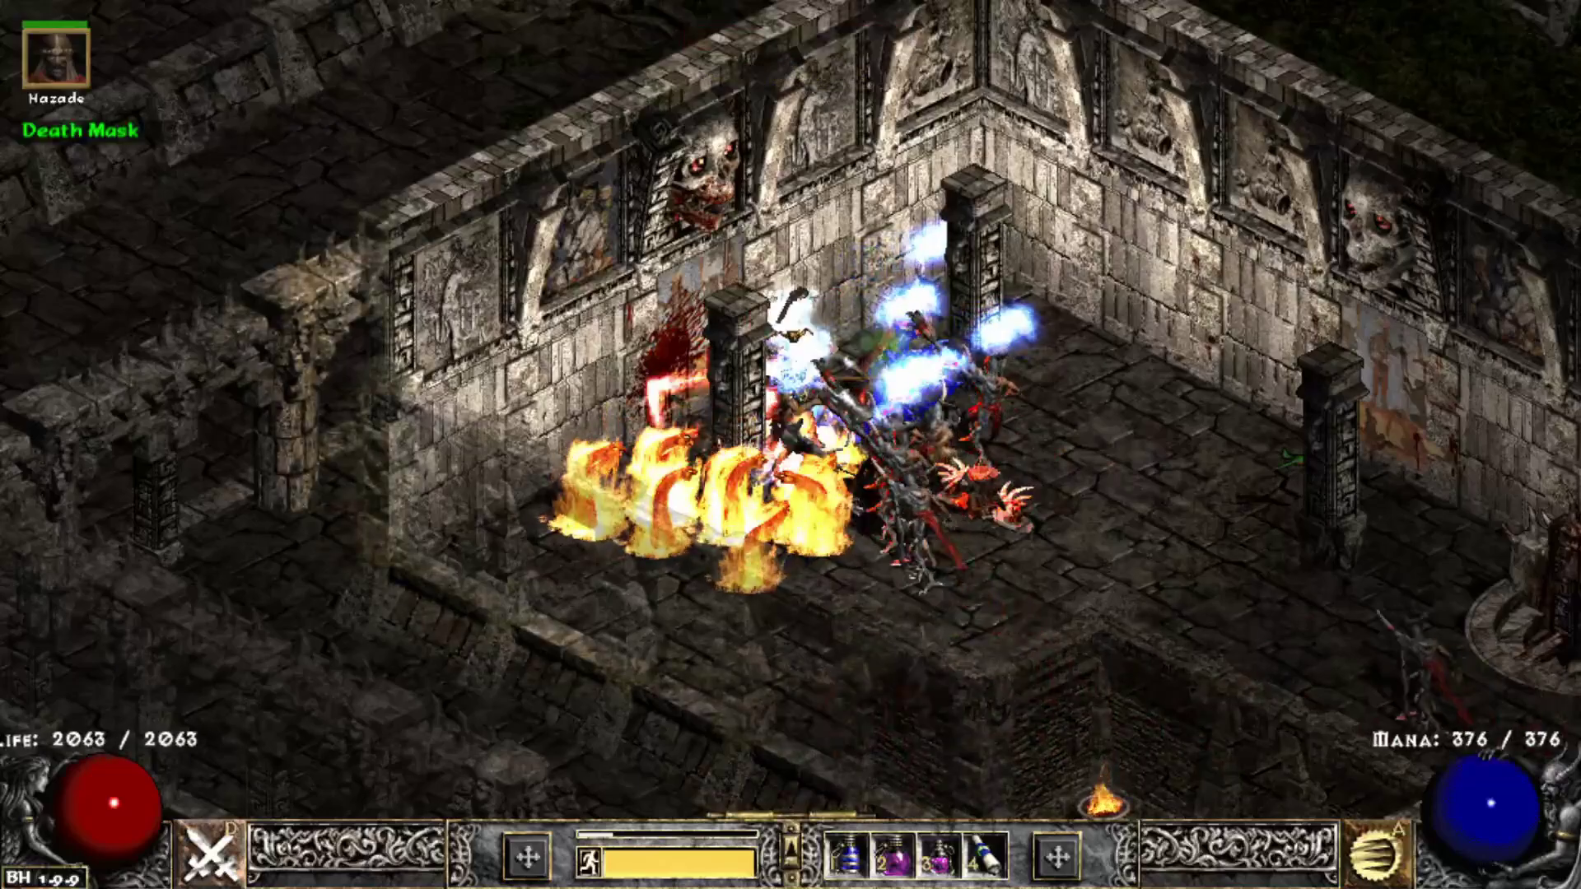